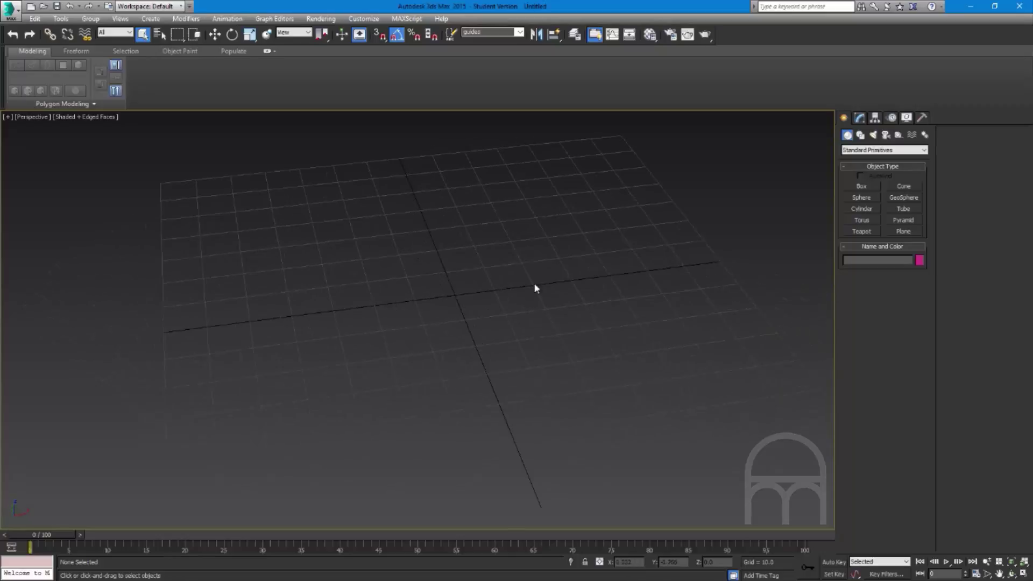
Activate the Box primitive tool for drawing on the ground grid
alt+middle_drag(820, 208, 697, 226)
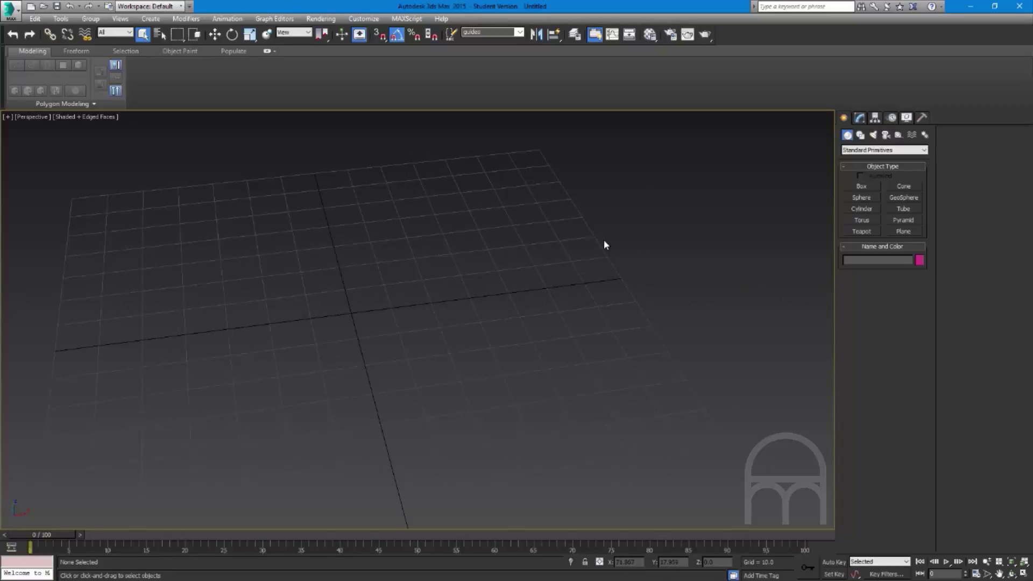
click(860, 186)
mouse_move(363, 305)
alt+middle_down()
mouse_move(314, 323)
mouse_move(369, 318)
mouse_move(428, 364)
mouse_move(442, 353)
mouse_move(360, 307)
mouse_move(376, 319)
alt+middle_up()
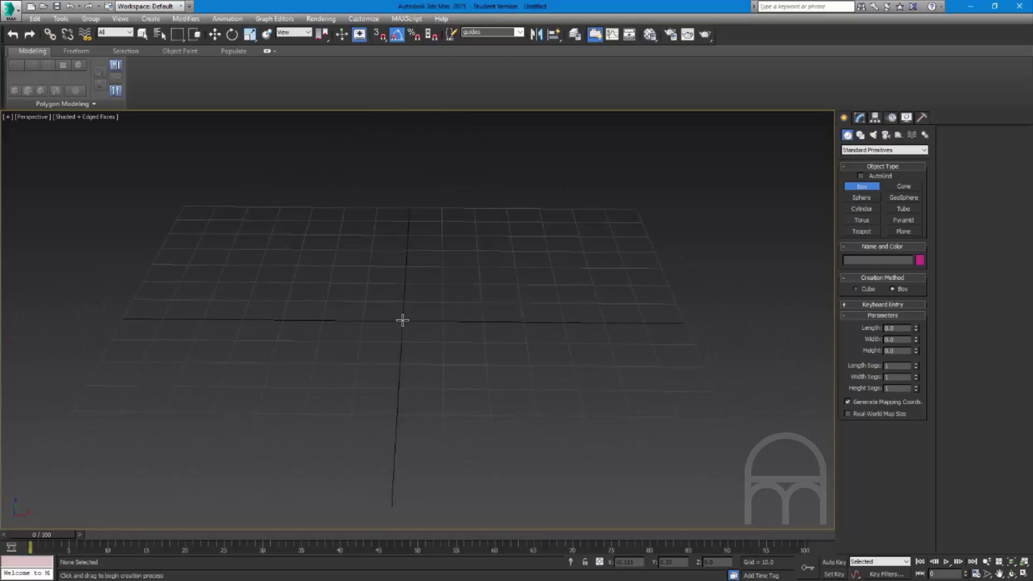
drag(402, 321, 410, 346)
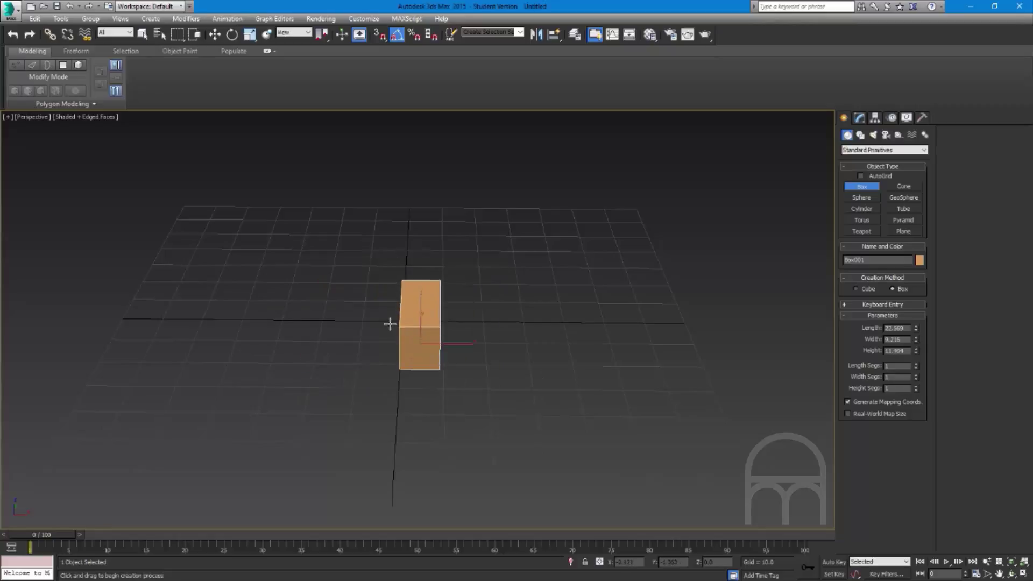
right_click(333, 286)
drag(332, 286, 491, 410)
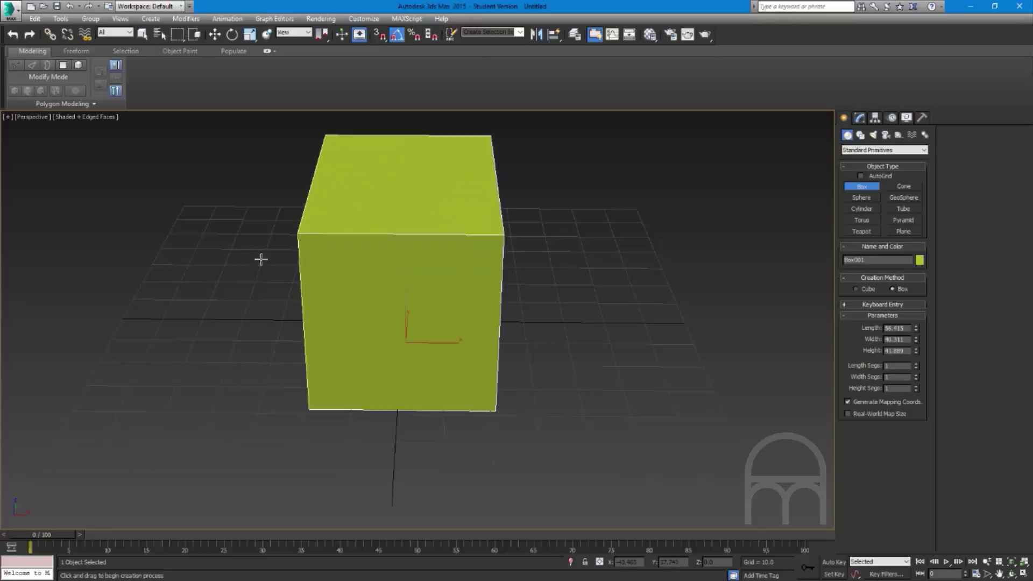
right_click(261, 260)
drag(401, 321, 549, 396)
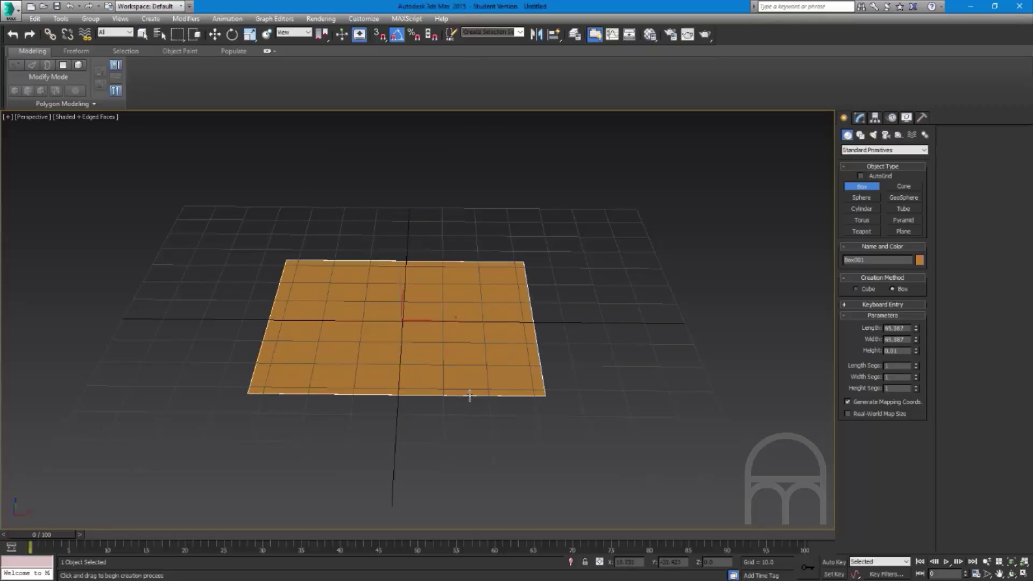
right_click(466, 297)
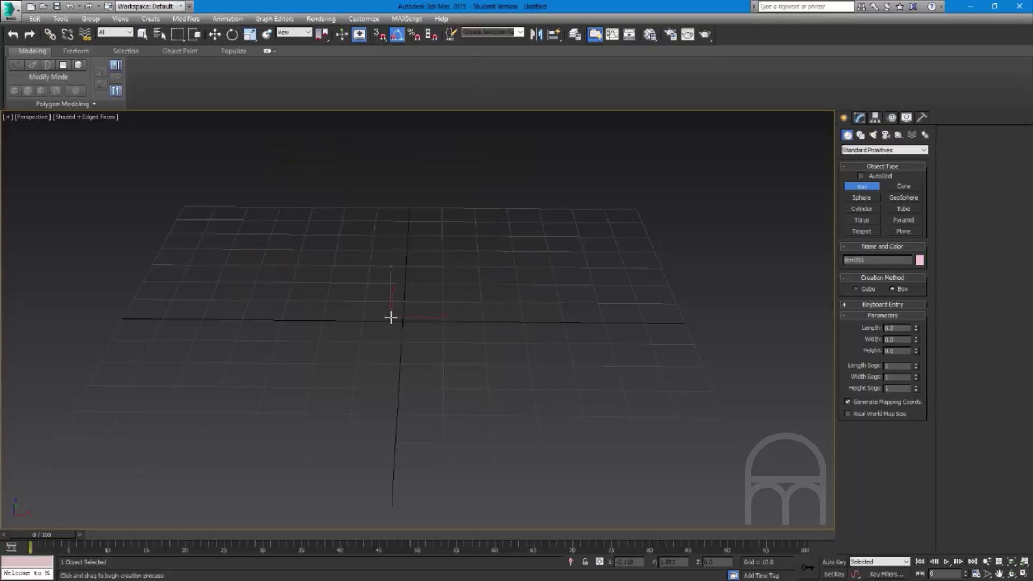
drag(379, 308, 346, 280)
right_click(435, 323)
Create a box centred on the grid origin with a square base of about 50.5 and a height of about 41.2
ctrl+drag(401, 321, 441, 376)
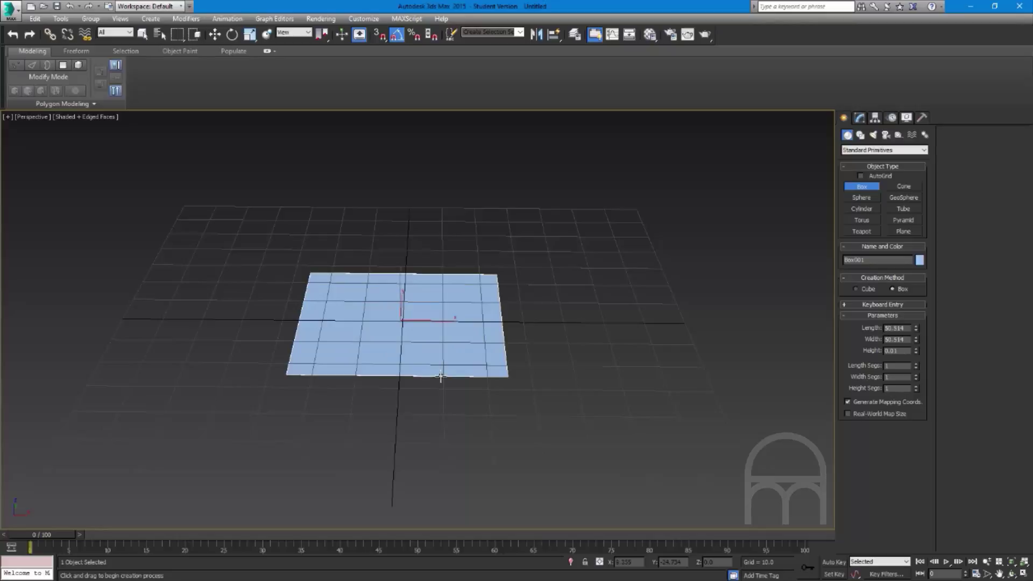
click(429, 208)
right_click(533, 263)
alt+middle_drag(480, 300, 425, 269)
scroll(425, 280, up, 4)
middle_drag(430, 312, 451, 321)
scroll(438, 392, down, 4)
scroll(452, 328, down, 3)
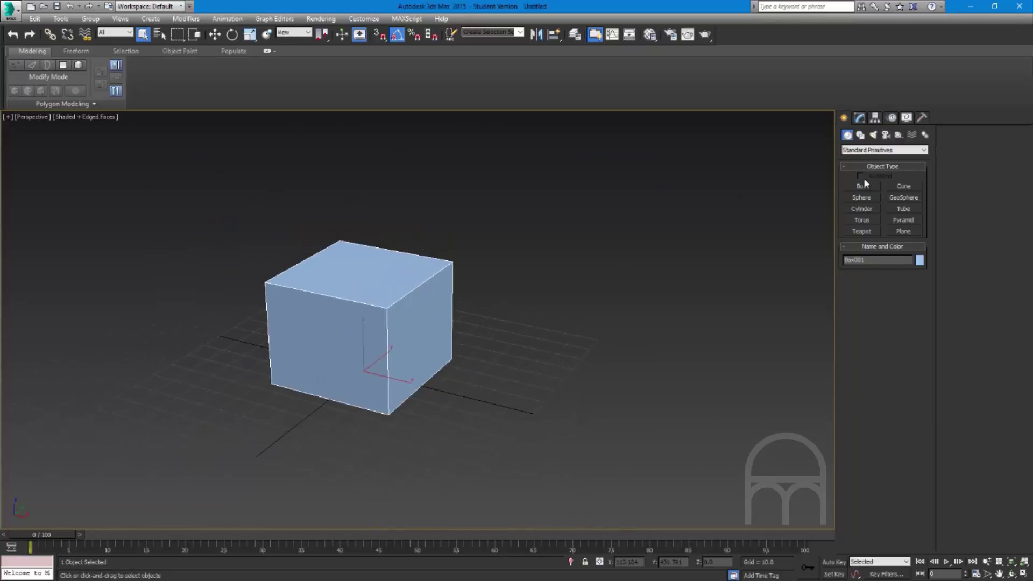
Create a 10-sided cylinder with one height segment on the box's top face using AutoGrid, radius about 18.9 and height about 35.7
click(851, 212)
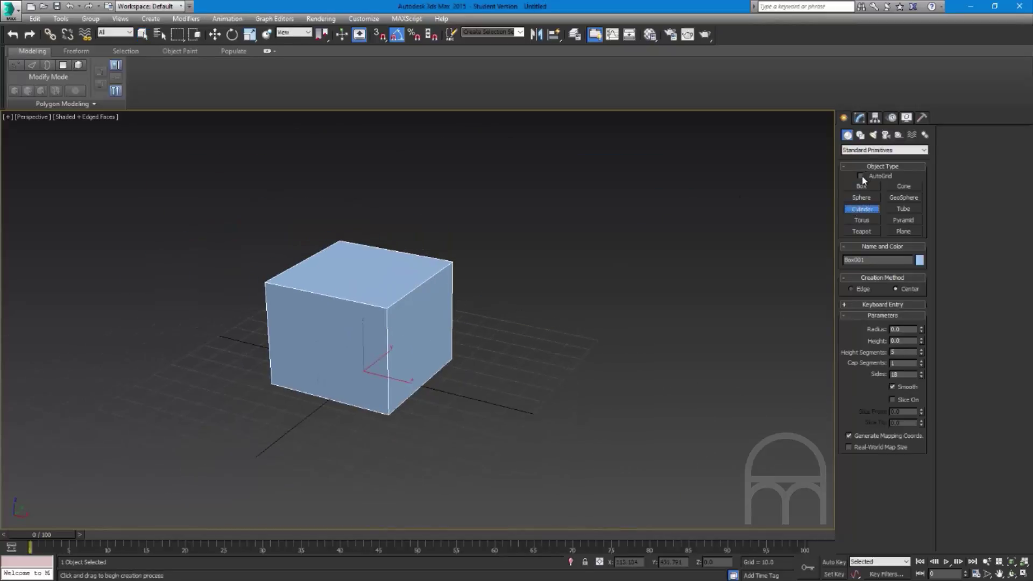
click(921, 377)
drag(360, 268, 383, 286)
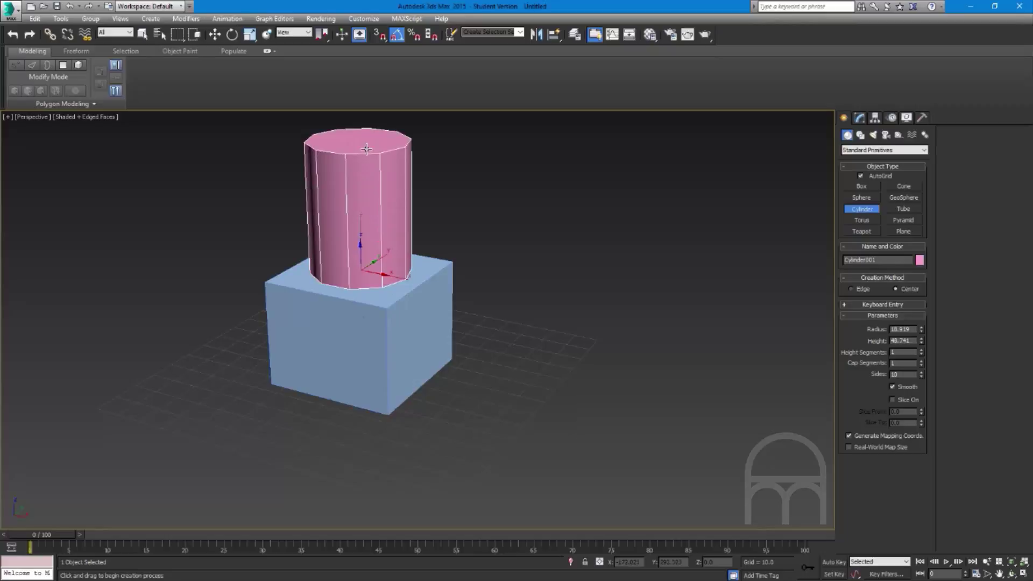
click(373, 186)
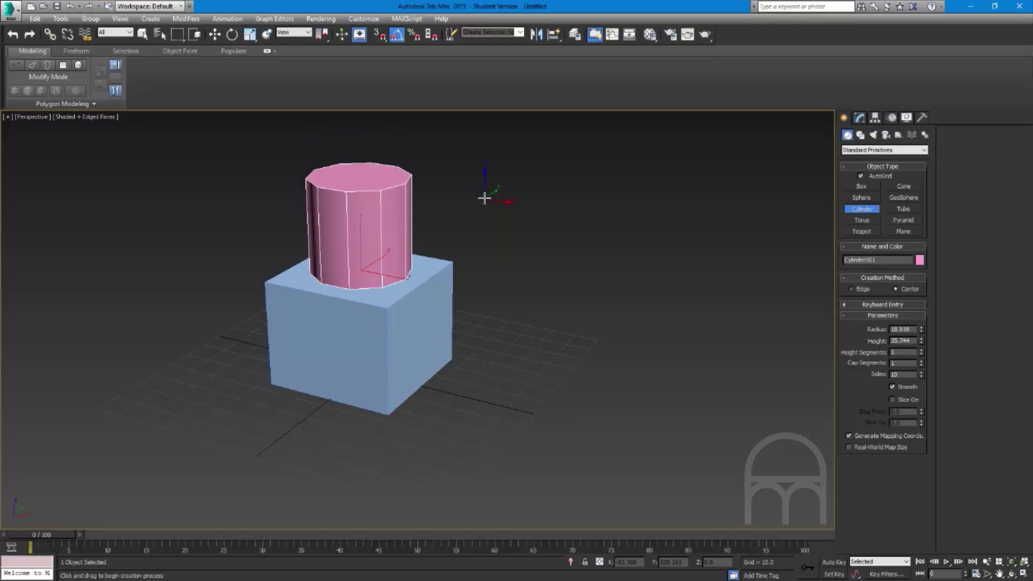
right_click(480, 193)
middle_drag(352, 239, 406, 256)
scroll(436, 288, up, 2)
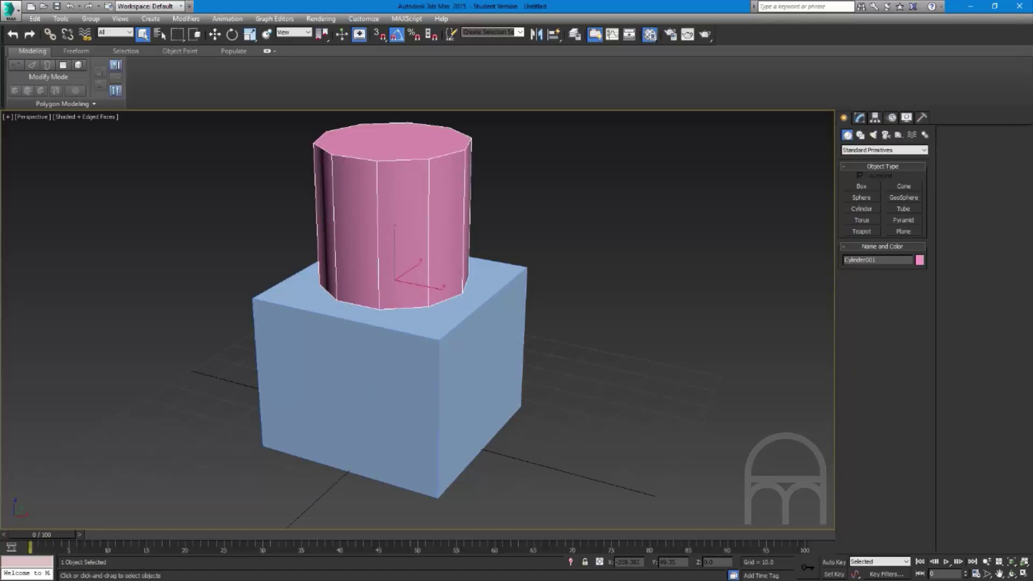
Assign the grey 03 - Default material to both the cylinder and the box
key(m)
drag(124, 182, 321, 215)
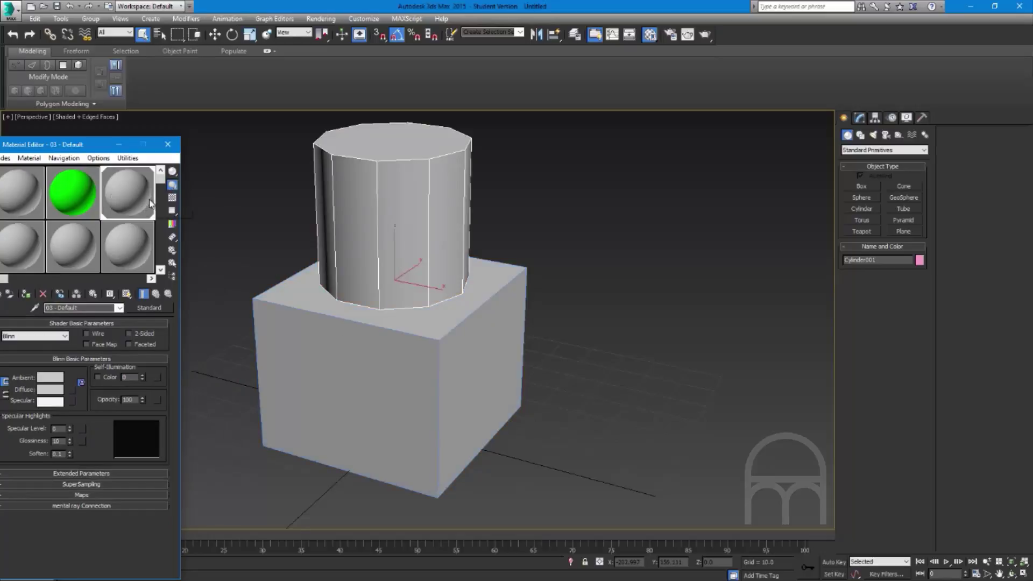
click(168, 145)
Select both objects, set their object color to black and clear the selection
ctrl+click(424, 369)
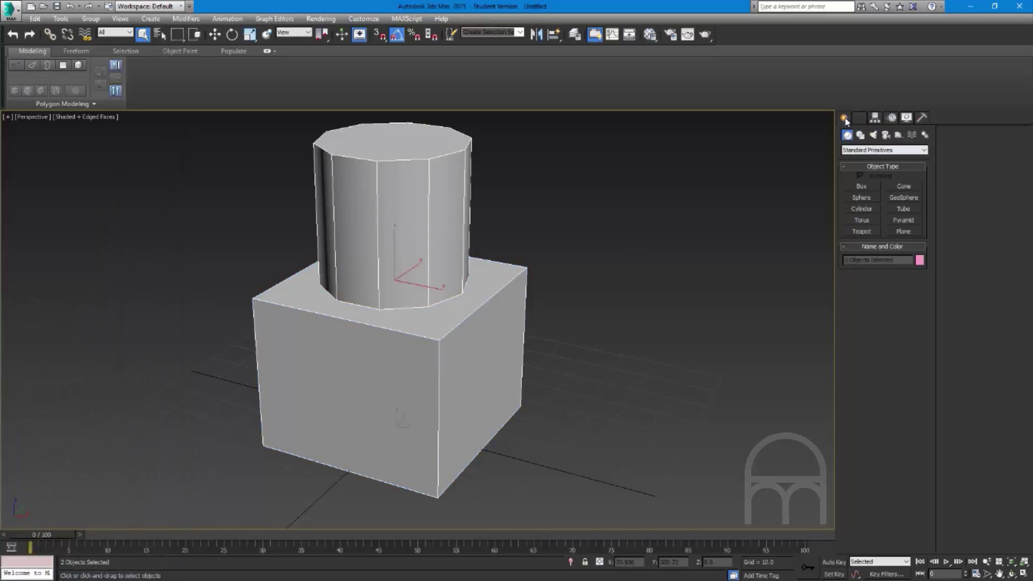
click(856, 118)
click(926, 133)
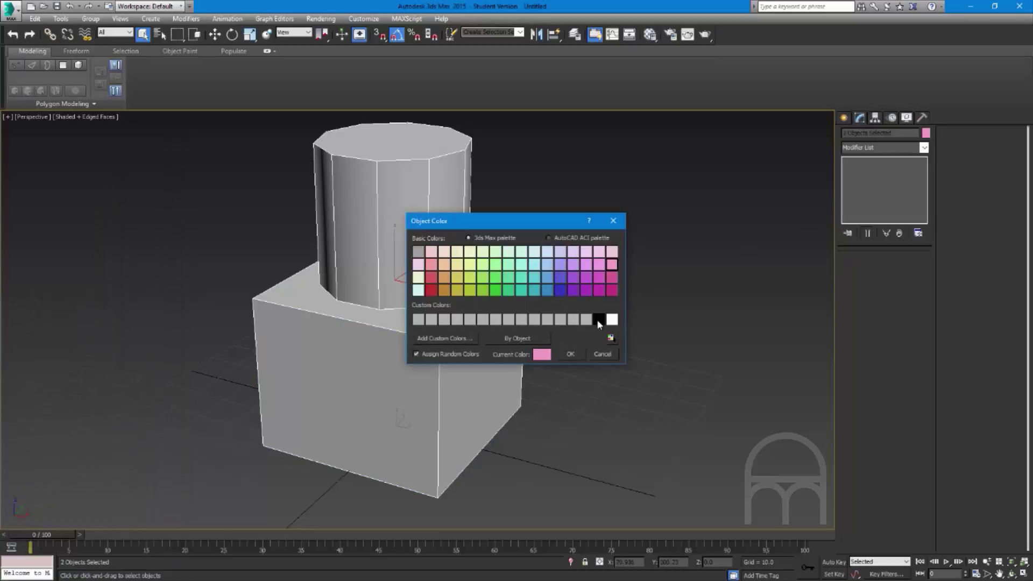
click(571, 354)
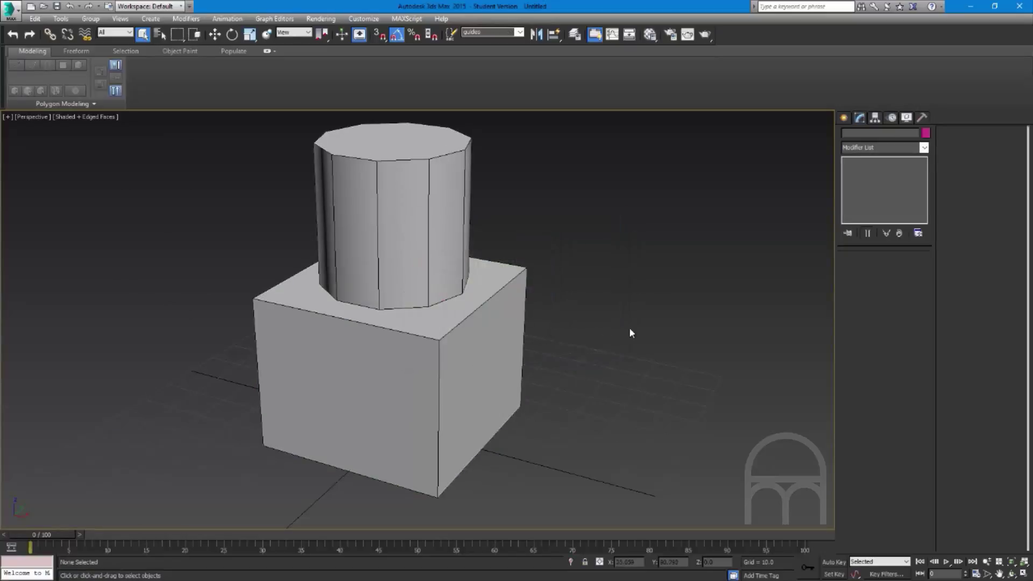
click(592, 314)
Compare the objects with edged faces hidden and shown, and inspect their edges from different angles
key(F4)
key(F4)
click(470, 327)
mouse_move(385, 359)
alt+middle_down()
mouse_move(449, 359)
mouse_move(362, 365)
alt+middle_up()
click(551, 330)
mouse_move(496, 346)
middle_down()
mouse_move(449, 390)
mouse_move(505, 361)
middle_up()
click(440, 328)
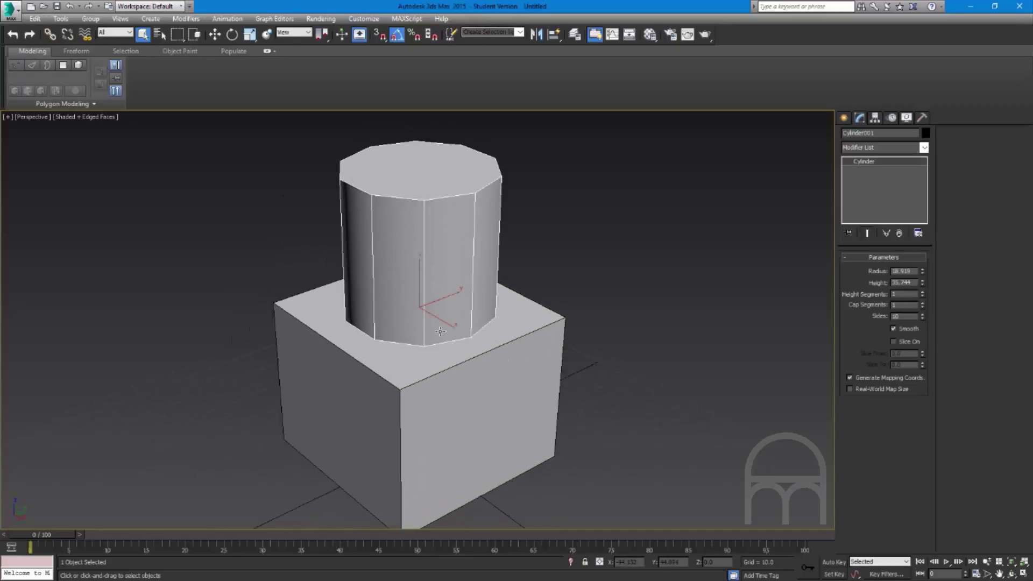
Switch the viewport to Clay shading and convert the cylinder to an Editable Poly
click(107, 117)
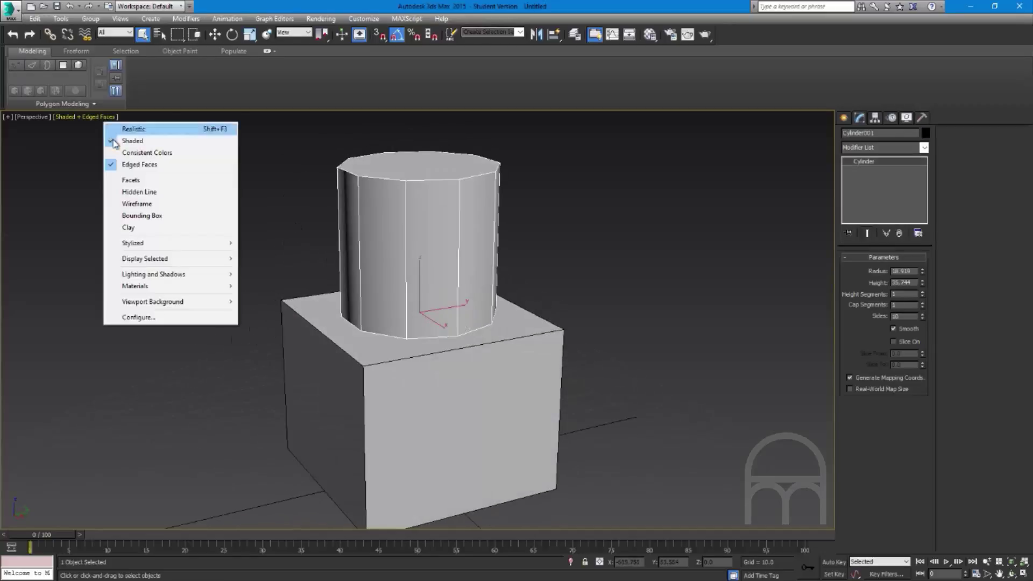
click(131, 226)
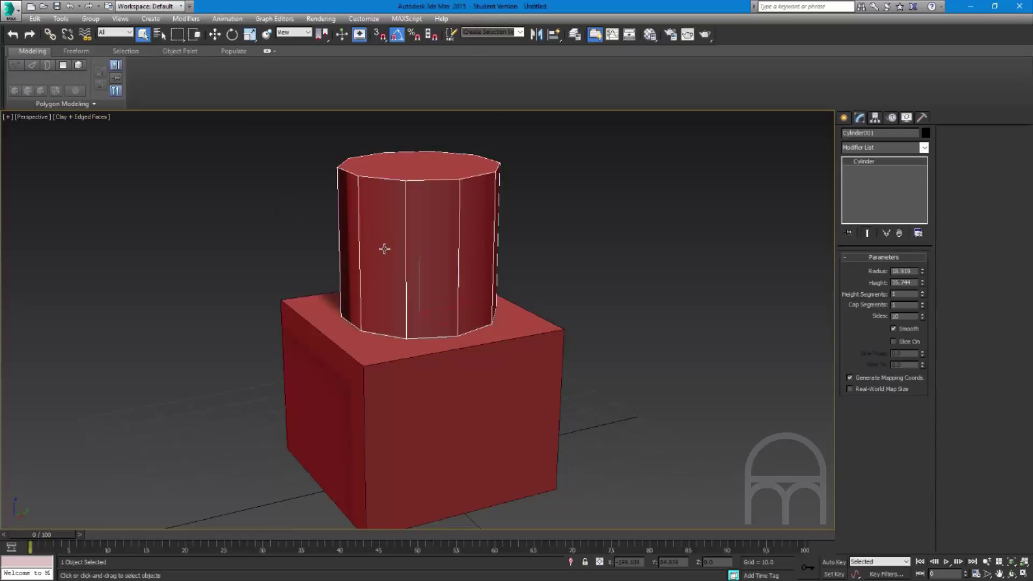
right_click(436, 239)
mouse_move(473, 351)
click(541, 348)
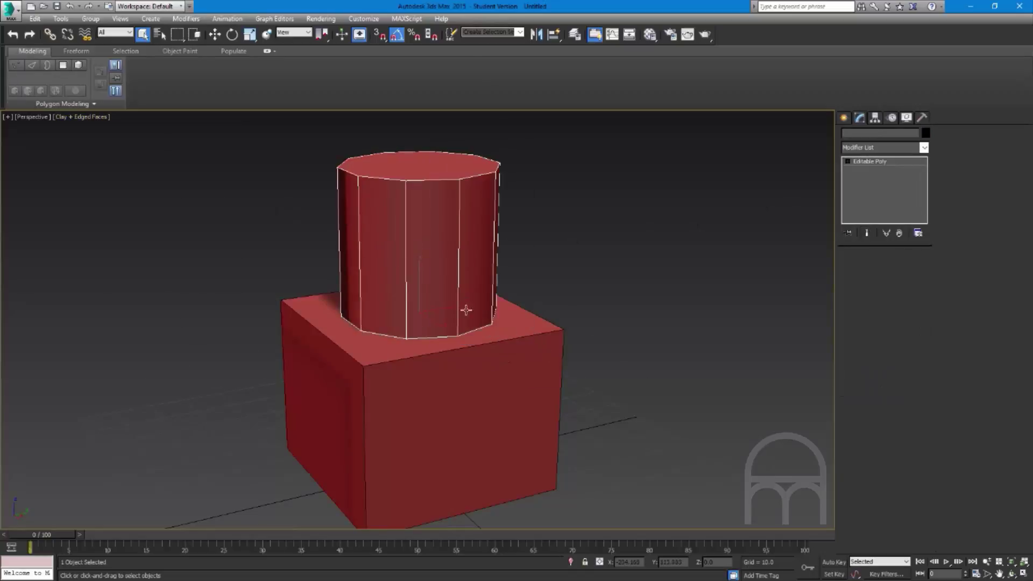
Select a vertical edge on the cylinder and examine how its highlight reads in Clay shading
key(2)
click(405, 272)
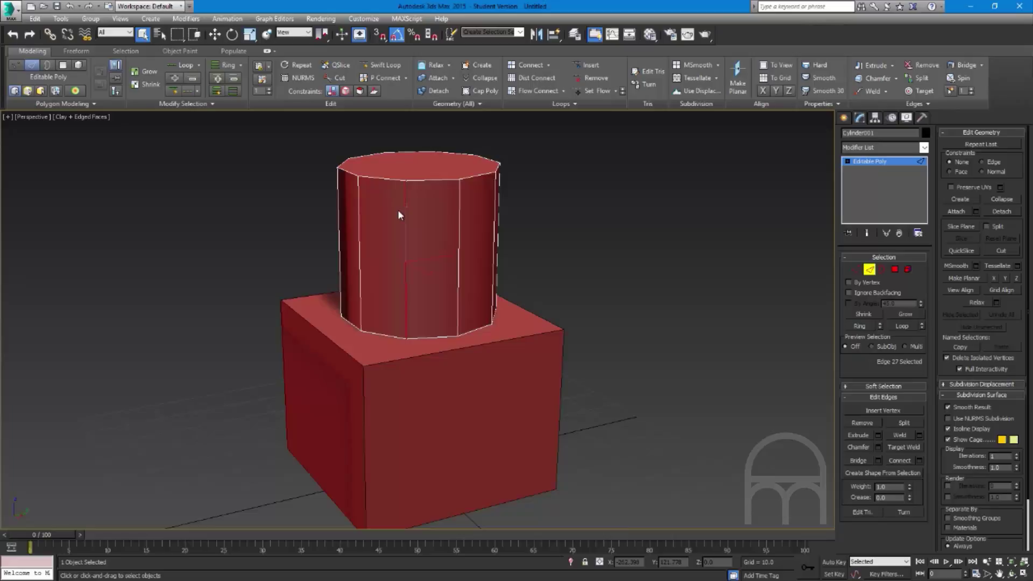
scroll(398, 215, up, 5)
scroll(415, 199, down, 2)
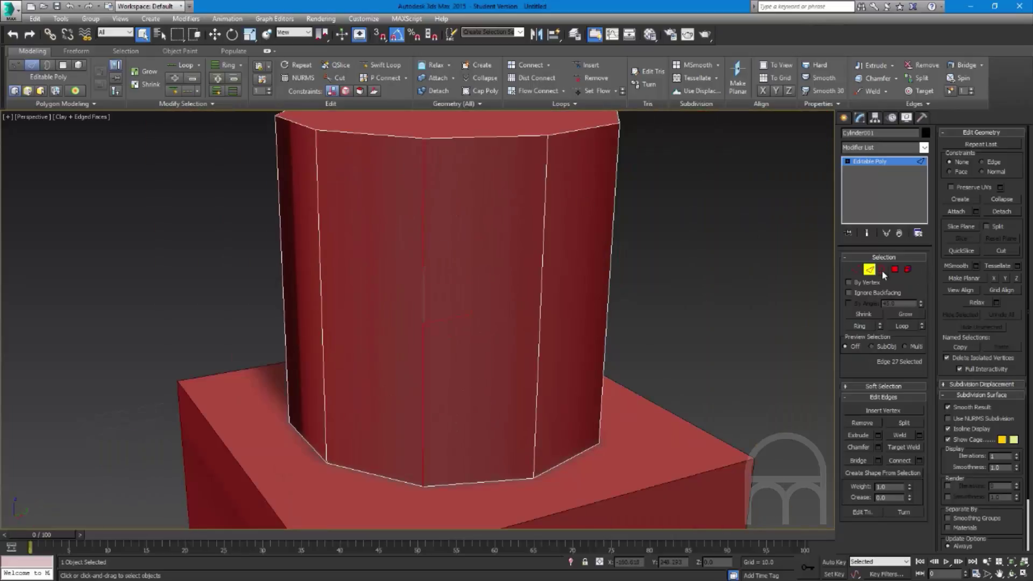
click(744, 254)
Return the viewport to Shaded display with edged faces
click(78, 115)
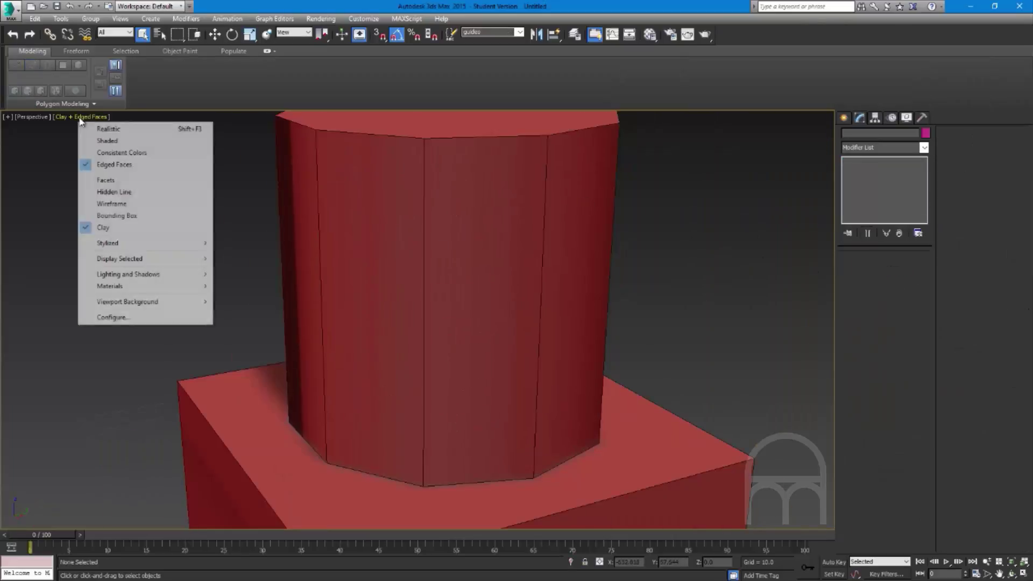
click(104, 140)
scroll(240, 221, down, 5)
Convert the box to an Editable Poly
click(272, 268)
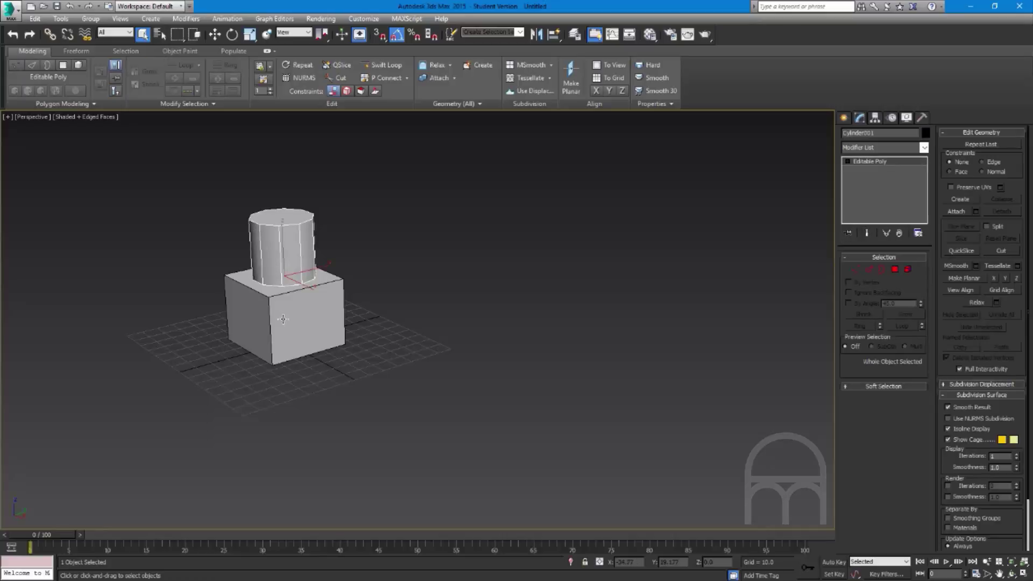
middle_drag(283, 319, 295, 327)
click(301, 319)
right_click(301, 320)
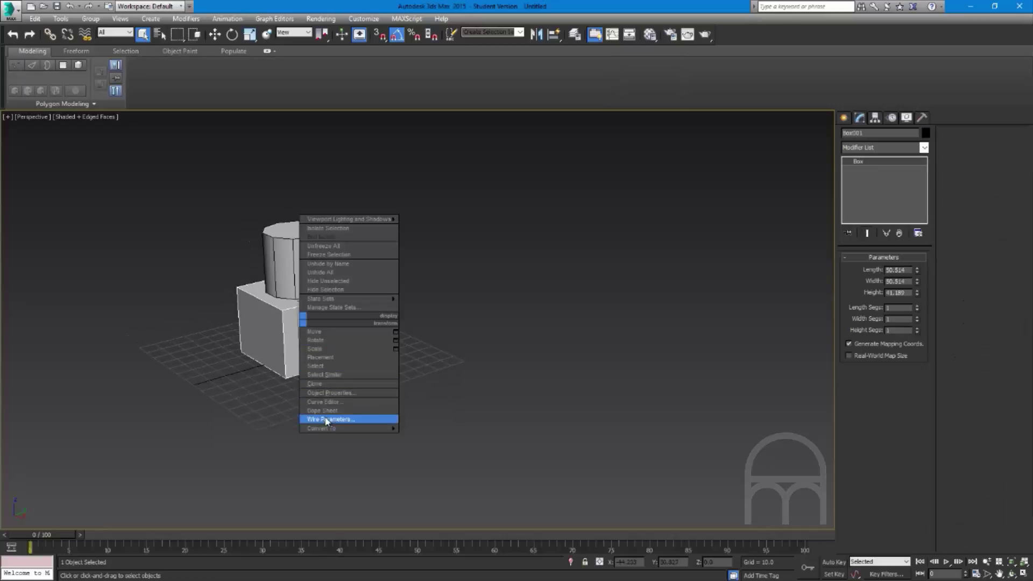
mouse_move(329, 427)
click(413, 438)
Move the cylinder straight down so its base sinks into the box, to a Z position of about 35.8
alt+middle_drag(297, 348, 326, 352)
click(320, 297)
middle_drag(307, 286, 349, 314)
key(w)
scroll(320, 324, up, 5)
click(323, 334)
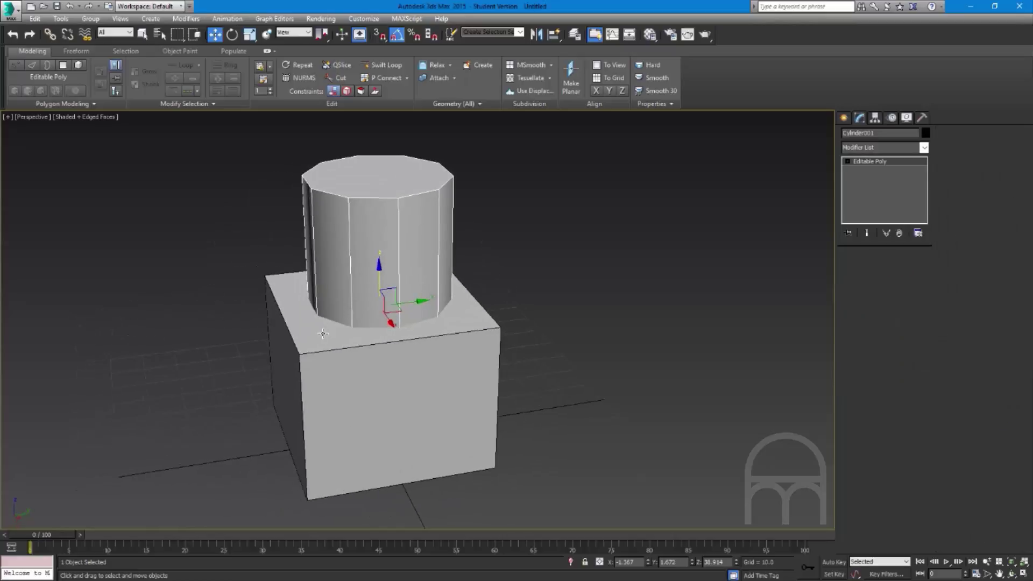
click(366, 286)
click(358, 347)
click(366, 301)
click(355, 353)
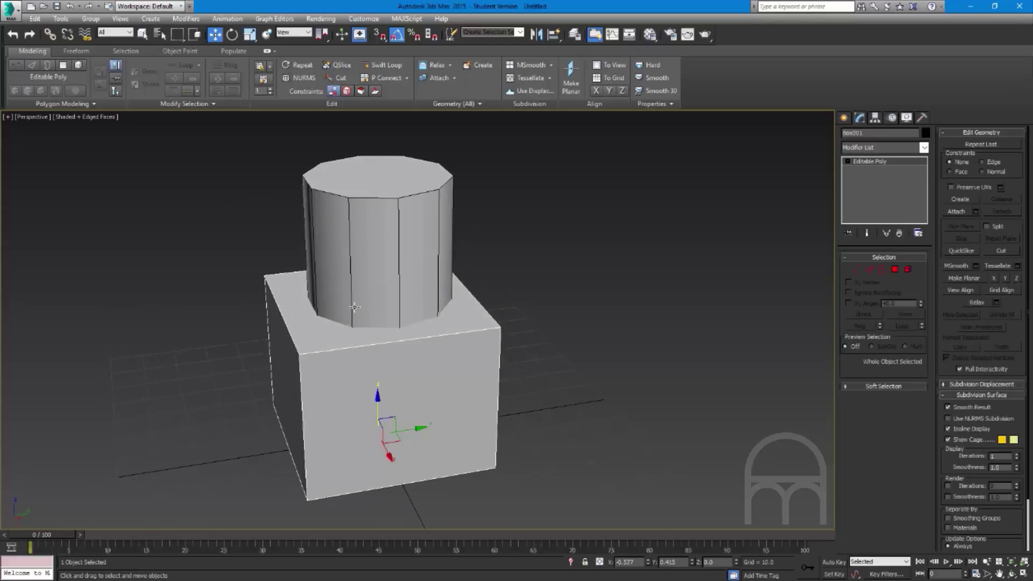
click(354, 313)
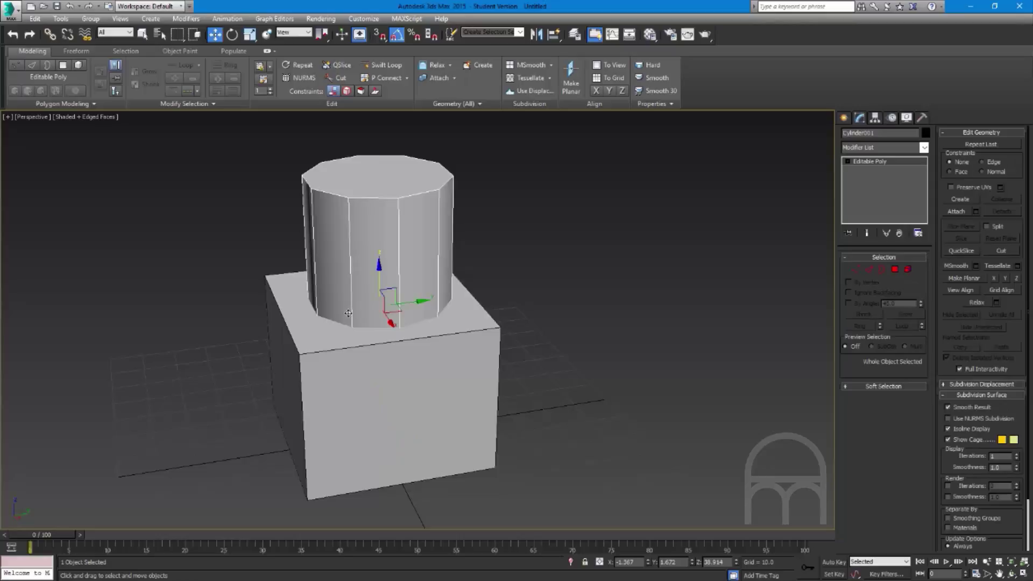
mouse_move(378, 288)
mouse_down()
mouse_move(377, 275)
mouse_move(370, 305)
mouse_move(371, 296)
mouse_up()
Select the cylinder and the box in turn to check that they are separate objects
alt+middle_drag(374, 299, 437, 335)
click(448, 363)
click(412, 312)
click(414, 357)
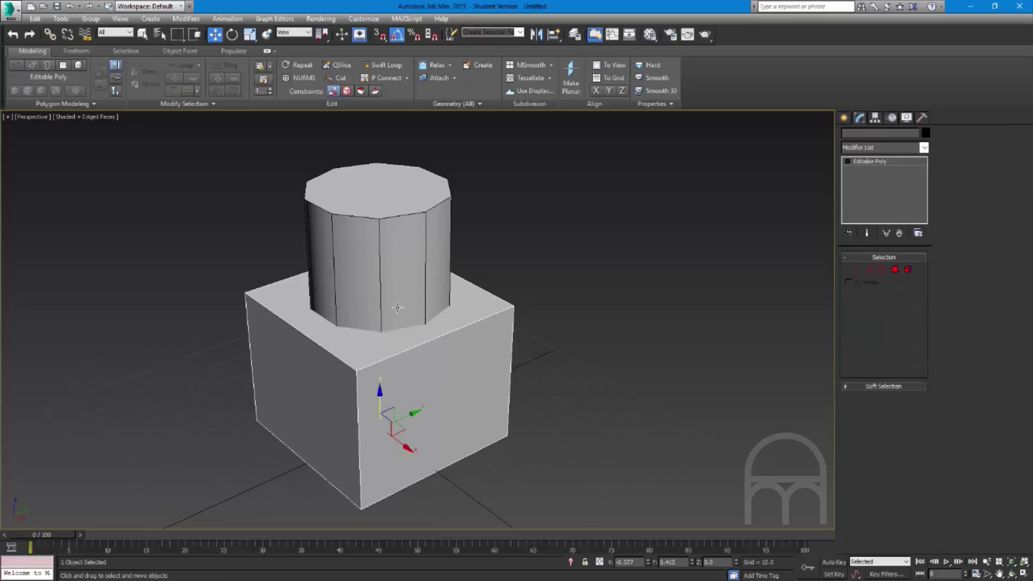
click(397, 307)
click(409, 356)
click(403, 313)
click(418, 362)
click(405, 312)
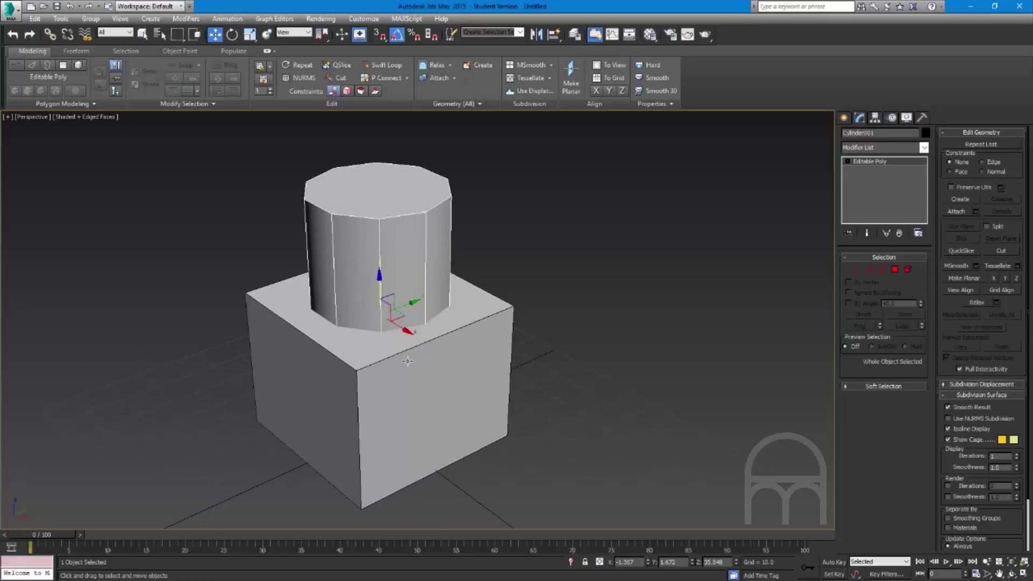
Attach the cylinder to the box so both form one Editable Poly object
click(409, 357)
mouse_move(403, 307)
alt+middle_down()
mouse_move(394, 301)
mouse_move(406, 300)
alt+middle_up()
right_click(405, 328)
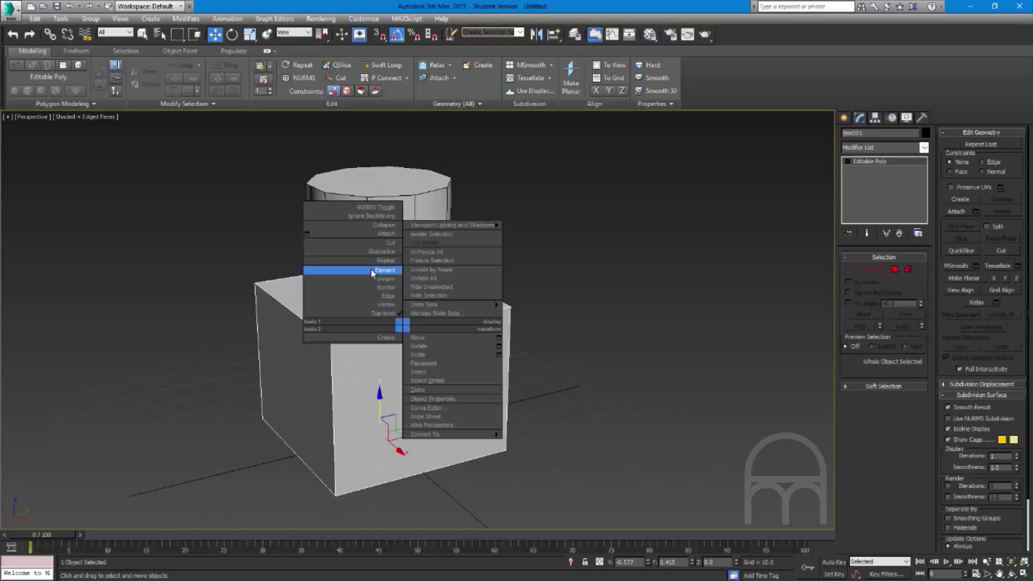
click(355, 235)
click(392, 242)
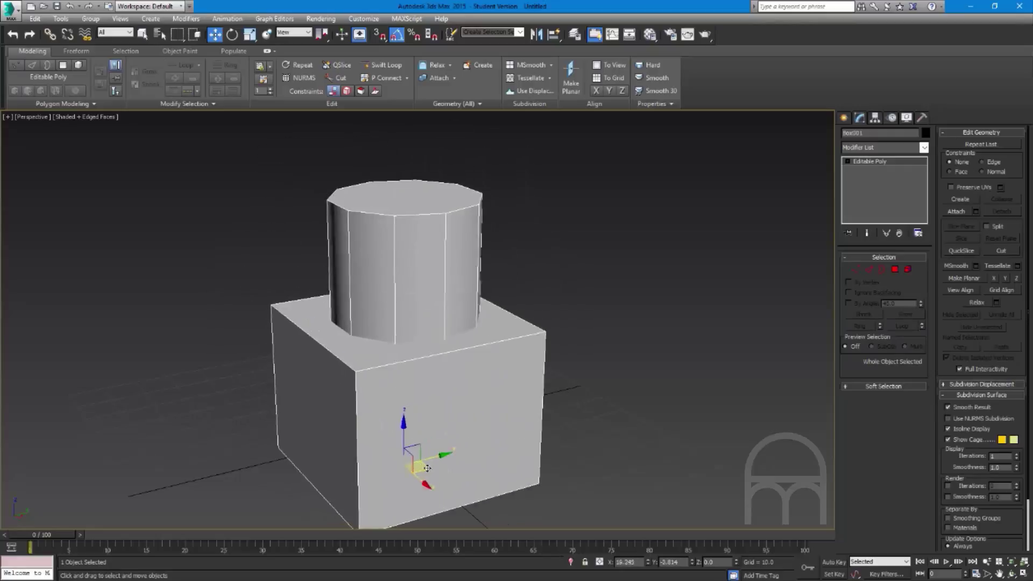
Examine the box part of the combined object at Element level, and leave Element level with nothing selected
click(907, 269)
click(399, 326)
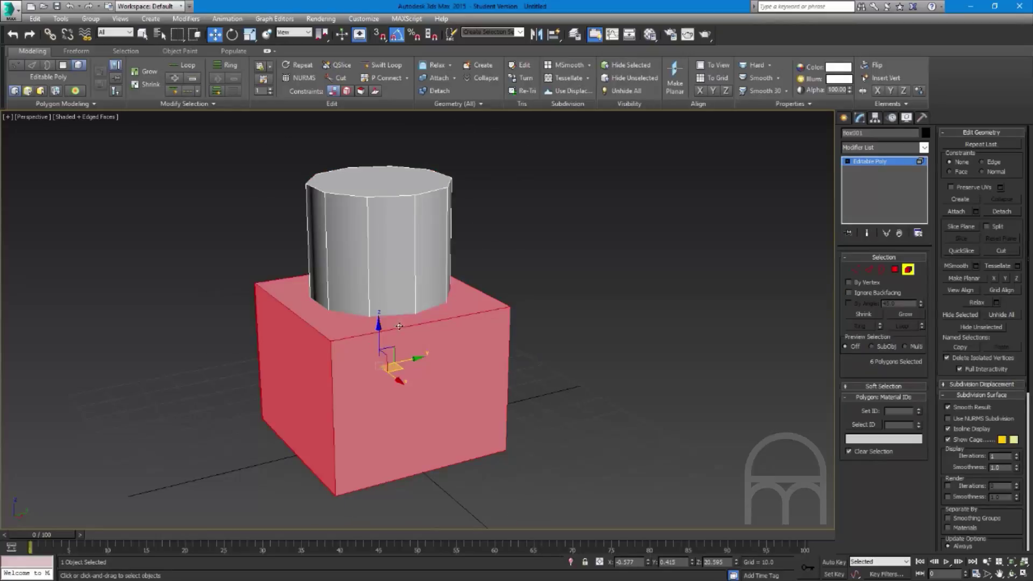
click(909, 270)
alt+middle_drag(468, 346, 430, 332)
key(ctrl+d)
click(426, 335)
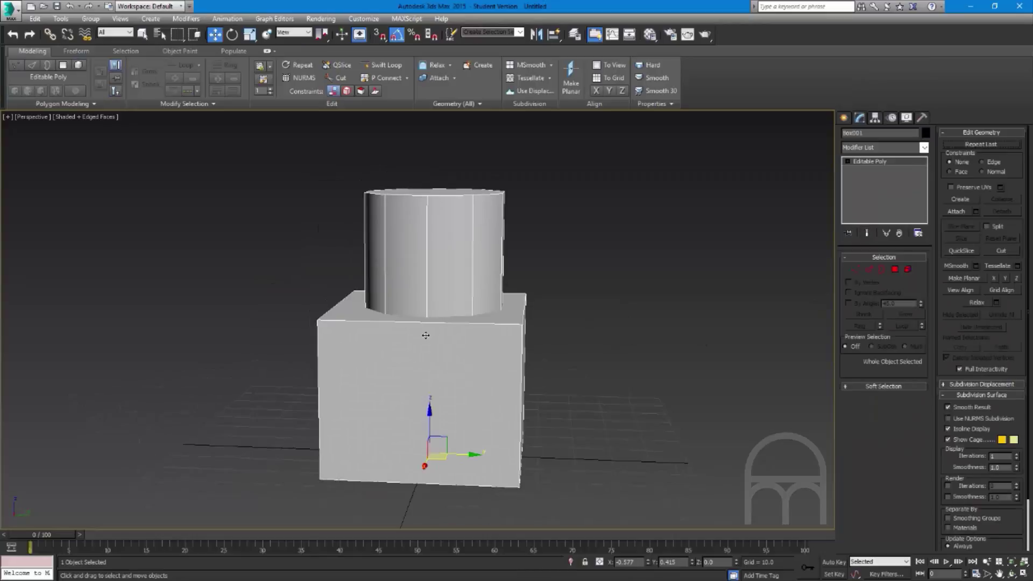
key(ctrl+d)
Detach the cylinder element from the combined Editable Poly as a separate object, leave Element level and select the cylinder
click(439, 292)
alt+middle_drag(422, 297, 457, 314)
click(909, 270)
click(370, 255)
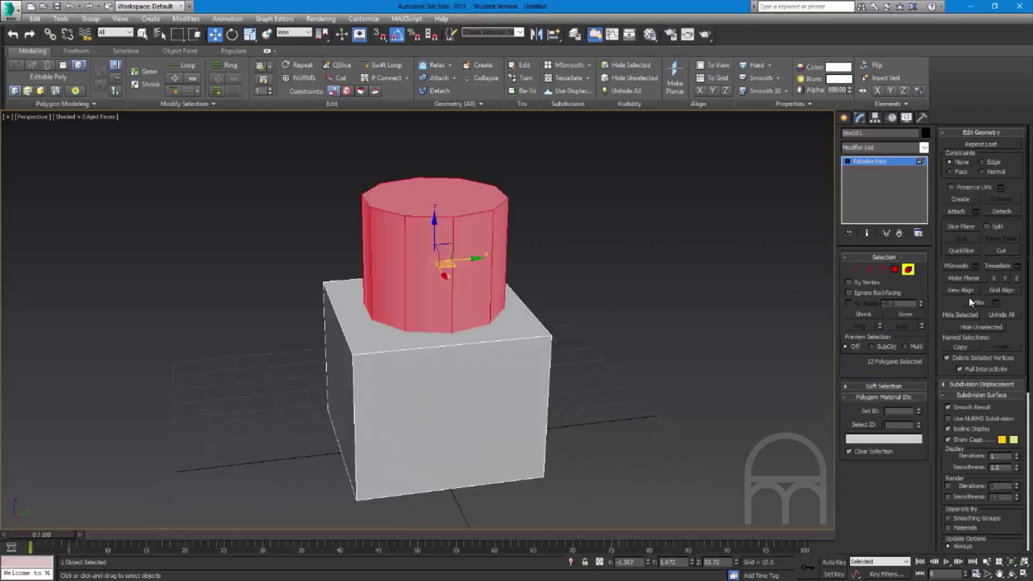
click(1009, 213)
click(551, 301)
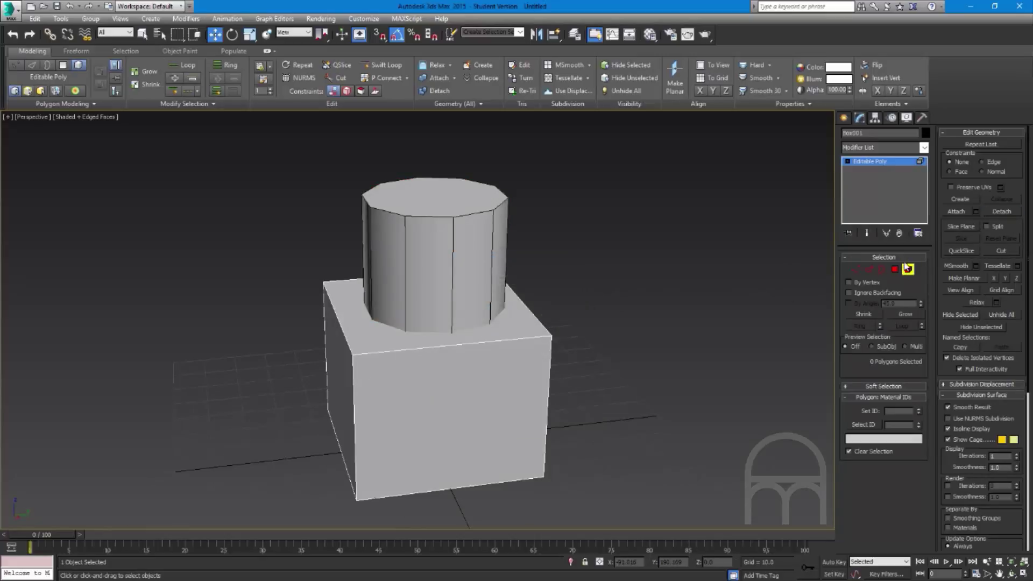
key(6)
click(443, 318)
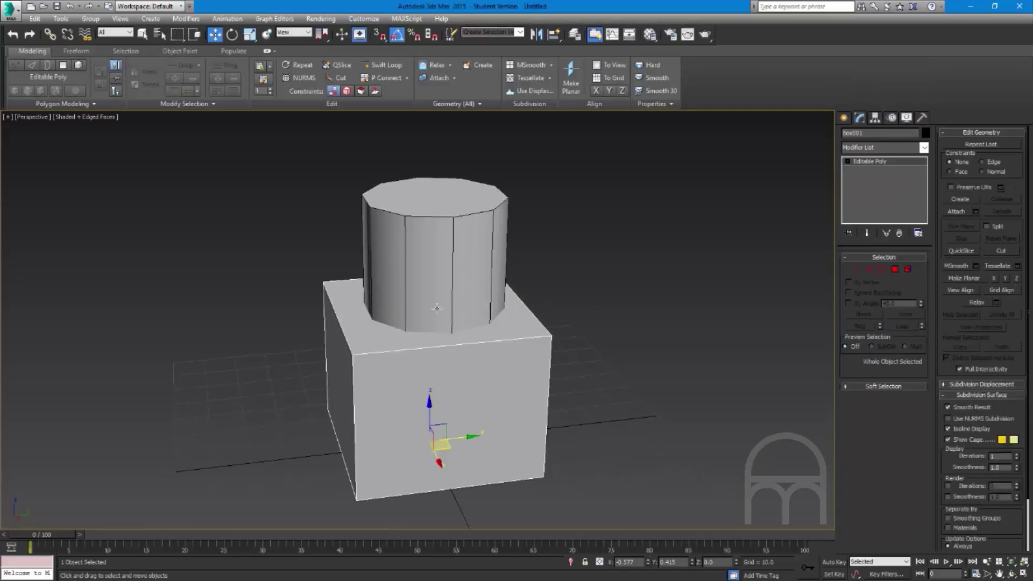
Show the model in the Front view as a wireframe with the grid hidden
alt+middle_drag(443, 318, 415, 385)
scroll(433, 420, down, 3)
scroll(418, 359, up, 3)
scroll(413, 370, down, 3)
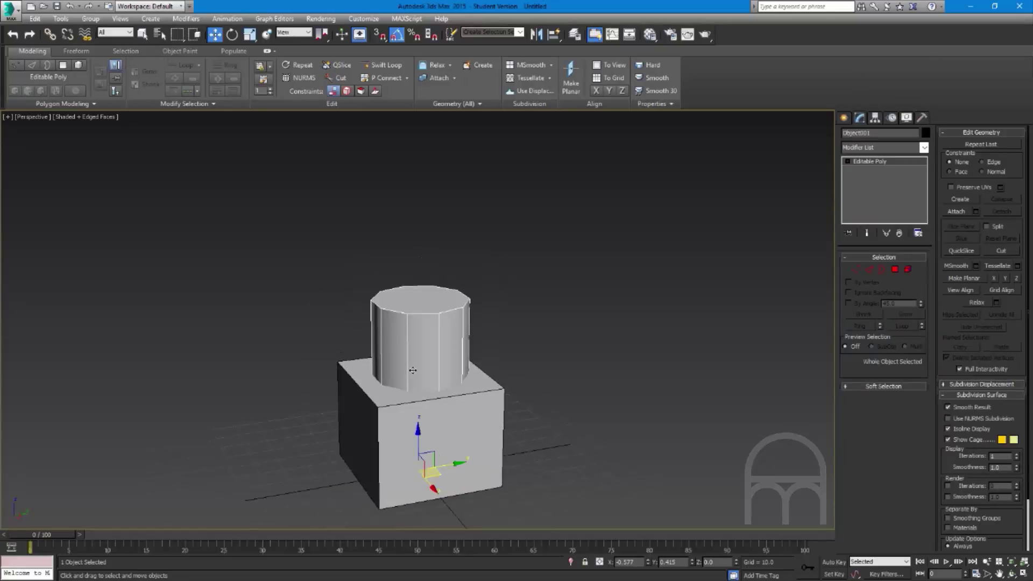
scroll(413, 370, up, 2)
key(f)
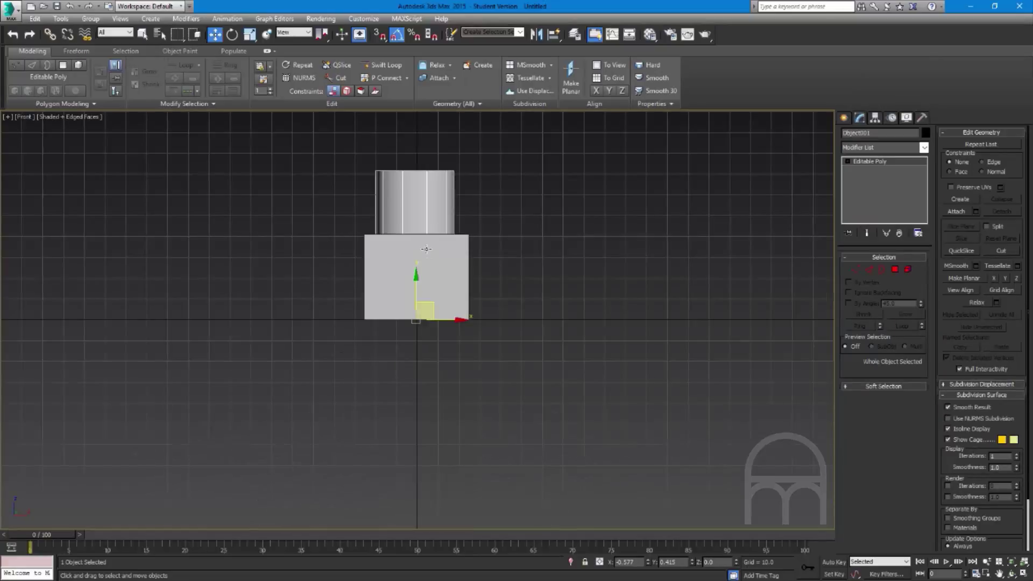
scroll(426, 248, up, 3)
middle_drag(427, 289, 428, 314)
key(F3)
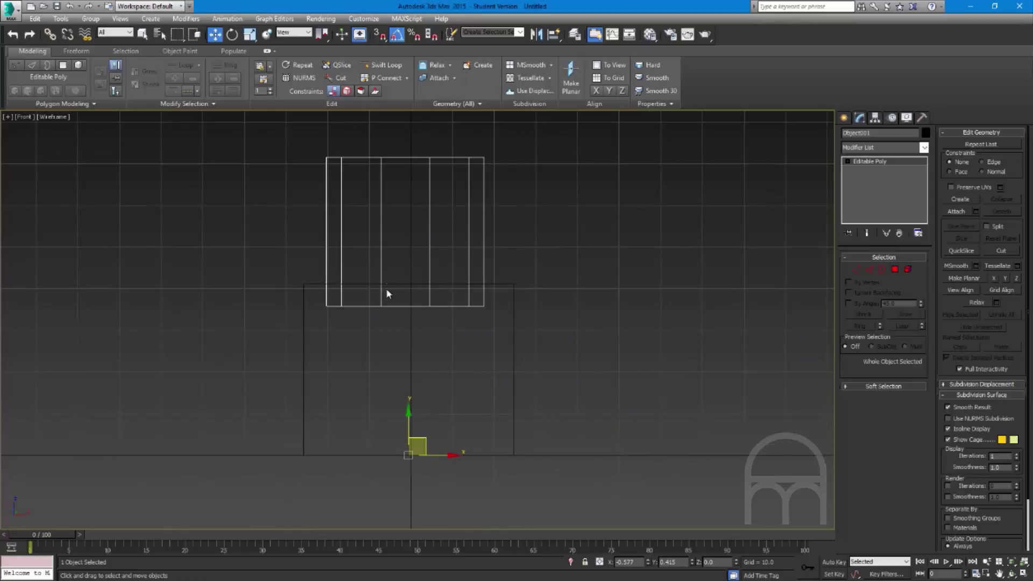
scroll(343, 284, up, 3)
middle_drag(343, 285, 390, 317)
key(g)
scroll(389, 302, down, 3)
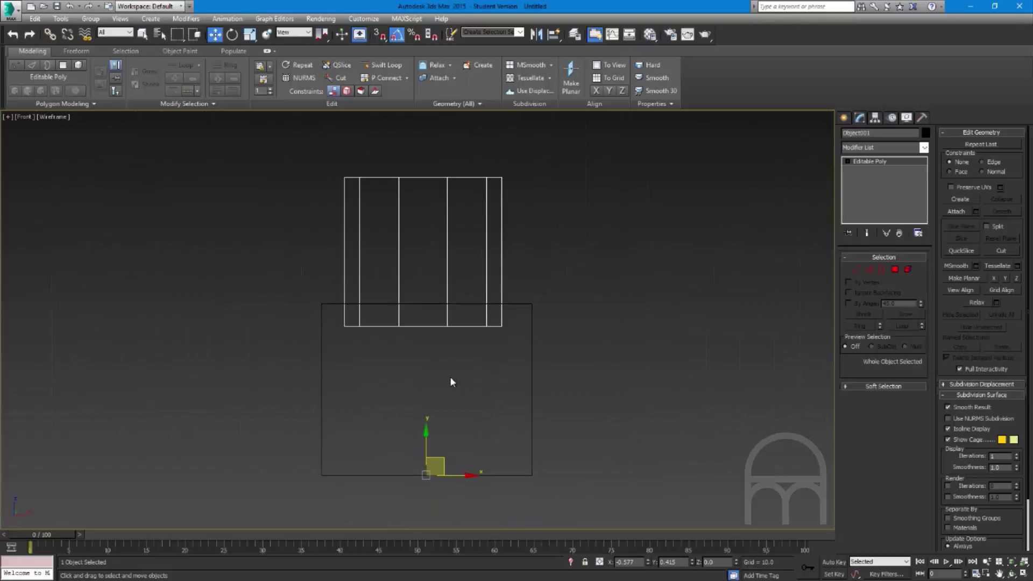
Move the cylinder sideways to X about 0.33 and raise it to Z about 1.6, keeping its base sunk into the box
drag(468, 477, 471, 479)
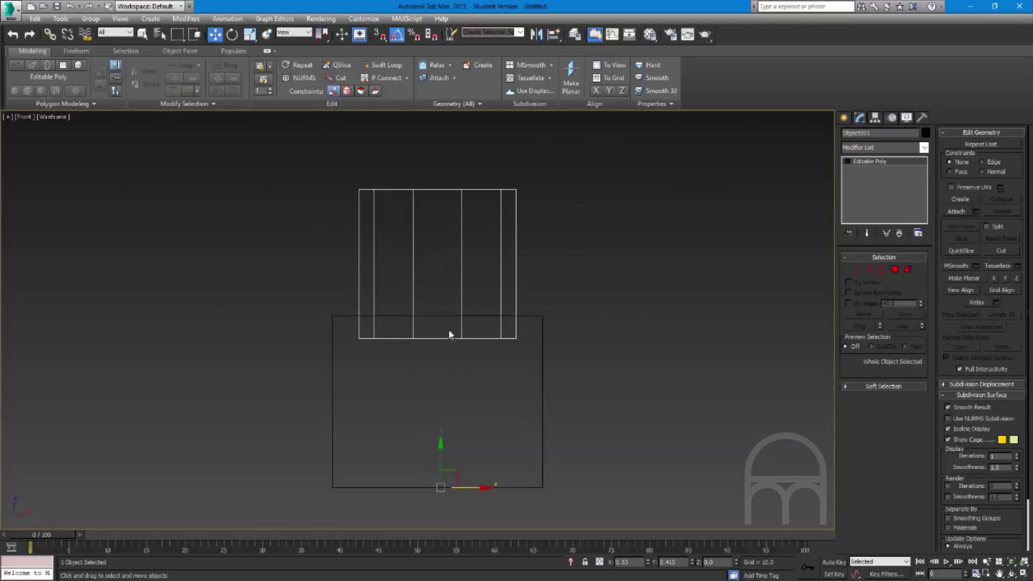
scroll(461, 325, up, 5)
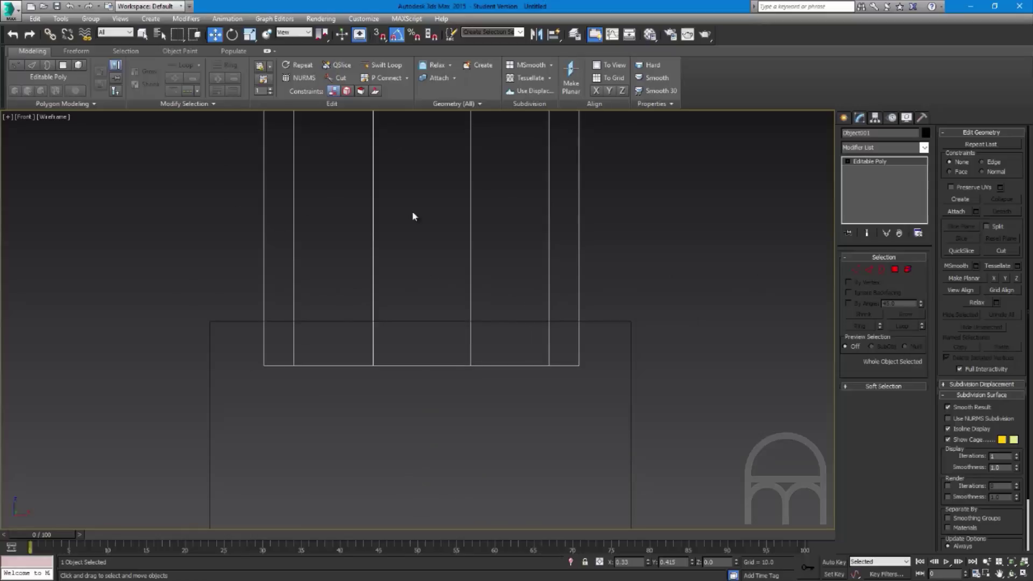
scroll(413, 216, down, 2)
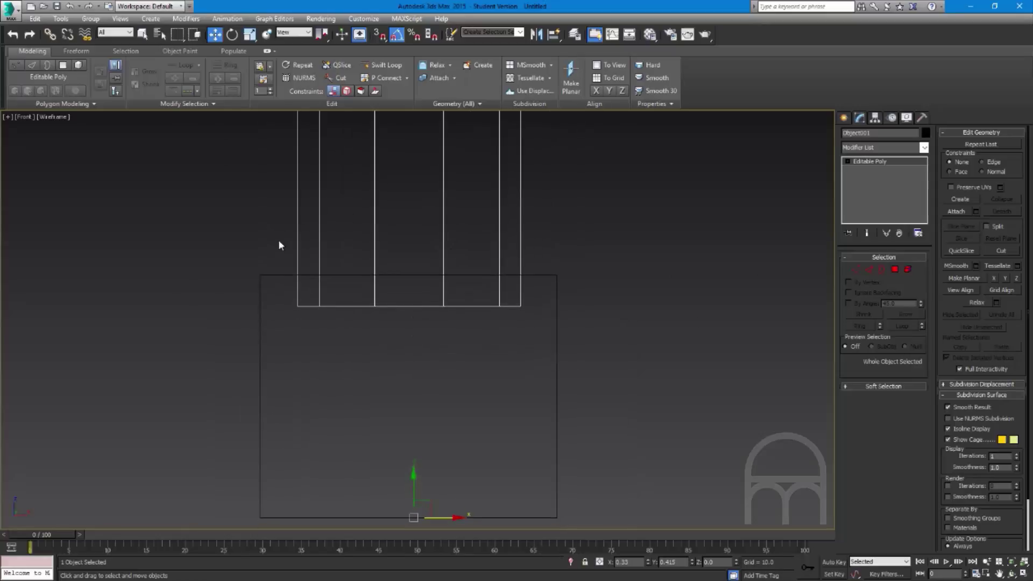
click(343, 229)
click(323, 225)
mouse_move(411, 480)
mouse_down()
mouse_move(411, 429)
mouse_move(412, 470)
mouse_up()
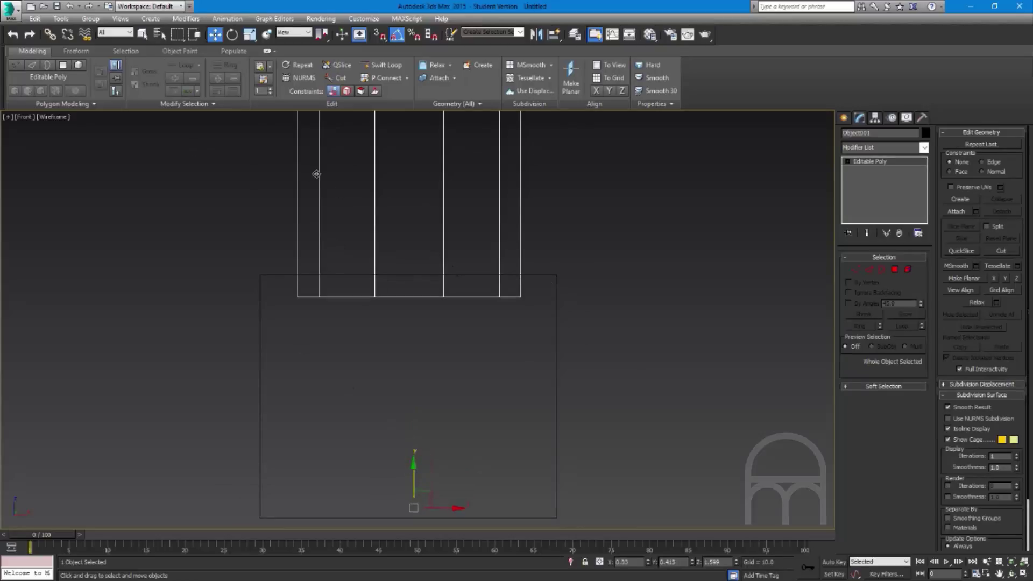
Deselect and reselect the cylinder, and collapse and restore the modeling ribbon
click(228, 106)
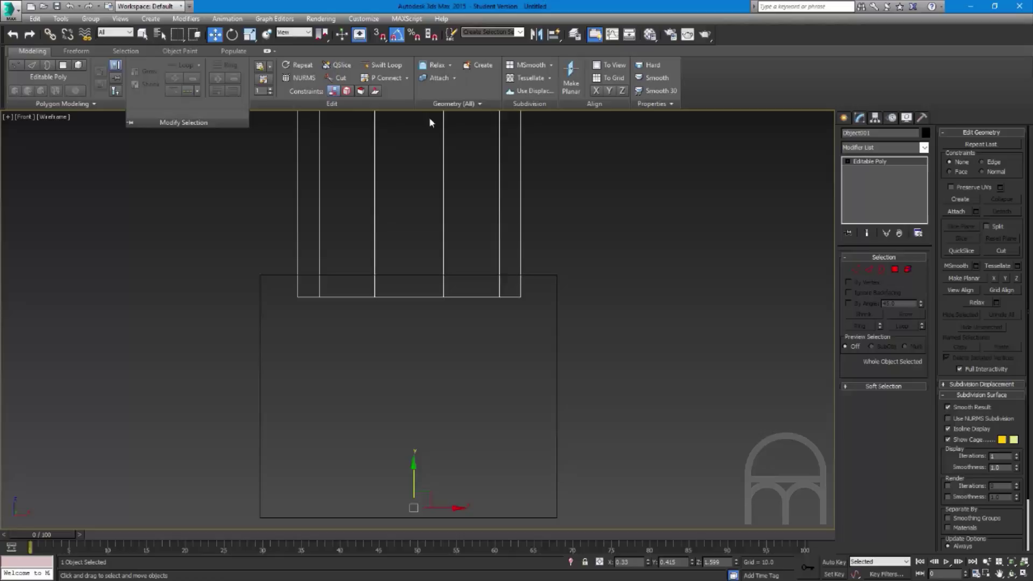
click(624, 147)
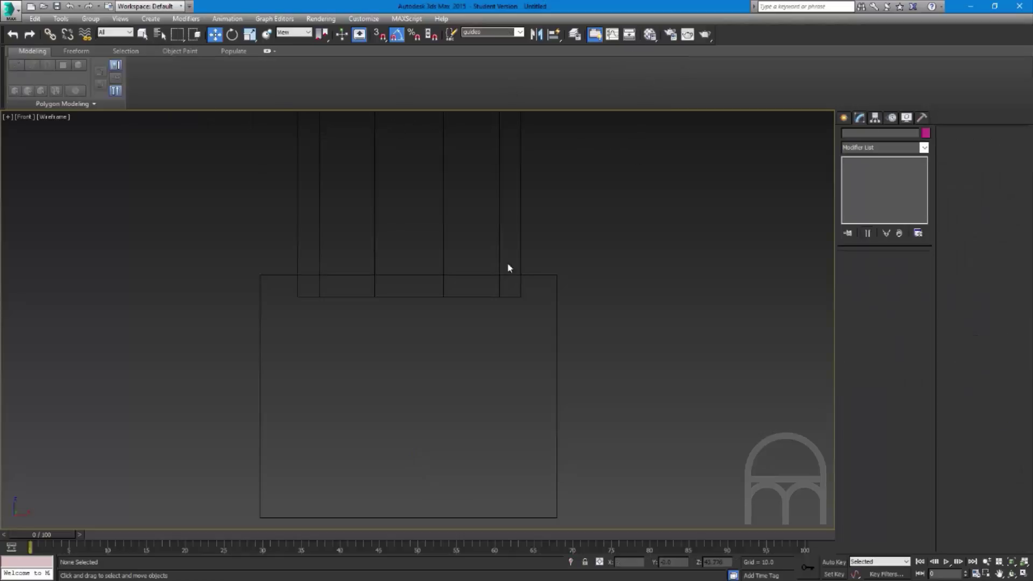
drag(302, 216, 529, 166)
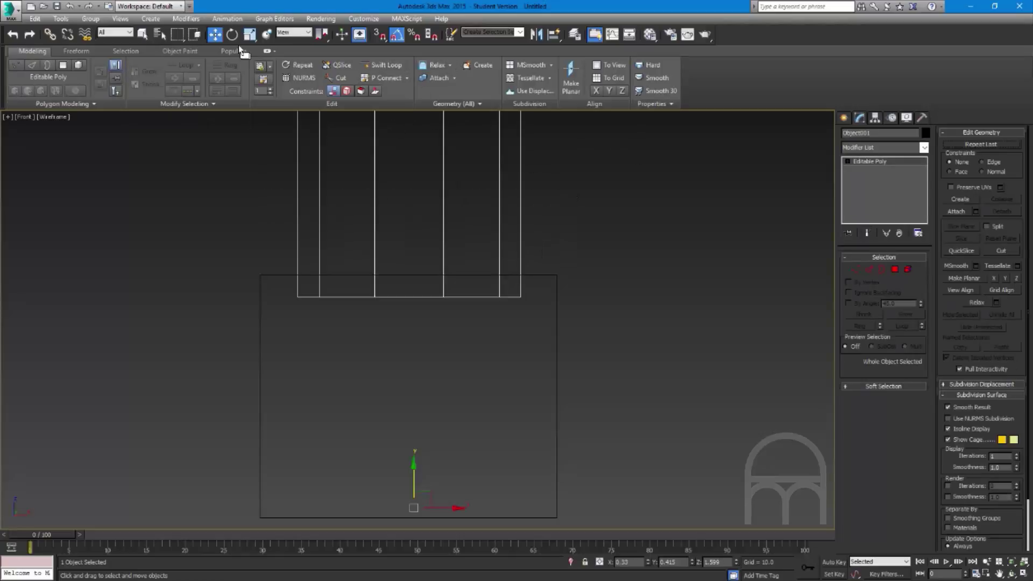
click(265, 51)
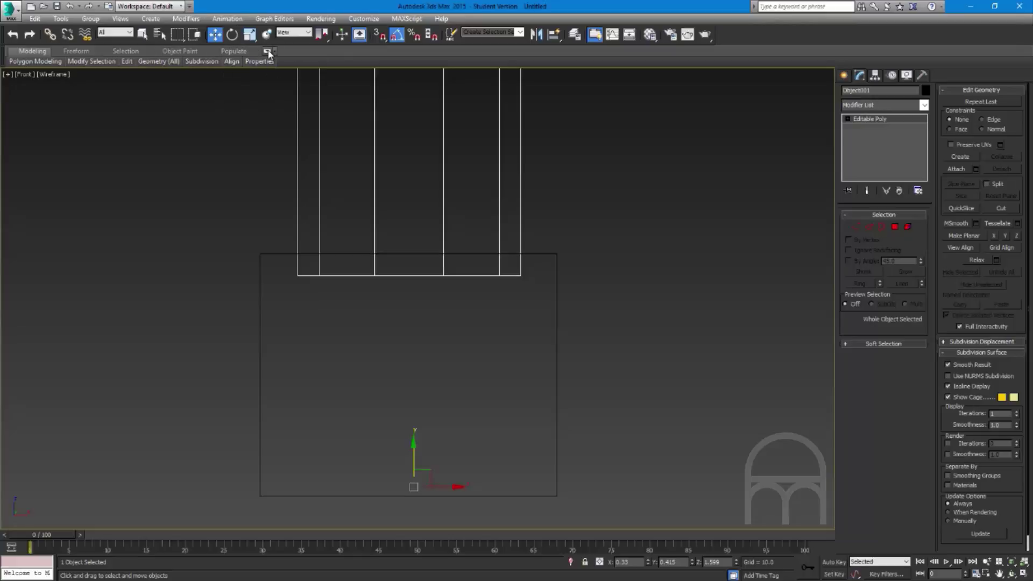
double_click(14, 52)
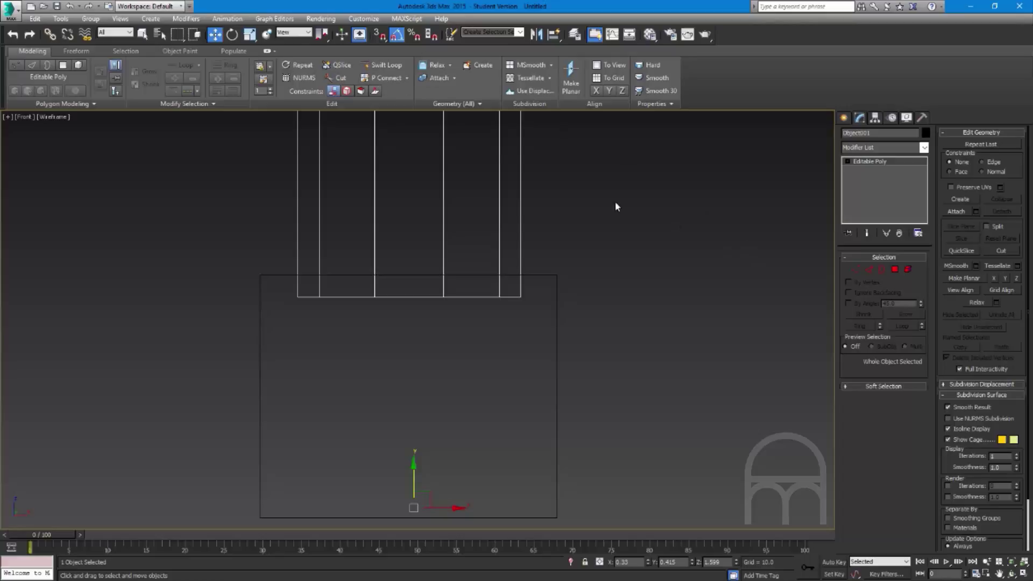
Insert a horizontal edge loop around the cylinder with Swift Loop, level with the box's top face
click(399, 68)
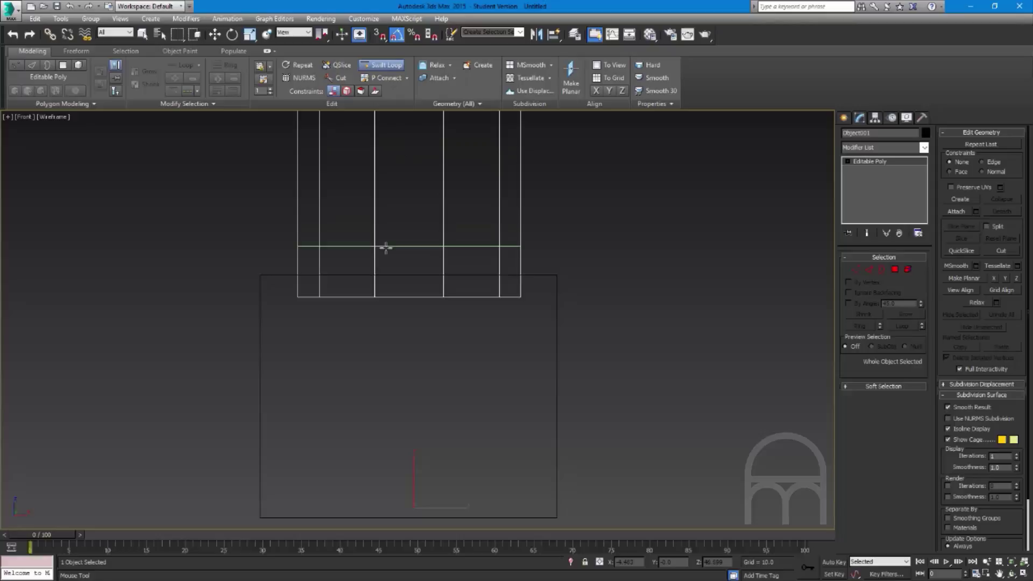
scroll(385, 274, up, 4)
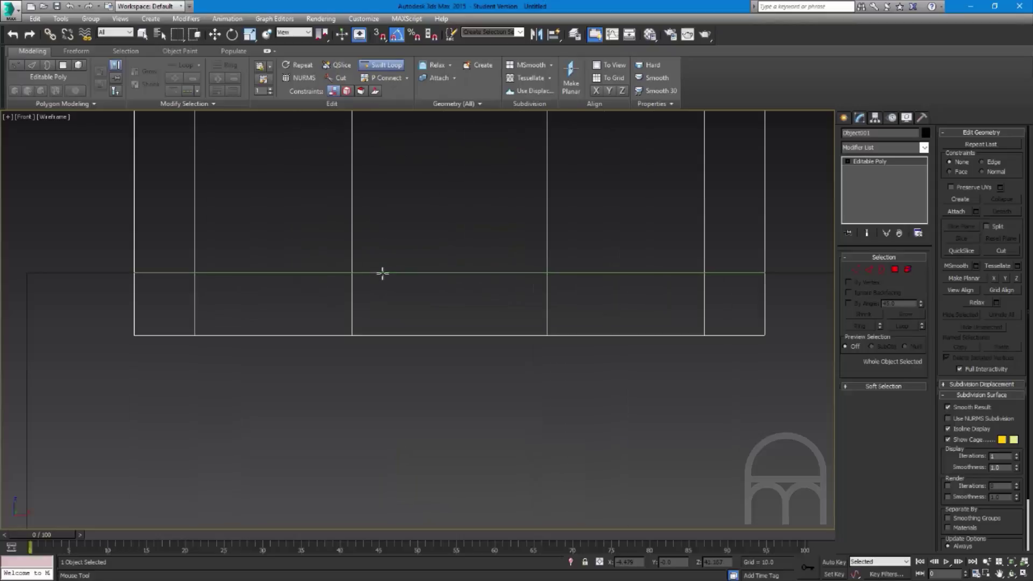
click(383, 274)
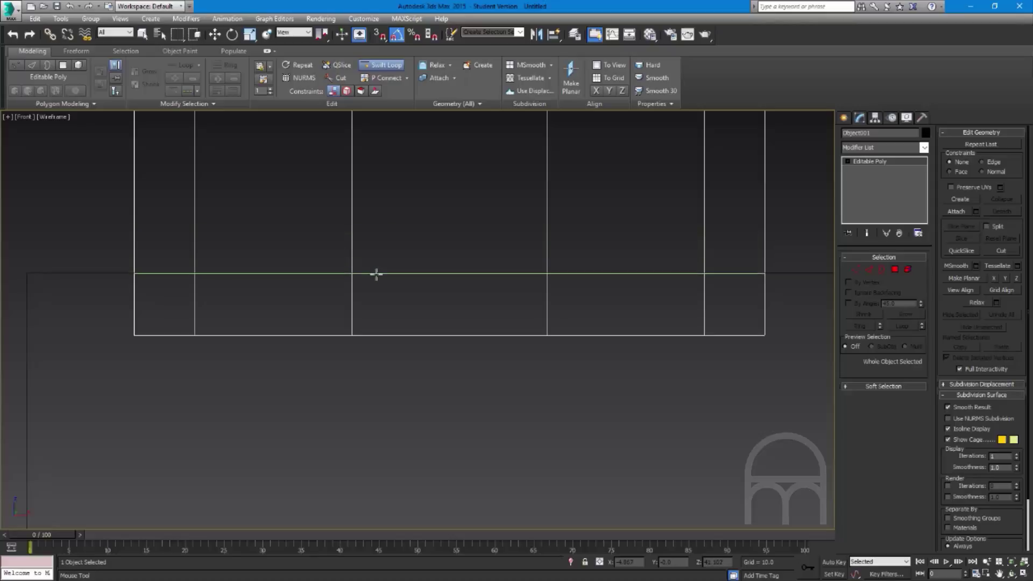
right_click(113, 226)
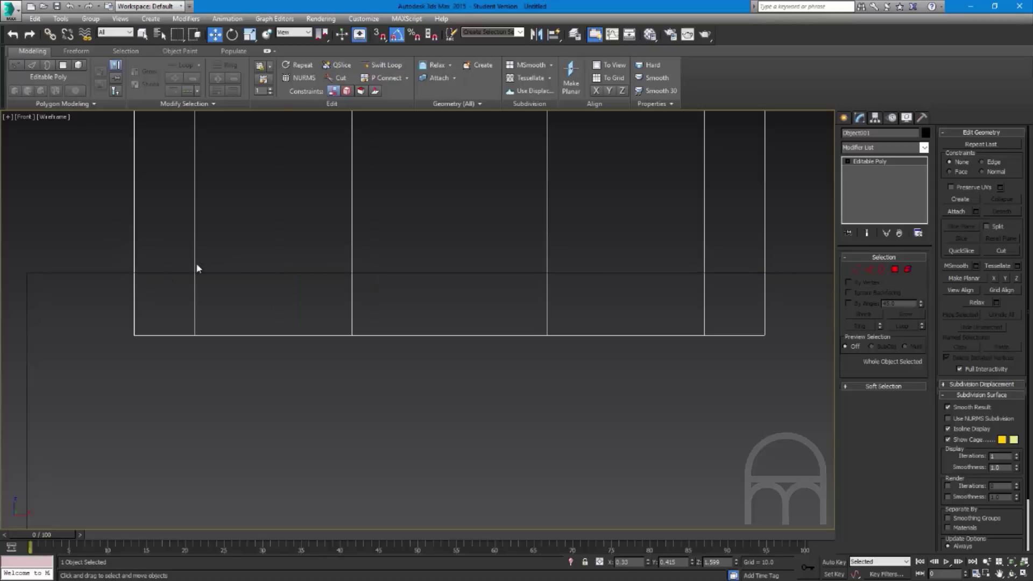
click(380, 65)
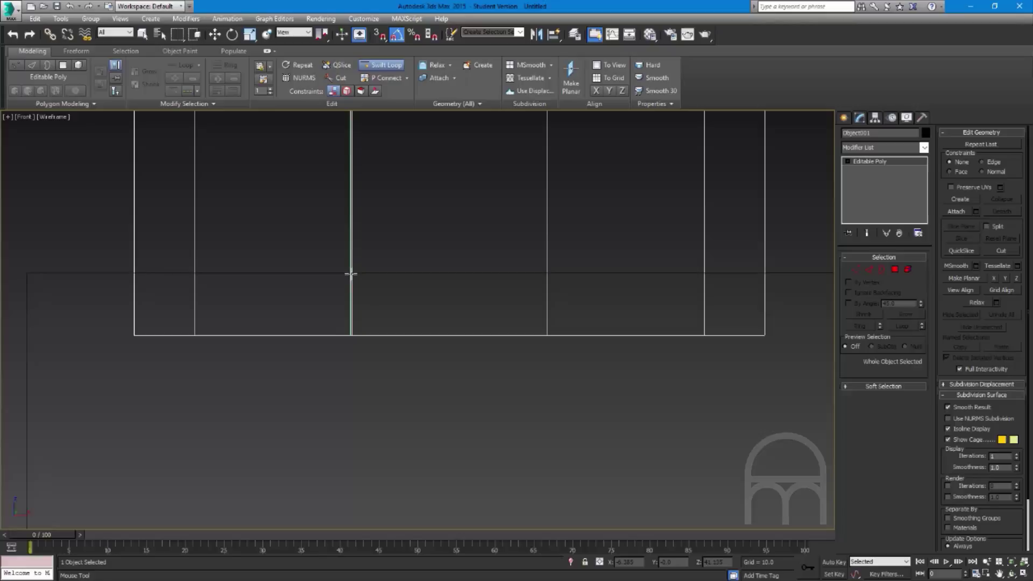
click(351, 273)
click(351, 273)
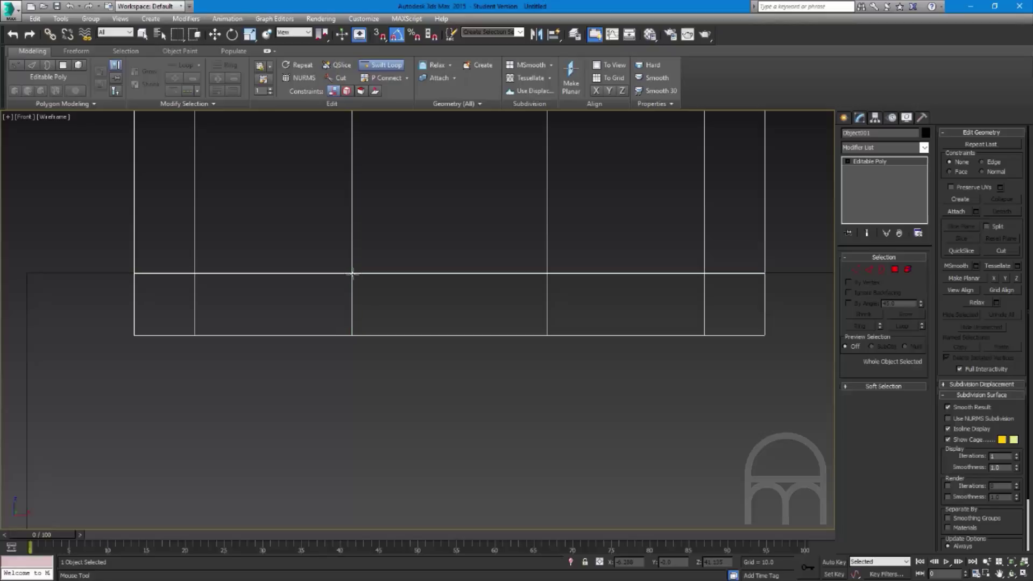
right_click(597, 210)
Examine in the Perspective view, in wireframe and shaded display, where the cylinder's new edge loop meets the box's top face
alt+middle_drag(596, 213, 567, 240)
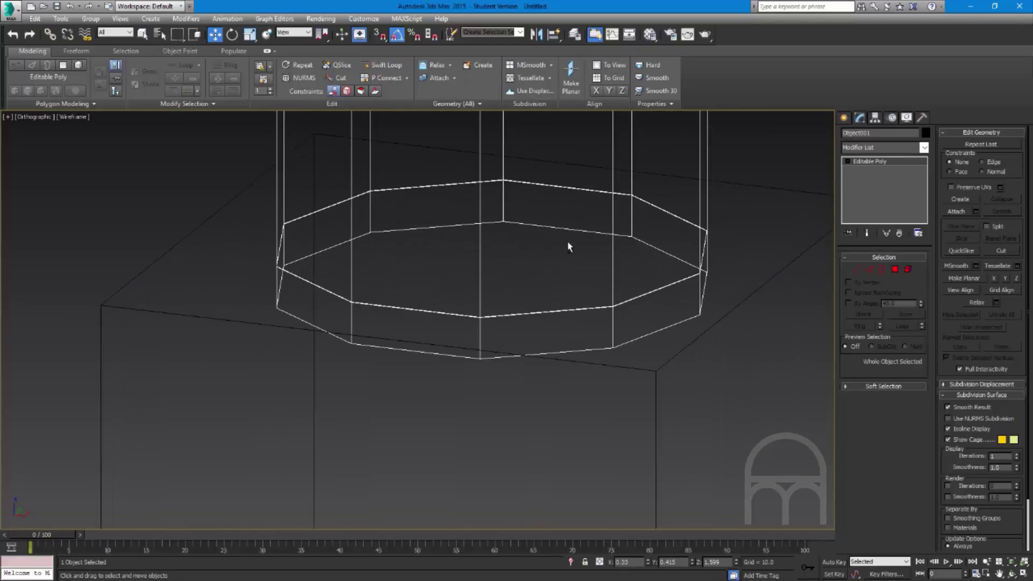
key(p)
scroll(567, 246, down, 8)
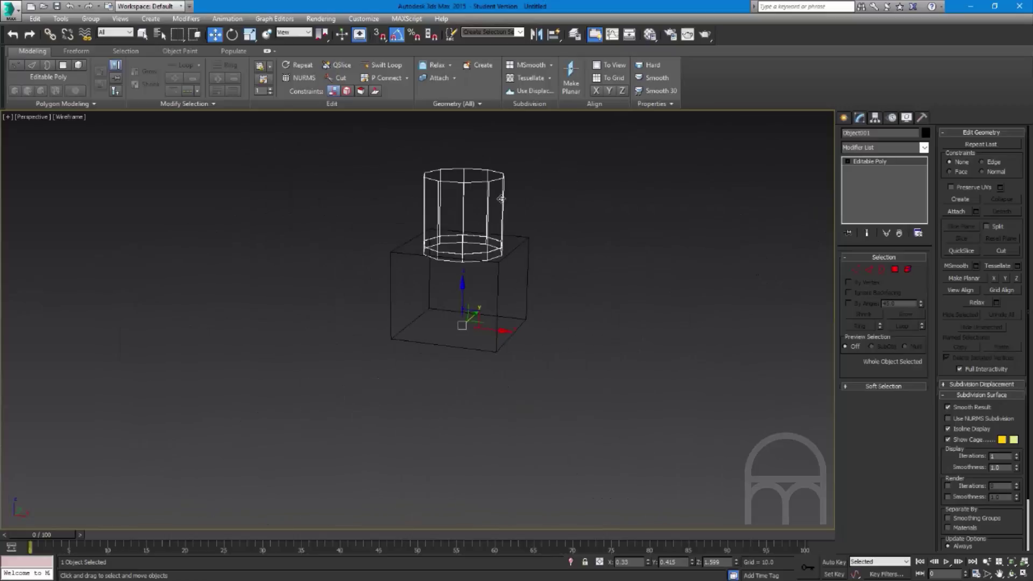
scroll(501, 198, up, 6)
middle_drag(432, 255, 431, 265)
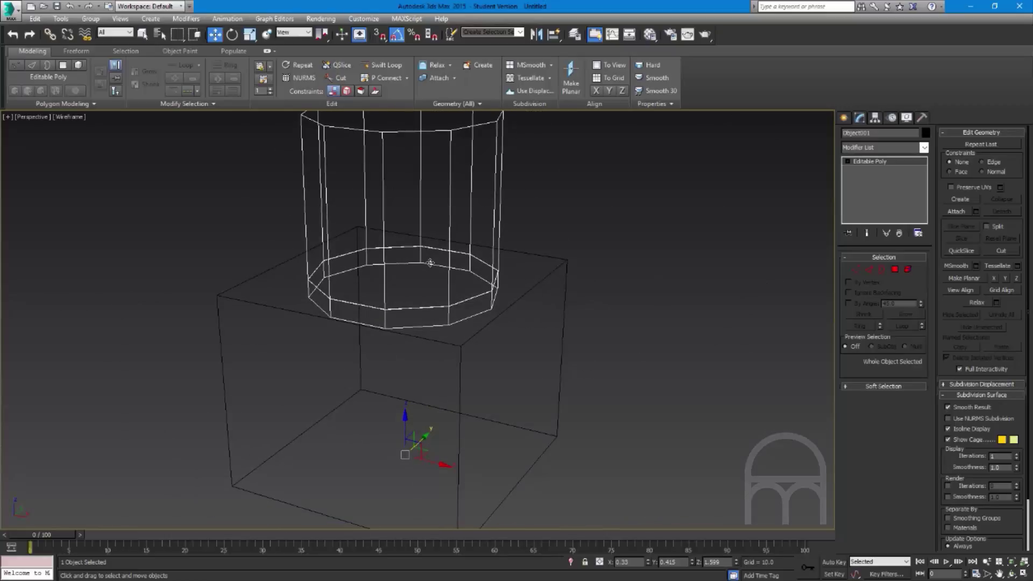
scroll(431, 263, up, 2)
key(F3)
scroll(425, 266, up, 4)
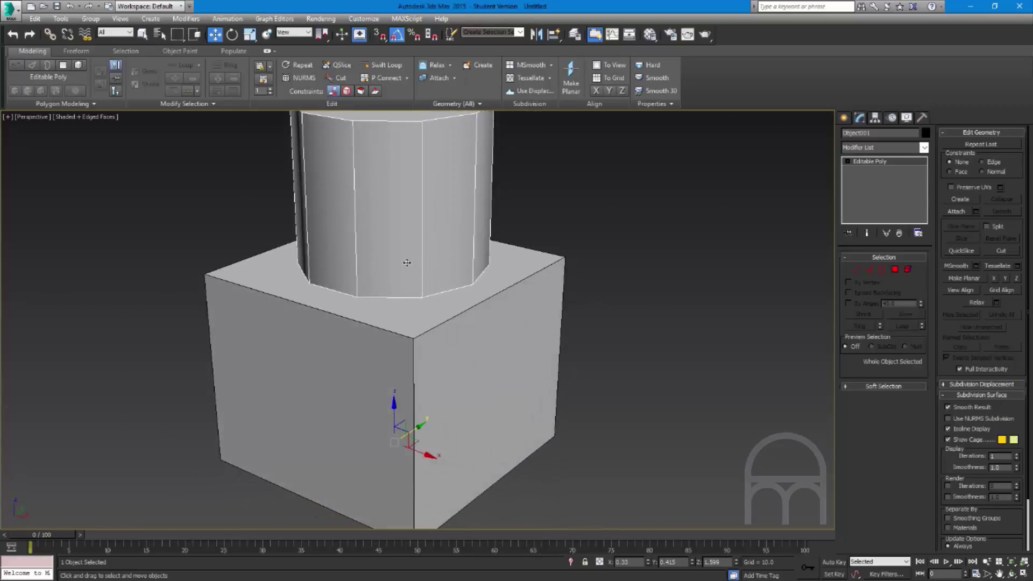
middle_drag(407, 262, 427, 284)
Select the box, try to delete a polygon of it at Polygon level, and return to object level in shaded display
click(480, 358)
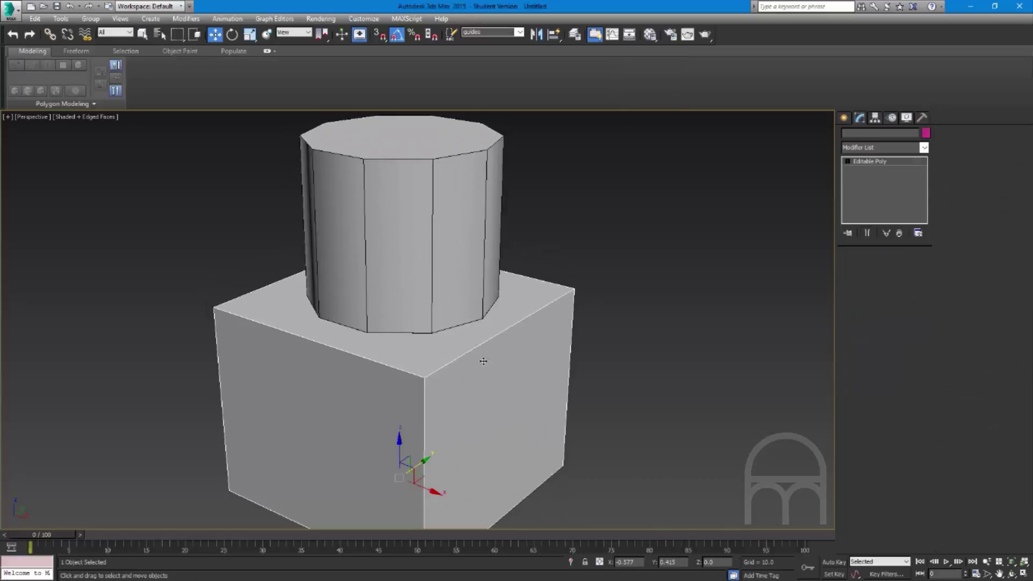
scroll(410, 307, up, 4)
scroll(406, 364, up, 3)
scroll(411, 361, down, 3)
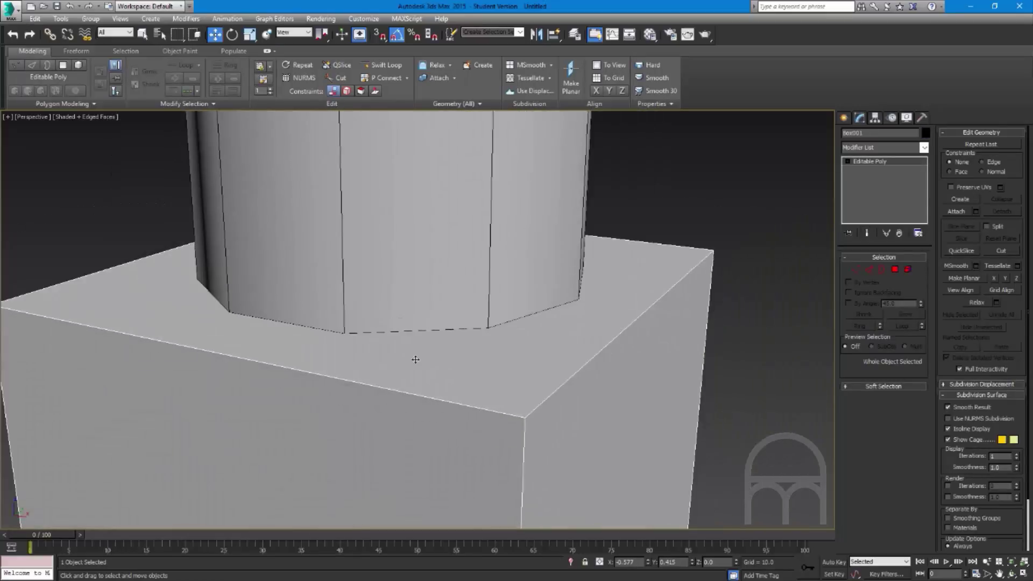
key(F3)
key(4)
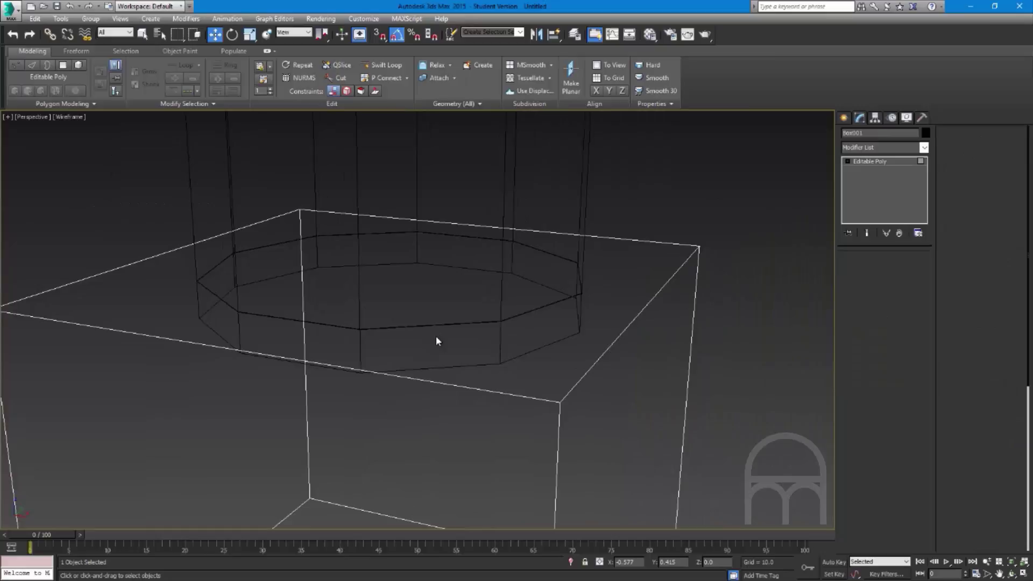
click(437, 339)
alt+middle_drag(435, 339, 398, 301)
click(415, 311)
scroll(426, 313, down, 3)
key(Delete)
key(2)
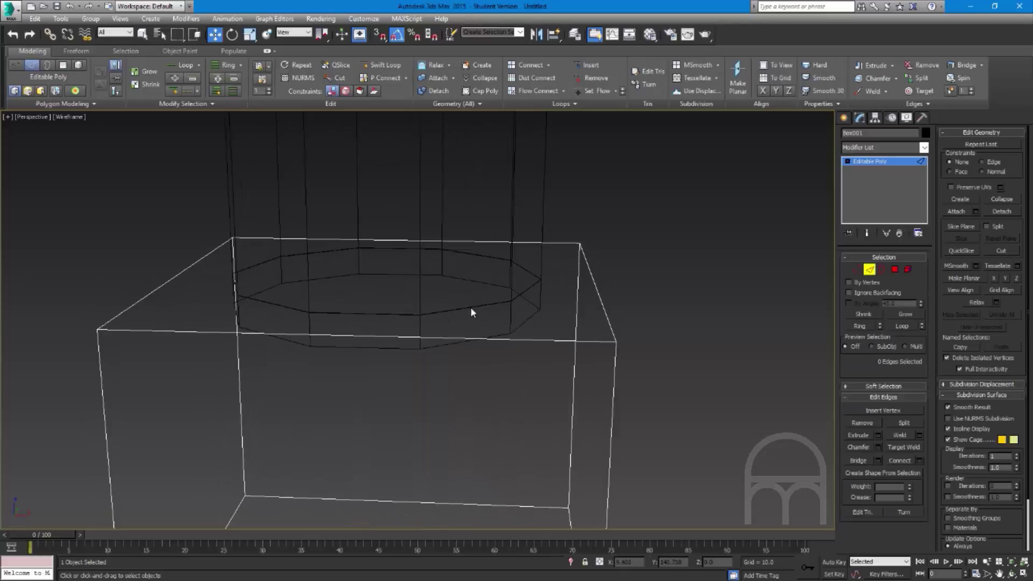
key(F3)
click(866, 270)
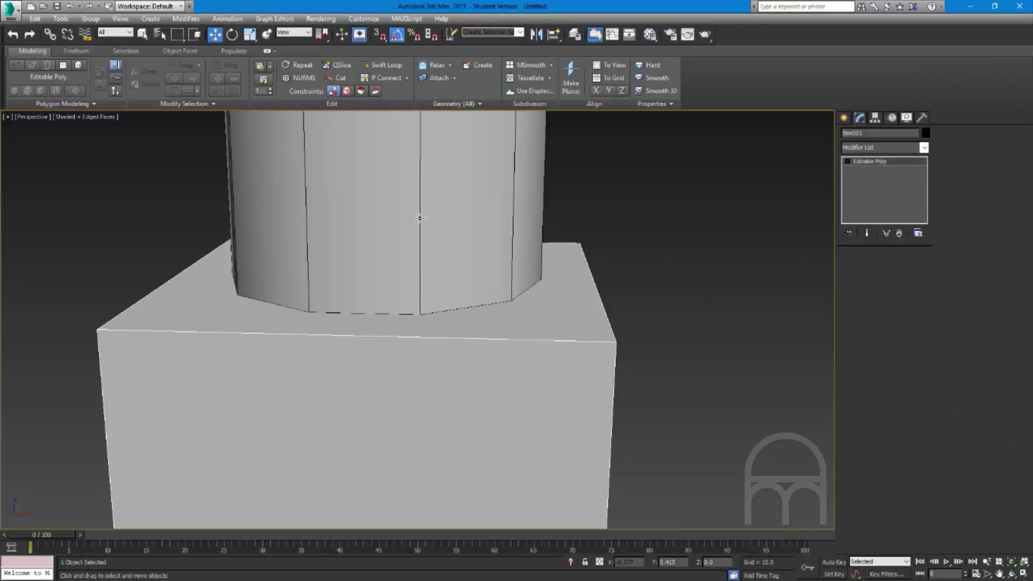
Try to extend the cylinder's edge loop at the box's top face upward, undo it, and leave Edge level
click(420, 218)
key(2)
double_click(370, 314)
shift+drag(384, 247, 384, 230)
key(ctrl+z)
click(873, 269)
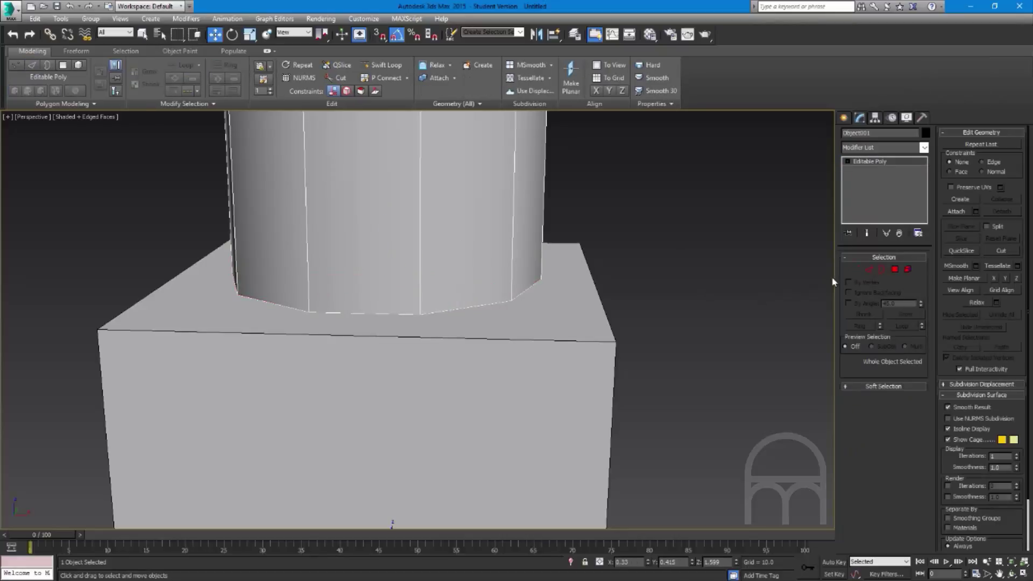
In wireframe, select the cylinder's upper polygons by region at Polygon level and invert the selection onto the lower band
click(748, 285)
alt+middle_drag(518, 283, 448, 277)
click(478, 268)
key(F3)
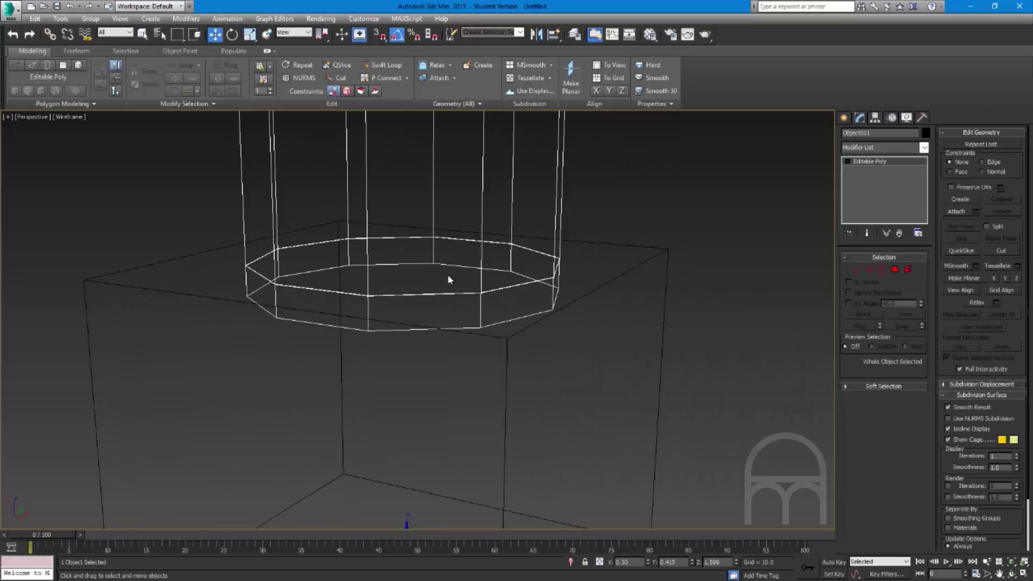
key(4)
scroll(441, 260, down, 5)
click(510, 263)
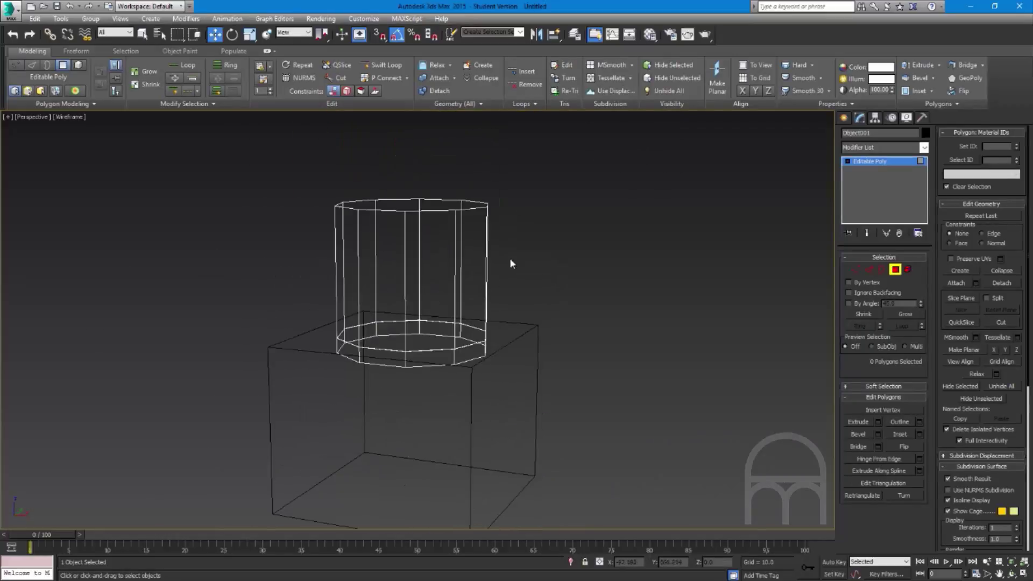
alt+middle_drag(355, 209, 448, 231)
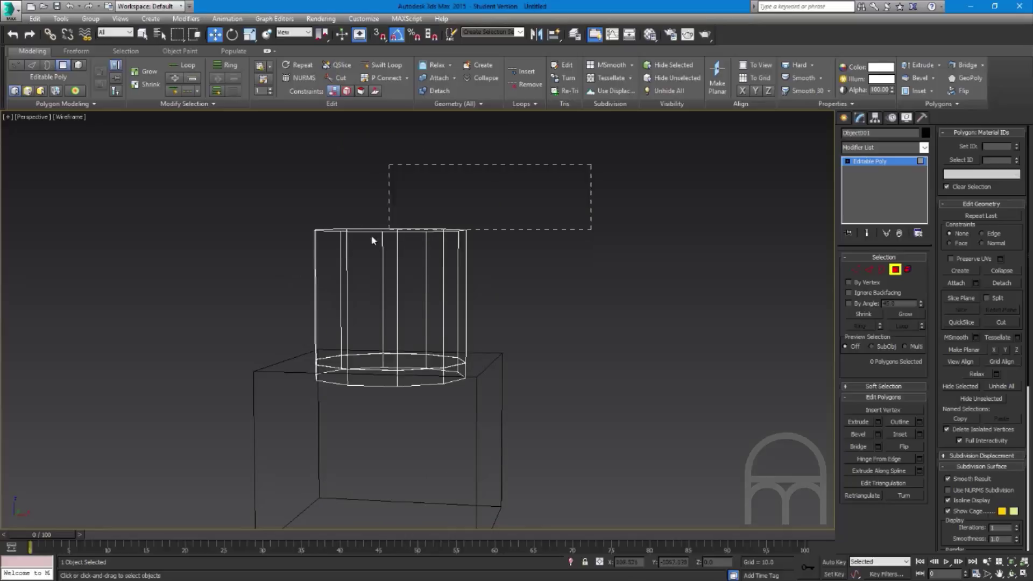
drag(372, 240, 195, 260)
drag(605, 164, 274, 262)
click(576, 197)
key(ctrl+i)
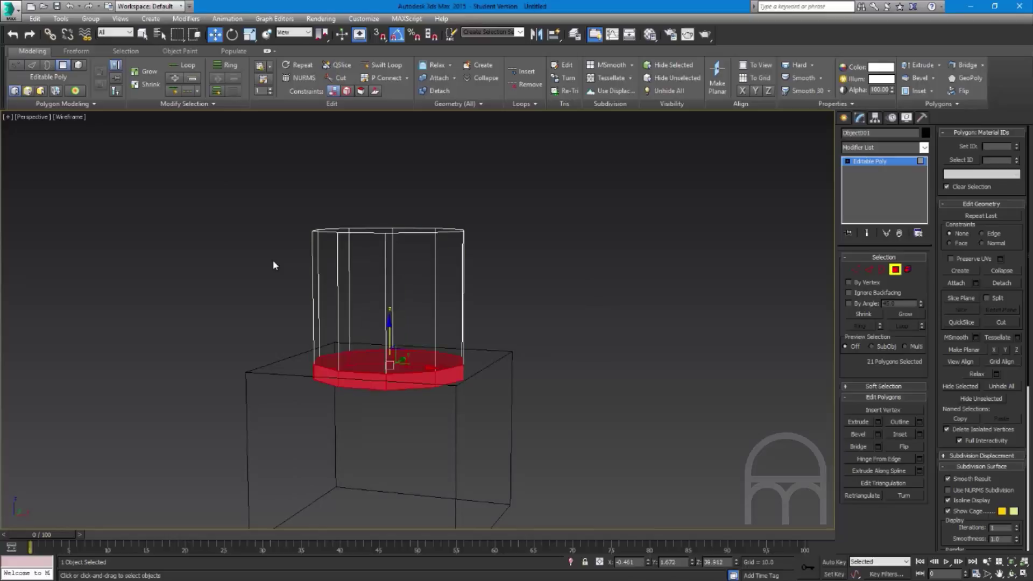
Select a single side polygon of the cylinder, invert the selection, and clear it
click(347, 244)
key(ctrl+i)
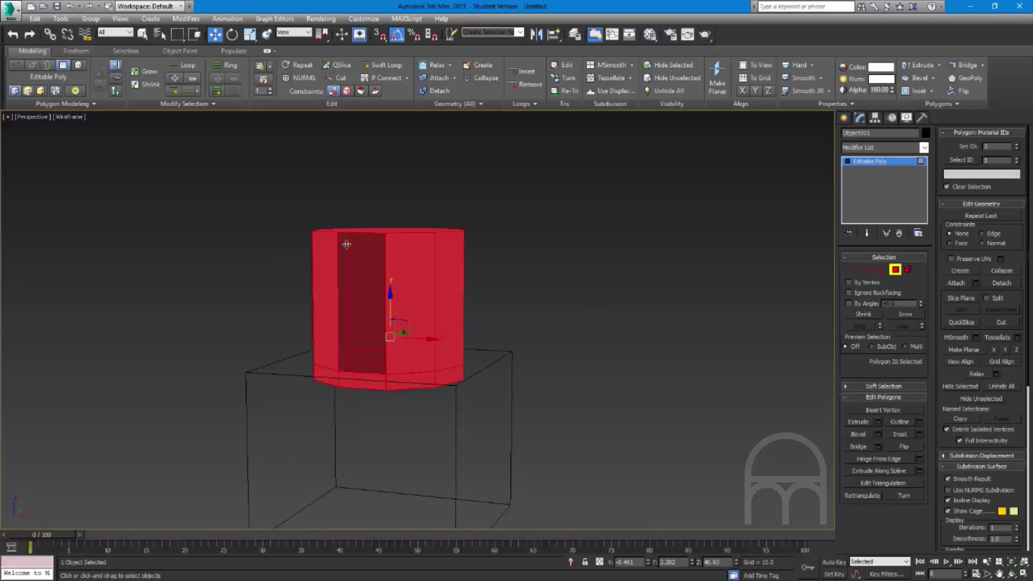
click(404, 225)
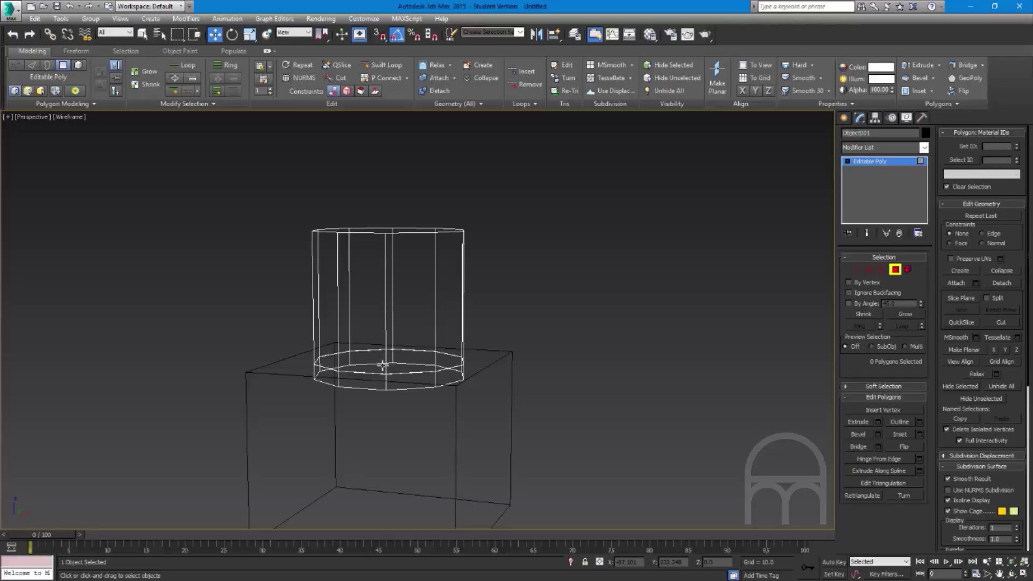
Try a region selection of the cylinder's lower band of polygons, clear it, leave Polygon level and deselect the cylinder
alt+middle_drag(525, 376, 552, 373)
drag(552, 373, 226, 430)
alt+middle_drag(413, 421, 418, 396)
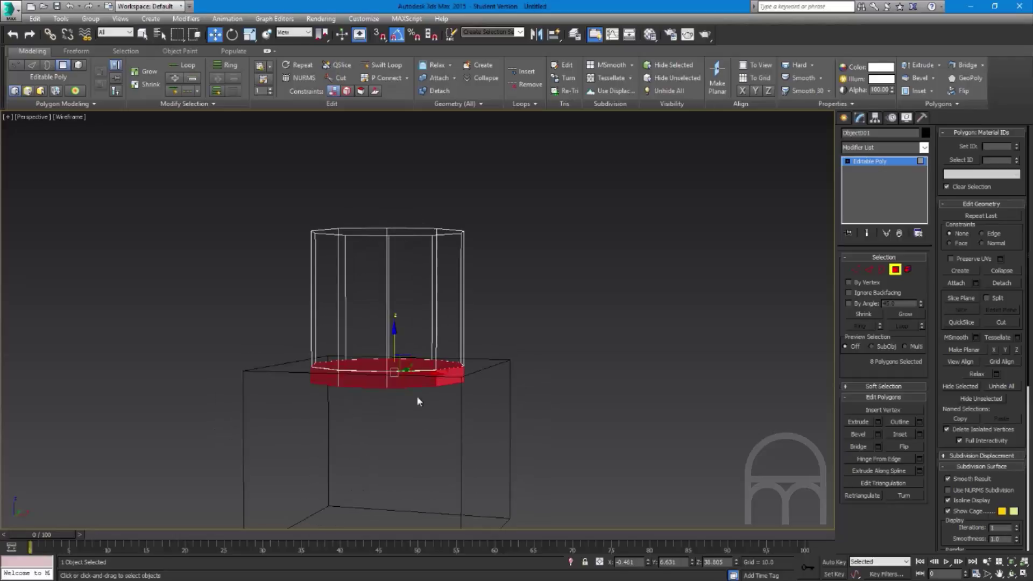
drag(298, 434, 298, 433)
click(608, 360)
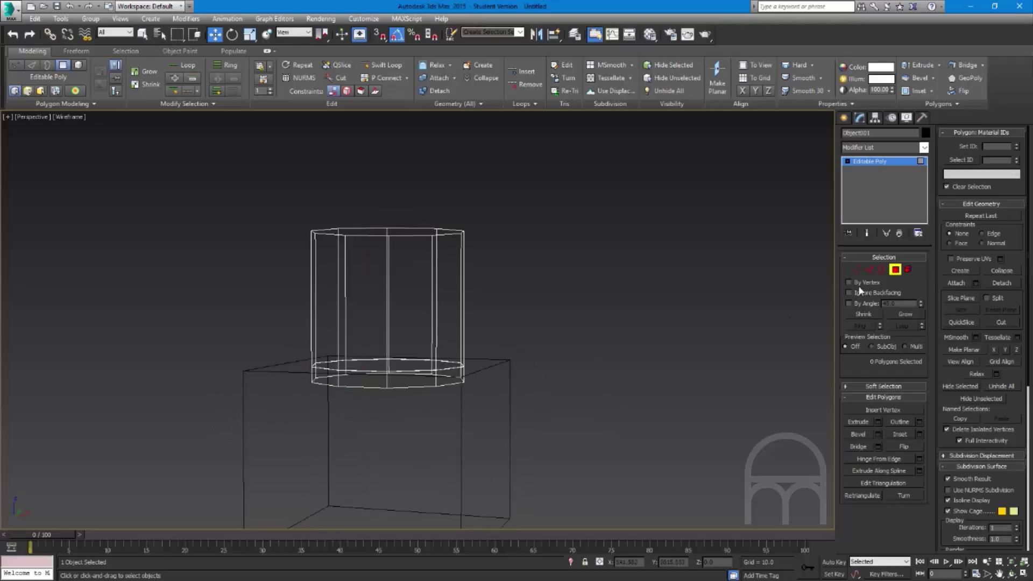
click(889, 270)
click(484, 412)
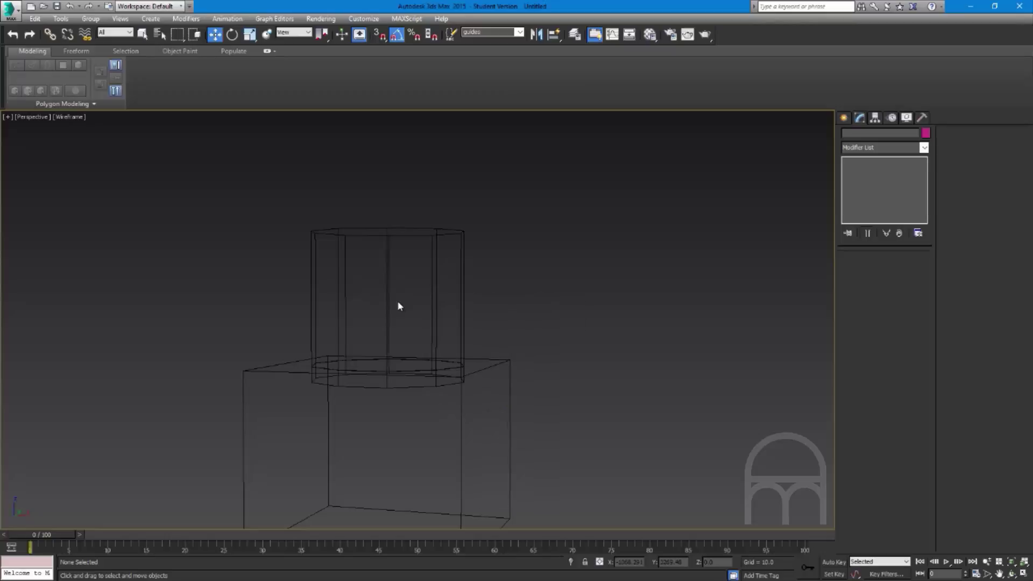
Select the cylinder in shaded display and undo its accidental move
key(F3)
drag(458, 246, 443, 263)
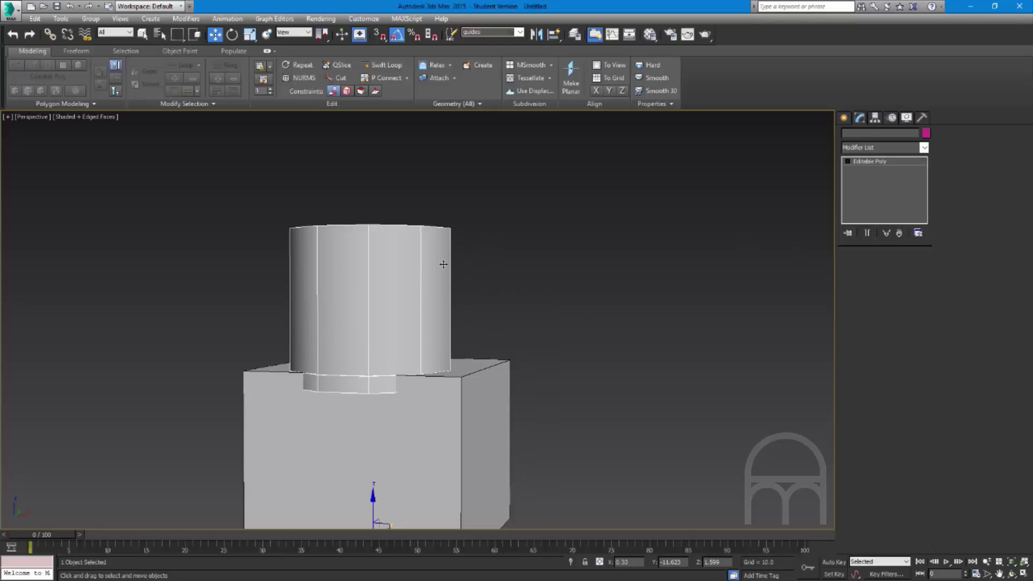
key(ctrl+z)
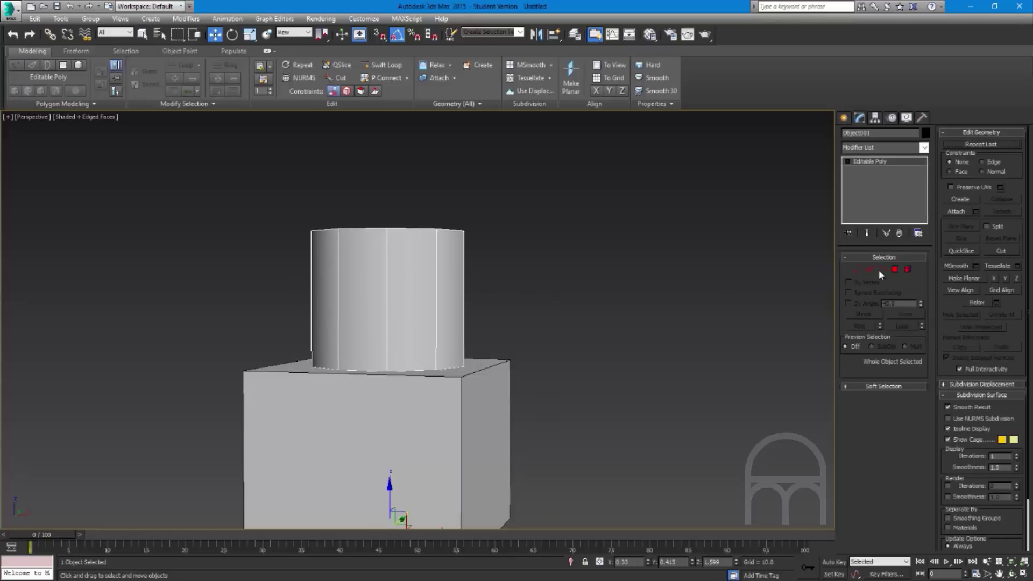
Region-select the cylinder's polygons above the edge loop, invert the selection, and delete the part sunk into the box
click(894, 269)
drag(599, 162, 154, 285)
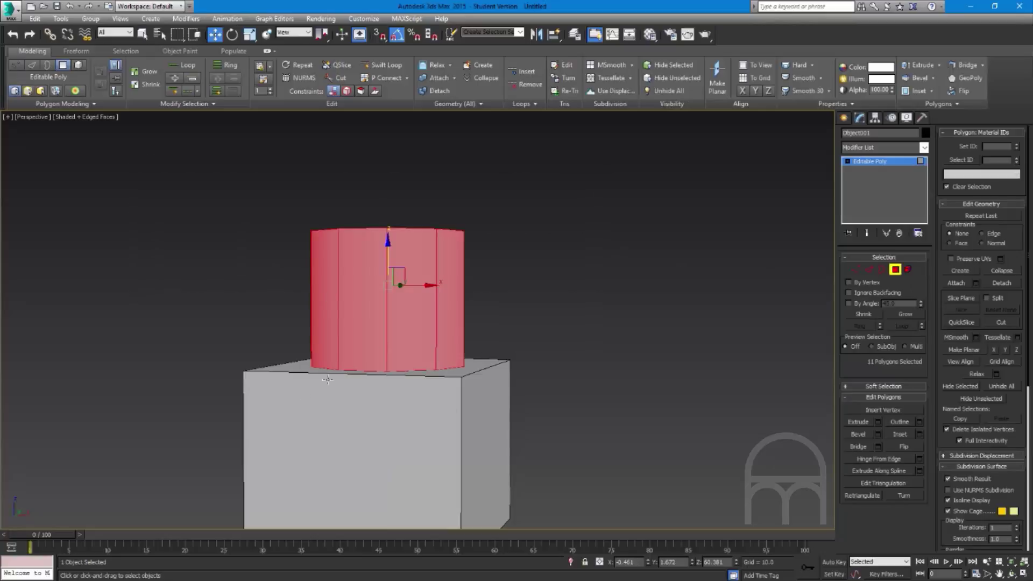
key(F3)
key(F3)
key(F3)
key(F3)
alt+middle_drag(446, 363, 352, 376)
click(560, 218)
key(ctrl+z)
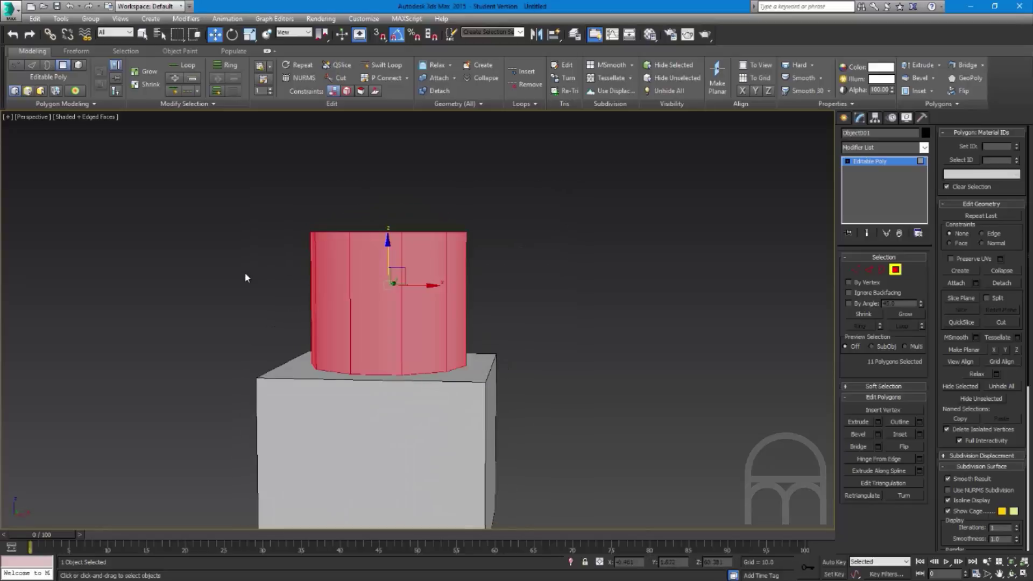
alt+middle_drag(247, 276, 265, 298)
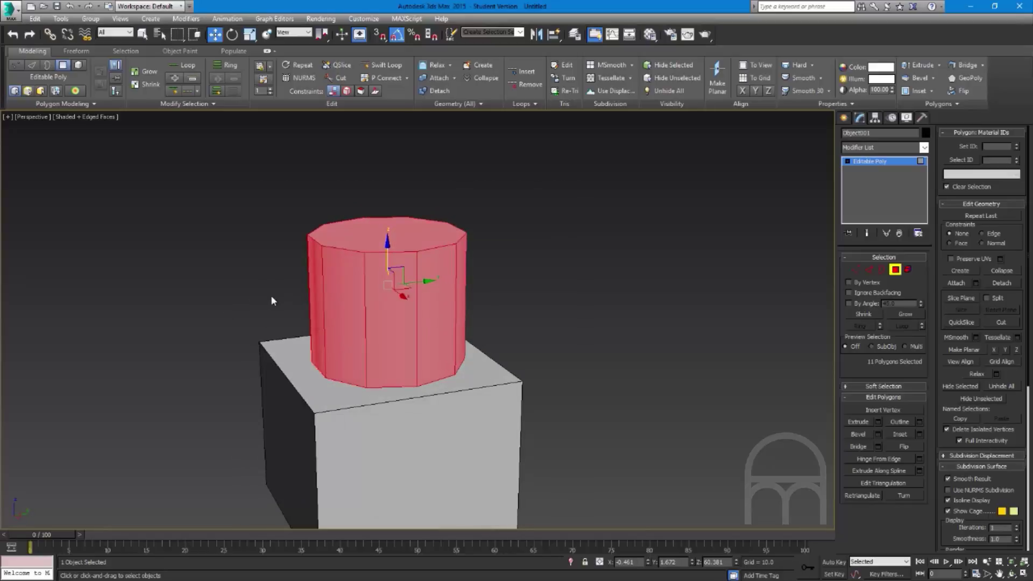
key(F3)
key(ctrl+i)
key(Delete)
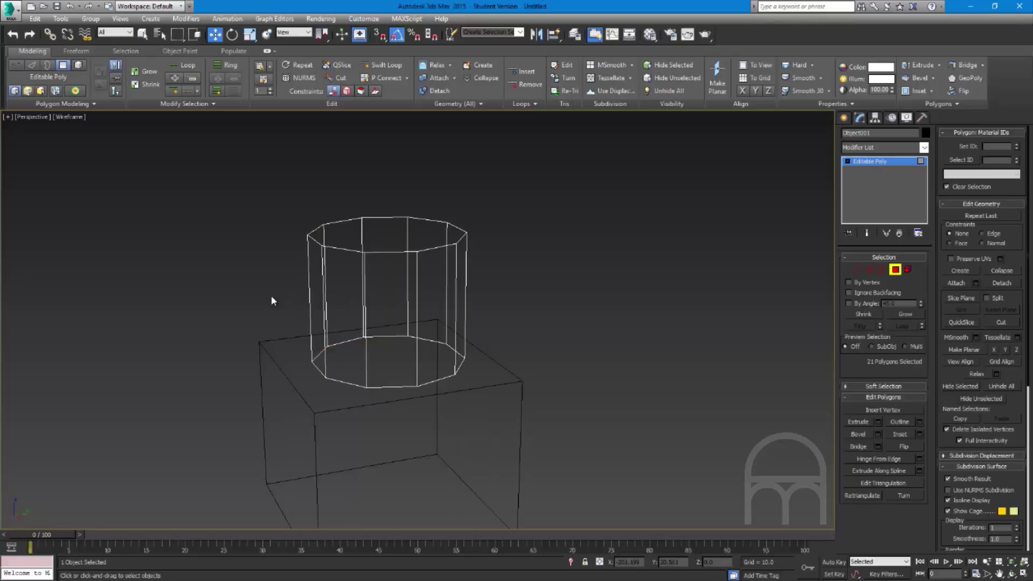
Return to object level and inspect the cylinder's trimmed bottom against the box in wireframe and shaded display
key(4)
key(F3)
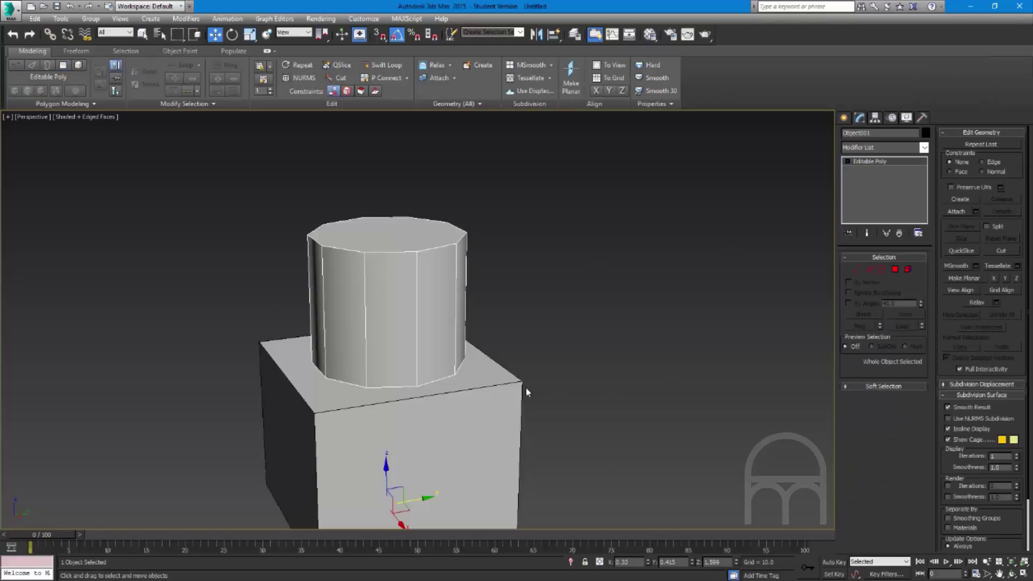
scroll(408, 387, up, 5)
key(F3)
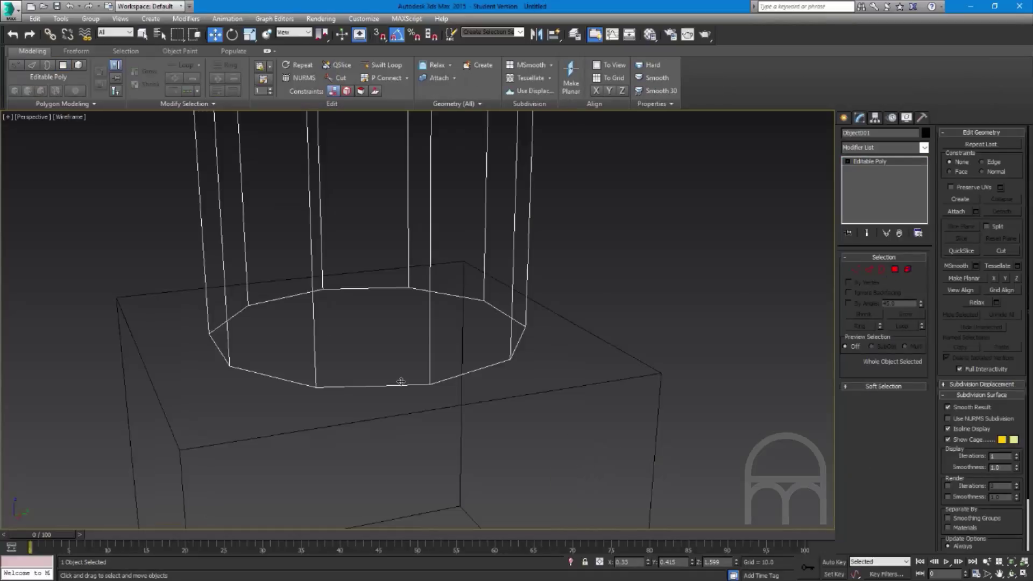
scroll(405, 392, down, 4)
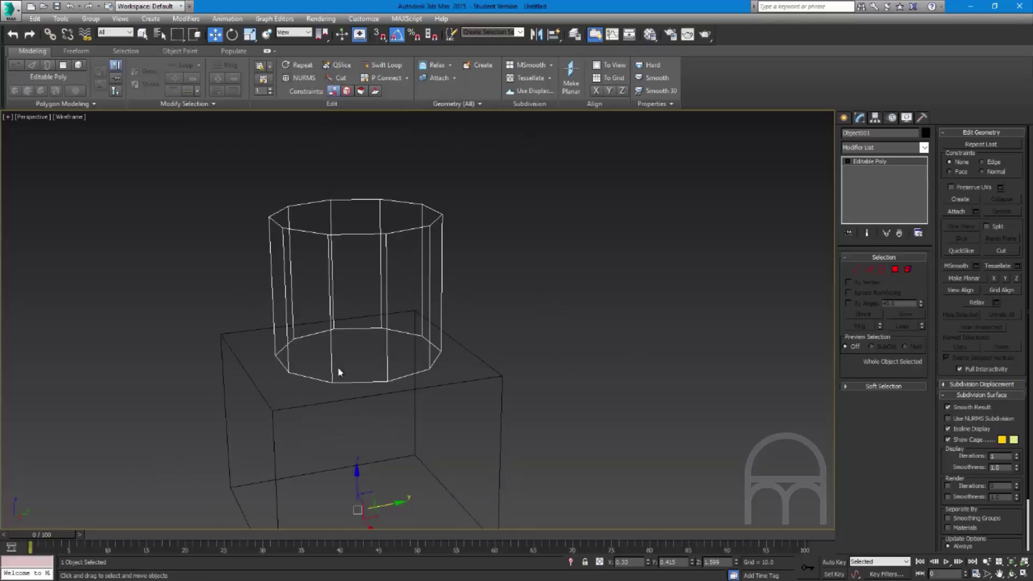
key(F3)
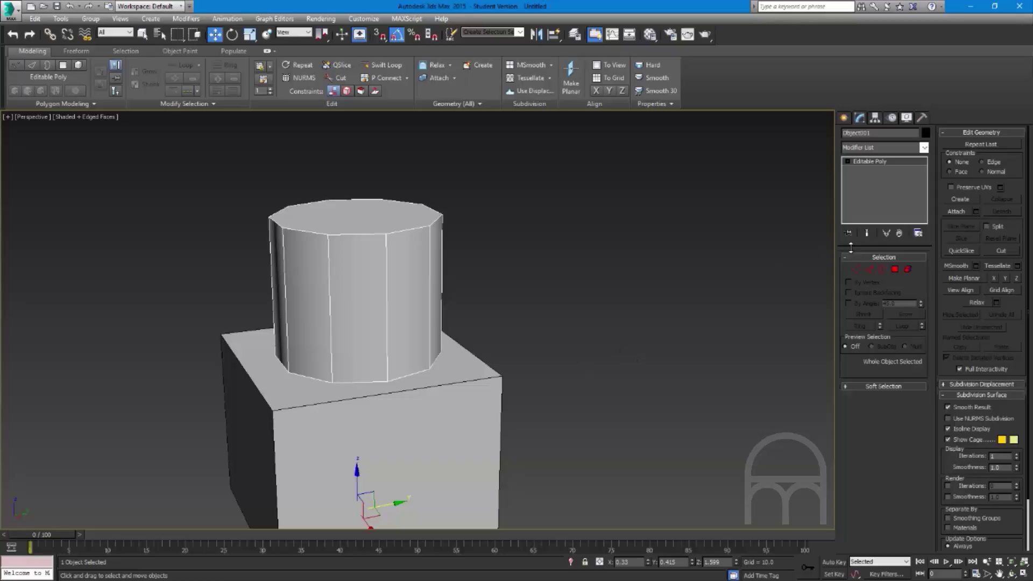
Delete the box's top polygon at Polygon level, return to object level and deselect the box
click(485, 375)
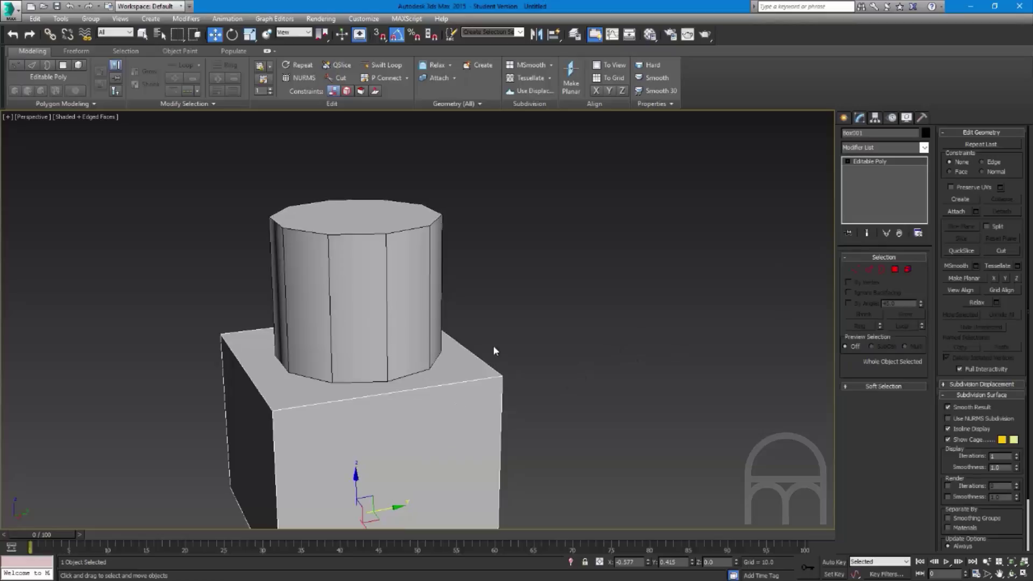
key(4)
click(368, 383)
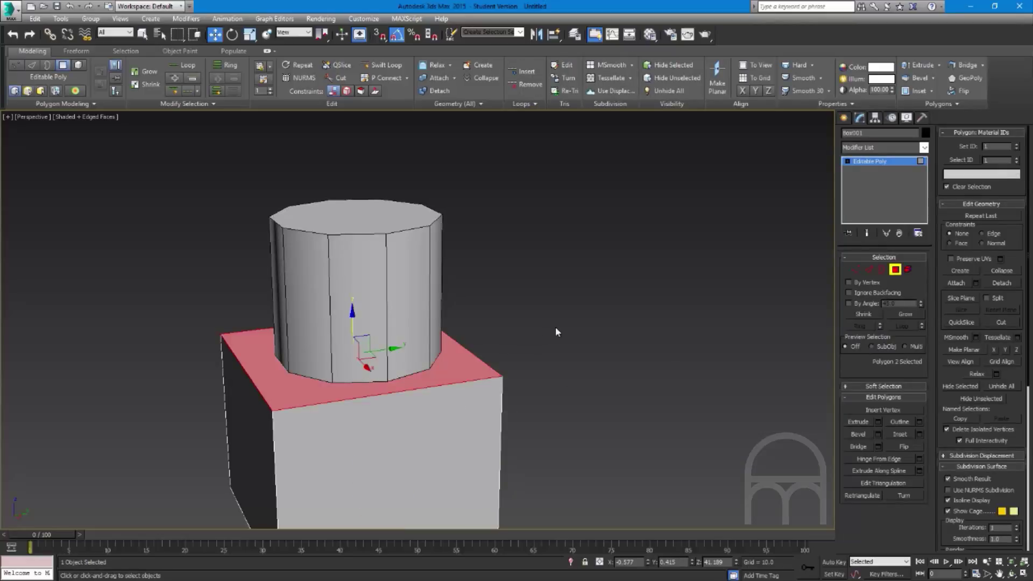
key(Delete)
click(896, 270)
click(625, 343)
alt+middle_drag(394, 324, 424, 341)
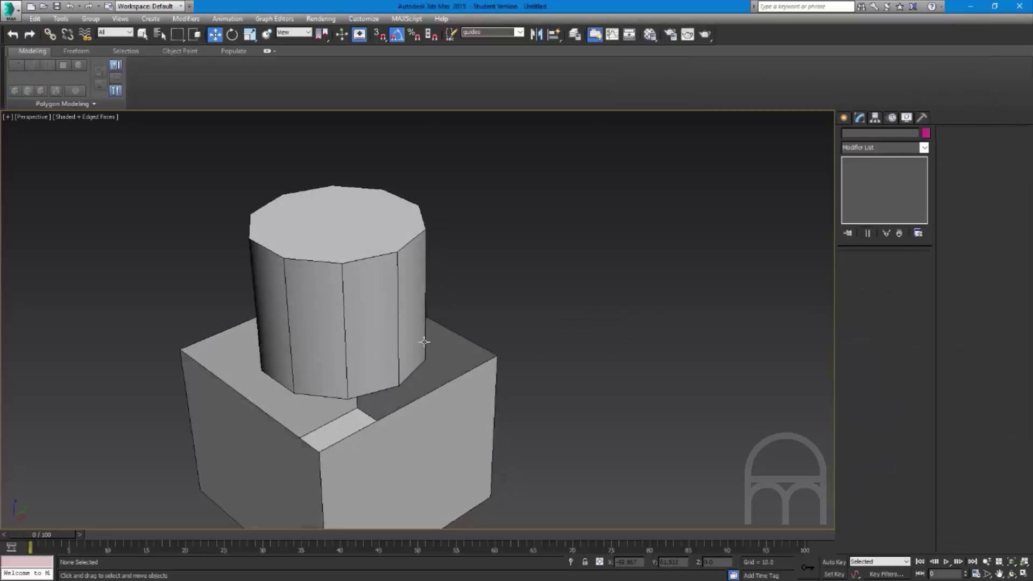
Select the box and attach the cylinder to it
click(426, 386)
scroll(427, 385, up, 3)
right_click(512, 417)
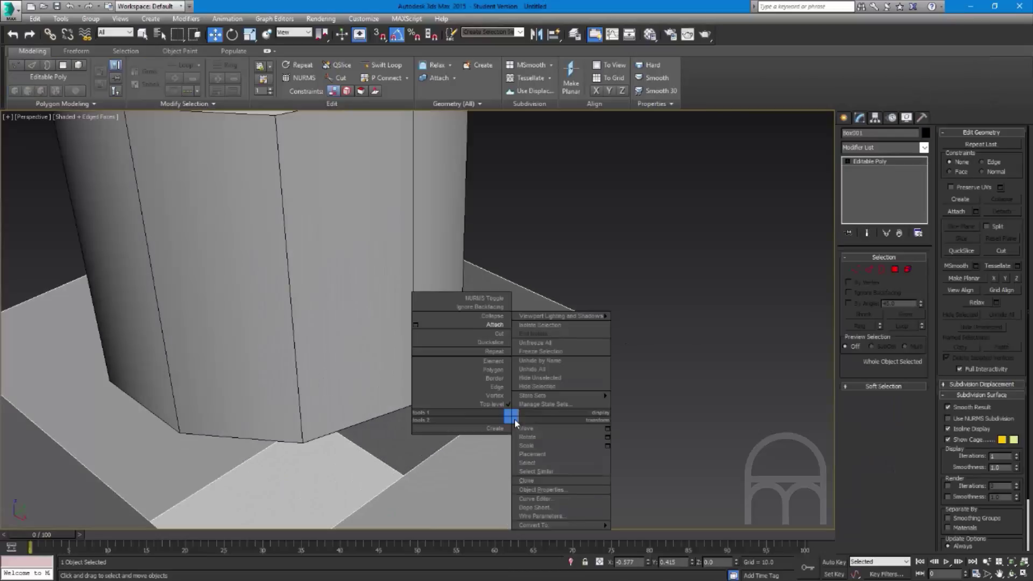
click(497, 325)
click(385, 314)
alt+middle_drag(386, 314, 535, 300)
Try selecting the cylinder's bottom edge loop at Edge level, clear the selection, and undo a move of the combined object
key(w)
key(2)
double_click(429, 359)
scroll(432, 359, down, 5)
click(619, 334)
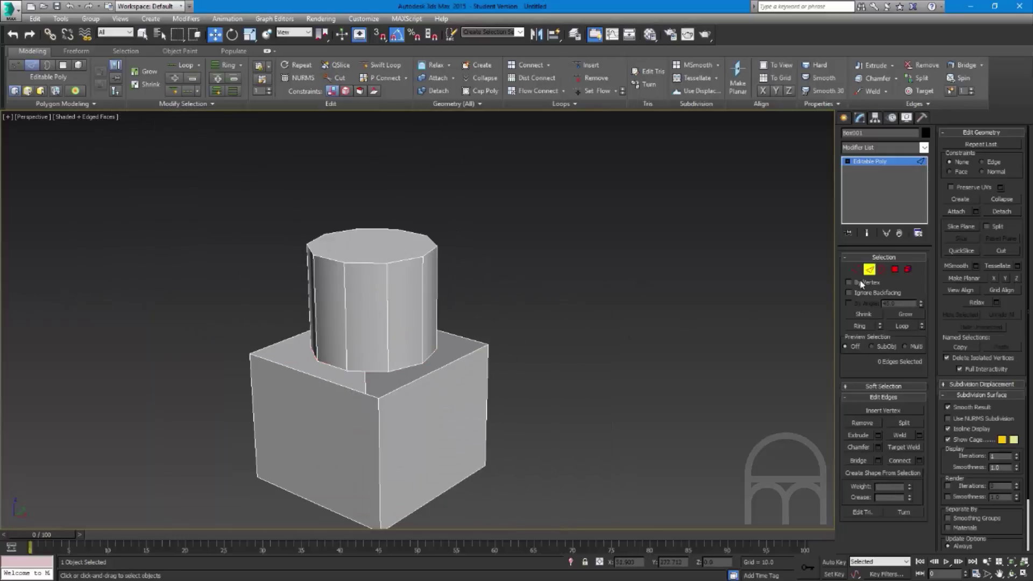
click(878, 271)
key(2)
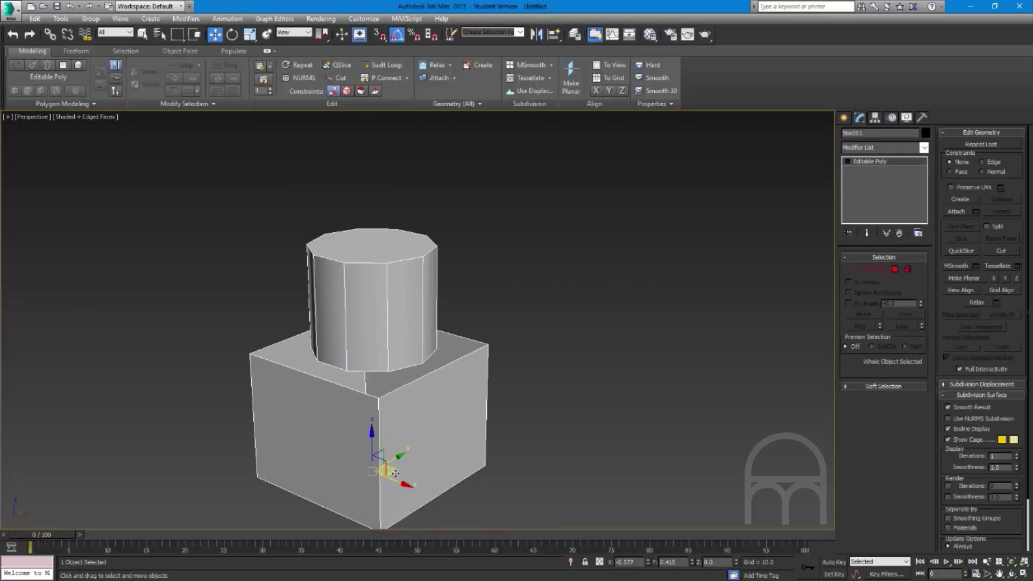
drag(398, 466, 431, 430)
key(ctrl+z)
Select the cylinder's bottom edge loop and the box's open top edges together and cap them at Border level
key(2)
double_click(406, 369)
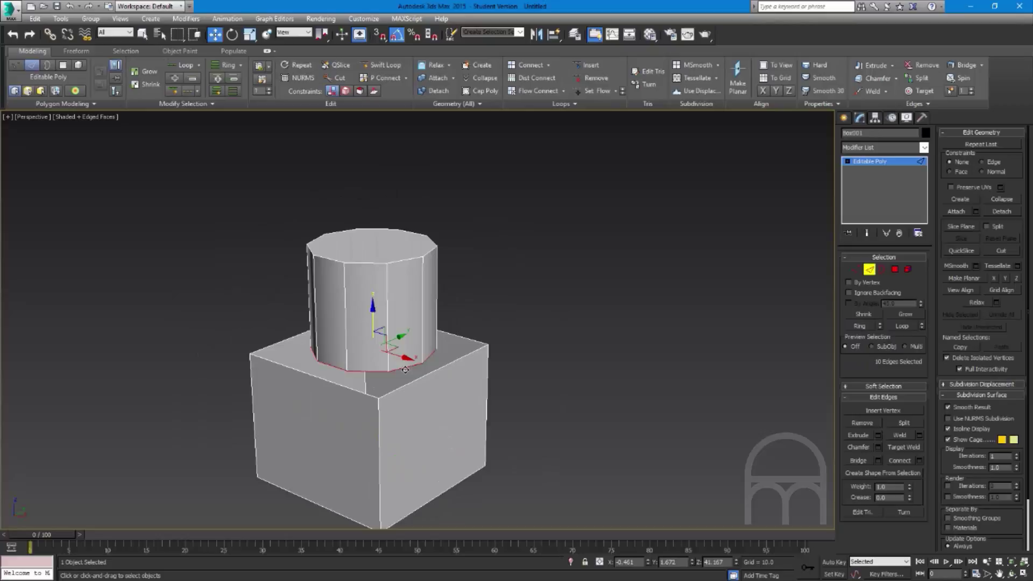
ctrl+double_click(401, 386)
alt+middle_drag(401, 386, 380, 417)
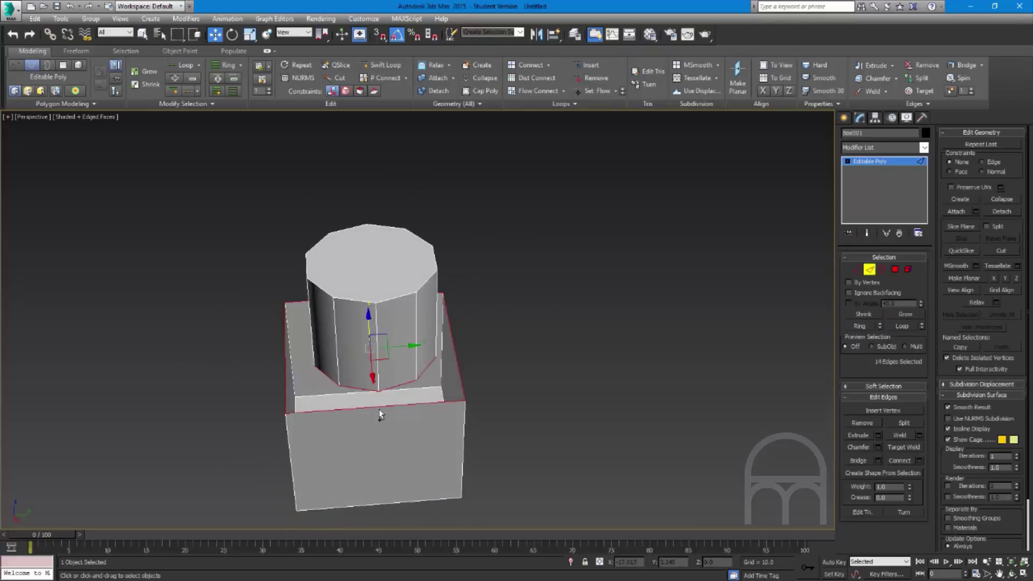
scroll(381, 417, up, 4)
alt+middle_drag(477, 306, 453, 351)
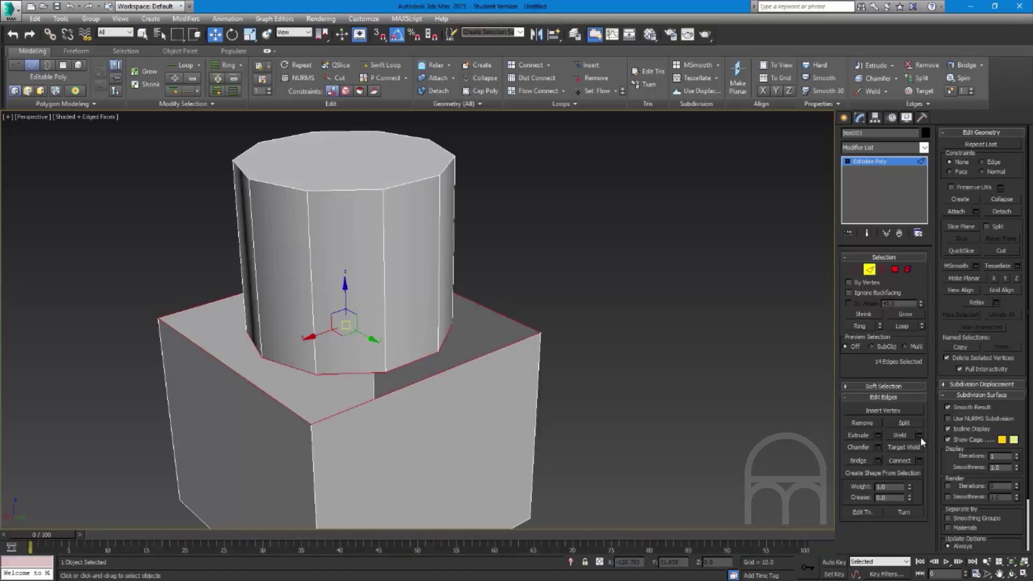
click(882, 269)
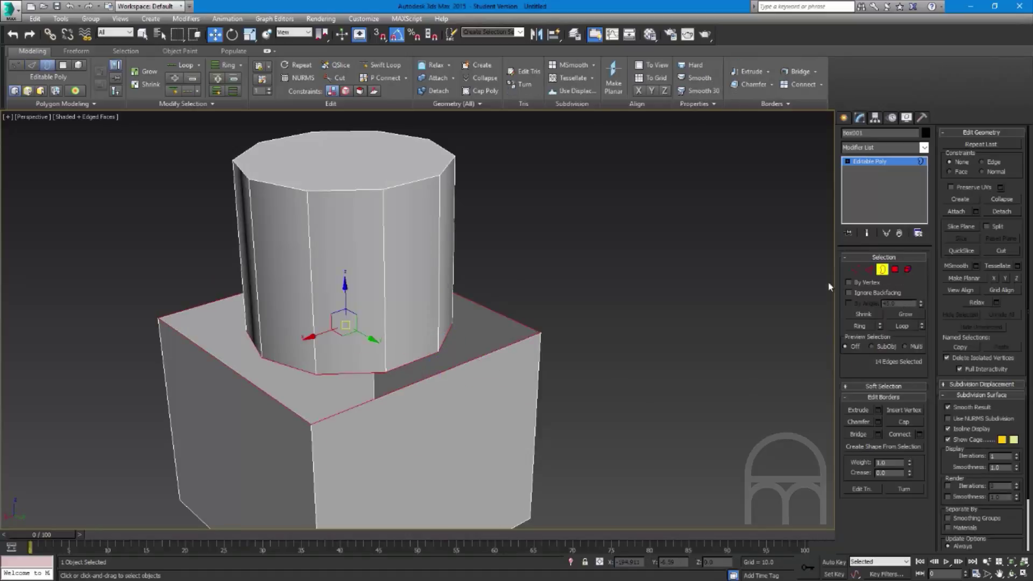
click(904, 422)
click(880, 270)
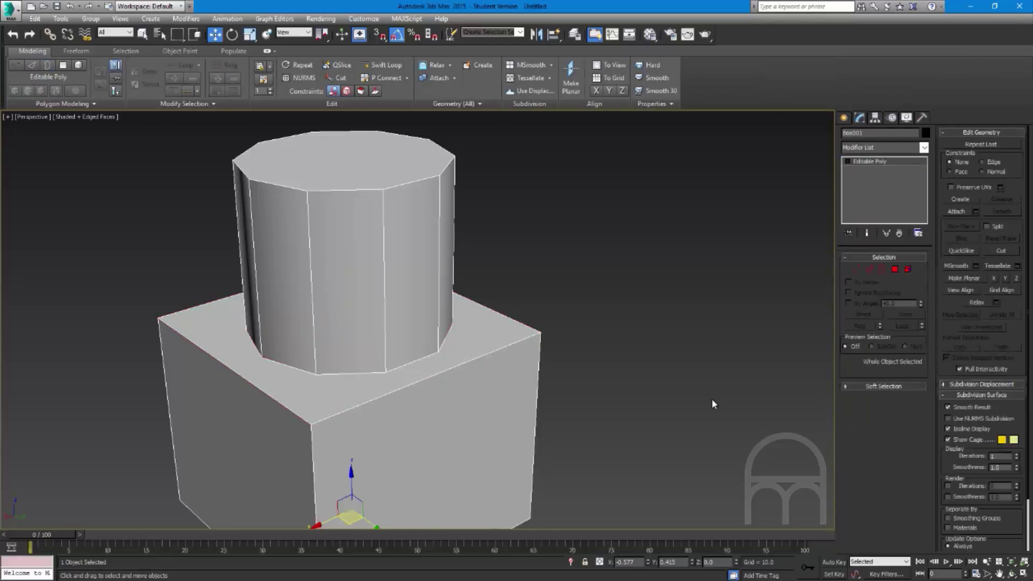
Select the cap polygon around the cylinder, undo a trial upward move of it, and delete the polygon
click(712, 398)
click(484, 388)
click(895, 270)
click(453, 348)
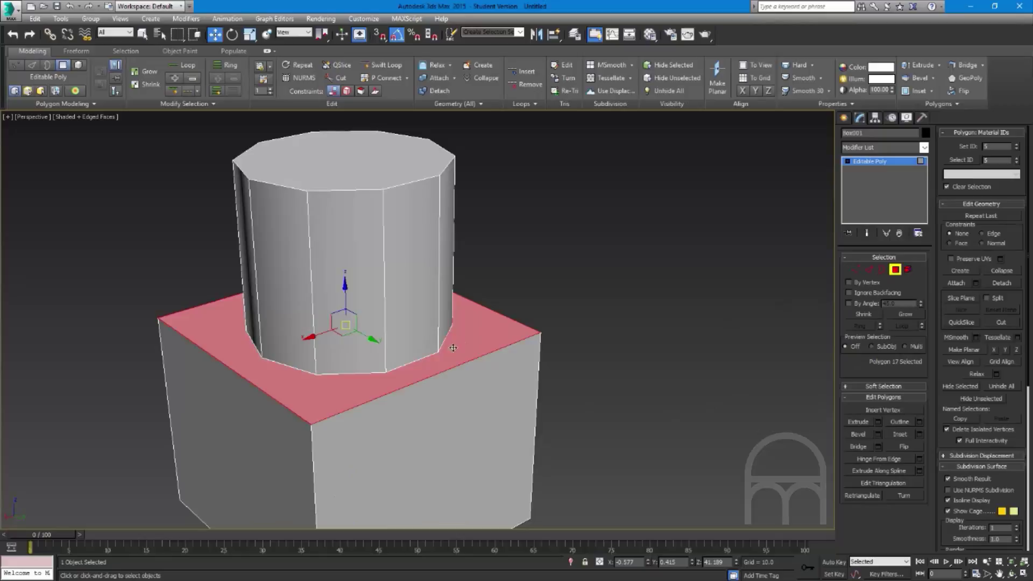
drag(347, 292, 373, 115)
key(ctrl+z)
key(Delete)
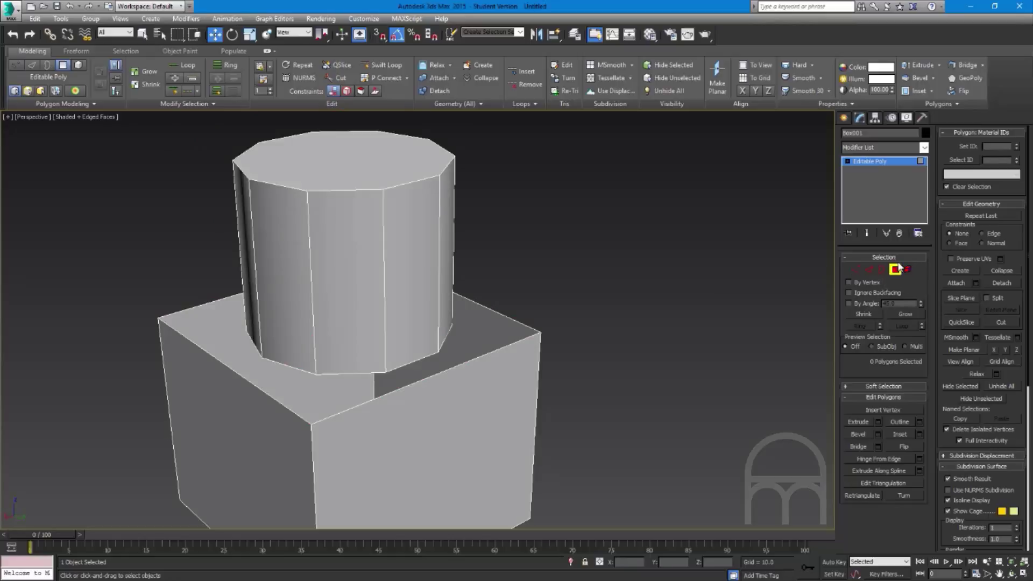
Select the box's open top border at Border level
click(883, 269)
click(516, 346)
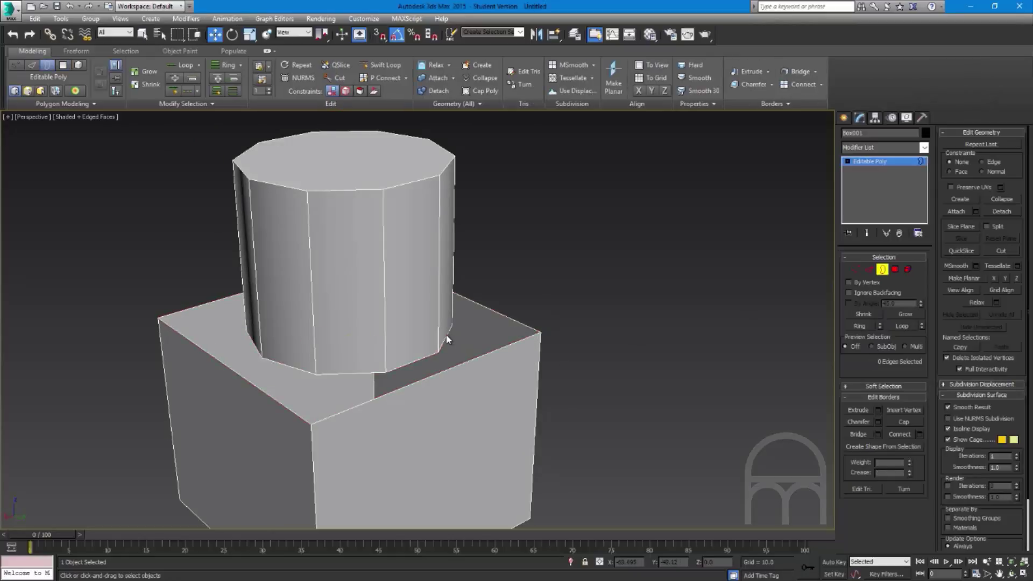
alt+middle_drag(445, 341, 399, 386)
key(2)
click(398, 381)
key(3)
click(429, 407)
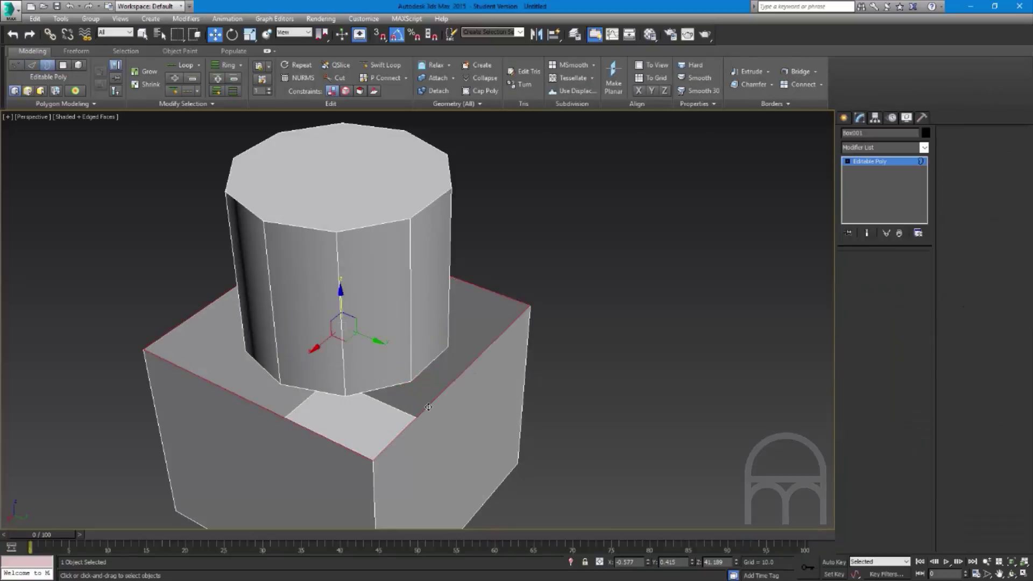
Try bridging two opposite top edges of the box, and undo the bridge
key(2)
ctrl+click(182, 325)
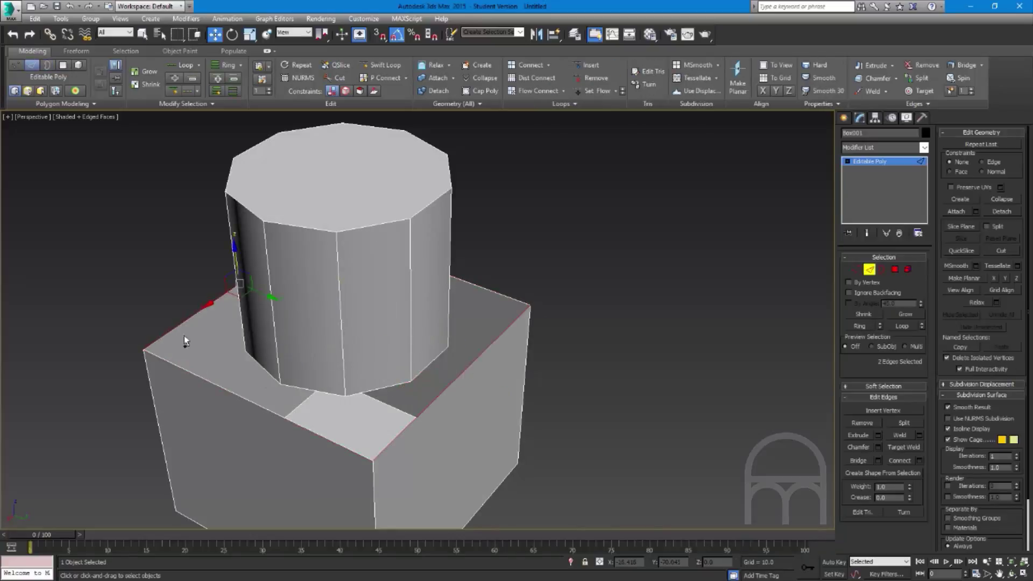
click(858, 460)
click(871, 268)
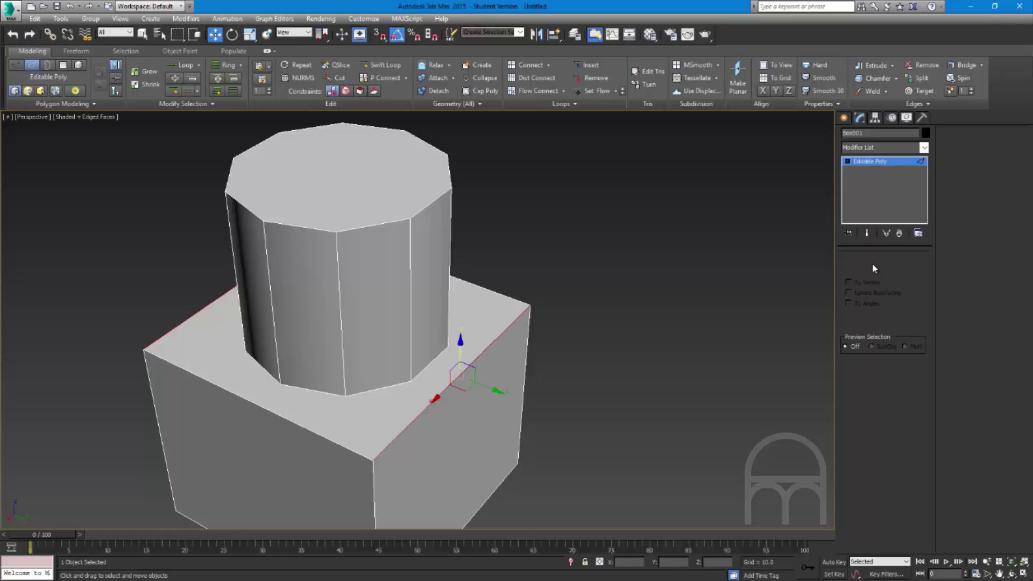
key(2)
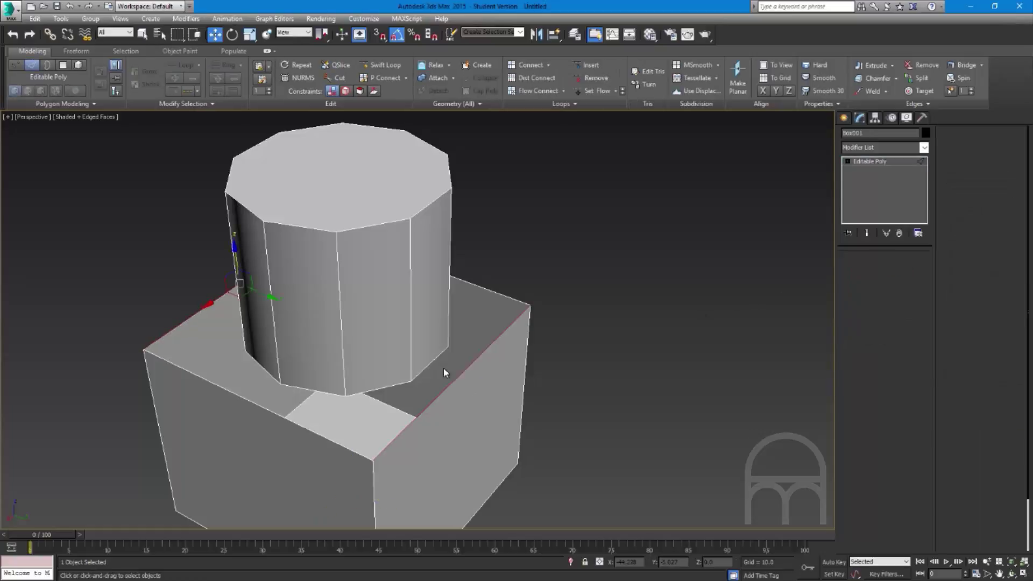
Select a bottom edge of the cylinder together with the facing top edge of the box, and clear the selection
click(307, 388)
alt+middle_drag(291, 397, 333, 385)
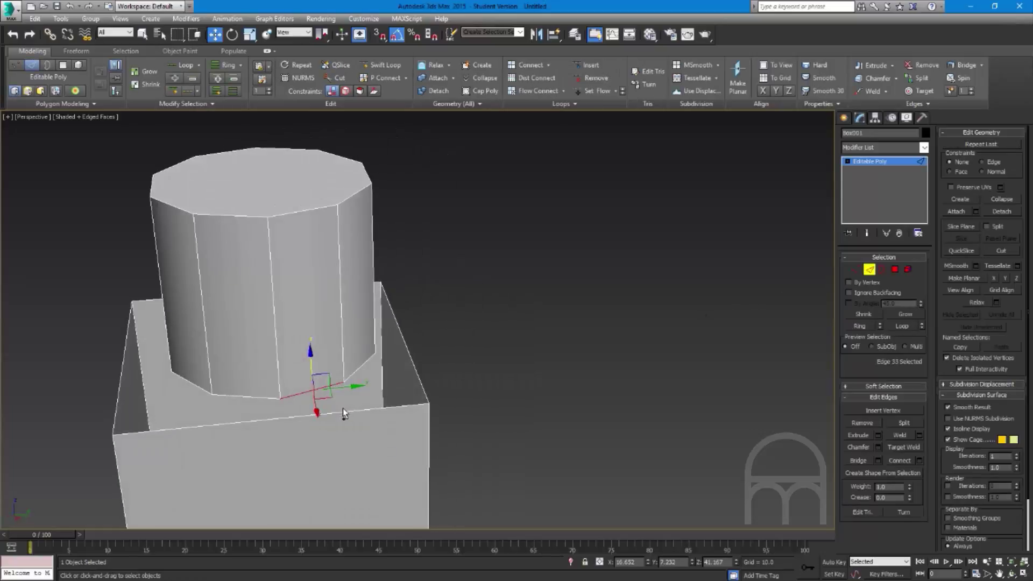
ctrl+click(344, 411)
alt+middle_drag(244, 391, 362, 376)
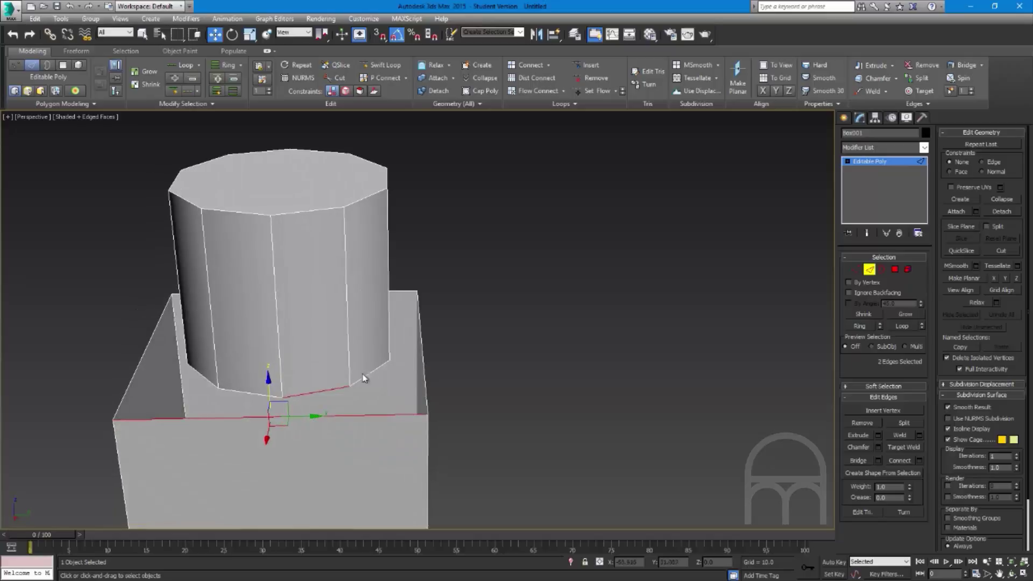
click(425, 406)
mouse_move(425, 405)
alt+middle_down()
mouse_move(450, 371)
mouse_move(397, 439)
mouse_move(480, 434)
mouse_move(429, 396)
alt+middle_up()
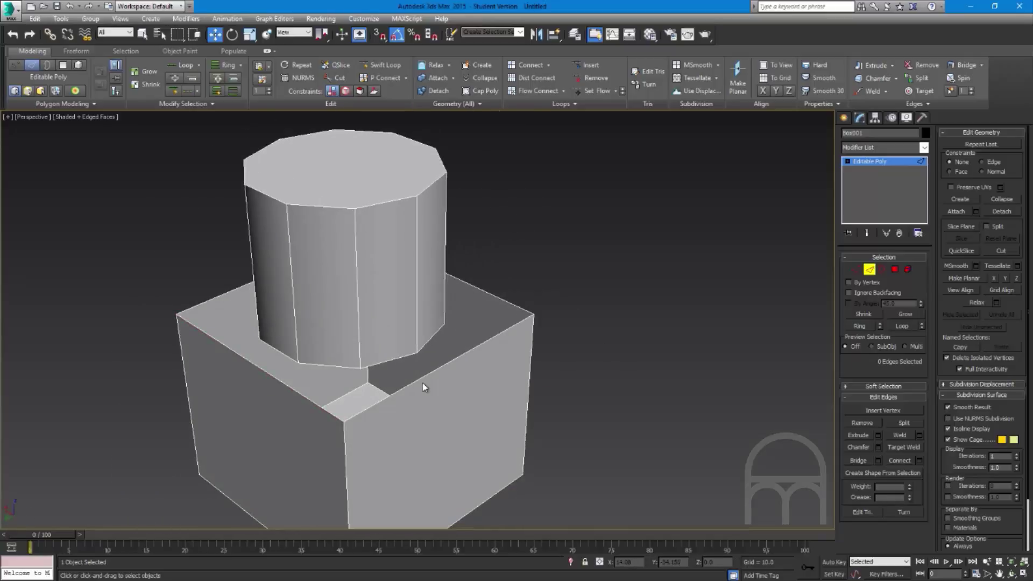
Try pairing cylinder bottom edges with the facing box top edges on two sides for bridging
click(424, 384)
ctrl+click(390, 359)
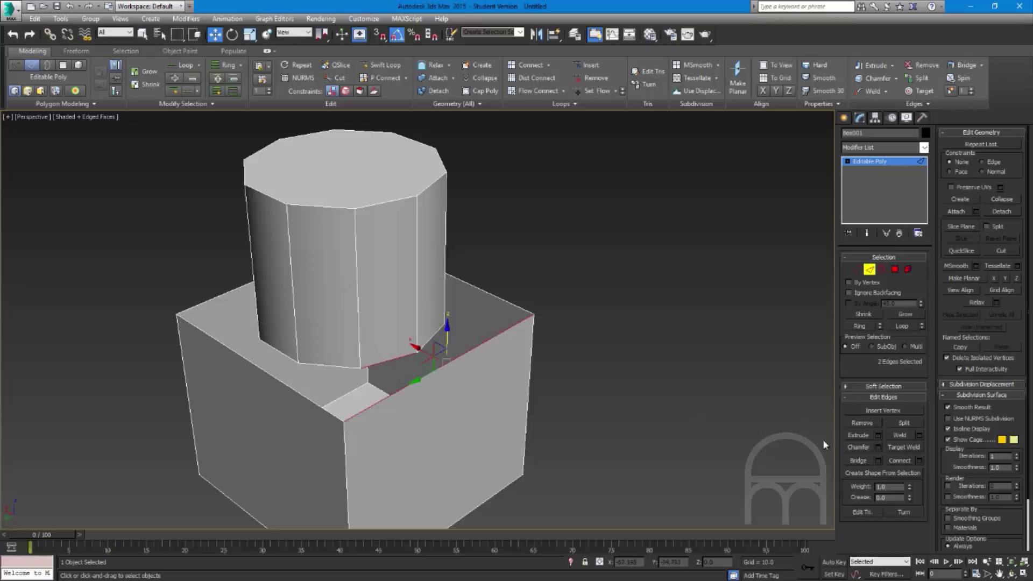
alt+middle_drag(390, 359, 482, 401)
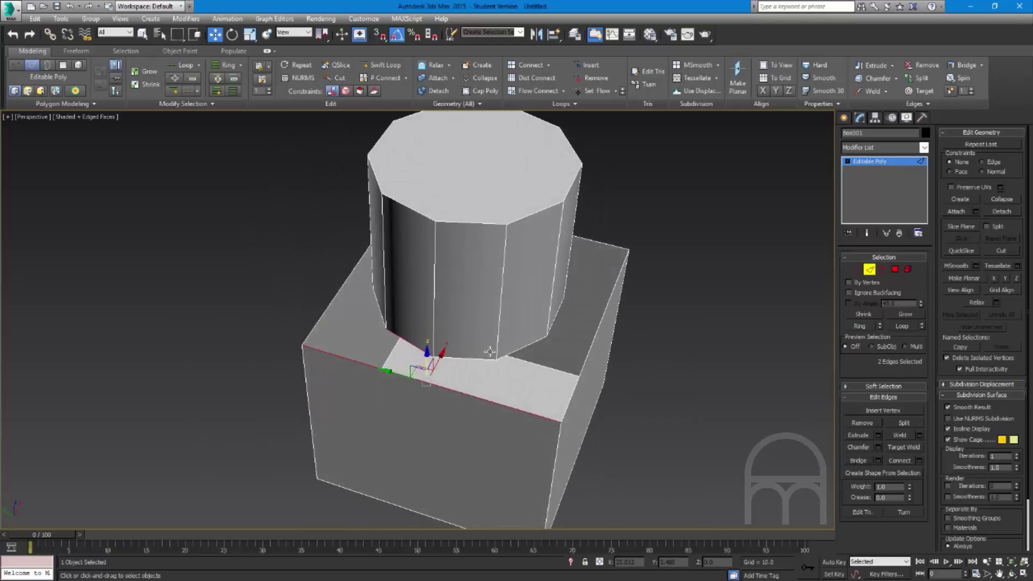
click(474, 359)
ctrl+click(467, 394)
scroll(517, 390, up, 5)
scroll(512, 380, down, 3)
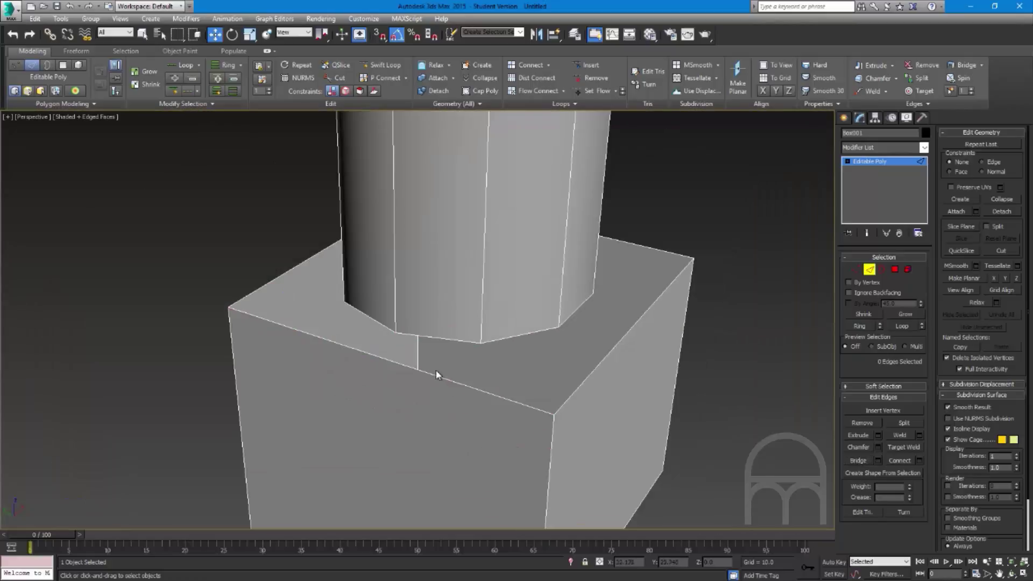
Select a top edge of the box, undo a trial move of it, and select a bottom edge of the cylinder
click(434, 375)
drag(375, 324, 371, 331)
key(ctrl+z)
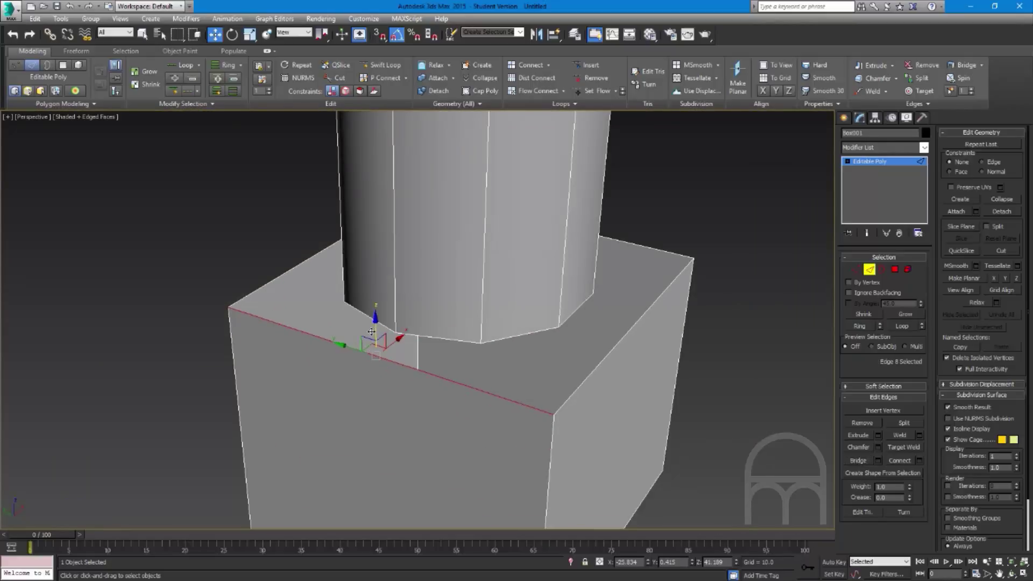
key(4)
click(417, 398)
key(ctrl+a)
key(2)
click(452, 342)
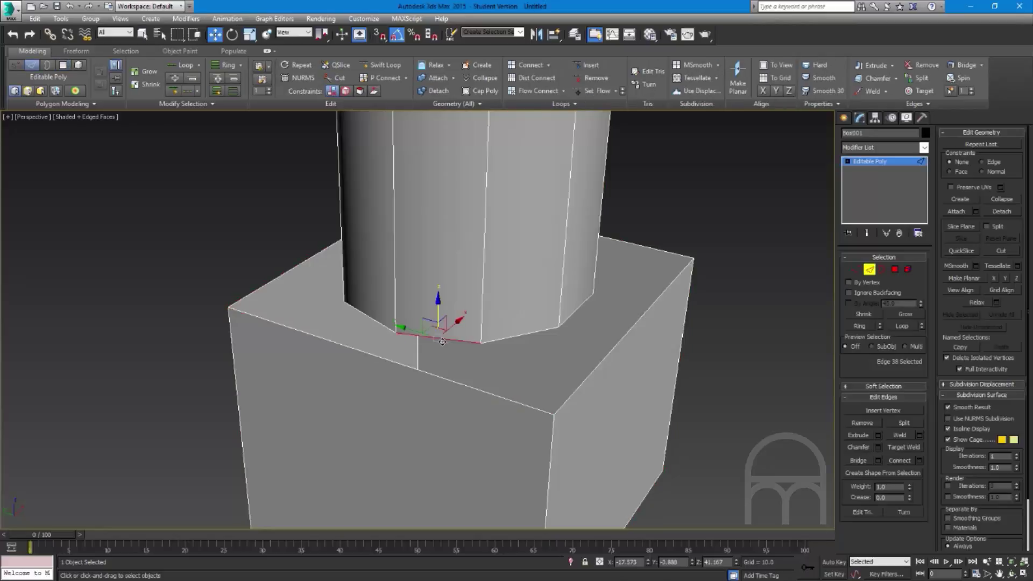
mouse_move(437, 305)
alt+middle_down()
mouse_move(434, 295)
mouse_move(387, 293)
mouse_move(402, 311)
mouse_move(438, 302)
mouse_move(471, 231)
mouse_move(507, 224)
mouse_move(512, 246)
alt+middle_up()
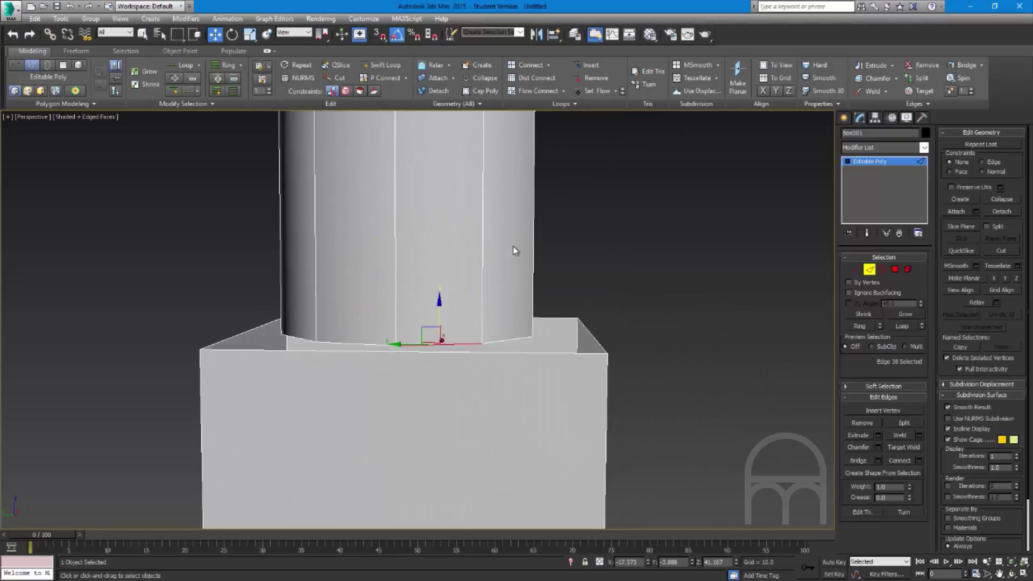
Select all the cylinder's polygons in wireframe display and return the viewport to shaded display
key(F3)
mouse_move(498, 288)
alt+middle_down()
mouse_move(449, 362)
mouse_move(522, 369)
mouse_move(576, 203)
alt+middle_up()
key(4)
click(447, 378)
drag(576, 203, 326, 259)
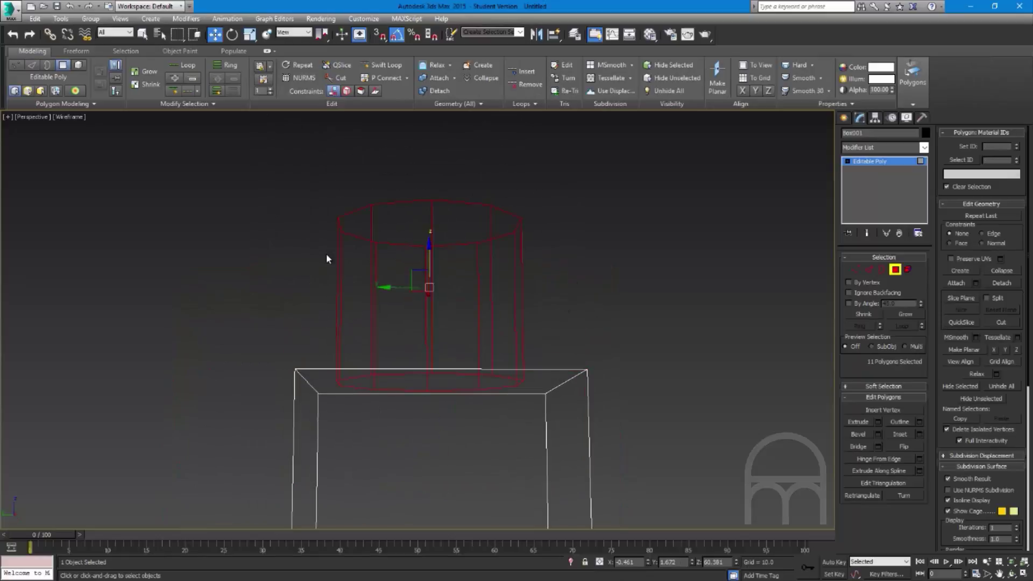
key(F2)
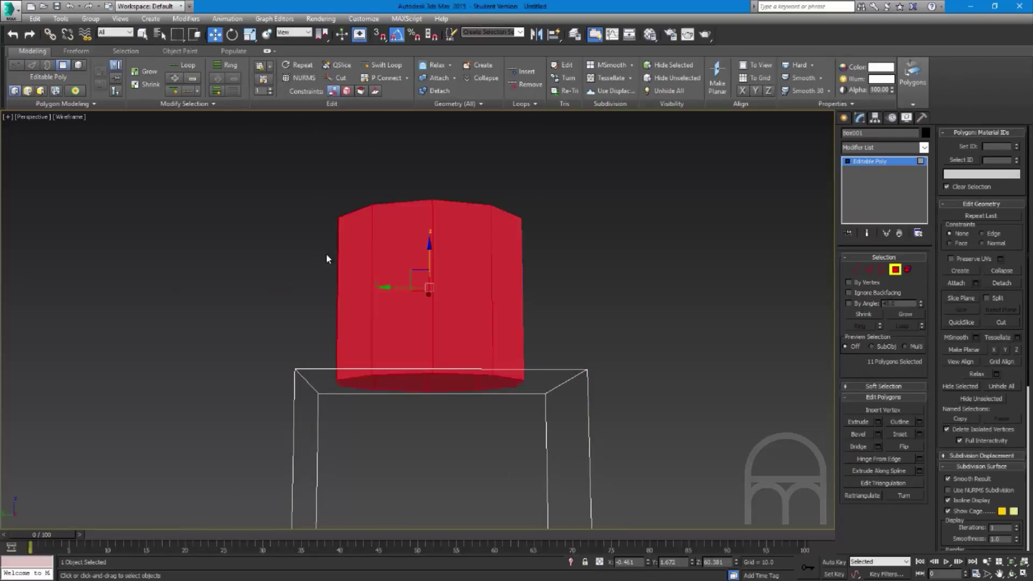
key(ctrl+z)
drag(513, 121, 280, 256)
mouse_move(515, 266)
middle_down()
mouse_move(523, 321)
mouse_move(510, 364)
middle_up()
key(F3)
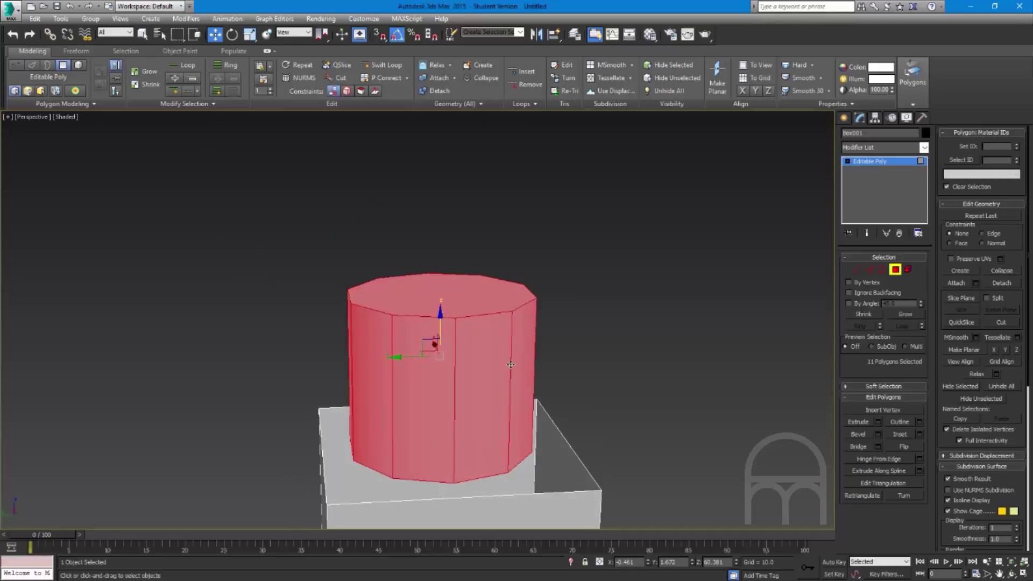
Raise the selected cylinder polygons above the box to examine the underside, and undo the move
drag(443, 325, 429, 187)
alt+middle_drag(429, 188, 456, 167)
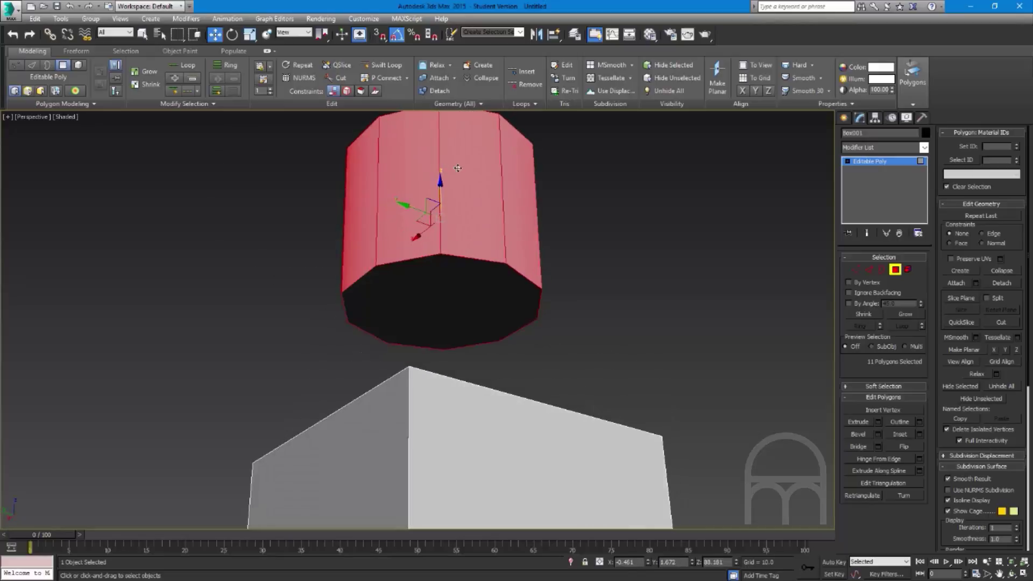
key(ctrl+z)
key(ctrl+z)
alt+middle_drag(518, 249, 521, 304)
key(ctrl+y)
alt+middle_drag(561, 353, 537, 368)
Check the box's open top border at Border level and delete the cylinder's top polygon
key(3)
click(612, 456)
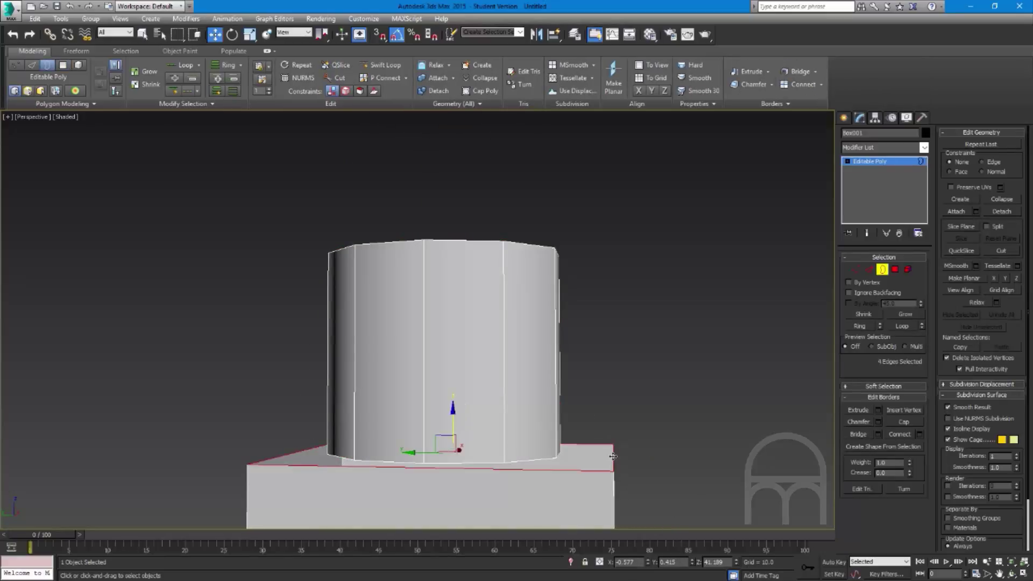
alt+middle_drag(601, 442, 563, 444)
click(484, 411)
alt+middle_drag(485, 415, 458, 304)
key(4)
click(458, 306)
key(Delete)
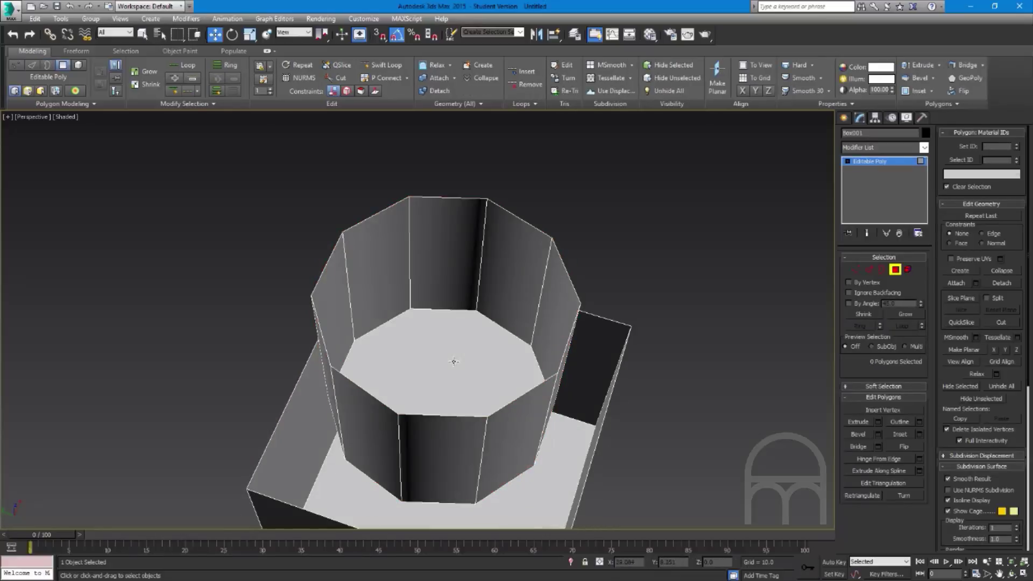
Select the polygon closing the cylinder's bottom and examine it through the open top
click(454, 362)
alt+middle_drag(454, 361, 462, 335)
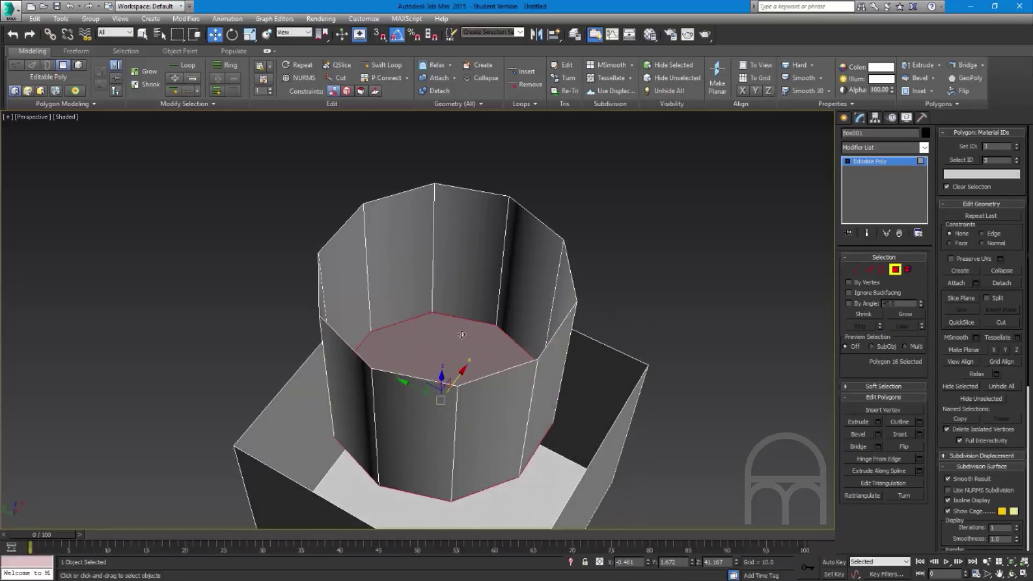
scroll(483, 340, down, 3)
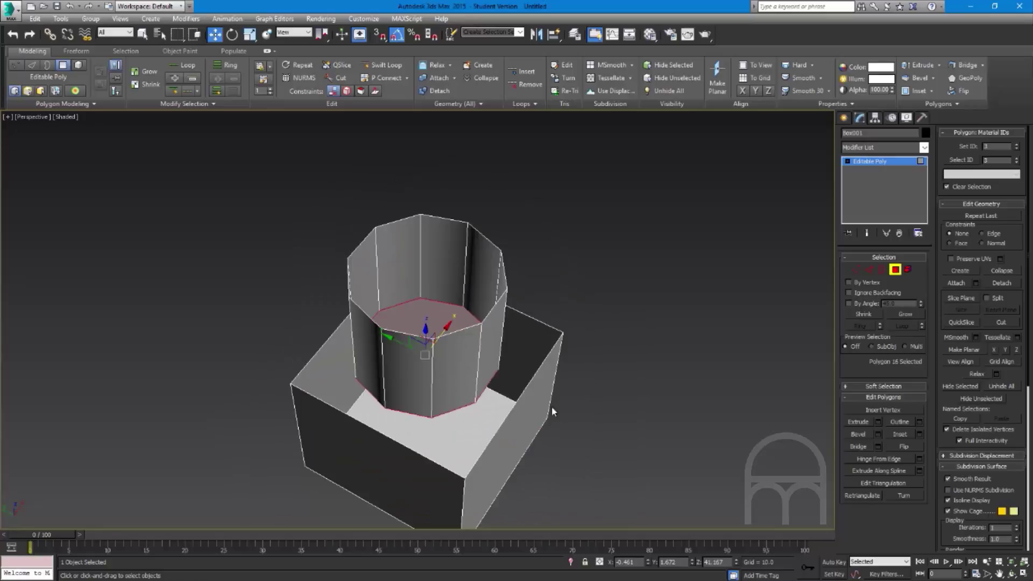
Try capping the cylinder's top border and the box's top border together, and undo the cap
click(546, 356)
key(3)
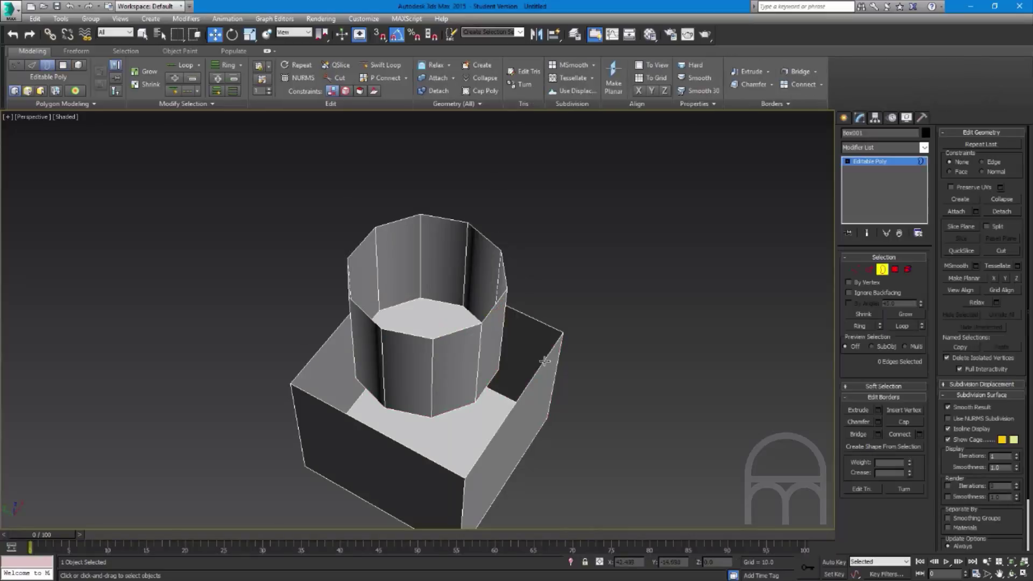
click(545, 360)
click(374, 327)
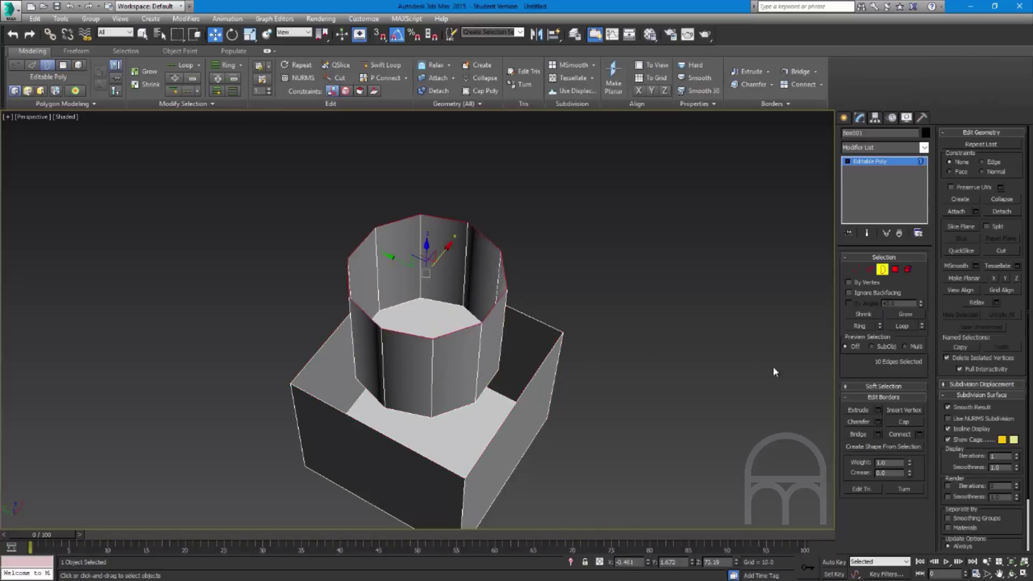
ctrl+click(547, 386)
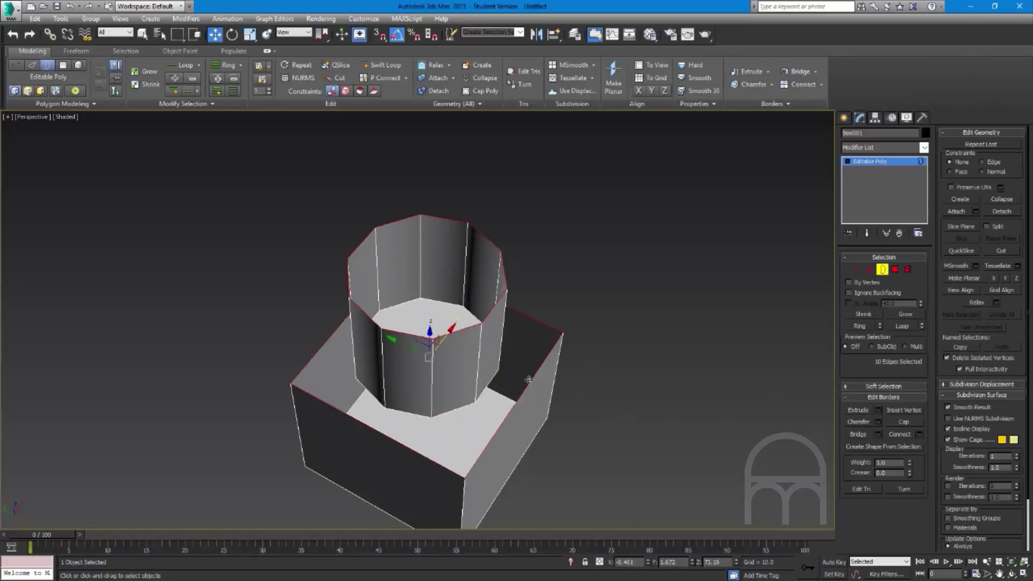
click(895, 422)
key(ctrl+z)
Delete the polygon closing the cylinder's bottom
scroll(474, 354, up, 3)
key(4)
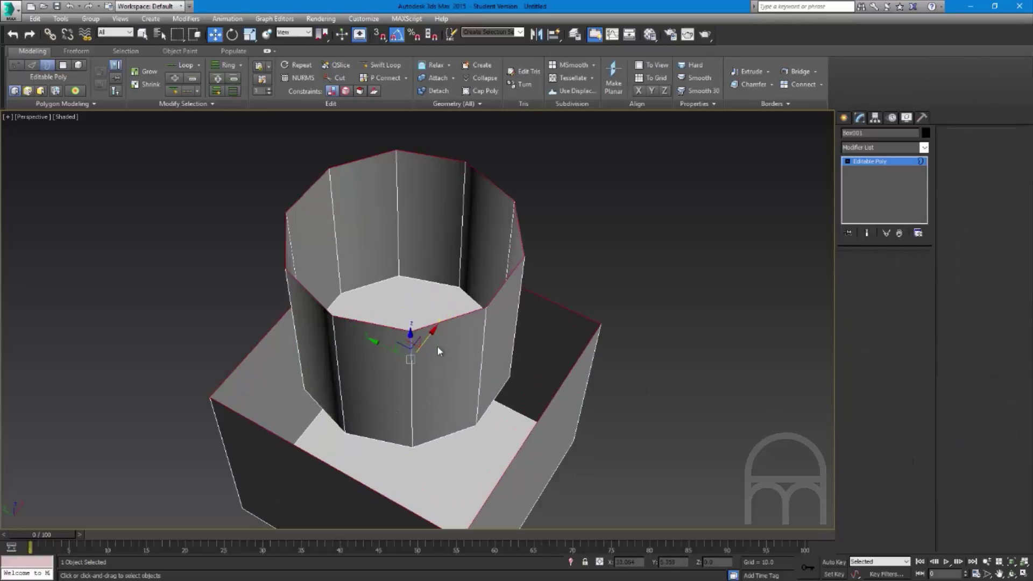
click(406, 316)
key(Delete)
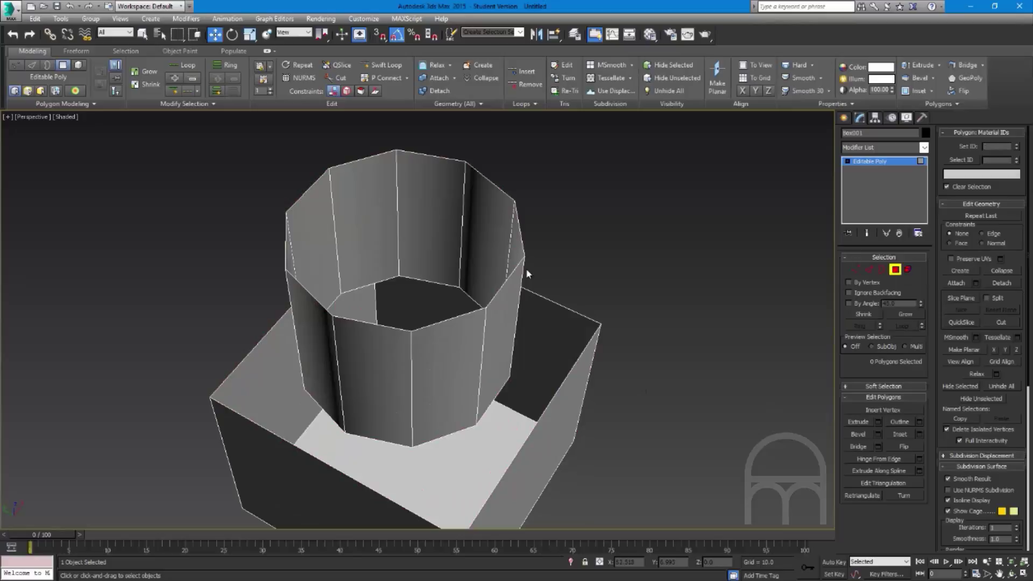
Select the cylinder's top edge loop and cap it at Border level
click(870, 270)
alt+middle_drag(480, 324, 478, 282)
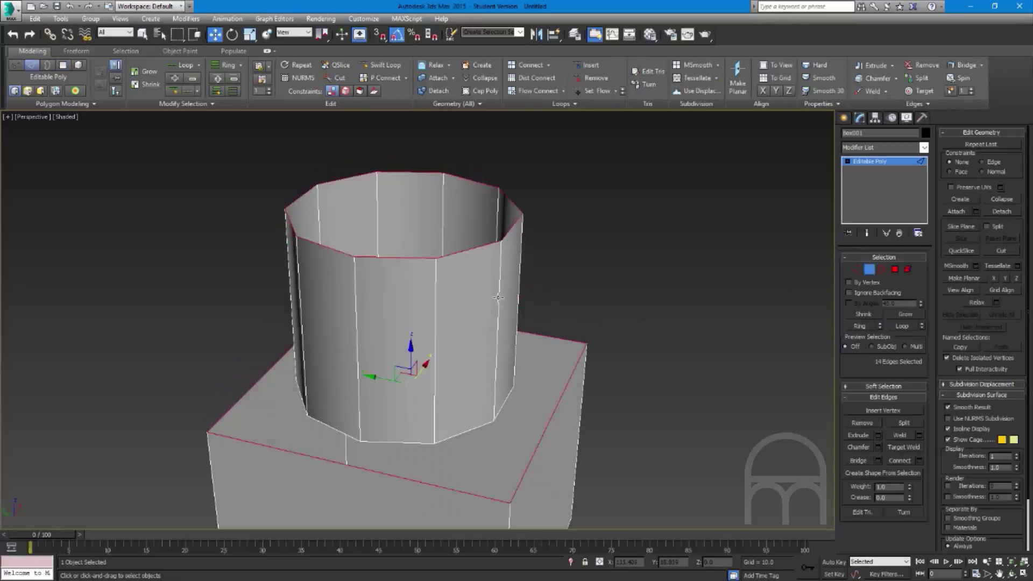
click(505, 399)
alt+middle_drag(493, 384, 490, 377)
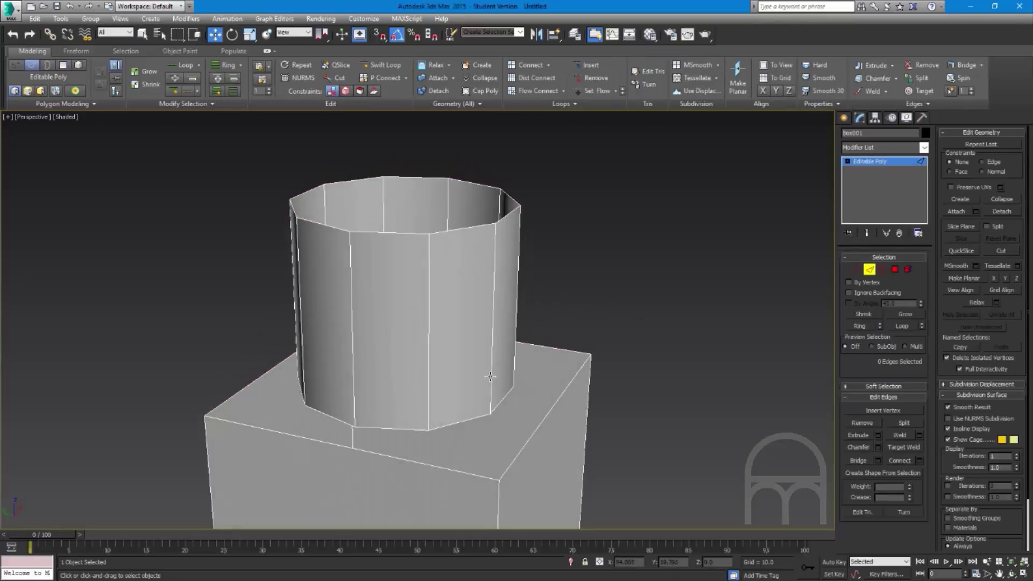
double_click(443, 237)
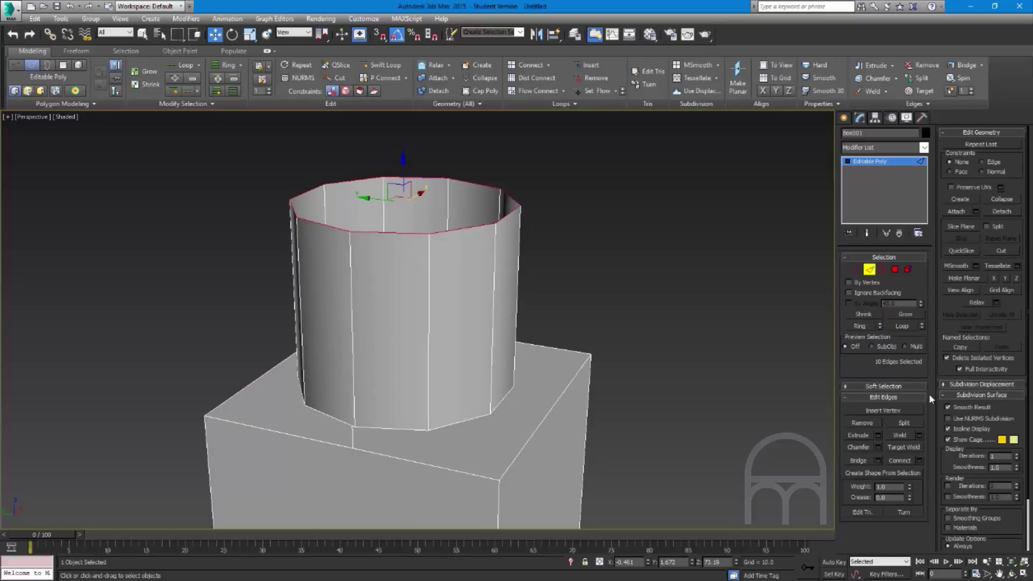
click(883, 269)
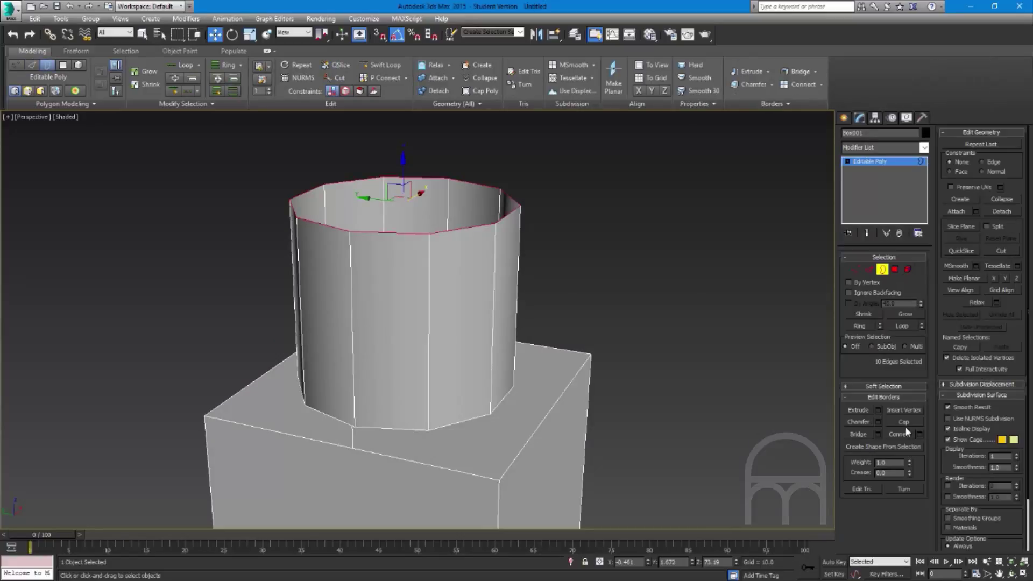
click(905, 425)
Select the cylinder's bottom edge loop at Edge level
alt+middle_drag(487, 412, 485, 395)
key(2)
double_click(417, 427)
alt+middle_drag(401, 427, 384, 396)
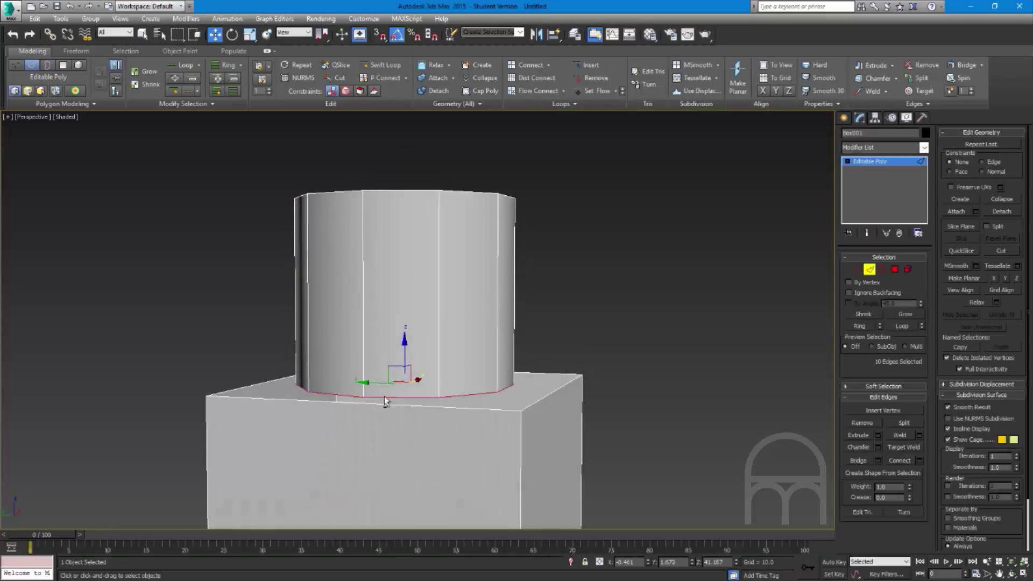
Undo a trial upward move at the cylinder's bottom, and bridge one bottom edge to the facing top edge of the box
click(400, 396)
click(401, 397)
drag(401, 369, 394, 276)
key(ctrl+z)
alt+middle_drag(396, 285, 397, 364)
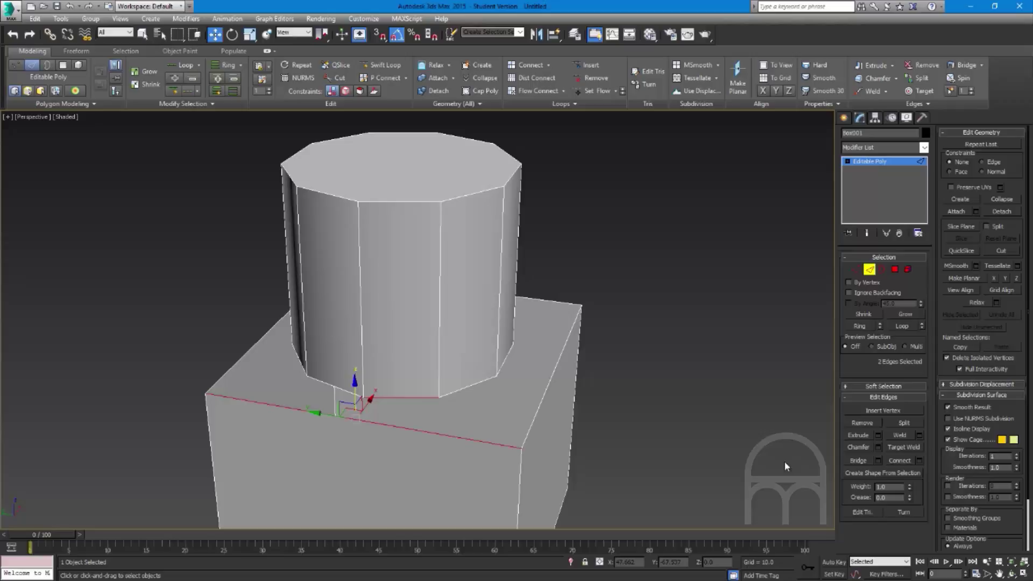
click(856, 462)
Bridge the remaining top edges of the box to the facing bottom edges of the cylinder
alt+middle_drag(775, 430, 836, 463)
click(519, 467)
ctrl+click(536, 508)
click(544, 414)
ctrl+click(571, 407)
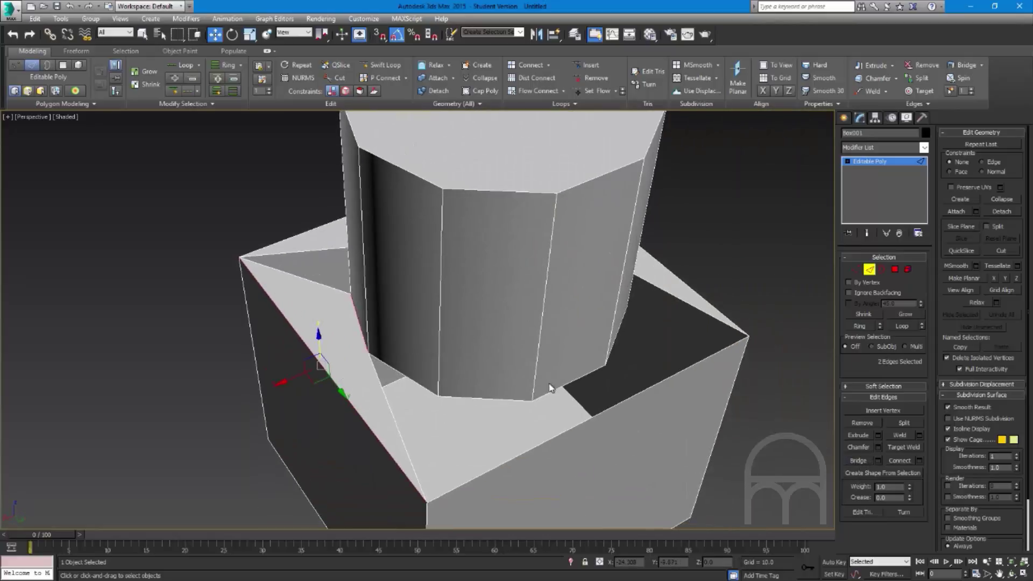
click(859, 462)
alt+middle_drag(678, 441, 353, 393)
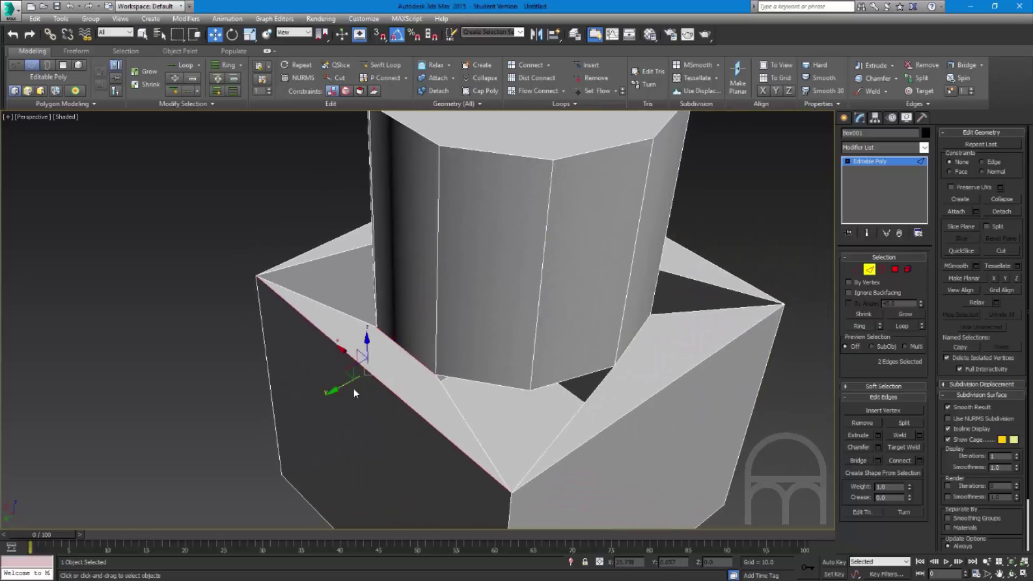
Try capping one corner gap between the cylinder and the box at Border level, and undo the cap
alt+middle_drag(567, 406, 379, 361)
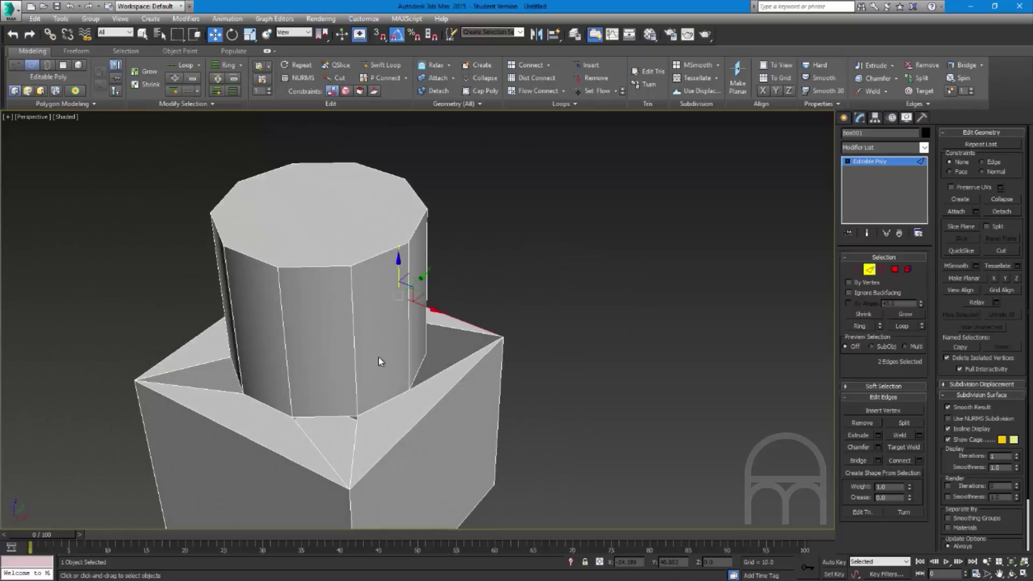
key(3)
click(354, 427)
alt+middle_drag(326, 423, 356, 419)
click(238, 400)
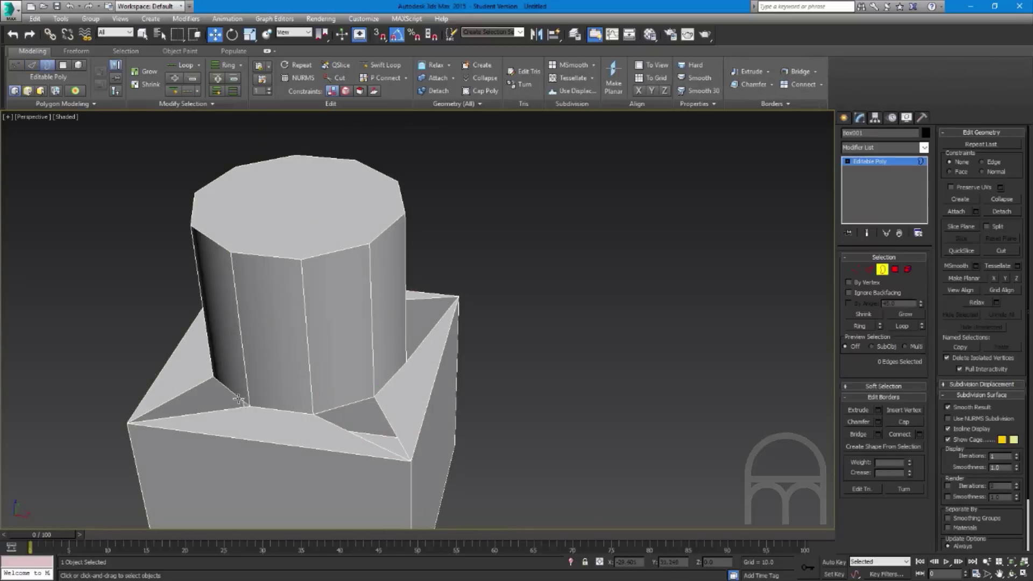
alt+middle_drag(390, 387, 310, 410)
middle_drag(412, 461, 381, 386)
click(373, 439)
alt+middle_drag(372, 440, 367, 396)
click(913, 425)
key(ctrl+z)
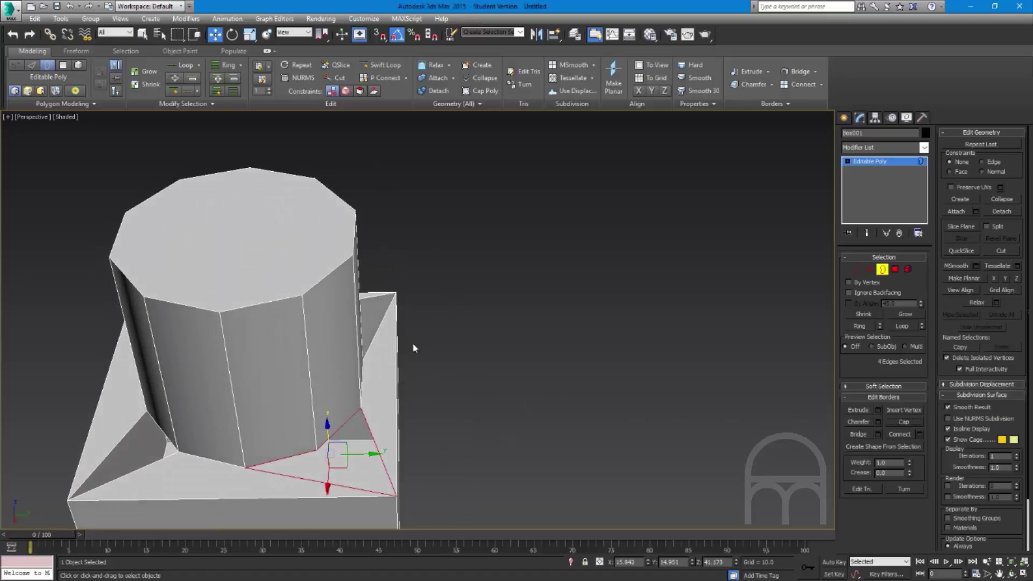
Try capping the neighbouring corner gap between the cylinder and the box, and undo that cap
click(378, 331)
alt+middle_drag(377, 330, 312, 331)
scroll(318, 318, up, 5)
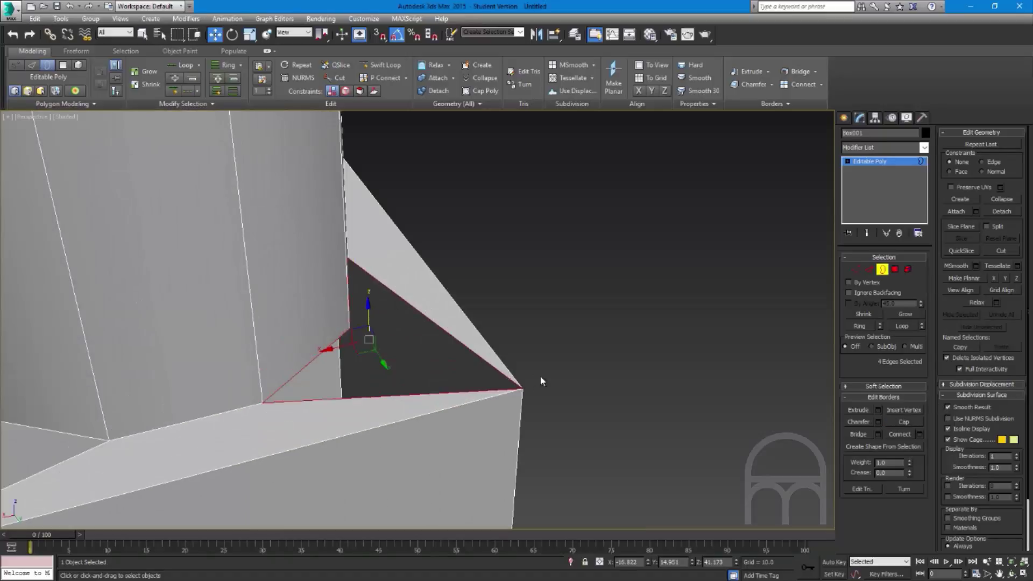
click(915, 420)
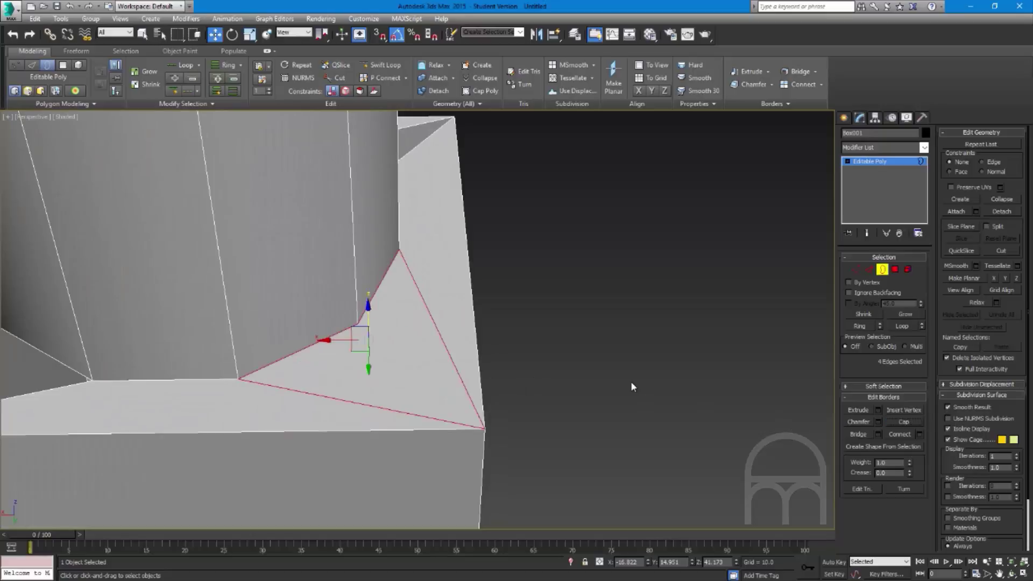
key(ctrl+z)
Delete the top face beside the selected corner gap and pull a new face inward from the exposed box edge
alt+middle_drag(579, 368, 485, 363)
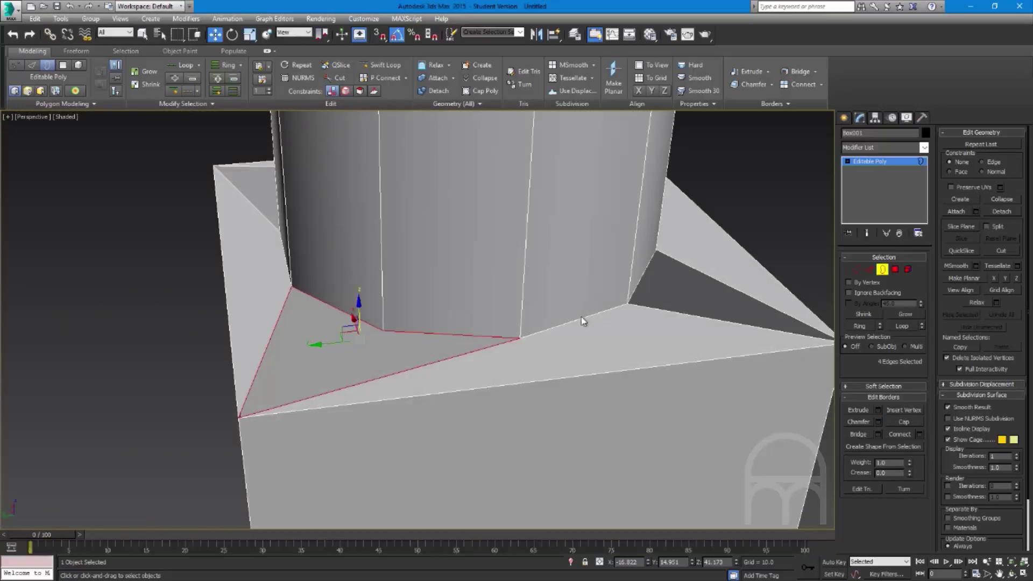
scroll(544, 336, up, 2)
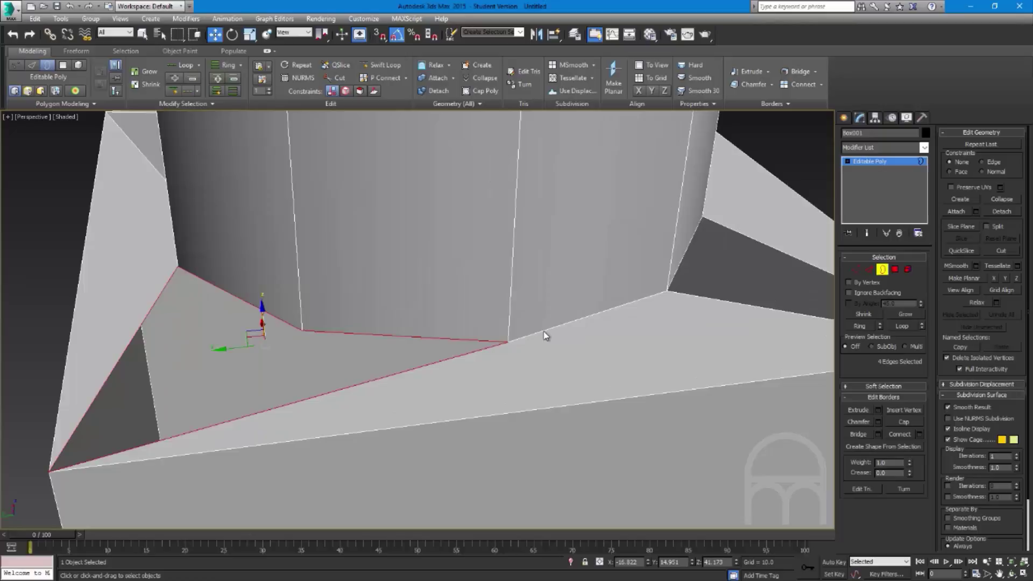
key(4)
click(568, 339)
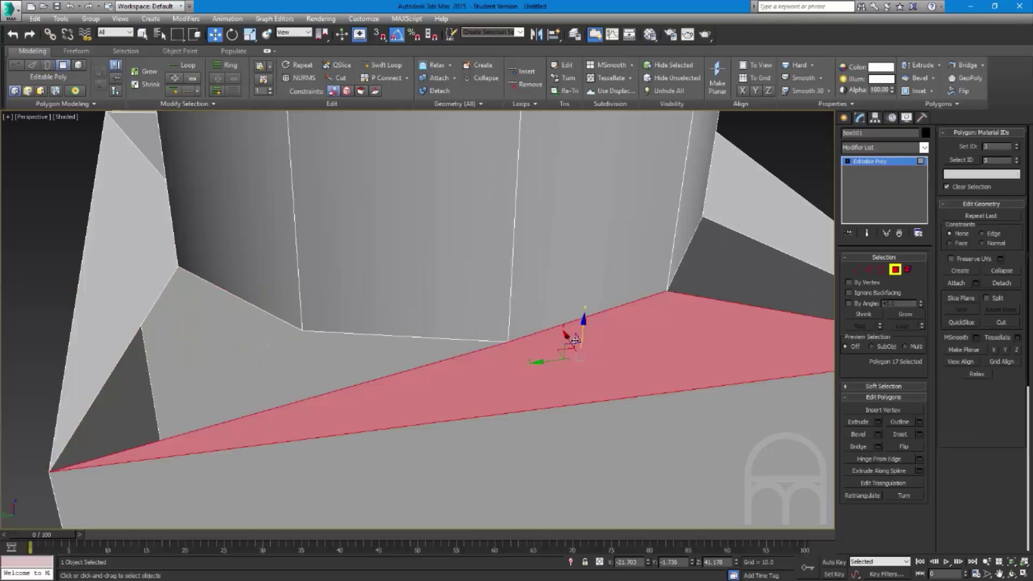
key(Delete)
key(2)
click(609, 399)
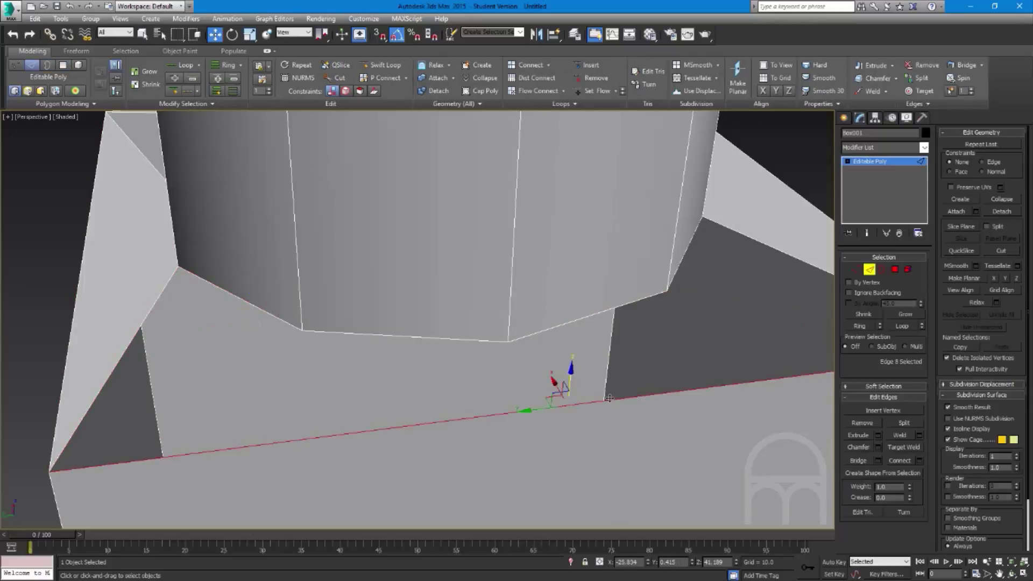
shift+drag(554, 382, 522, 316)
Move the new face's two free vertices onto the adjacent bottom vertices of the cylinder
key(1)
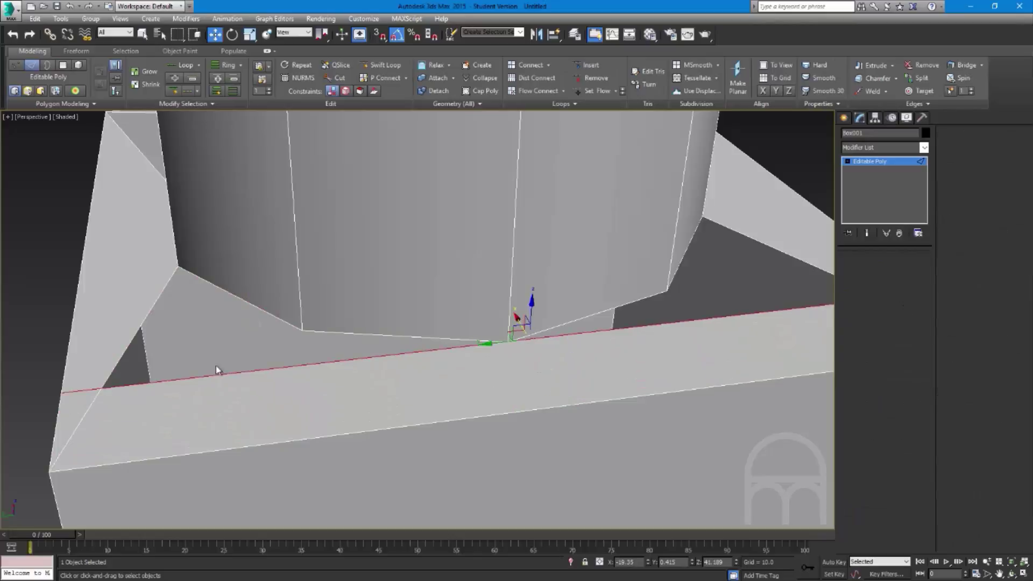
click(61, 394)
drag(40, 396, 482, 368)
middle_drag(627, 381, 484, 376)
click(794, 291)
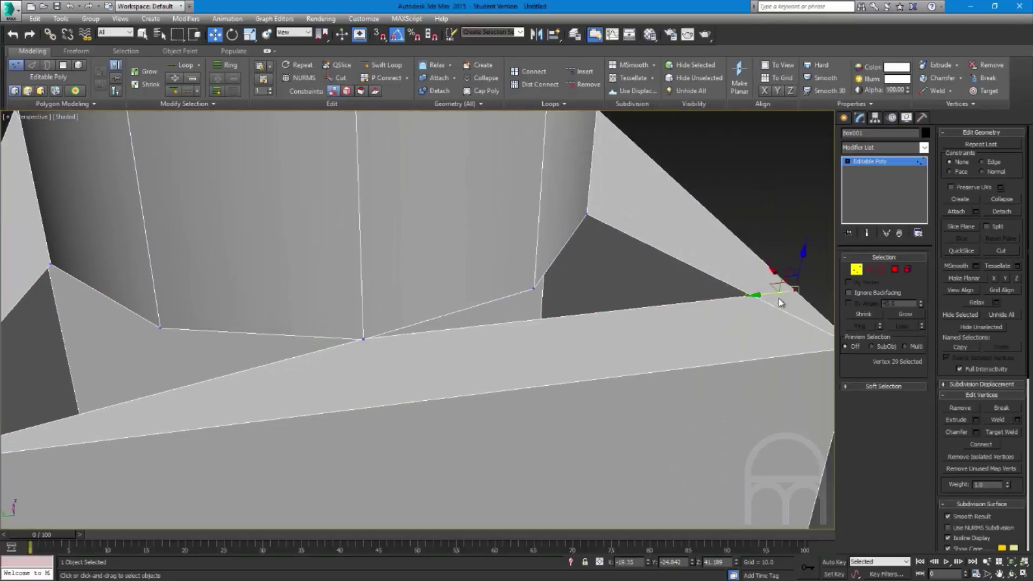
drag(779, 302, 533, 290)
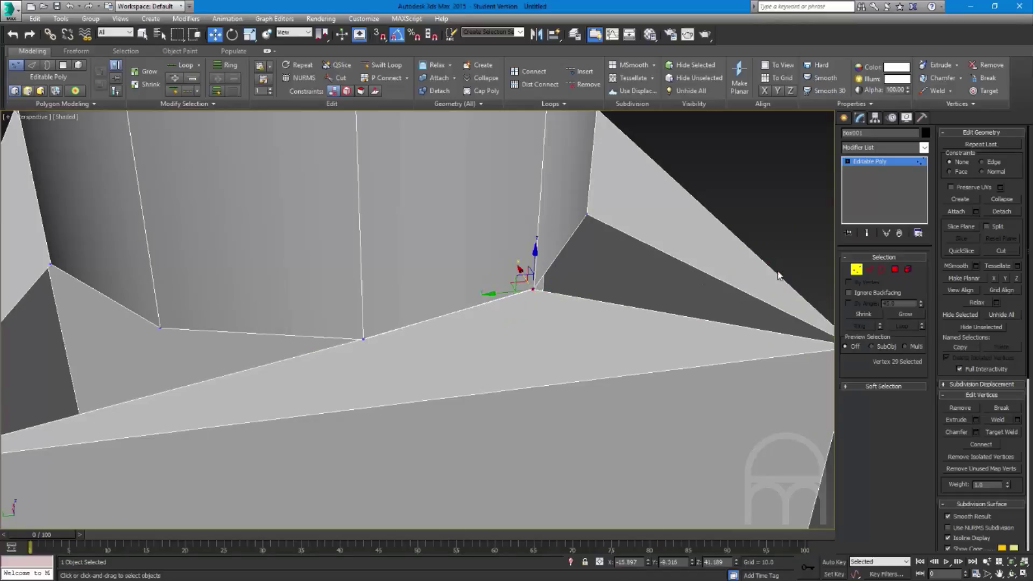
scroll(547, 316, up, 5)
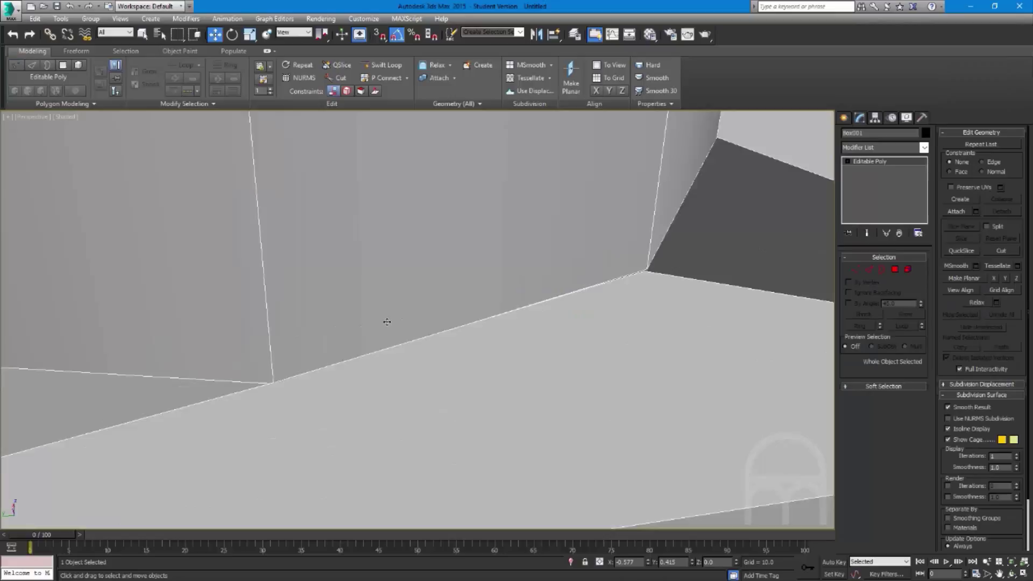
scroll(365, 418, down, 5)
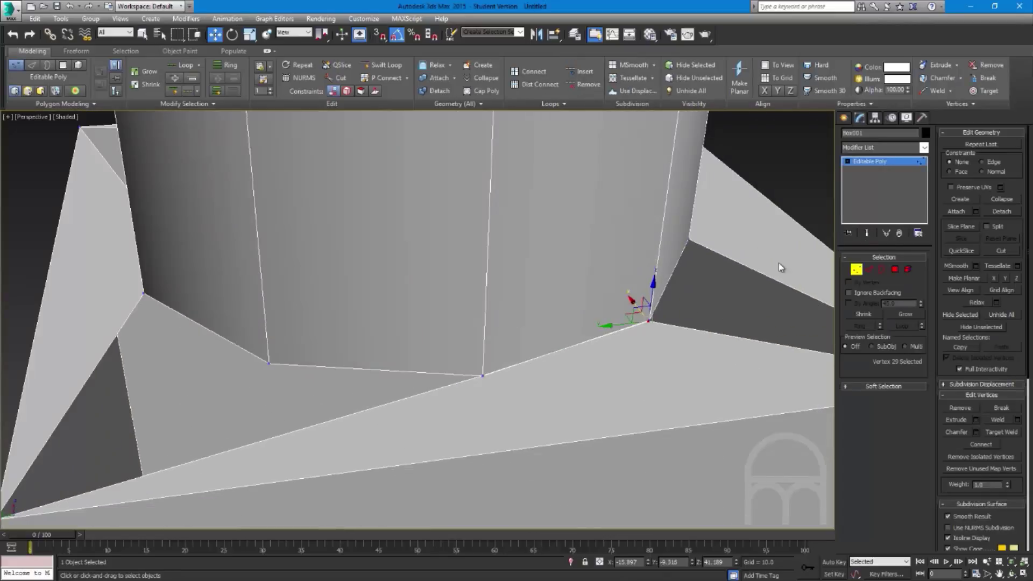
Cap the open border that runs along the cylinder's base and both adjoining corner gaps
click(871, 271)
key(3)
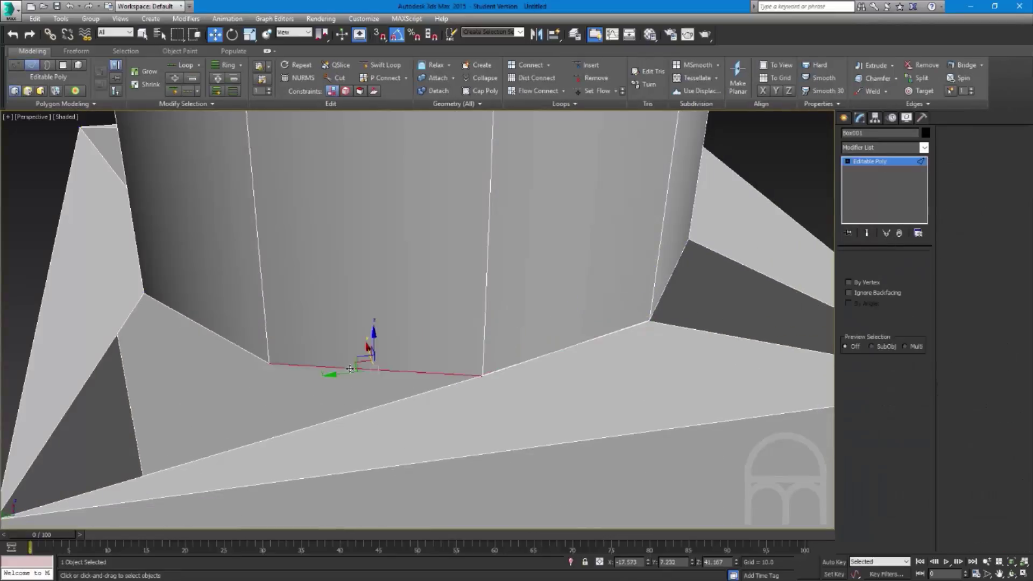
click(348, 370)
alt+middle_drag(421, 387, 787, 420)
click(918, 424)
alt+middle_drag(581, 411, 641, 369)
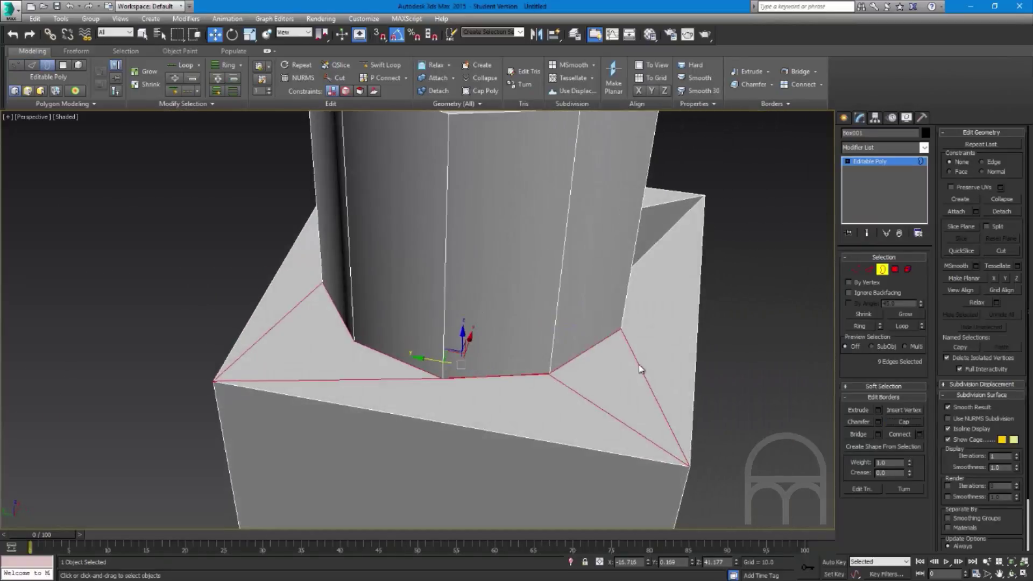
Undo a trial upward move of the capped polygon, and detach the polygon as a separate object
click(893, 269)
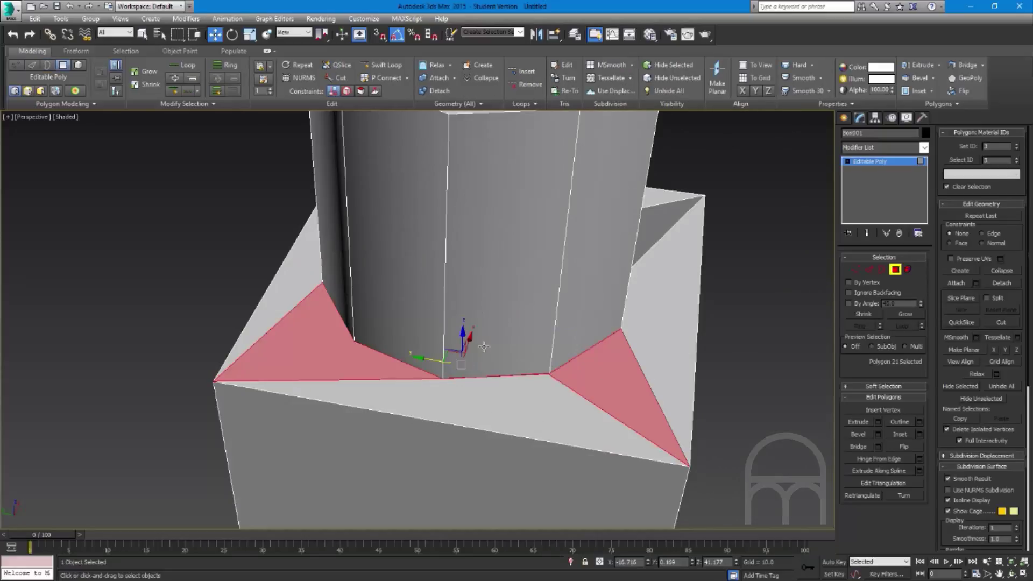
drag(462, 340, 455, 285)
key(ctrl+z)
click(1009, 283)
click(551, 301)
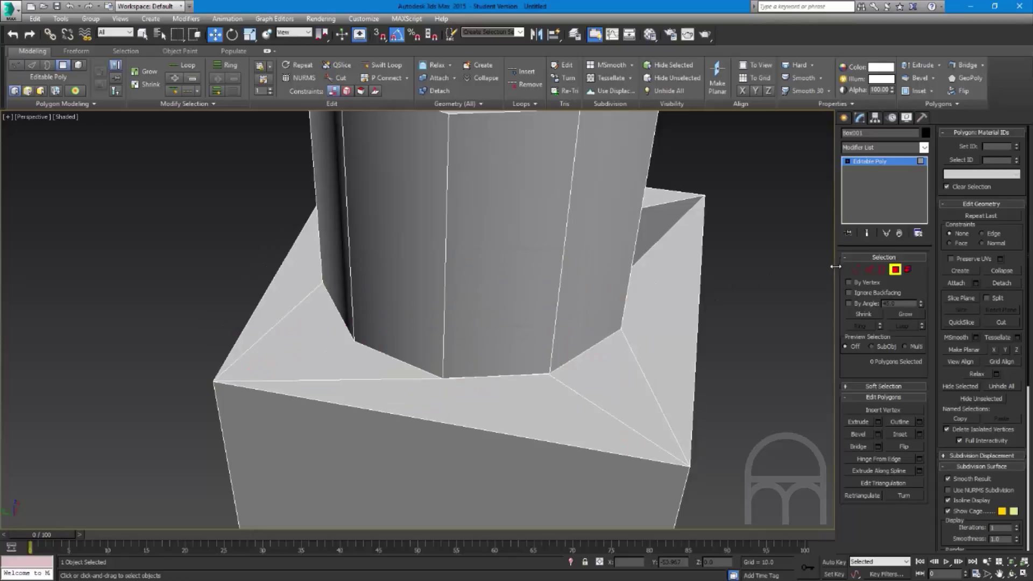
Select the detached cap object and move it away from the box and cylinder
click(894, 269)
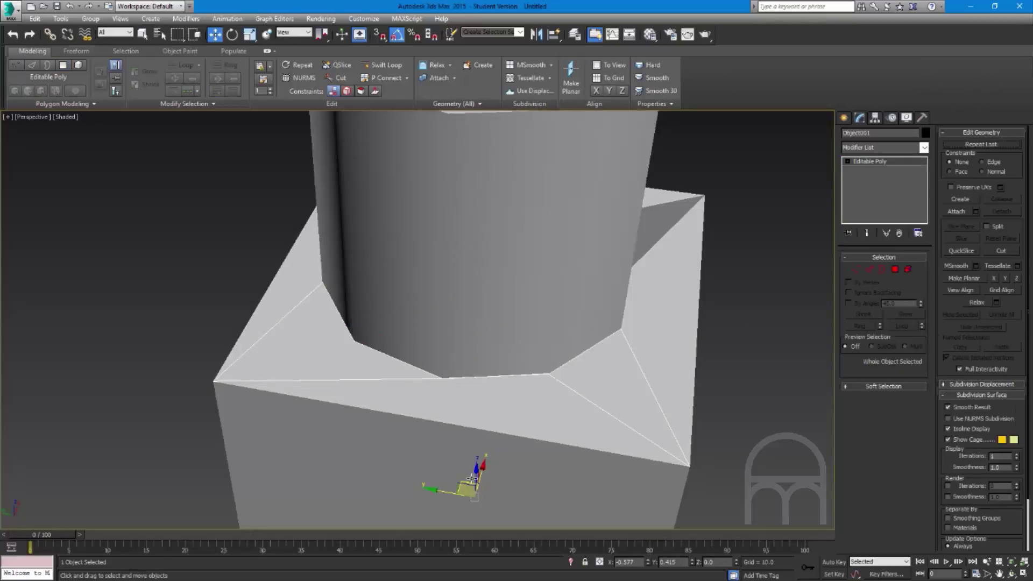
drag(482, 460, 491, 158)
scroll(470, 186, down, 3)
scroll(469, 199, up, 3)
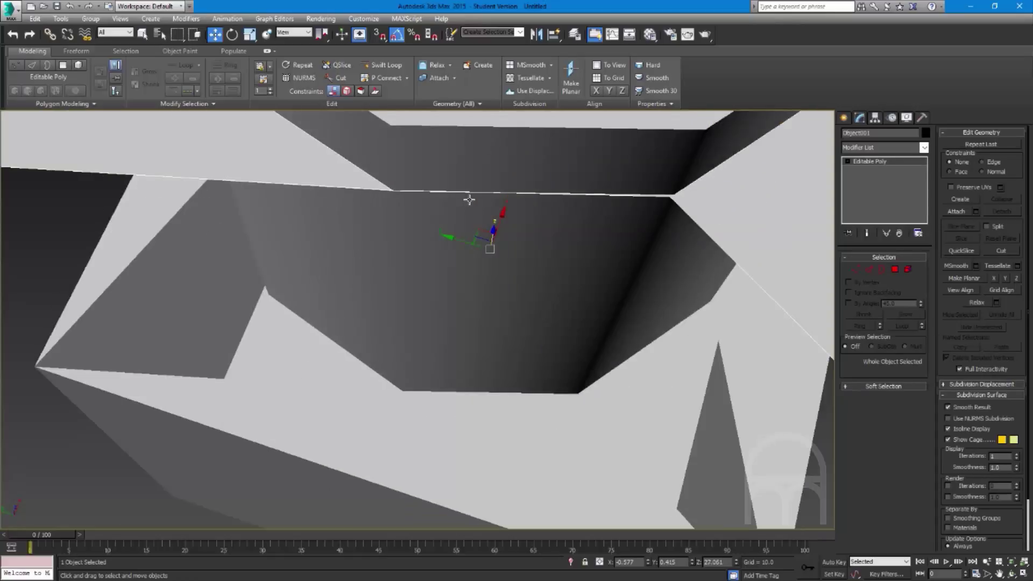
Delete the detached object's polygon and select the combined box and cylinder object again
key(4)
alt+middle_drag(465, 187, 474, 202)
scroll(474, 203, down, 4)
alt+middle_drag(590, 262, 580, 292)
key(Delete)
scroll(580, 292, up, 4)
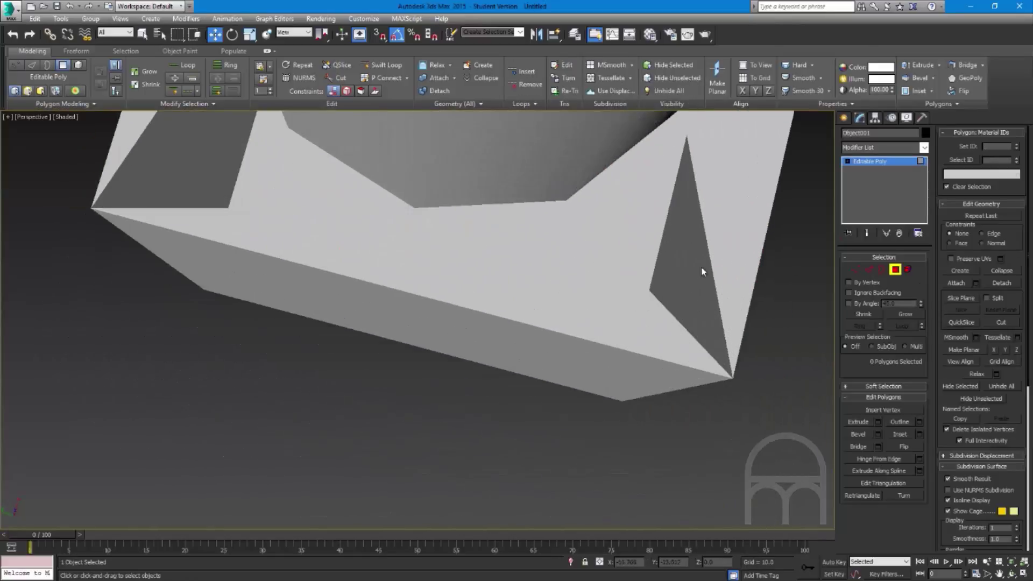
click(891, 273)
click(498, 280)
alt+middle_drag(498, 307, 580, 321)
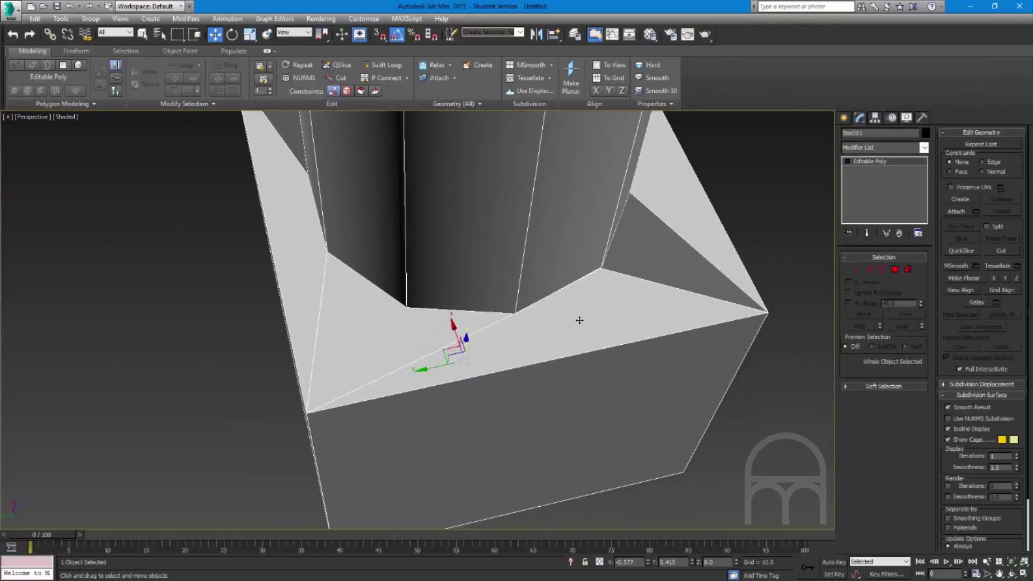
Delete the hand-built top face and bridge the exposed box edge to the facing bottom edge of the cylinder
key(4)
click(584, 308)
key(1)
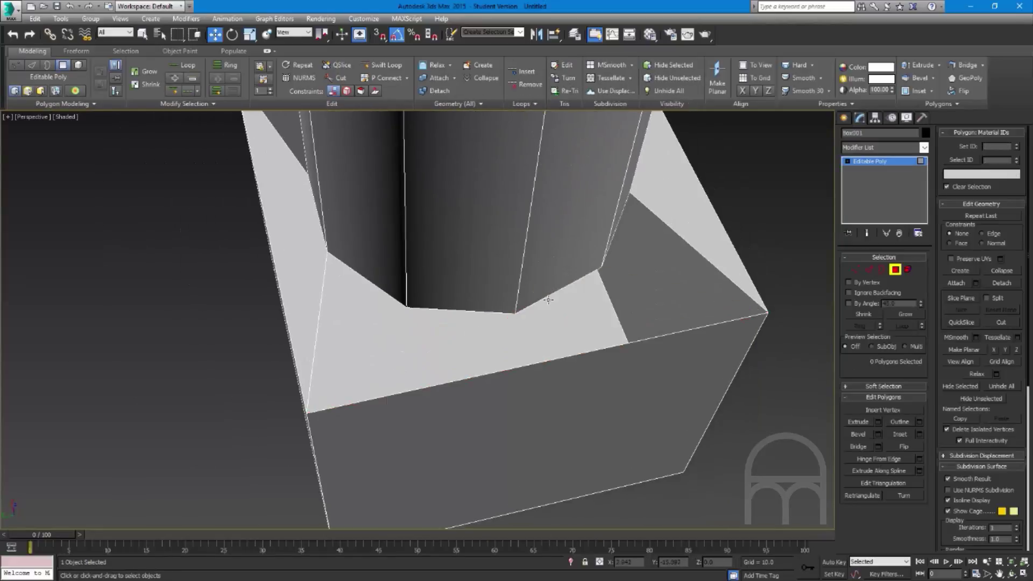
key(2)
click(547, 300)
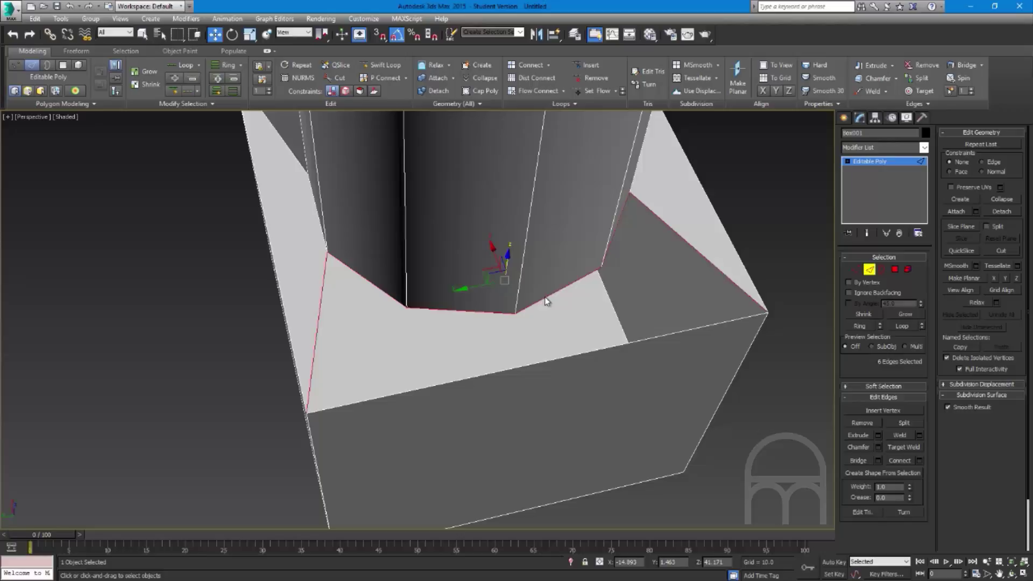
ctrl+click(577, 356)
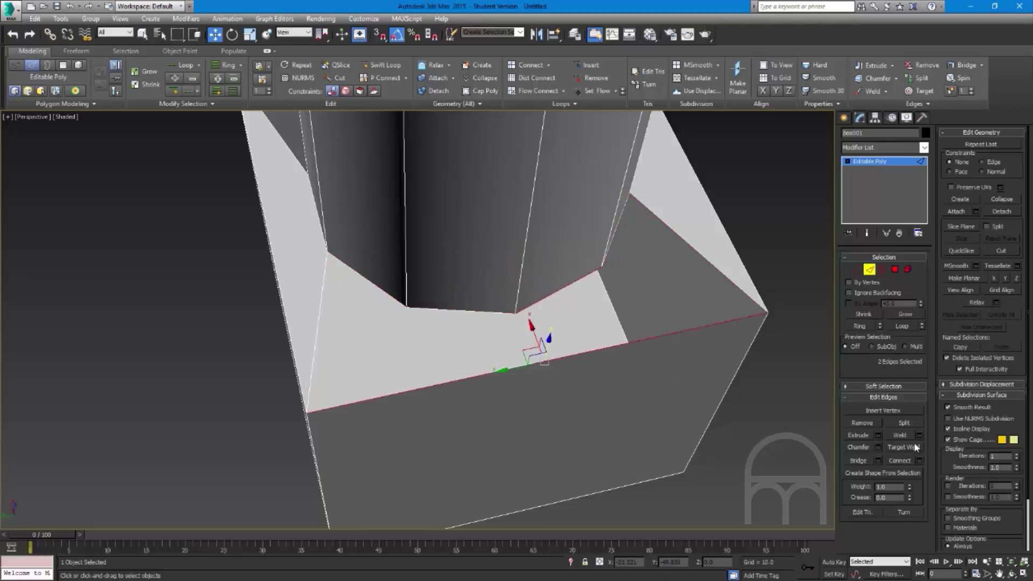
click(857, 462)
Try to bridge a cylinder bottom edge at the corner gap to the diagonal face edge that meets it
click(616, 286)
click(459, 311)
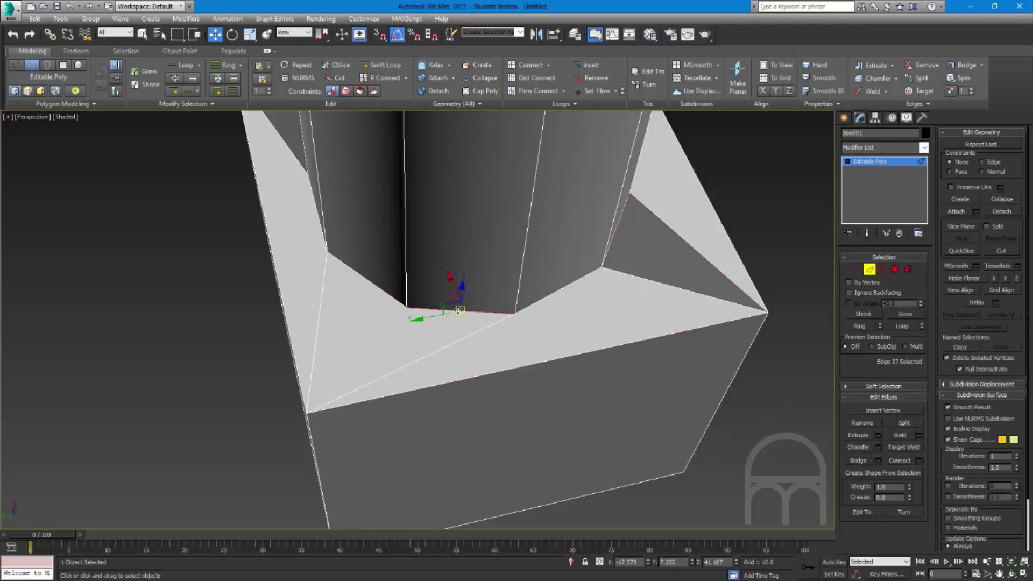
ctrl+click(320, 332)
scroll(413, 309, up, 2)
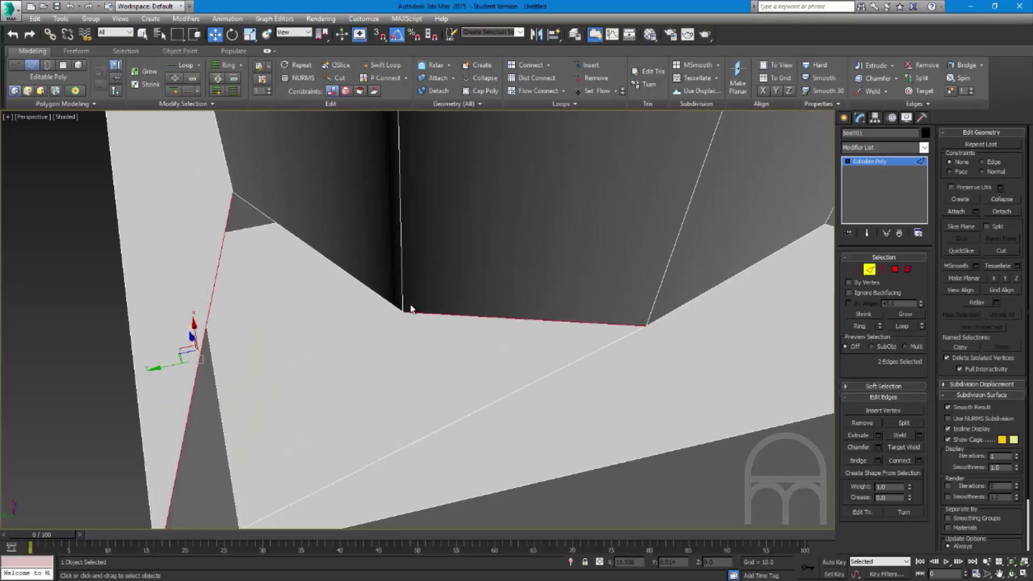
scroll(413, 310, down, 1)
click(413, 310)
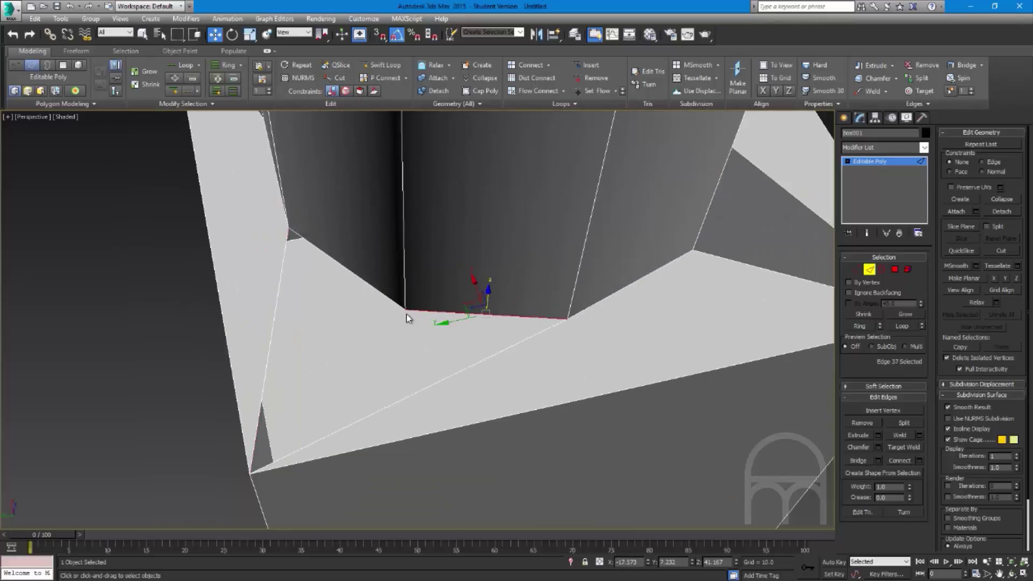
middle_drag(304, 298, 469, 350)
ctrl+click(305, 372)
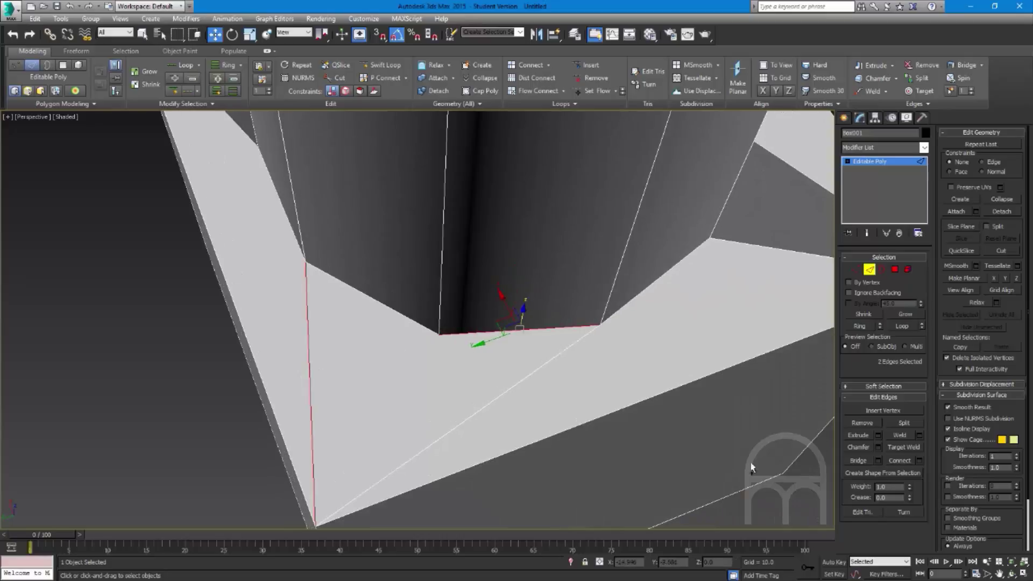
click(494, 397)
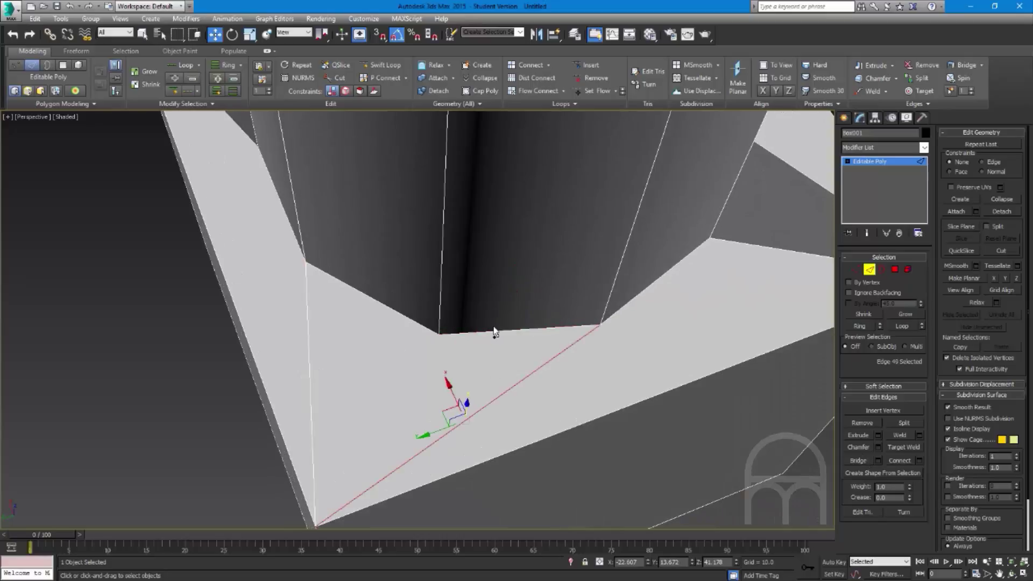
ctrl+click(493, 331)
click(851, 461)
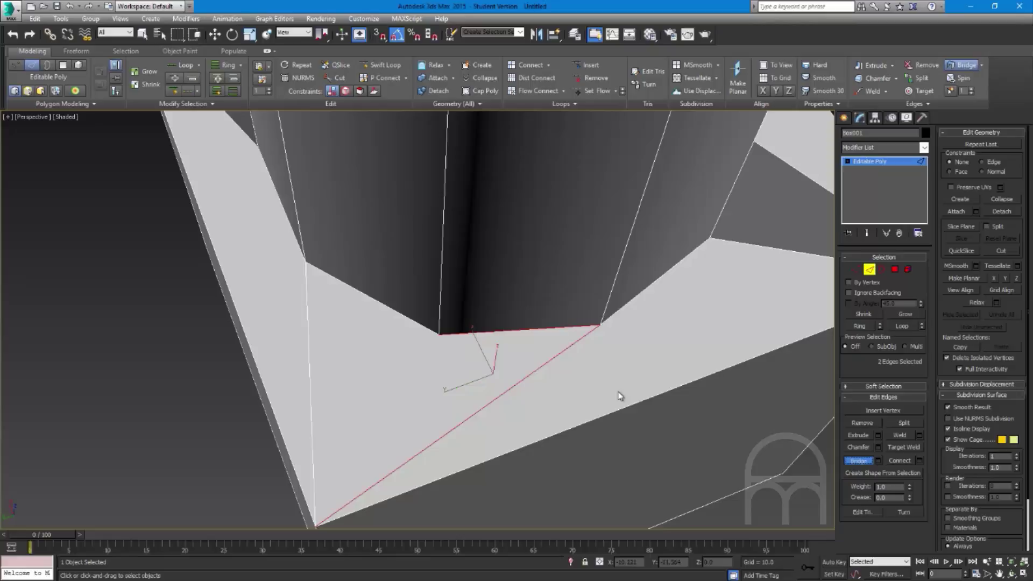
right_click(707, 425)
Bridge the other cylinder bottom edge of the corner gap to the diagonal edge of the adjoining top face
scroll(618, 424, down, 6)
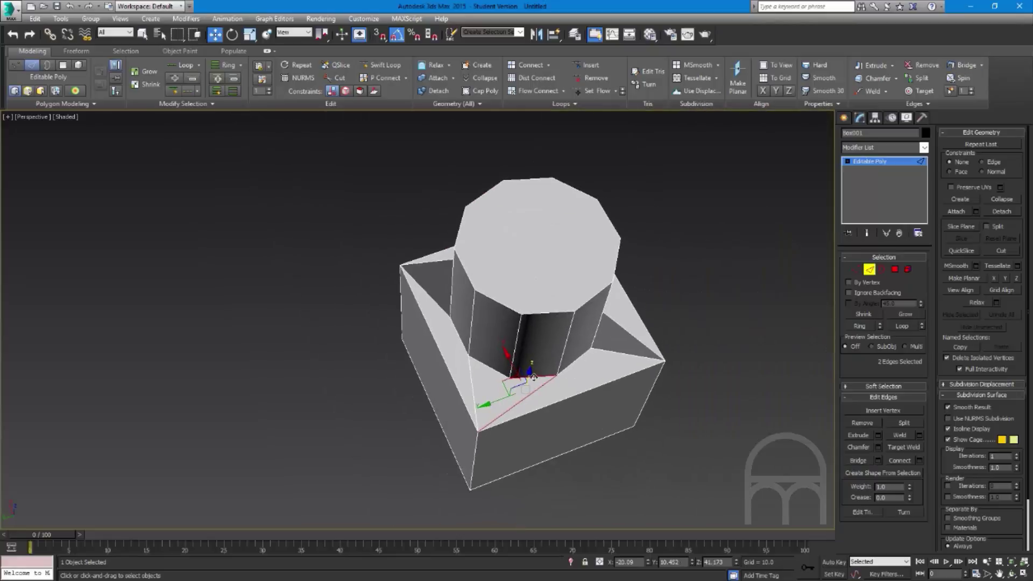
key(1)
click(511, 381)
key(z)
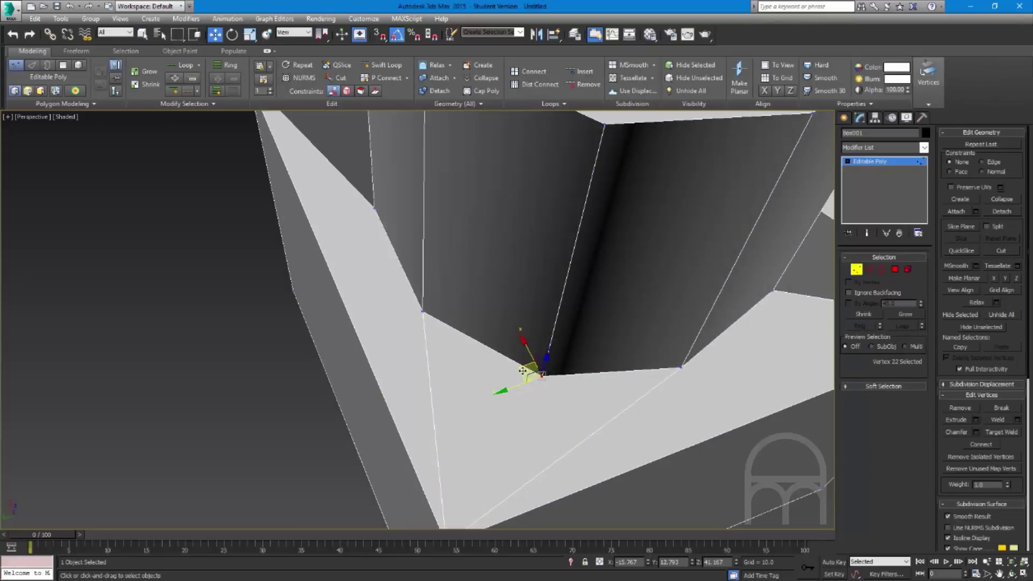
alt+middle_drag(522, 371, 570, 278)
key(2)
alt+middle_drag(506, 344, 551, 343)
click(539, 294)
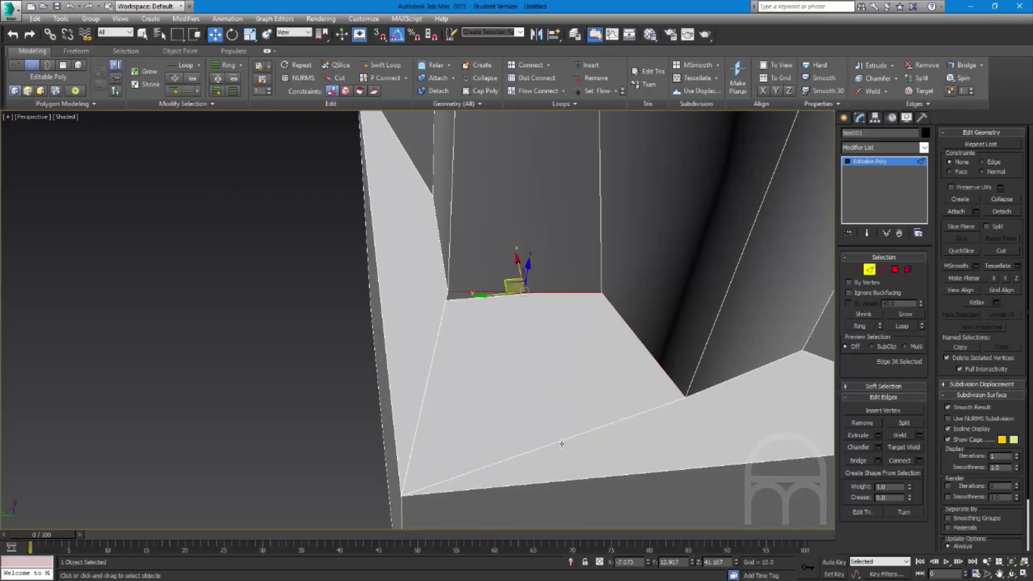
ctrl+click(560, 442)
click(851, 460)
Select the newly bridged corner face at Polygon level to check it
alt+middle_drag(635, 379, 618, 364)
key(3)
key(4)
click(586, 379)
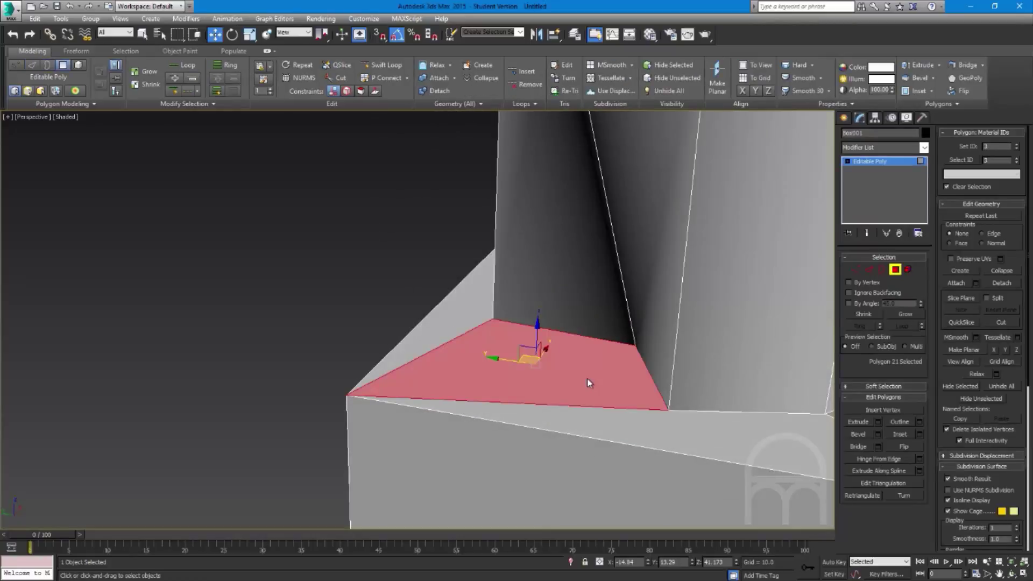
Undo the last corner bridge and return to Edge level to reopen the gap
key(ctrl+z)
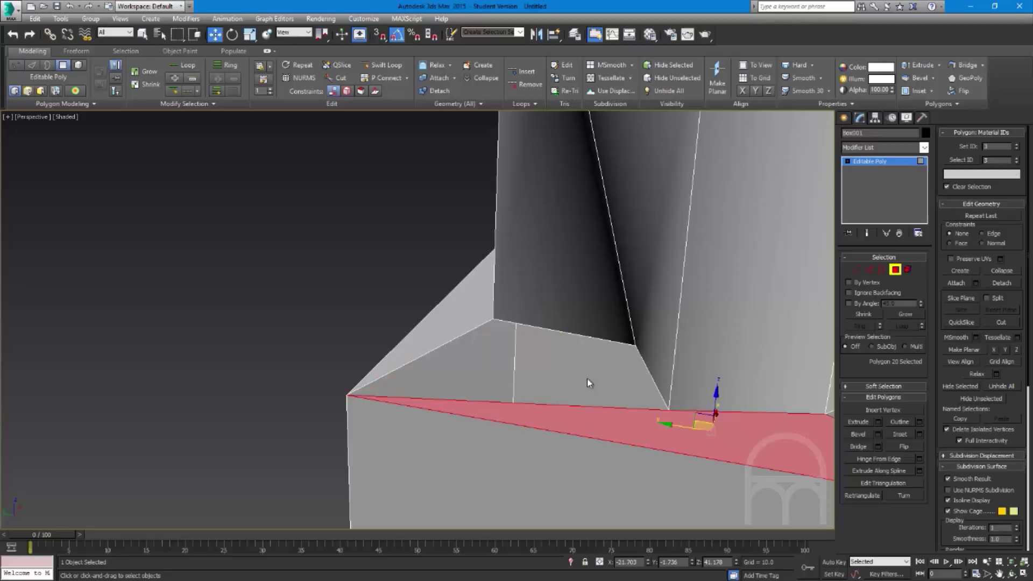
alt+middle_drag(586, 379, 585, 397)
key(2)
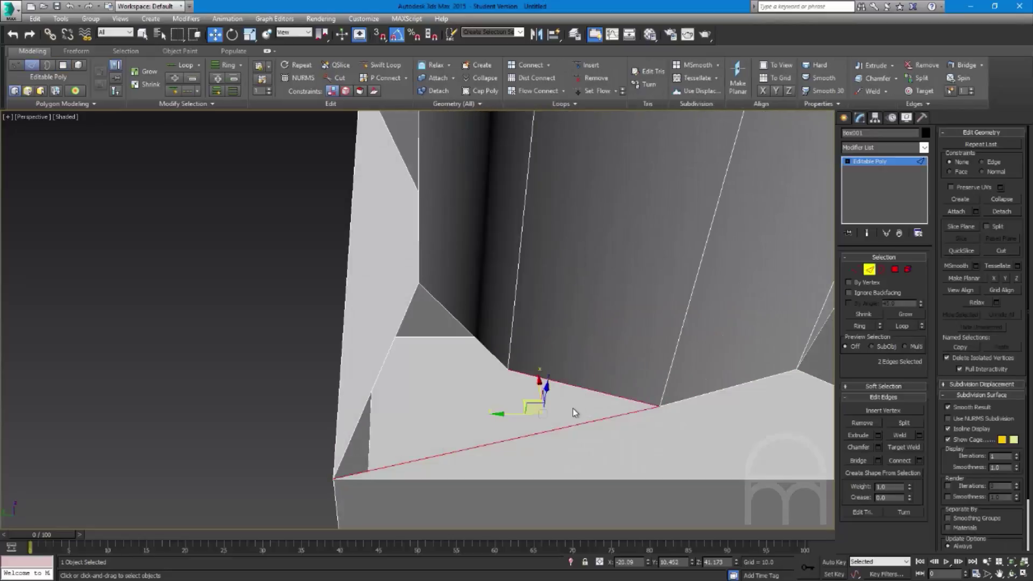
Try to bridge a cylinder bottom edge at the corner gap to the opposite diagonal face edge it does not touch
click(574, 385)
click(572, 427)
click(582, 387)
click(577, 424)
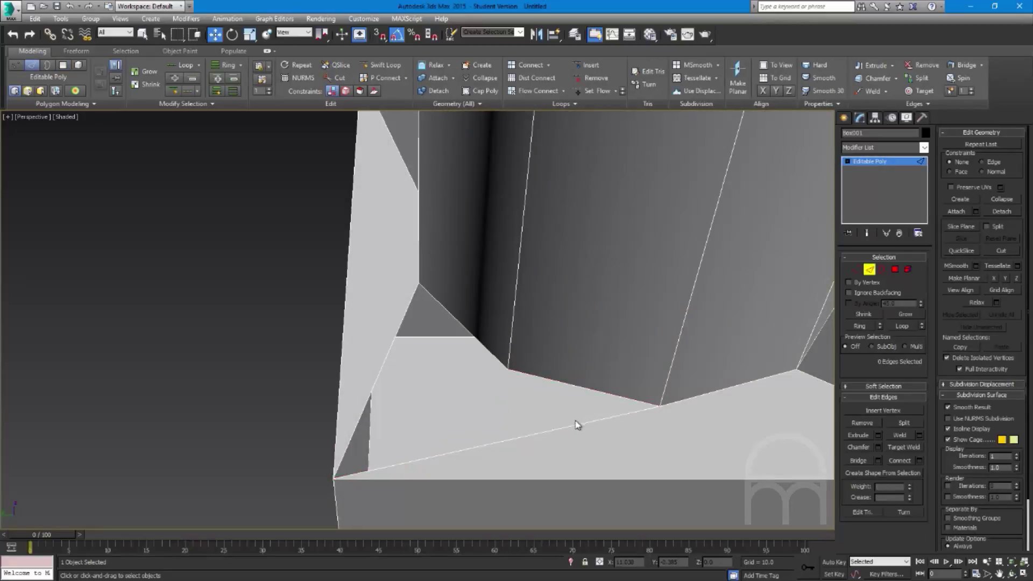
click(573, 426)
click(492, 351)
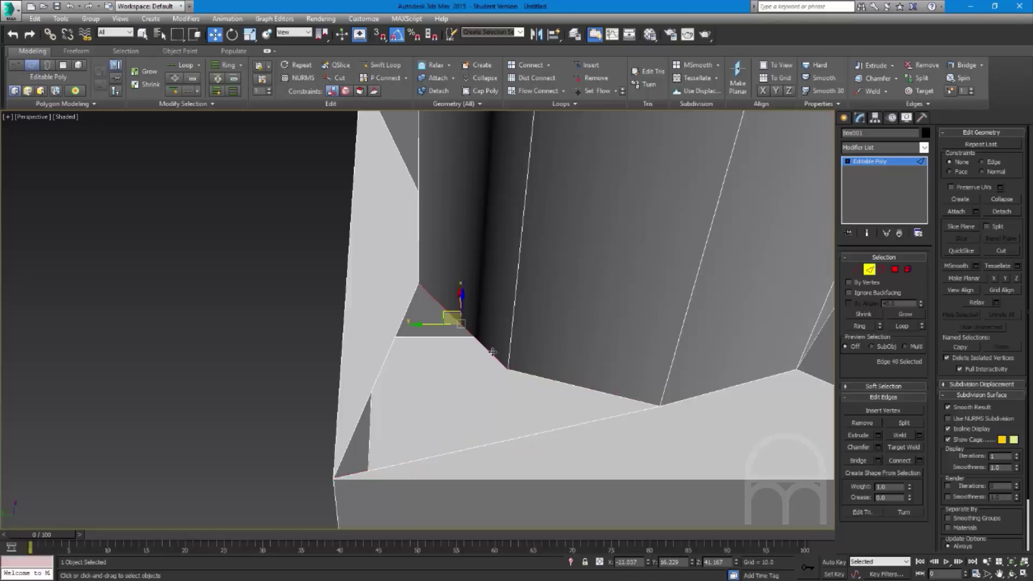
ctrl+click(498, 442)
click(858, 461)
Test-move the cylinder's bottom vertices at the corner to check how the faces are connected, and undo the moves
key(1)
click(507, 370)
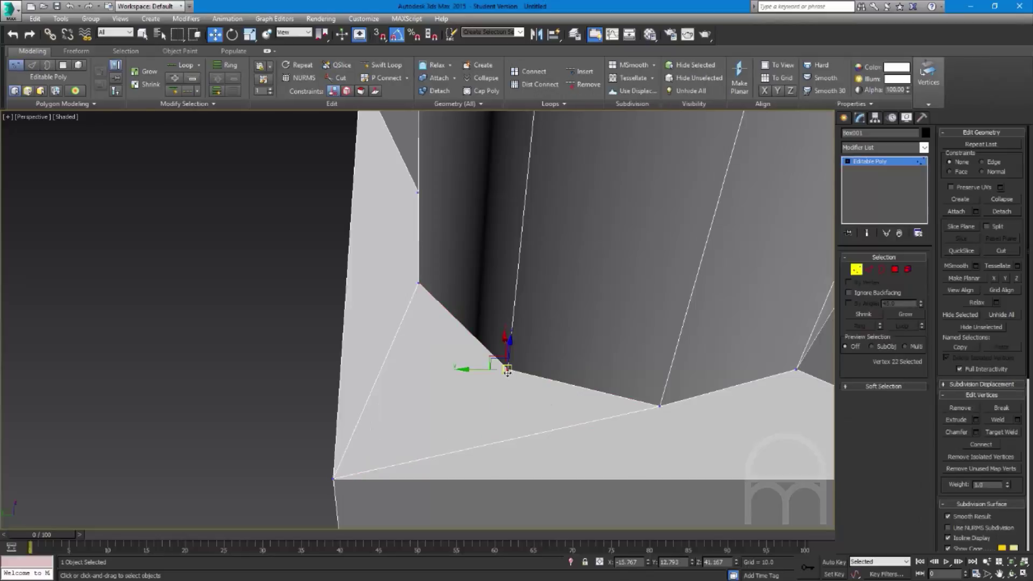
drag(494, 357, 563, 238)
key(ctrl+z)
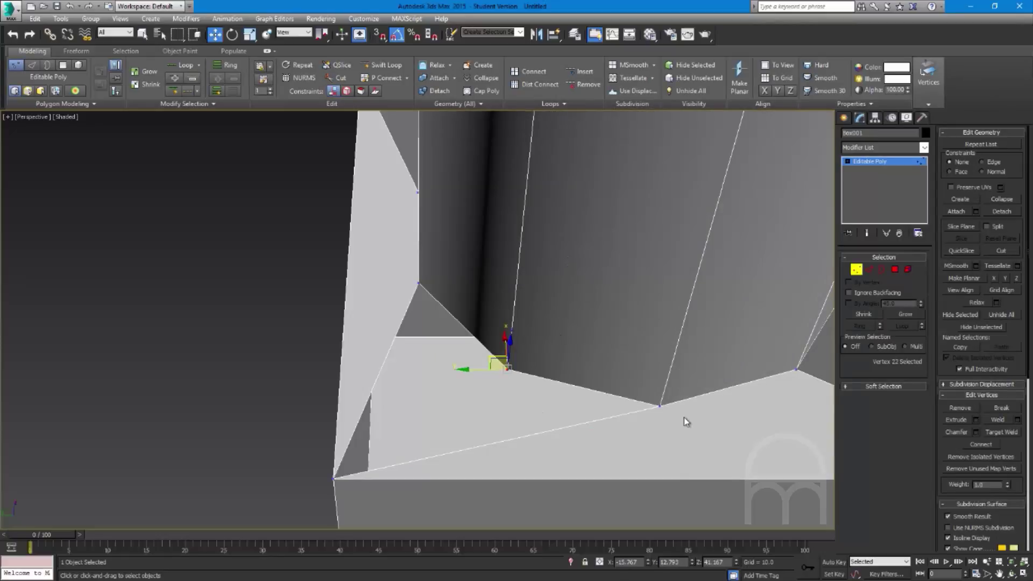
click(658, 405)
drag(658, 406, 595, 231)
key(ctrl+z)
Bridge the other cylinder bottom edge at this corner to the diagonal edge on the far side of the gap
alt+middle_drag(588, 373, 581, 325)
scroll(623, 380, down, 2)
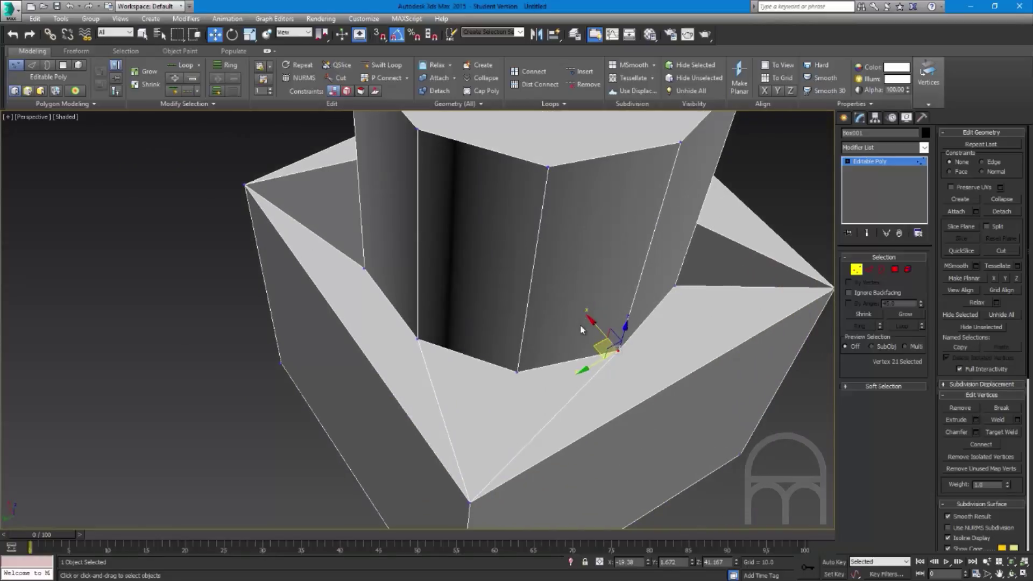
key(2)
click(542, 368)
ctrl+click(445, 411)
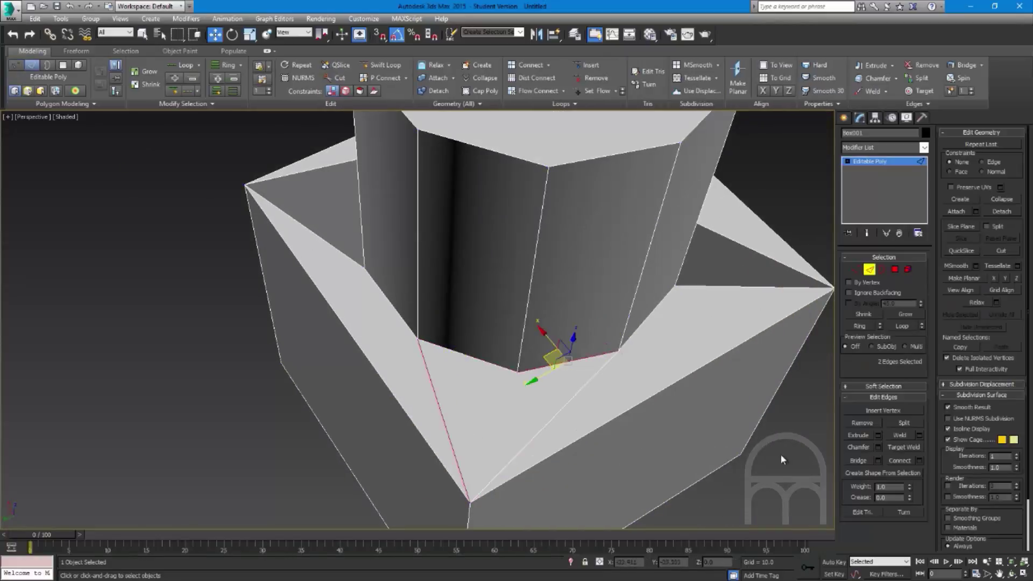
click(858, 461)
Examine the bridged corner's base vertex and hidden triangulation using the Turn command's preview
alt+middle_drag(645, 431, 512, 367)
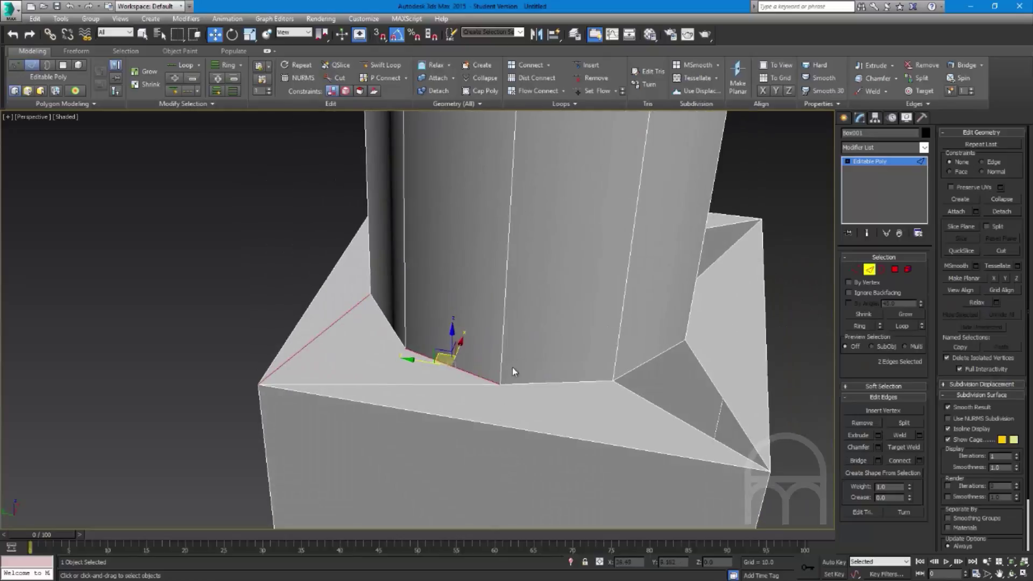
key(1)
click(406, 349)
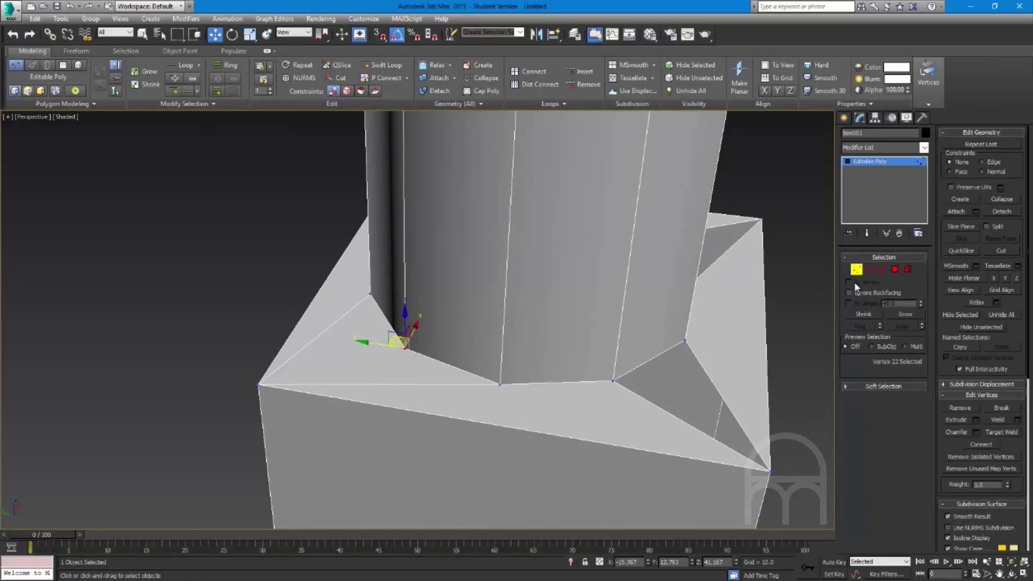
key(2)
click(904, 512)
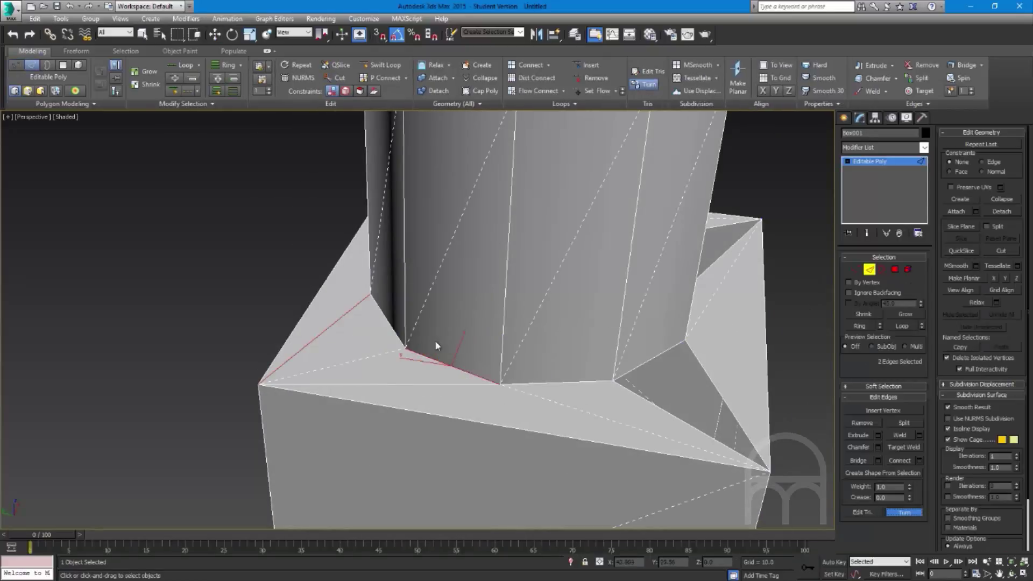
click(894, 514)
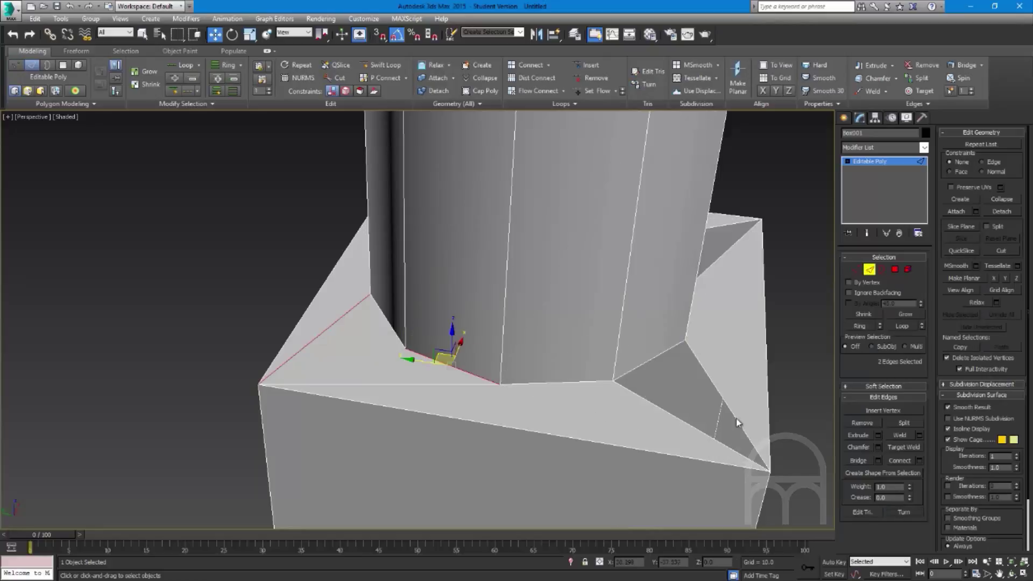
Bridge a cylinder bottom edge at the next open corner to the opposite diagonal face edge
alt+middle_drag(736, 419, 584, 271)
click(587, 323)
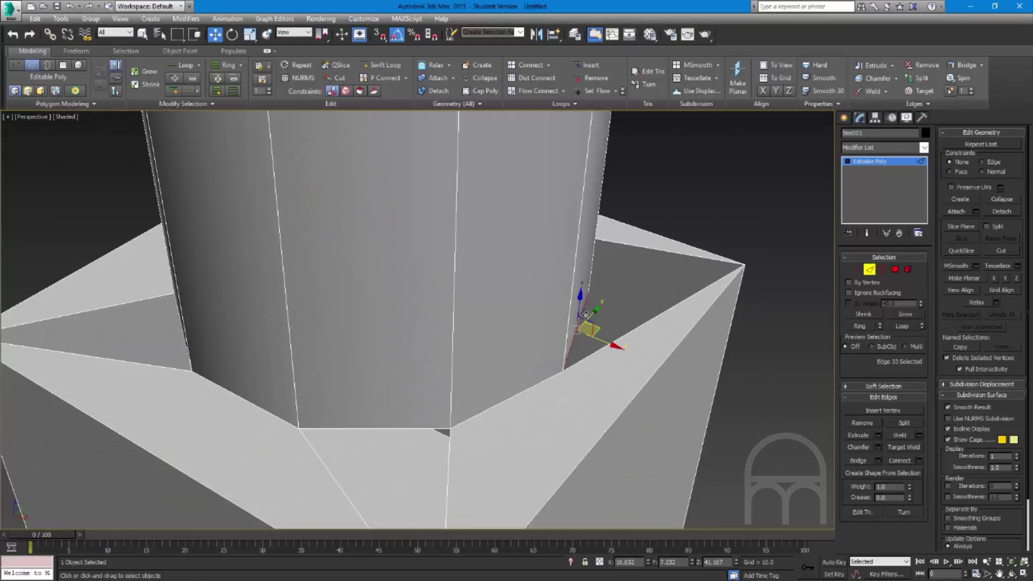
alt+middle_drag(587, 323, 657, 288)
scroll(583, 258, up, 3)
alt+middle_drag(582, 257, 491, 309)
click(425, 394)
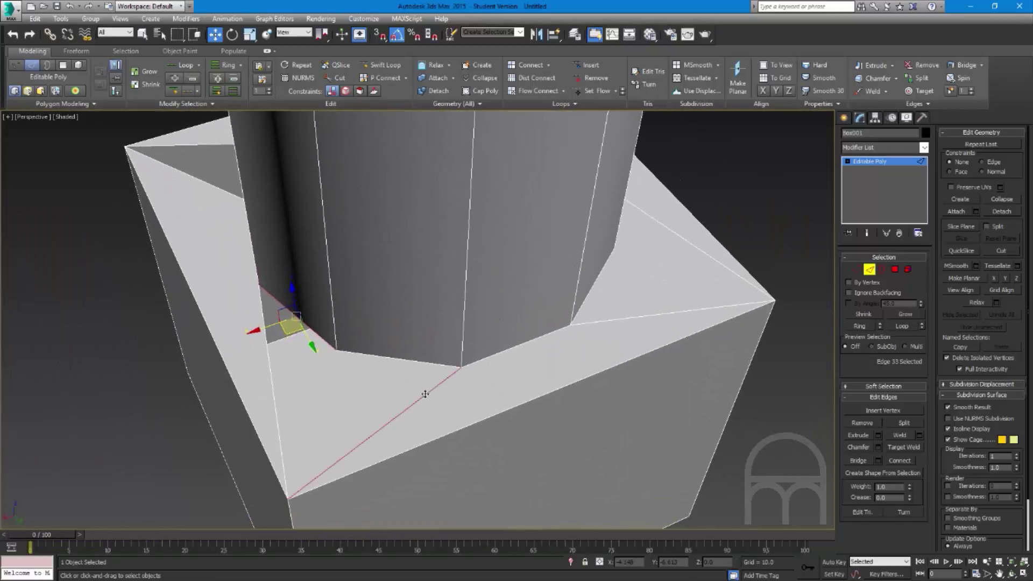
click(851, 460)
Select the open border of the remaining triangular gap between the cylinder base and the box corner
alt+middle_drag(462, 415, 348, 396)
scroll(348, 396, down, 3)
alt+middle_drag(422, 258, 350, 296)
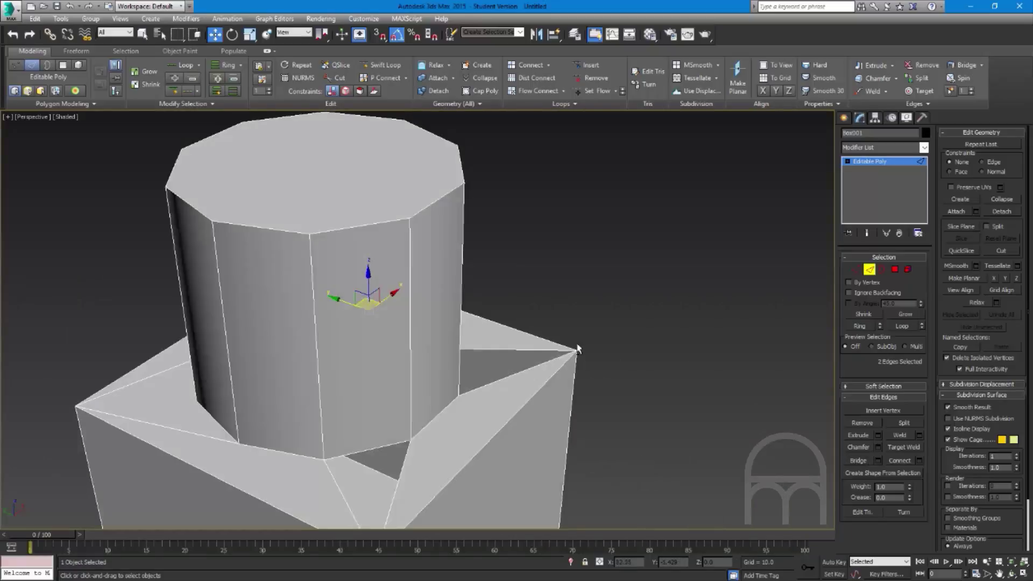
alt+middle_drag(578, 349, 512, 376)
click(396, 387)
key(3)
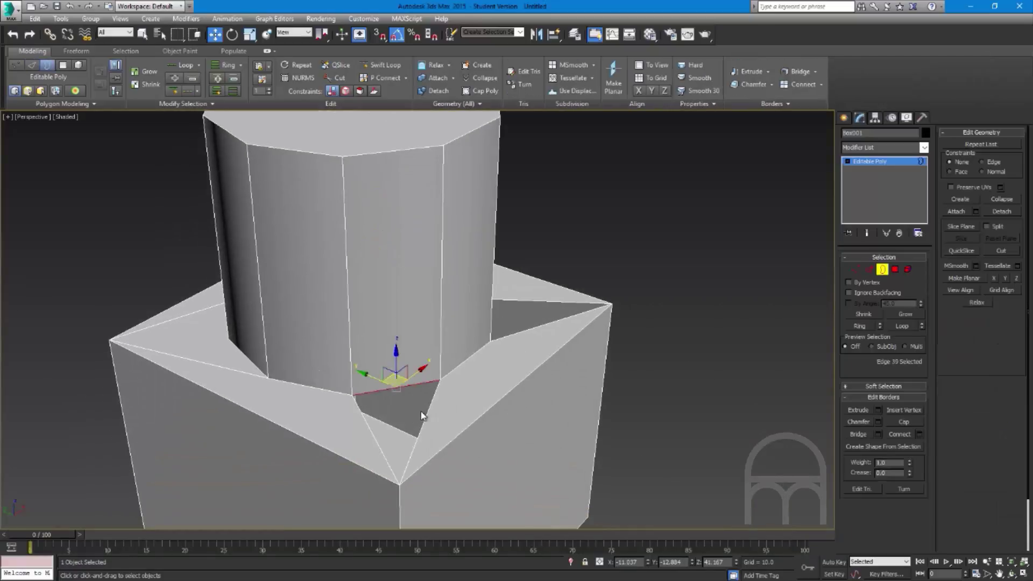
click(423, 417)
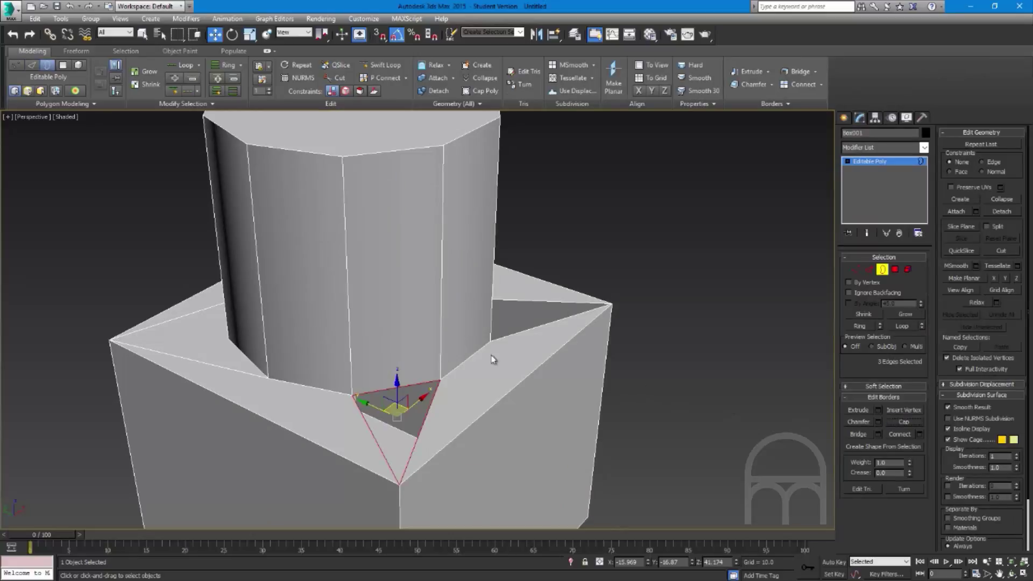
Try to extend the cylinder's bottom edge into the remaining corner gap by pulling out a copy of the edge
alt+middle_drag(514, 357, 130, 408)
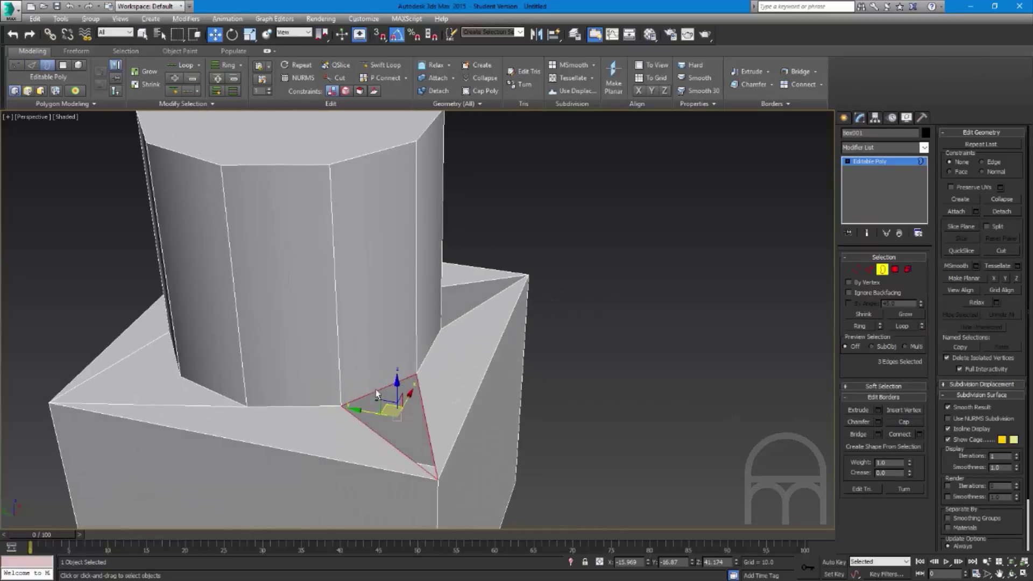
alt+middle_drag(375, 390, 414, 331)
scroll(418, 386, up, 4)
alt+middle_drag(417, 389, 397, 386)
key(2)
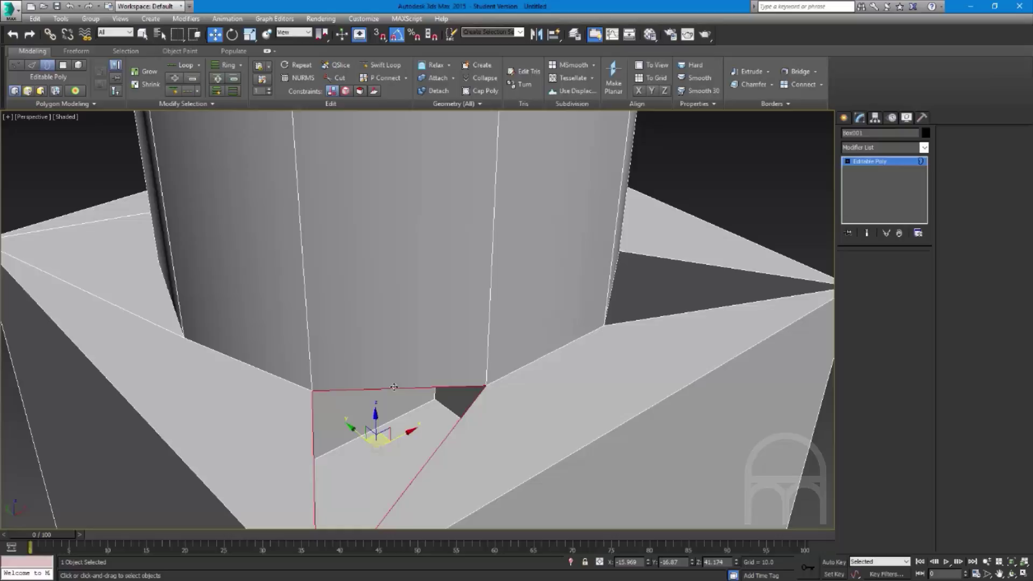
click(464, 385)
middle_drag(469, 384, 419, 333)
scroll(385, 345, up, 4)
scroll(407, 341, down, 5)
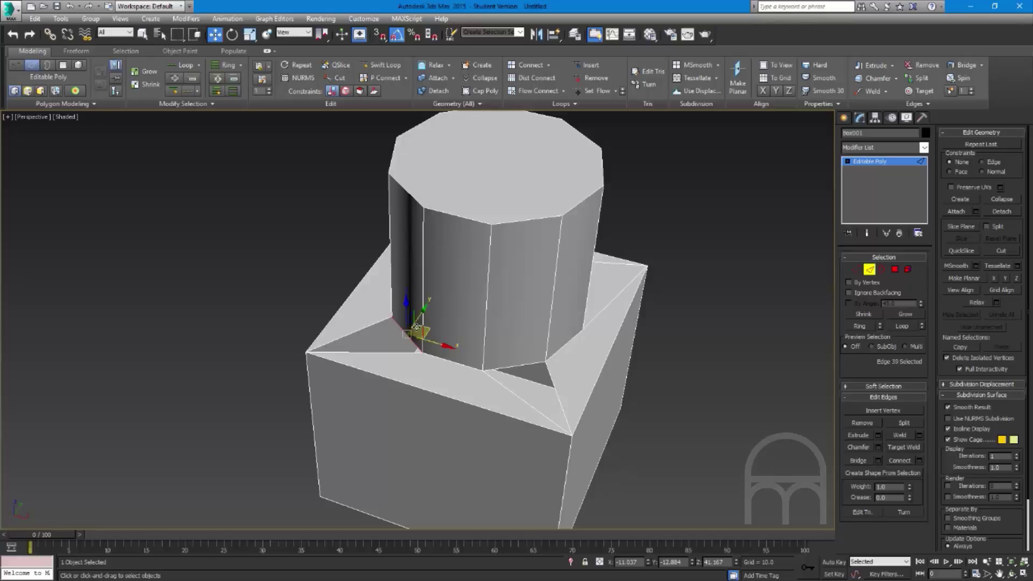
key(z)
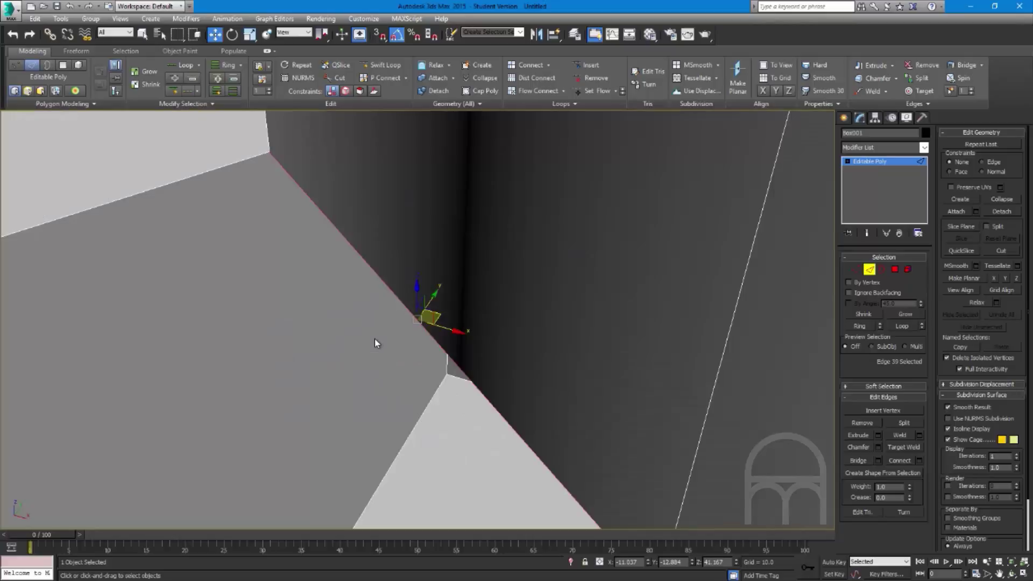
key(shift+z)
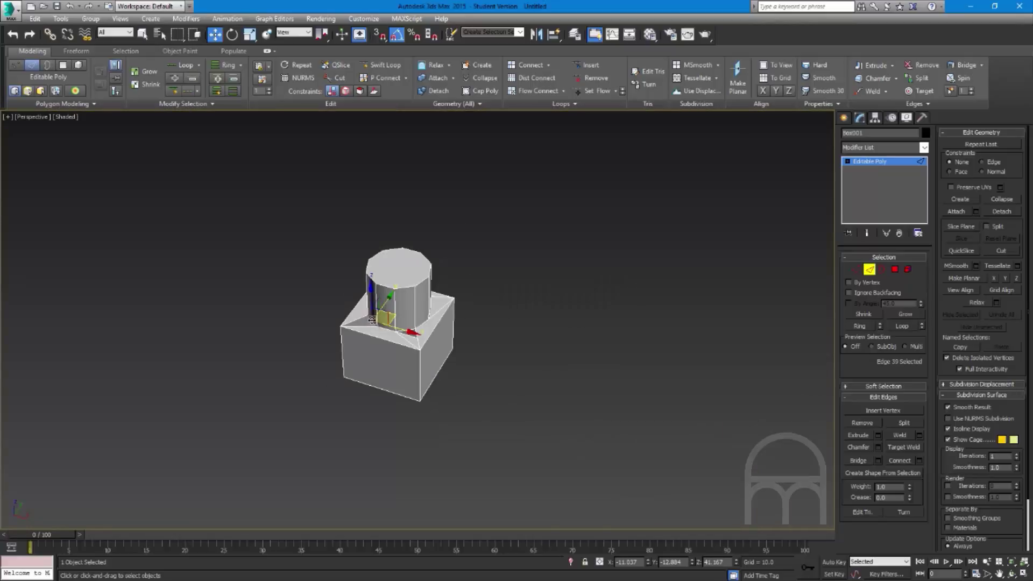
scroll(371, 321, up, 5)
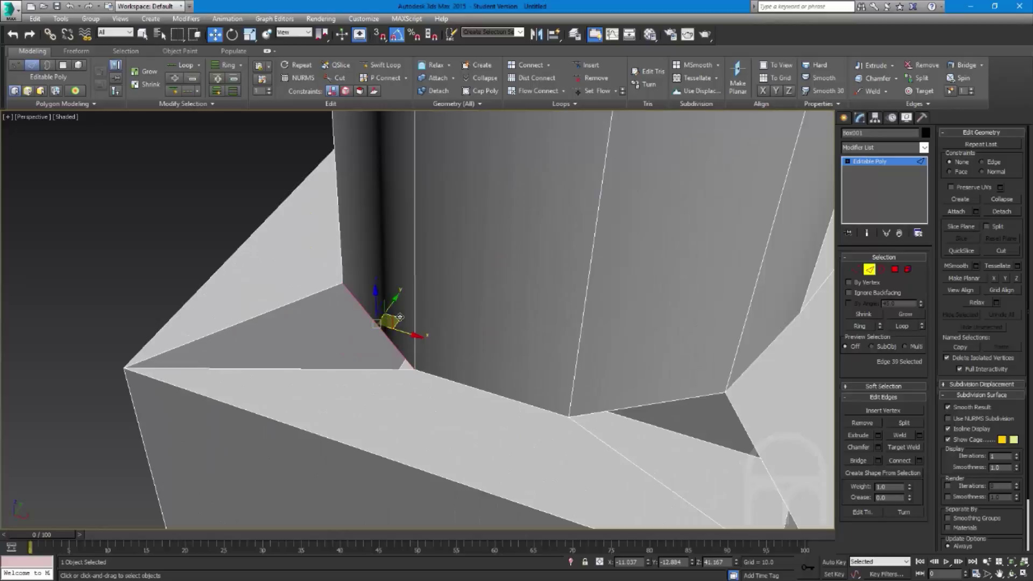
mouse_move(399, 317)
shift+mouse_down()
mouse_move(208, 434)
mouse_move(223, 360)
mouse_move(363, 307)
shift+mouse_up()
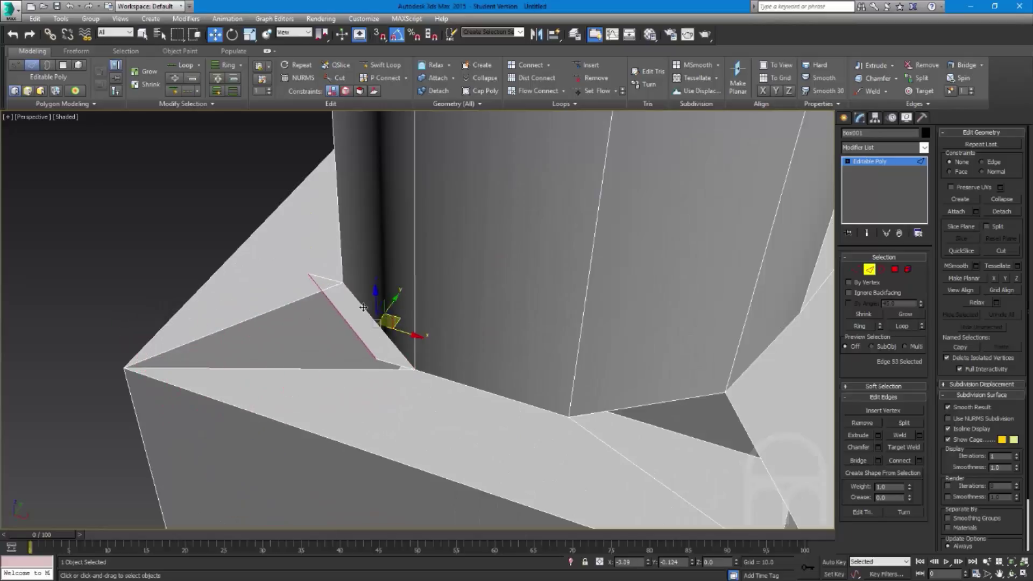
key(ctrl+z)
Delete the cylinder's top cap polygon to expose an open rim
scroll(419, 375, down, 5)
middle_drag(463, 370, 419, 367)
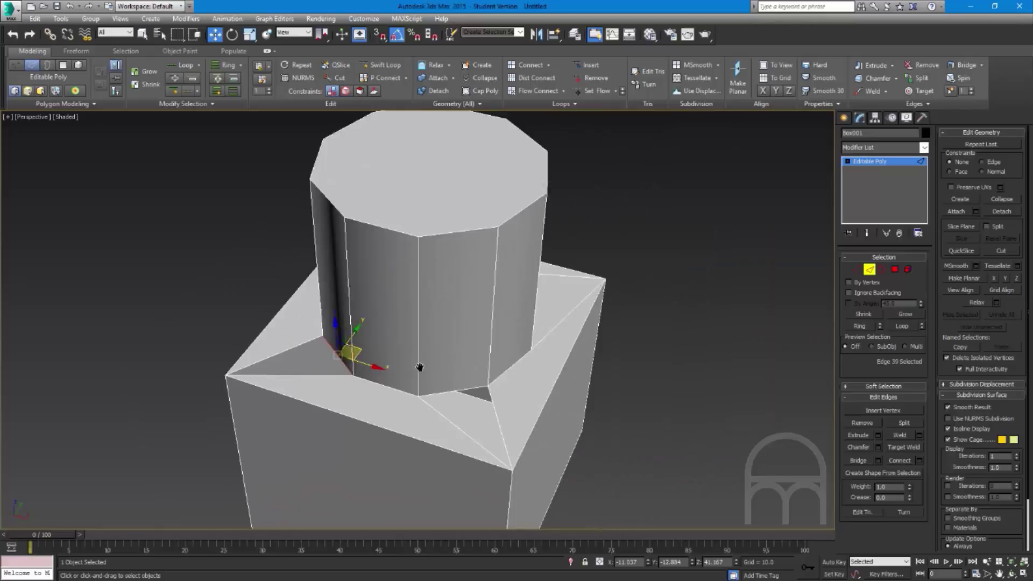
scroll(451, 353, up, 2)
key(4)
middle_drag(478, 328, 450, 431)
scroll(448, 365, down, 4)
click(431, 271)
key(Delete)
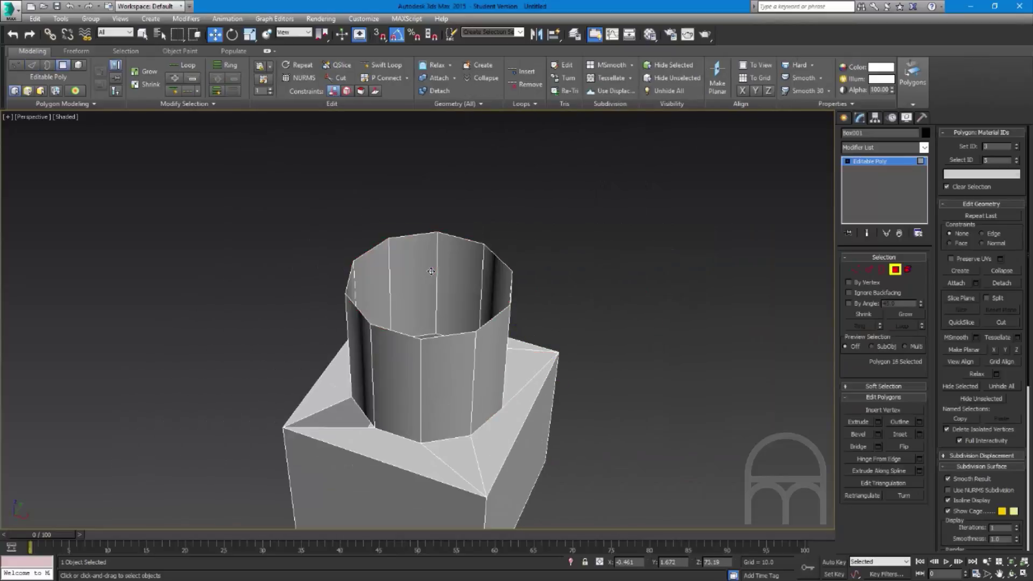
Select the open rim loop and try to extend a single rim edge outward as a new face
key(2)
double_click(482, 245)
alt+middle_drag(446, 283, 451, 259)
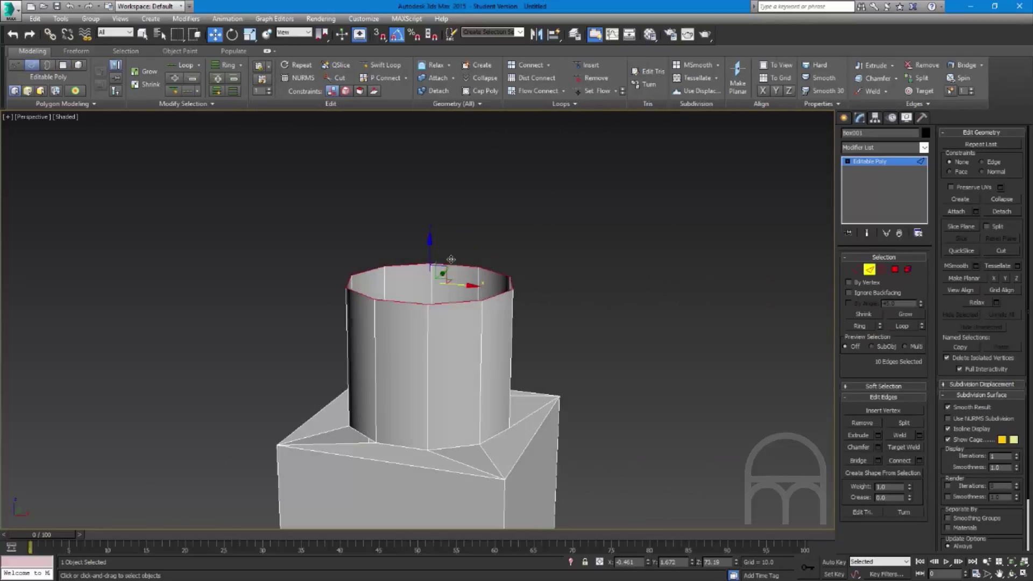
click(484, 270)
shift+drag(493, 251, 610, 218)
key(ctrl+z)
key(ctrl+z)
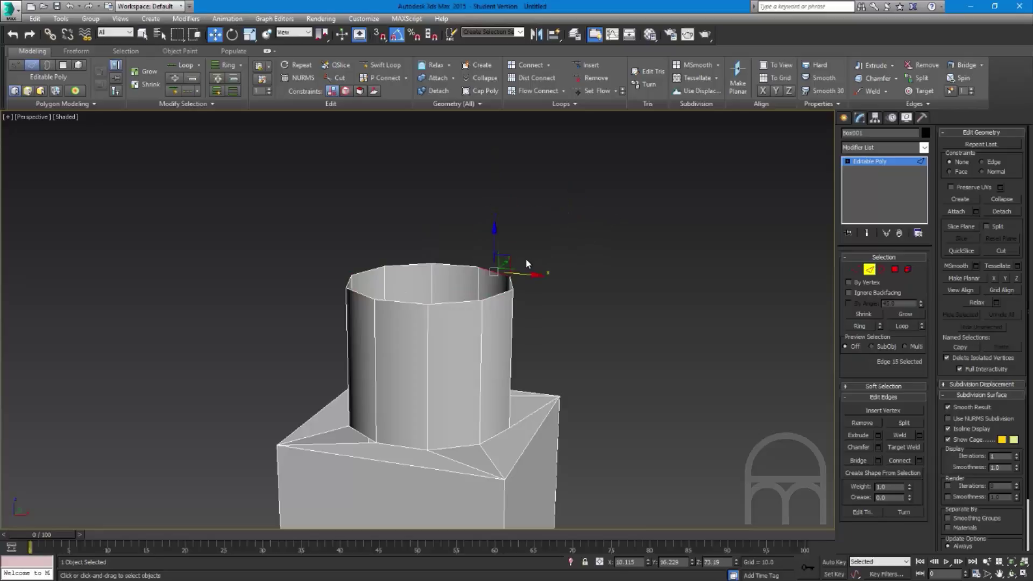
Try to copy the rim edge with the Scale tool and undo the rim edits
key(r)
shift+drag(491, 265, 497, 200)
key(w)
key(ctrl+z)
click(521, 243)
key(ctrl+z)
key(ctrl+z)
key(ctrl+z)
key(ctrl+z)
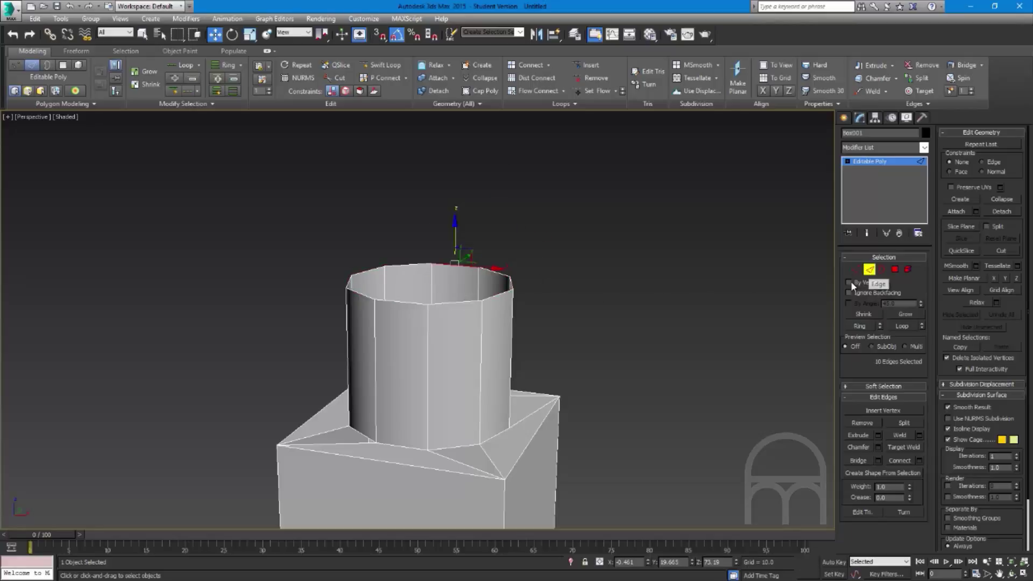
Try to extend the cylinder's bottom edge at the open corner into a new face and shift its free edge
middle_drag(396, 441, 373, 356)
key(shift+z)
click(341, 365)
click(370, 348)
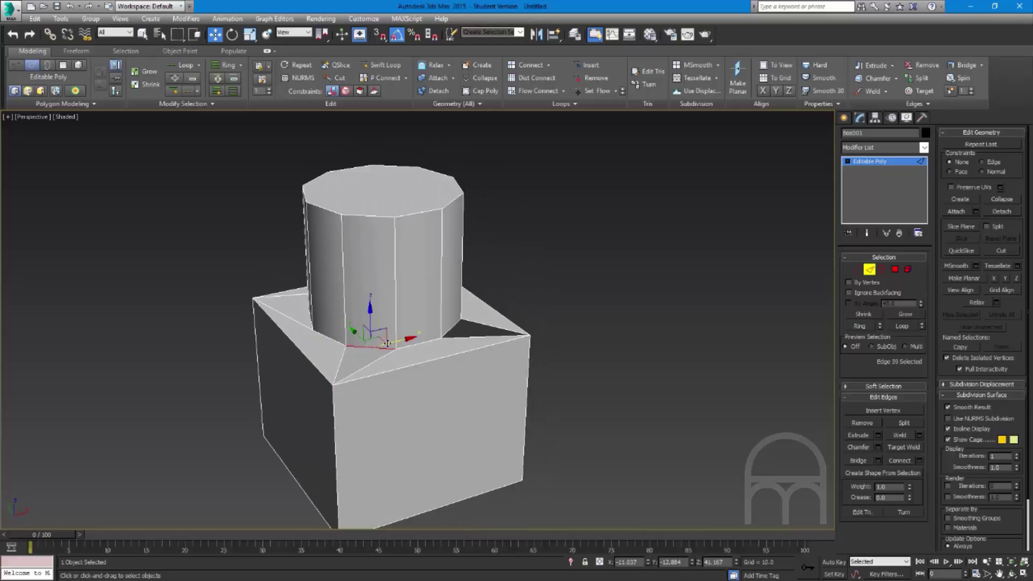
key(shift+z)
key(shift+z)
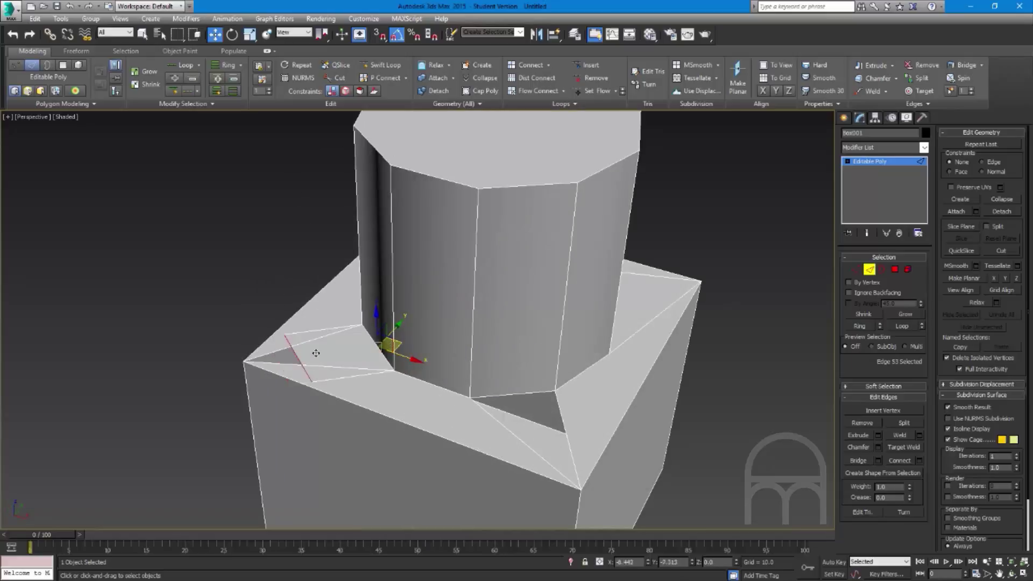
drag(316, 353, 340, 390)
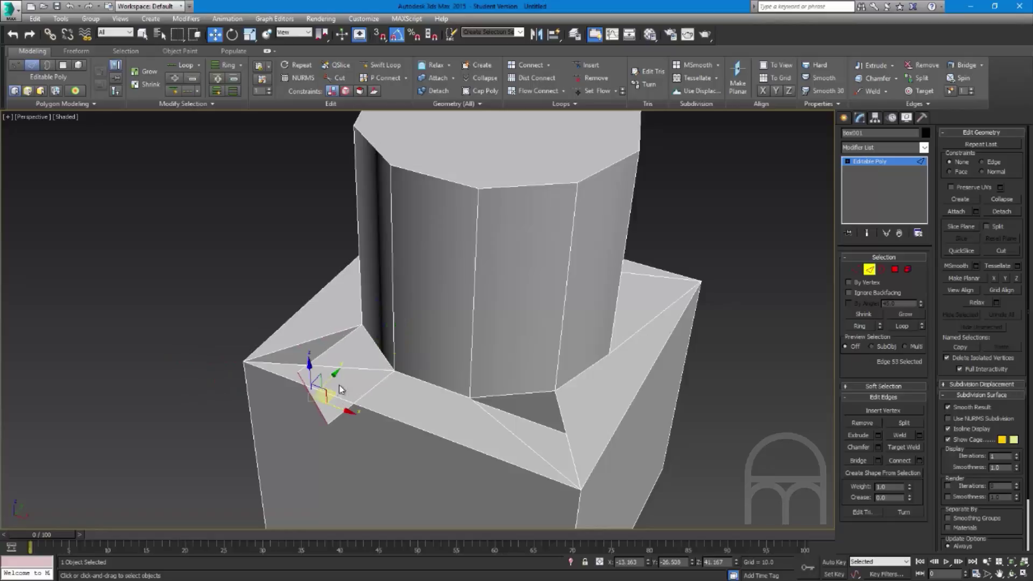
click(377, 349)
Try two more edge copies from the cylinder's bottom edge at the corner gap, undoing each one
scroll(374, 354, up, 5)
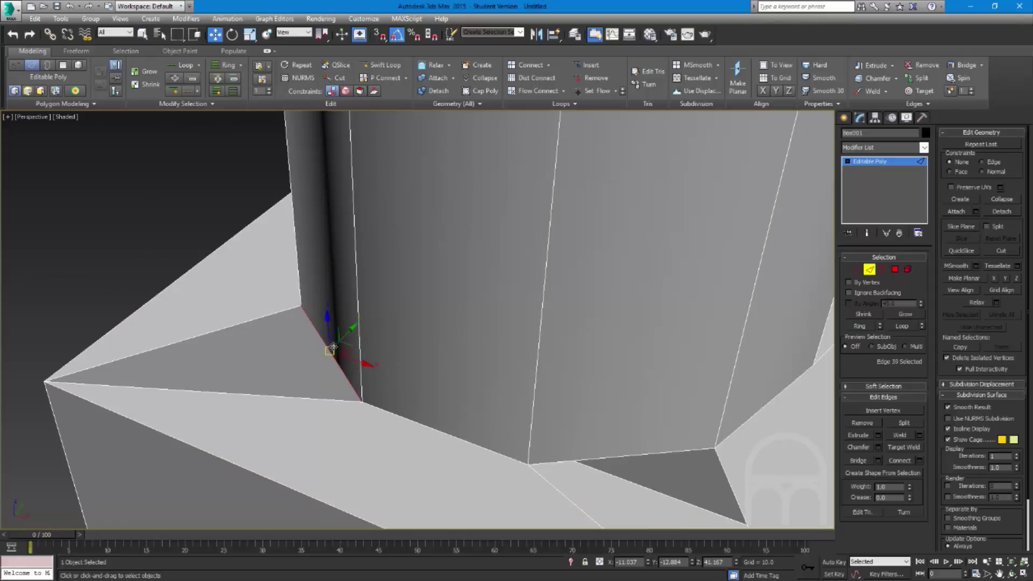
mouse_move(334, 347)
shift+mouse_down()
mouse_move(176, 284)
mouse_move(313, 325)
mouse_move(171, 297)
mouse_move(163, 252)
shift+mouse_up()
mouse_move(163, 252)
alt+middle_down()
mouse_move(288, 220)
mouse_move(357, 226)
mouse_move(254, 266)
mouse_move(479, 286)
mouse_move(337, 313)
mouse_move(378, 307)
alt+middle_up()
key(ctrl+z)
scroll(479, 286, down, 2)
shift+drag(369, 267, 378, 247)
key(ctrl+z)
Leave Edge level to return to the whole joined object
scroll(417, 294, down, 3)
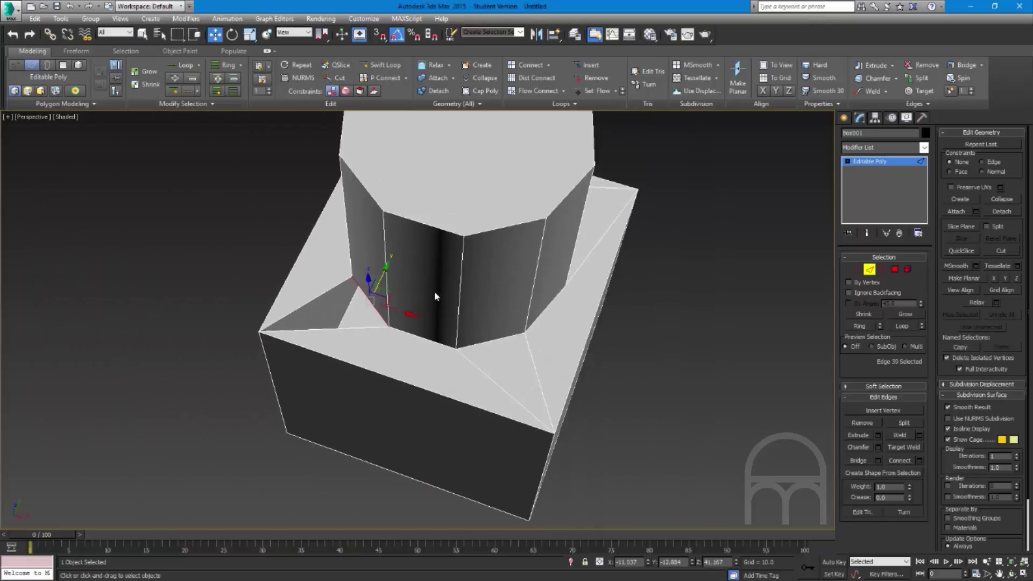
click(868, 270)
scroll(420, 393, down, 2)
scroll(438, 348, up, 3)
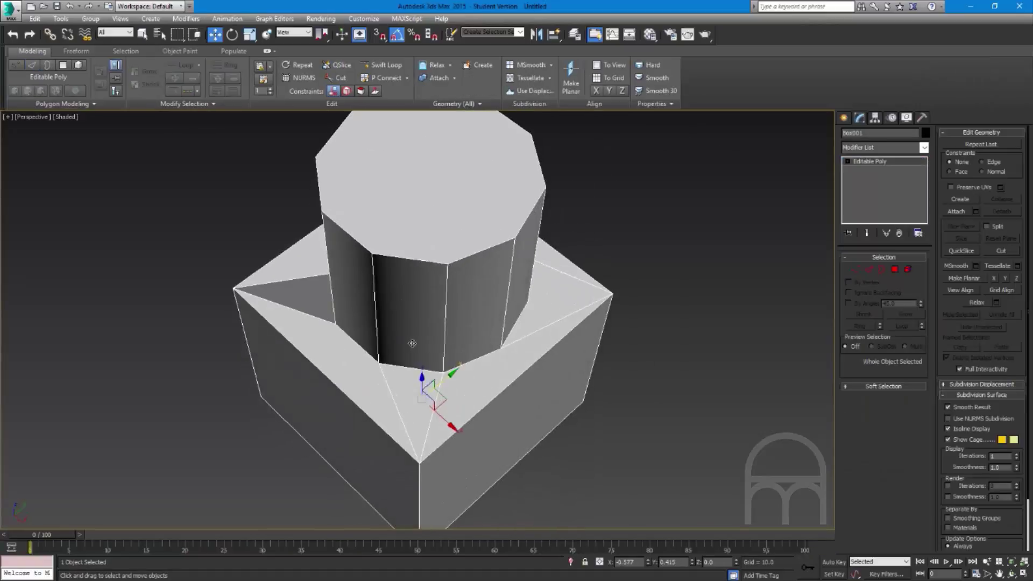
Try moving the whole joined object several times at object level, undoing each move
scroll(440, 382, down, 2)
scroll(482, 391, up, 2)
drag(450, 429, 422, 302)
key(ctrl+z)
key(ctrl+z)
drag(435, 407, 498, 351)
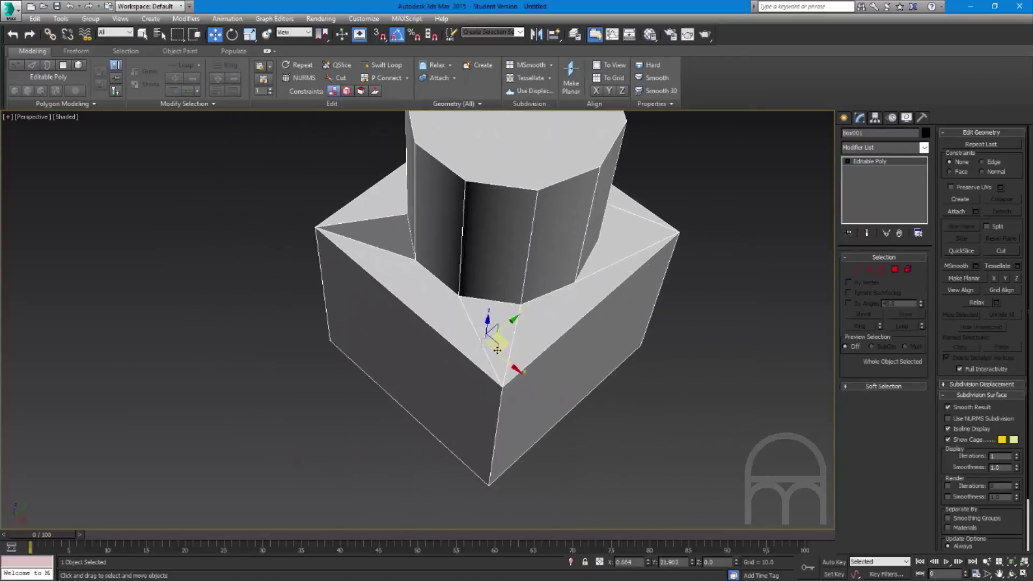
middle_drag(498, 350, 433, 398)
drag(428, 385, 451, 356)
key(ctrl+z)
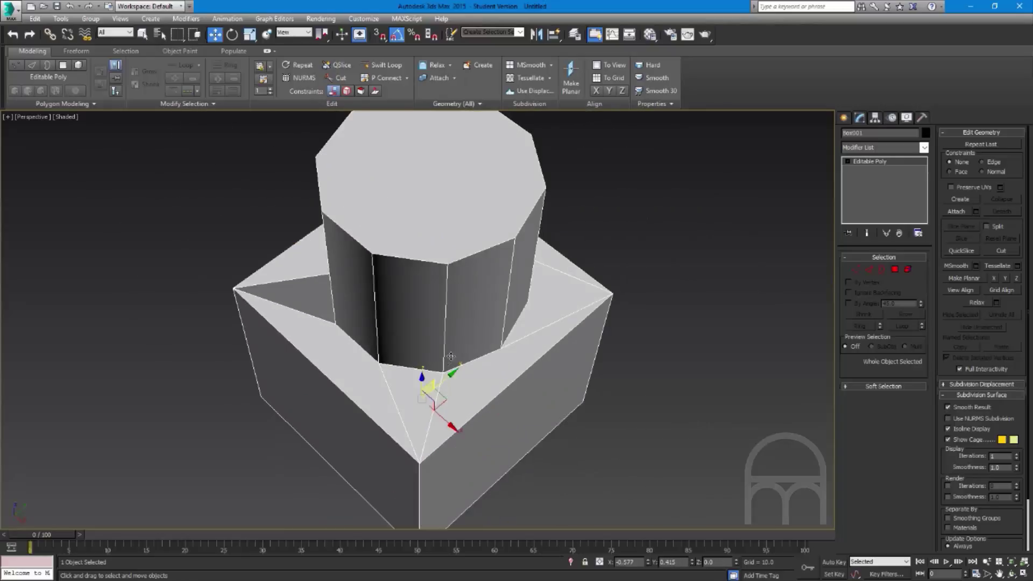
alt+middle_drag(430, 399, 459, 469)
drag(431, 467, 499, 359)
key(ctrl+z)
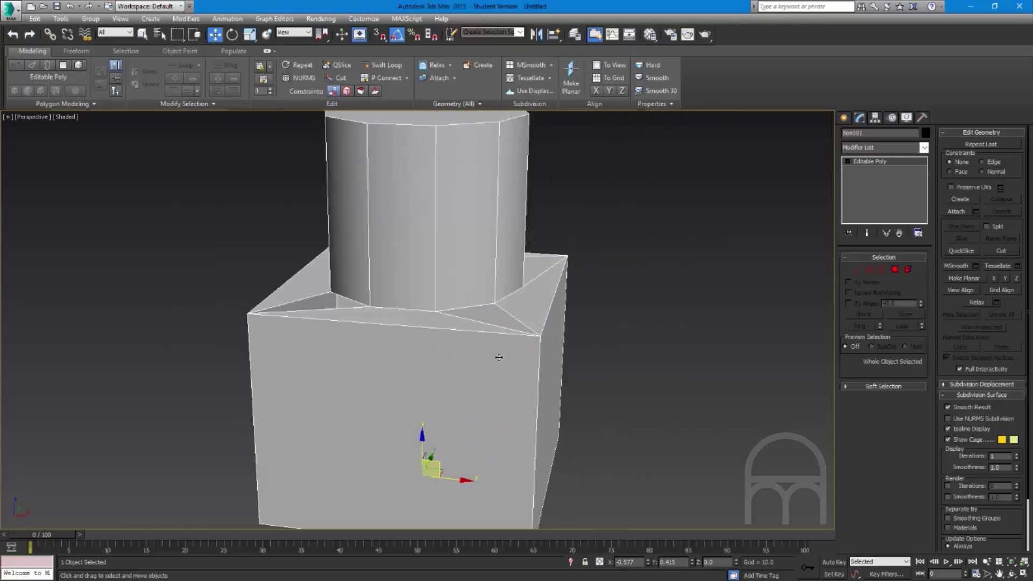
alt+middle_drag(498, 357, 462, 401)
drag(425, 436, 395, 318)
alt+middle_drag(395, 317, 531, 245)
key(ctrl+z)
Switch to Edge level and select the cylinder's bottom edge facing the unfilled corner gap
alt+middle_drag(560, 302, 506, 380)
scroll(530, 349, down, 2)
scroll(480, 316, up, 5)
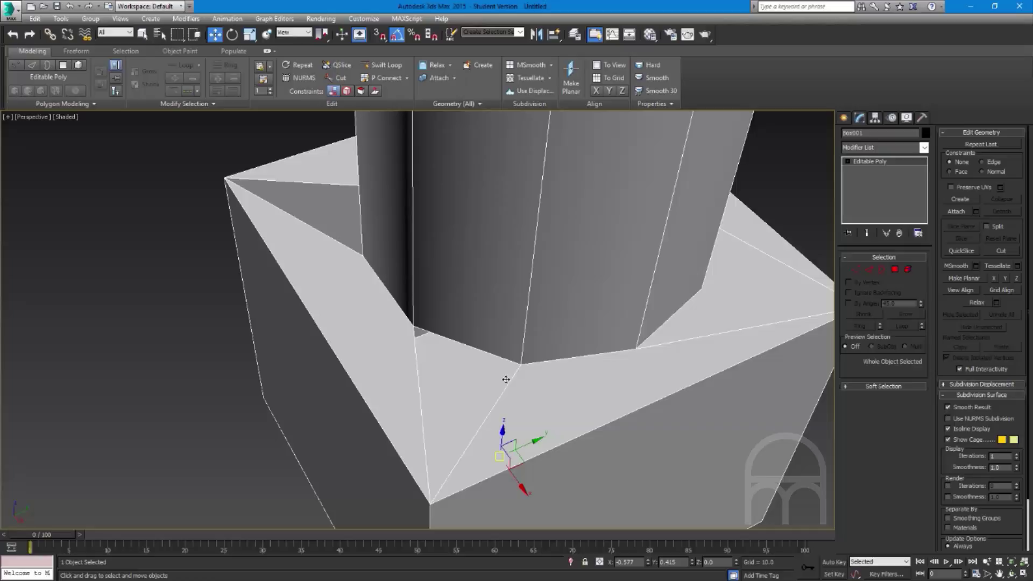
scroll(484, 382, down, 3)
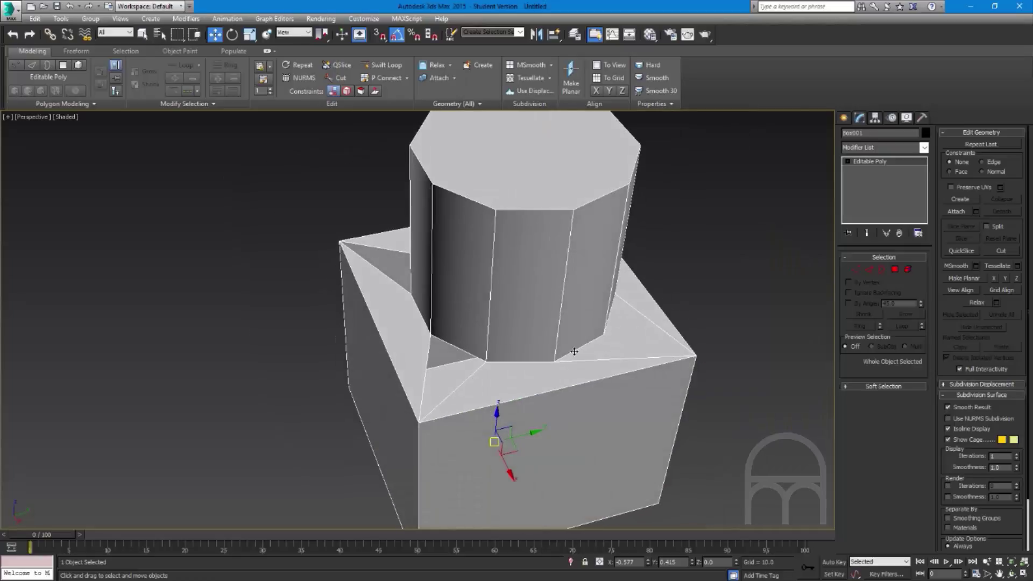
alt+middle_drag(598, 345, 617, 340)
key(2)
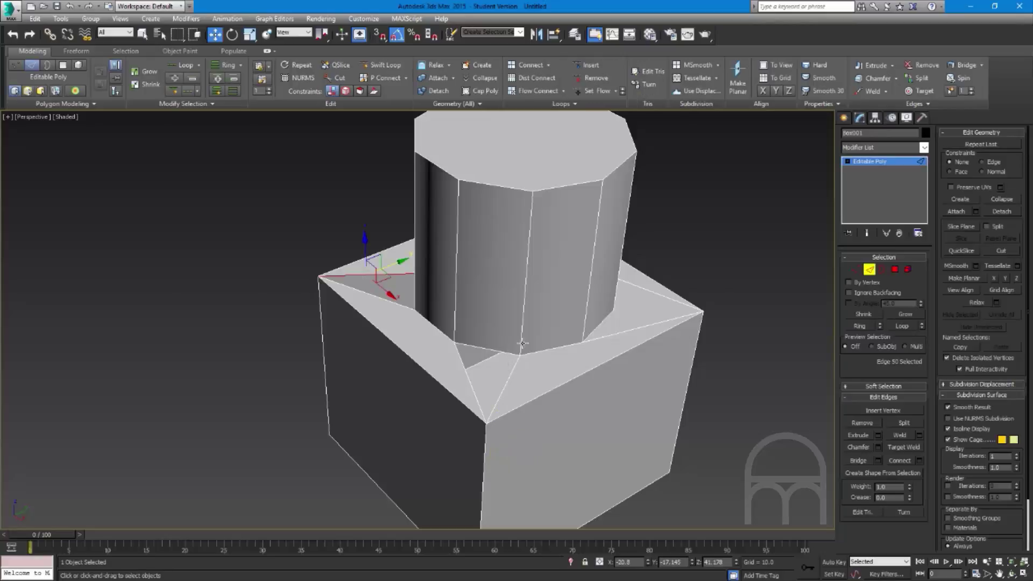
click(481, 361)
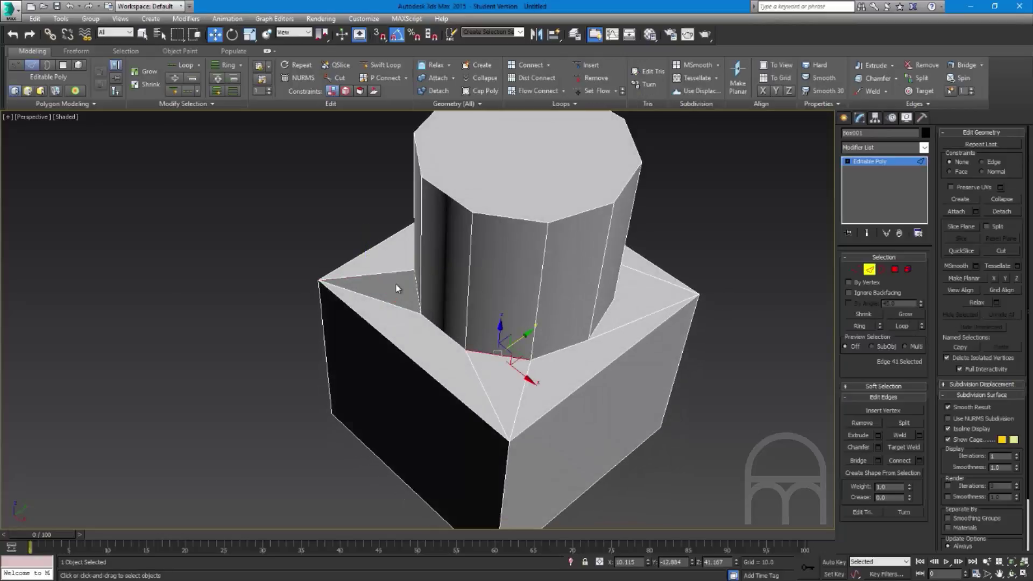
alt+middle_drag(480, 362, 415, 282)
click(389, 302)
scroll(376, 308, up, 5)
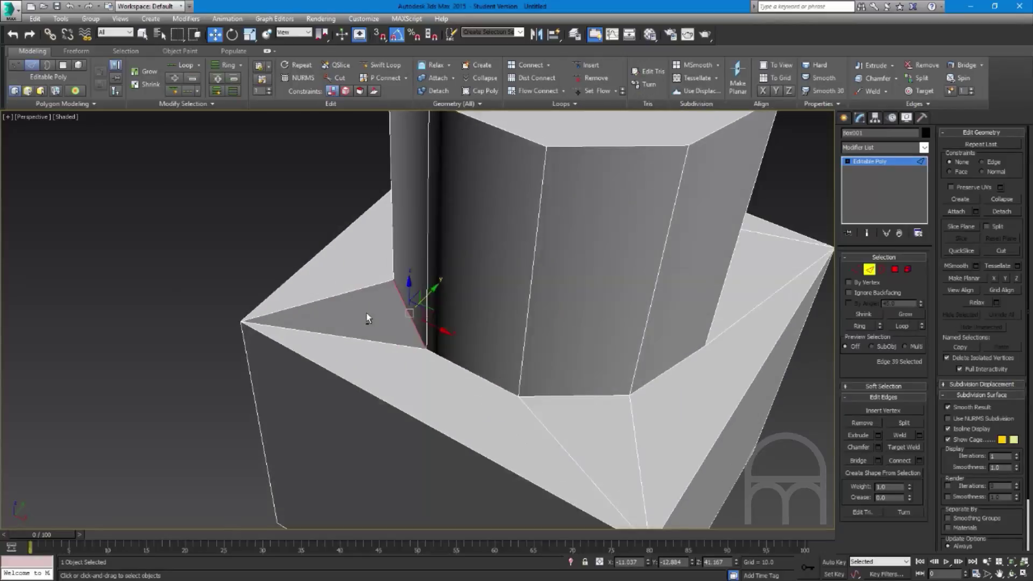
Try extending the selected bottom edge into new faces past the box and far out from the object, undoing the copies
shift+drag(433, 304, 254, 343)
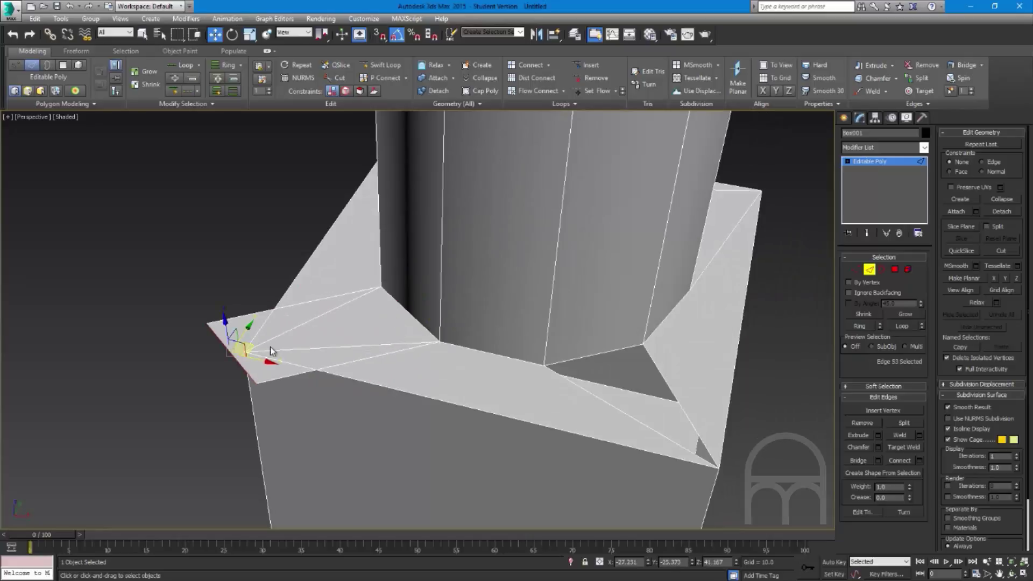
key(ctrl+z)
shift+drag(411, 312, 212, 134)
scroll(257, 154, down, 6)
alt+middle_drag(302, 241, 353, 289)
drag(298, 235, 5, 344)
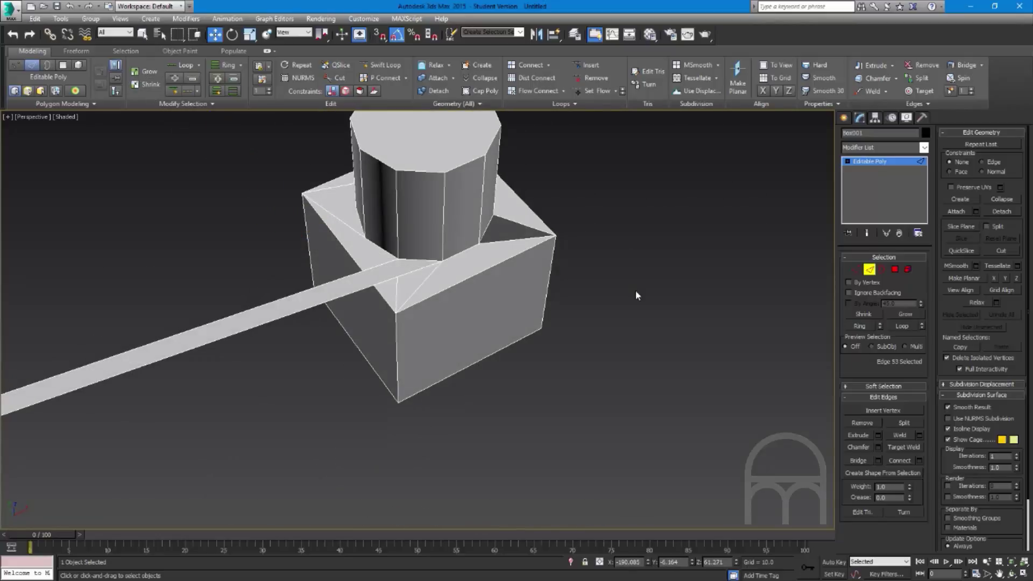
alt+middle_drag(635, 289, 525, 264)
scroll(471, 358, down, 5)
scroll(295, 398, up, 2)
alt+middle_drag(294, 397, 346, 382)
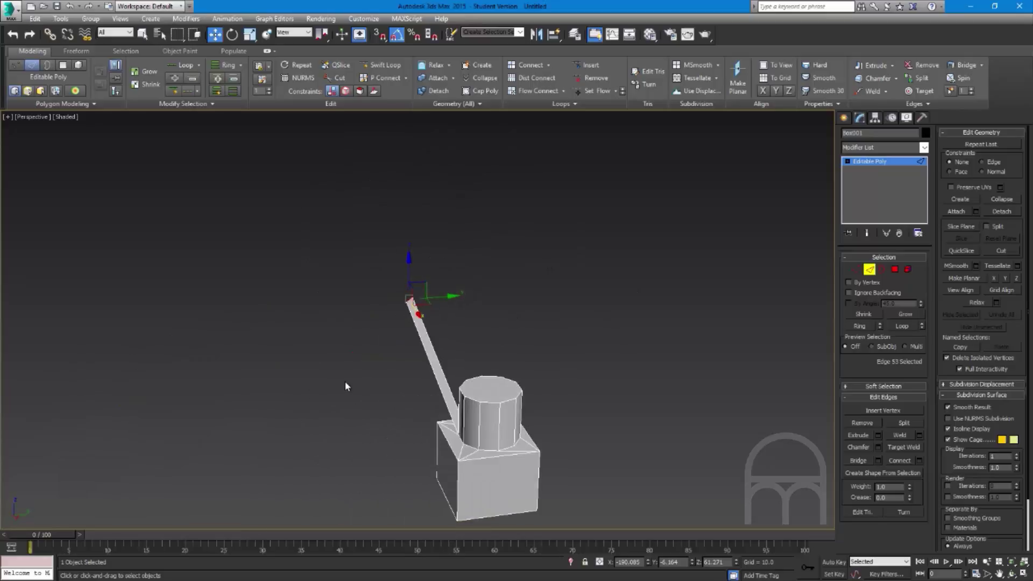
key(ctrl+z)
key(ctrl+z)
Extend the cylinder's bottom edge into a new face reaching past the box corner and align its free edge around that corner
scroll(451, 423, up, 10)
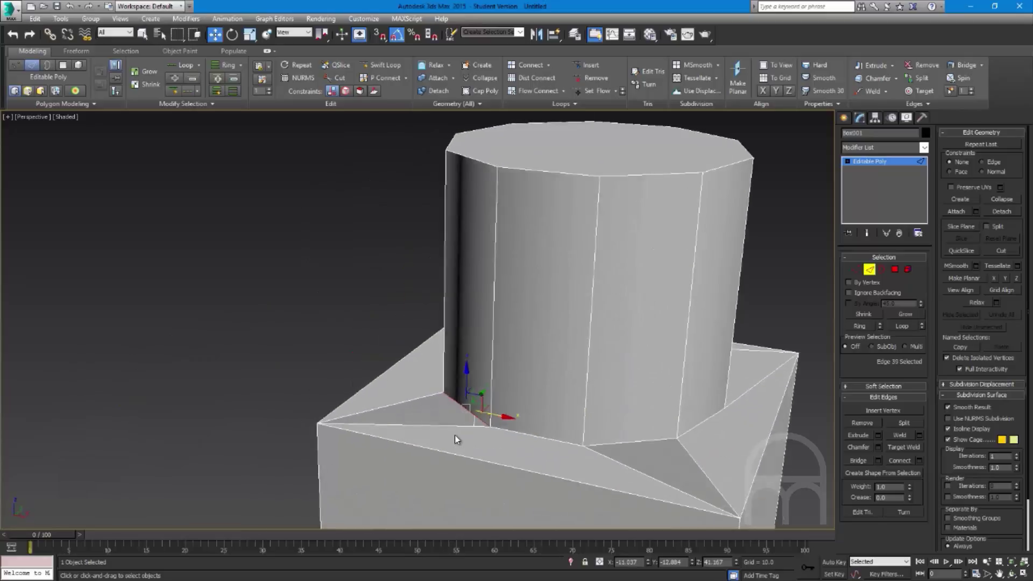
shift+drag(487, 403, 290, 423)
alt+middle_drag(289, 423, 346, 393)
scroll(304, 389, up, 3)
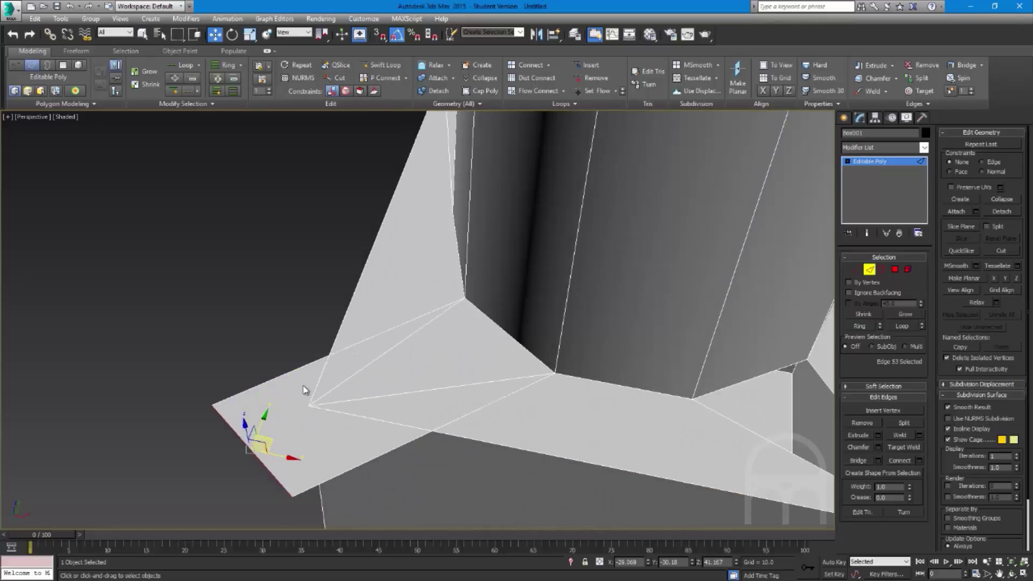
drag(272, 437, 299, 409)
alt+middle_drag(262, 412, 290, 393)
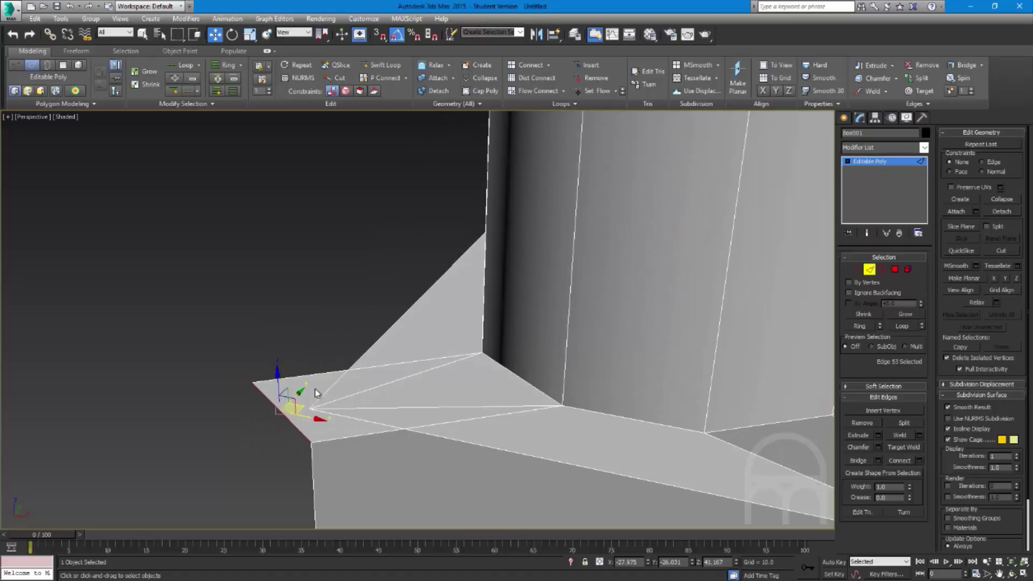
Try raising the new face's free edge and then collapsing it, undoing both edits
drag(291, 393, 291, 264)
key(ctrl+z)
alt+middle_drag(353, 392, 366, 405)
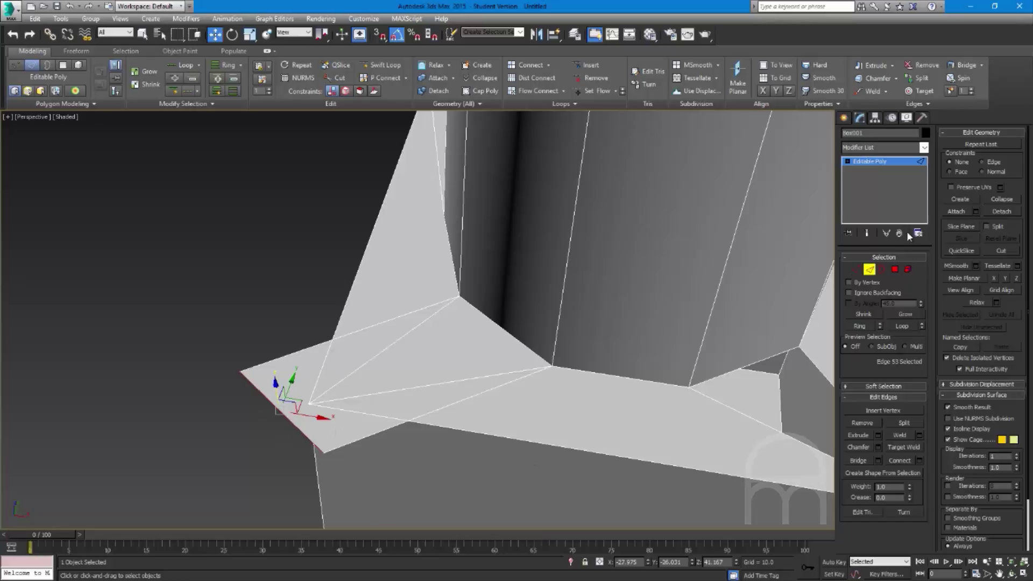
click(1010, 201)
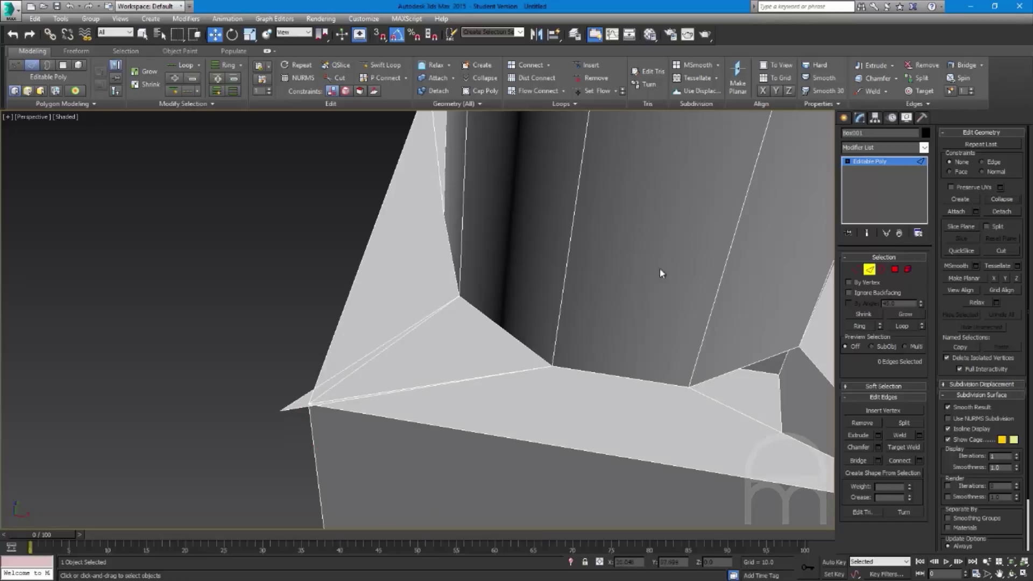
key(ctrl+z)
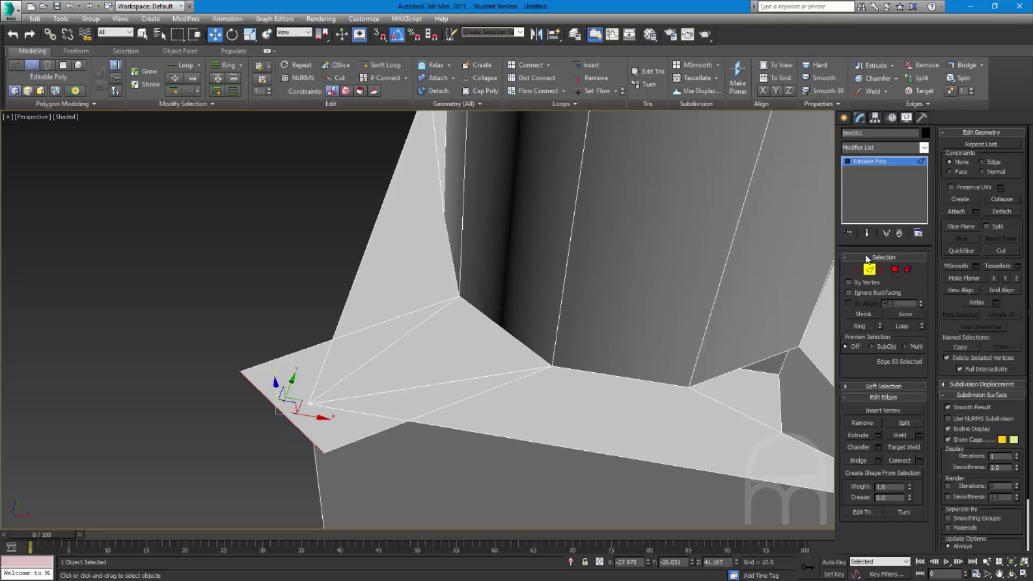
Try to target weld the new face's two outer vertices together in Vertex level, and undo the edit
click(857, 269)
right_click(324, 453)
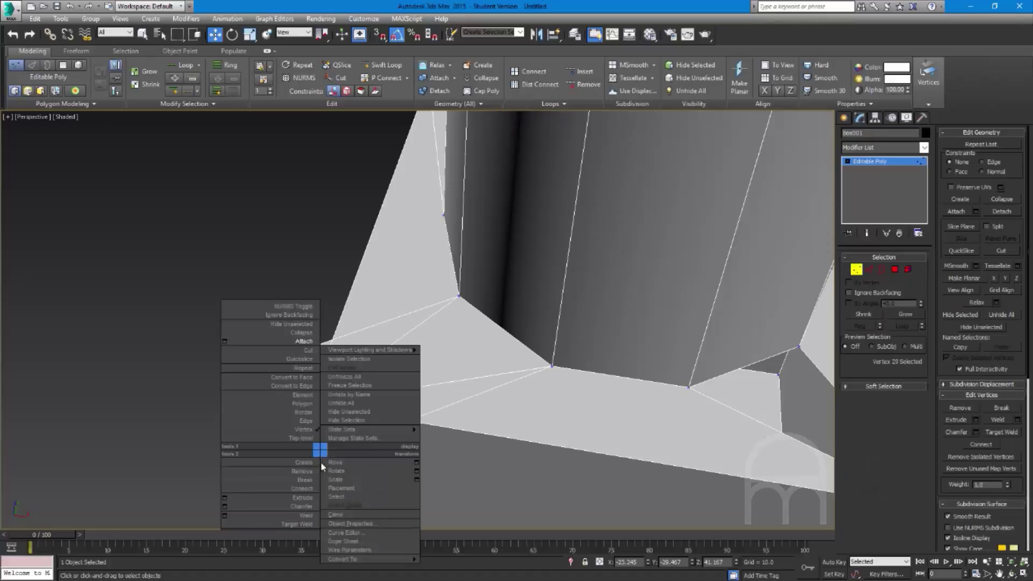
click(285, 430)
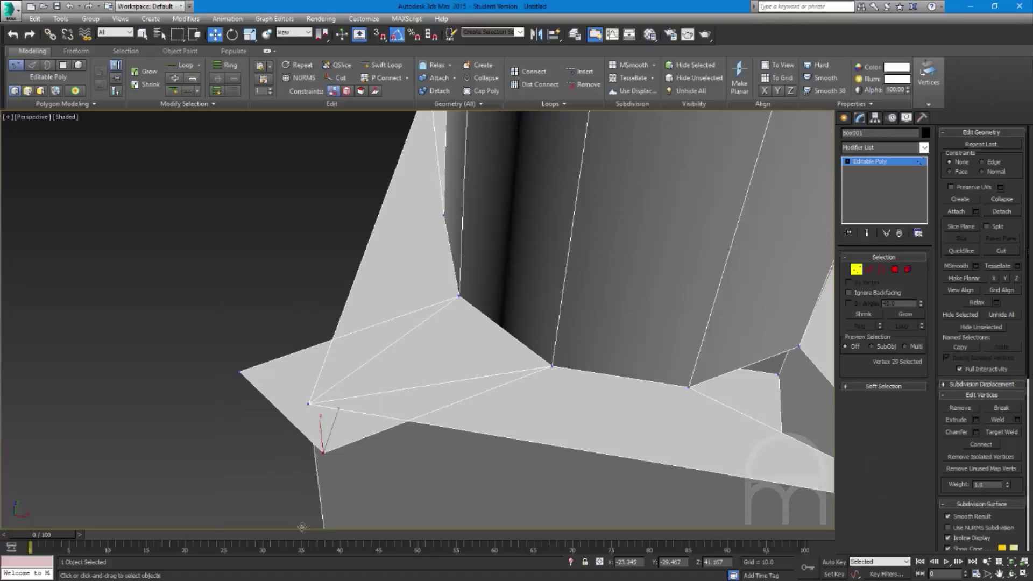
click(240, 372)
key(w)
key(ctrl+z)
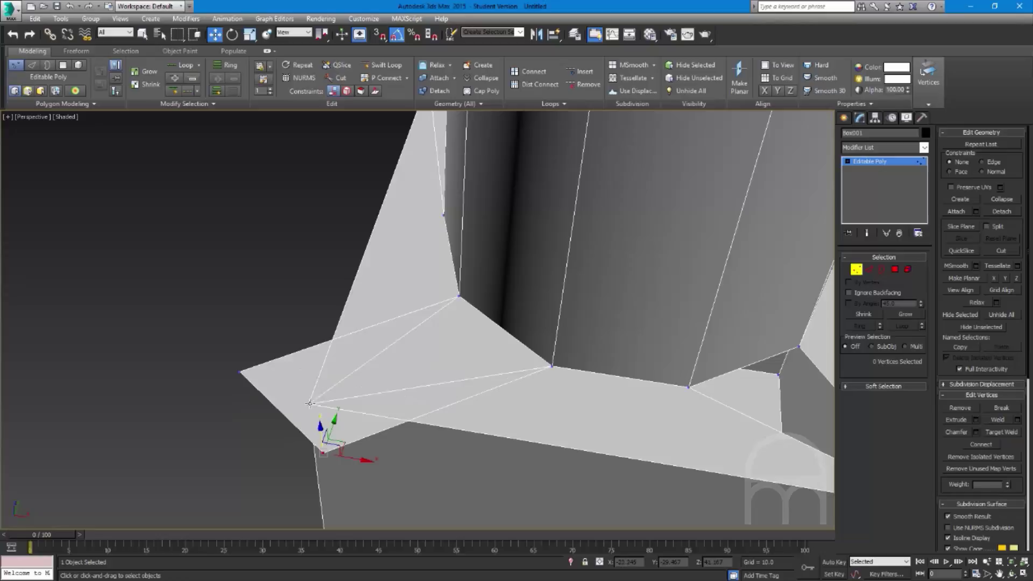
Reselect the new face's free edge in Edge level, collapse it, and undo the collapse
key(2)
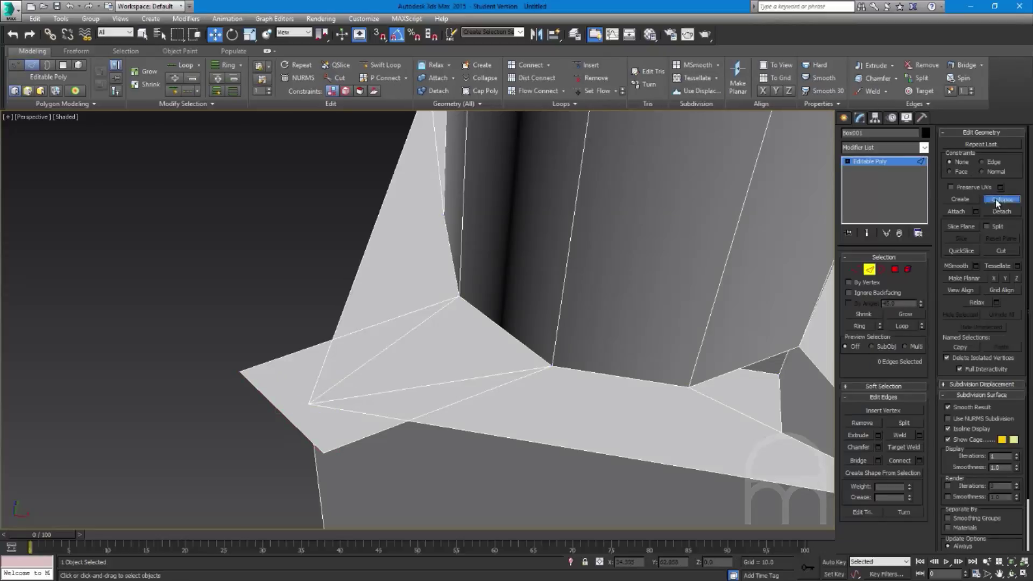
click(271, 400)
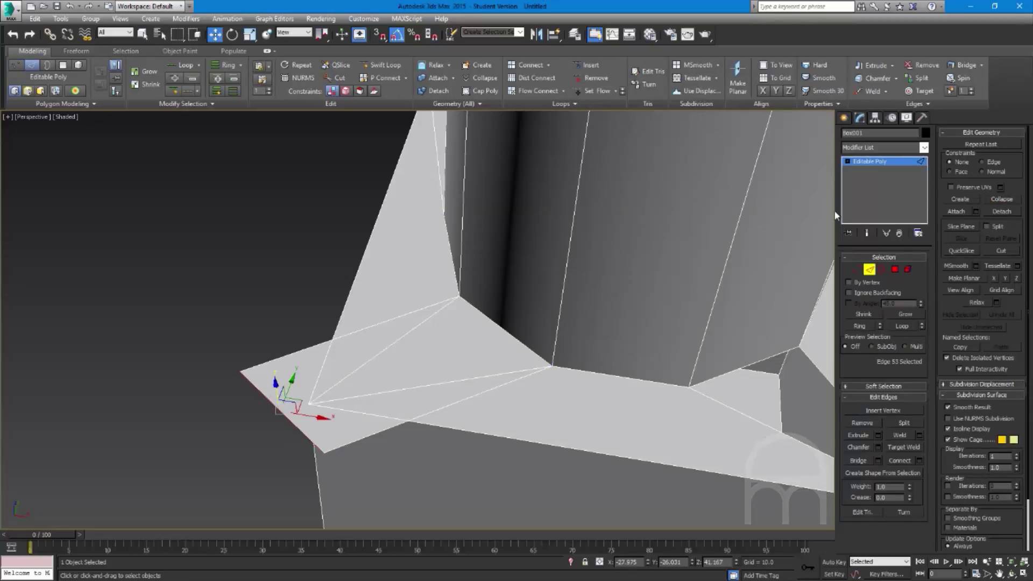
click(990, 202)
key(ctrl+z)
Try welding the new face's two outer vertices by raising the Weld threshold, and cancel the weld
key(1)
click(239, 371)
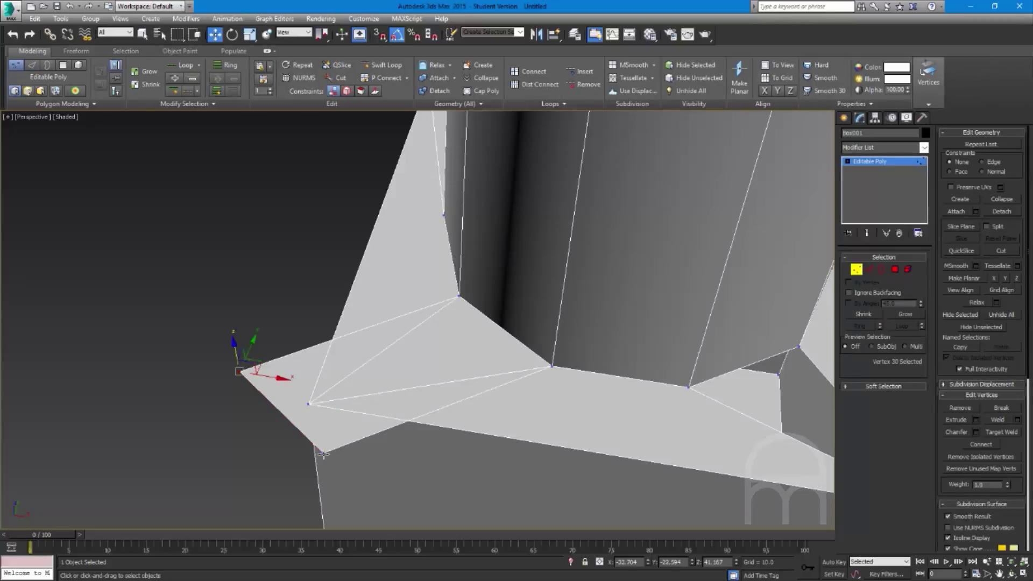
ctrl+click(323, 453)
click(1017, 420)
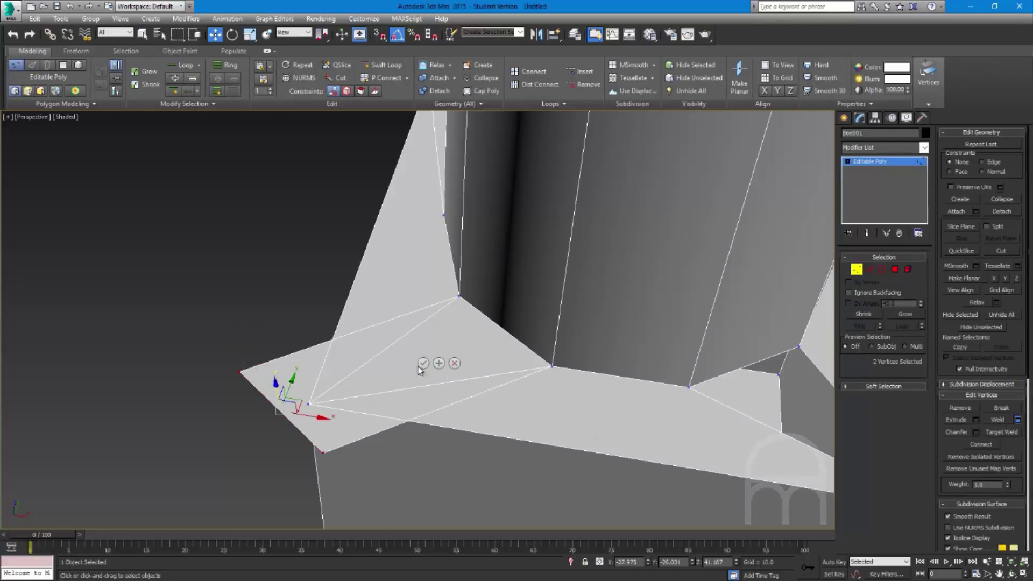
drag(425, 326, 414, 229)
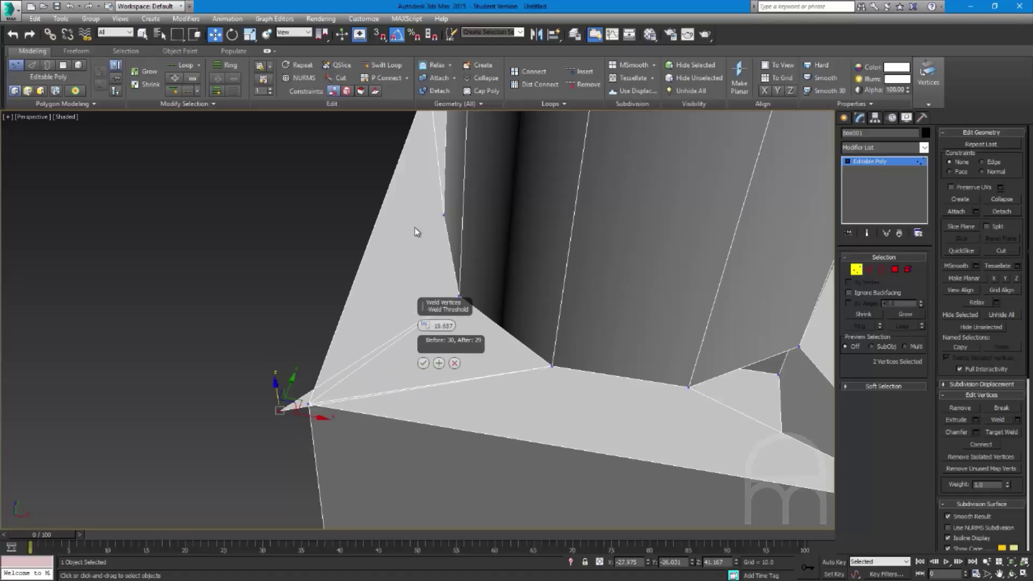
click(455, 363)
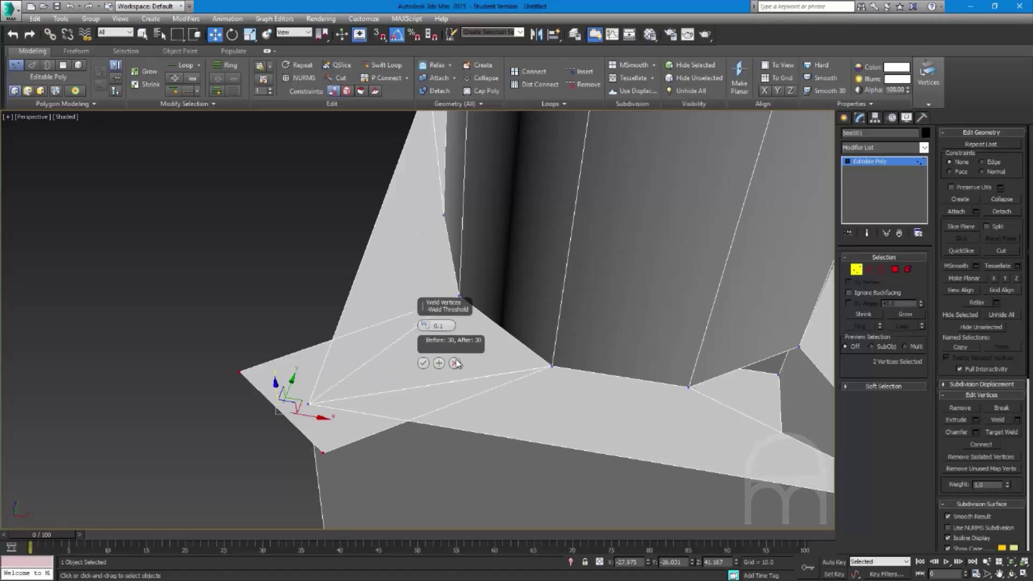
Try collapsing the two selected outer vertices into one, and undo the collapse
click(1014, 200)
key(z)
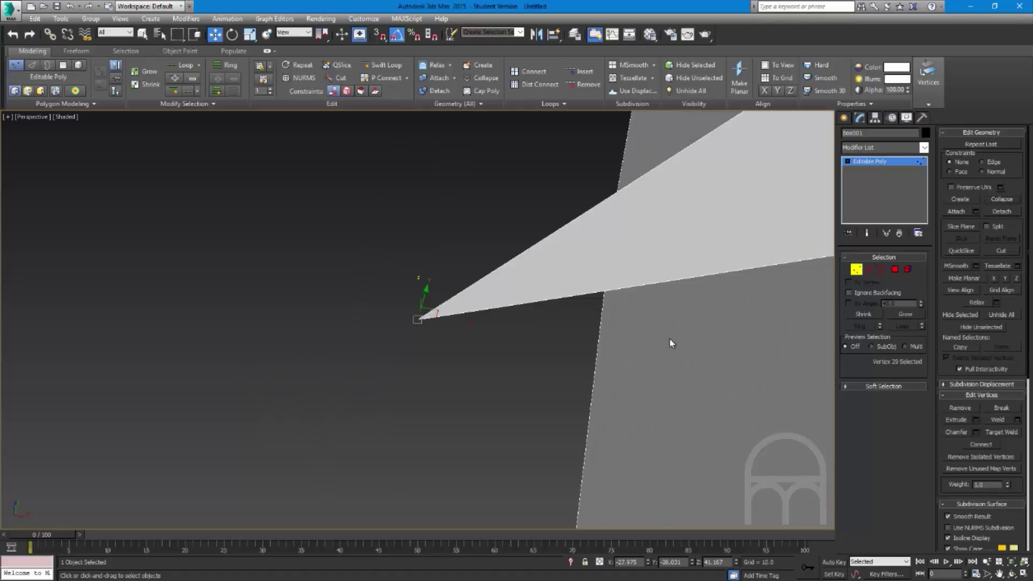
scroll(672, 343, down, 3)
key(ctrl+z)
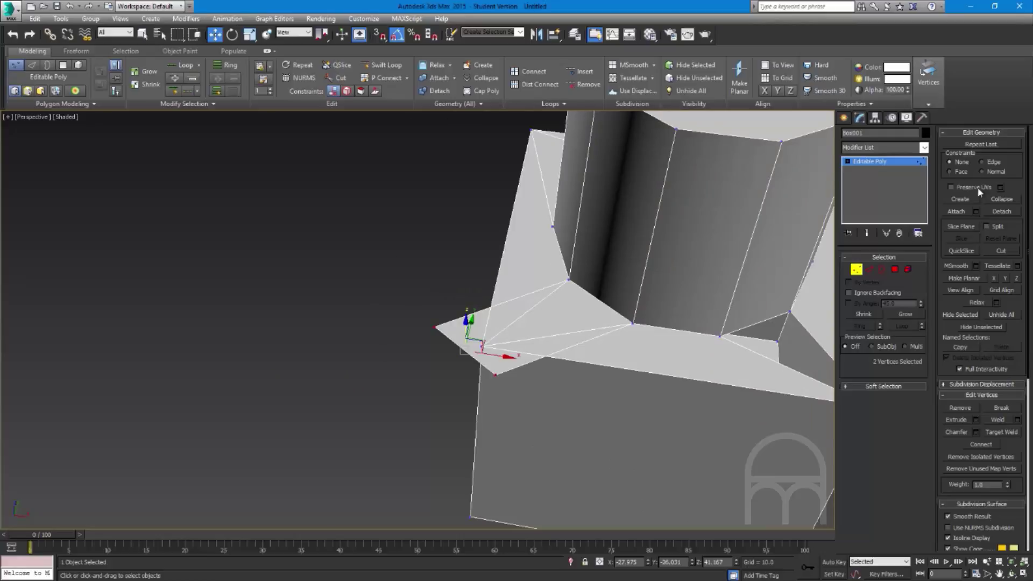
Collapse the new face's free edge to a single vertex and select that vertex in Vertex level
key(2)
click(1004, 200)
middle_drag(659, 270, 497, 307)
scroll(551, 326, down, 3)
scroll(425, 388, up, 3)
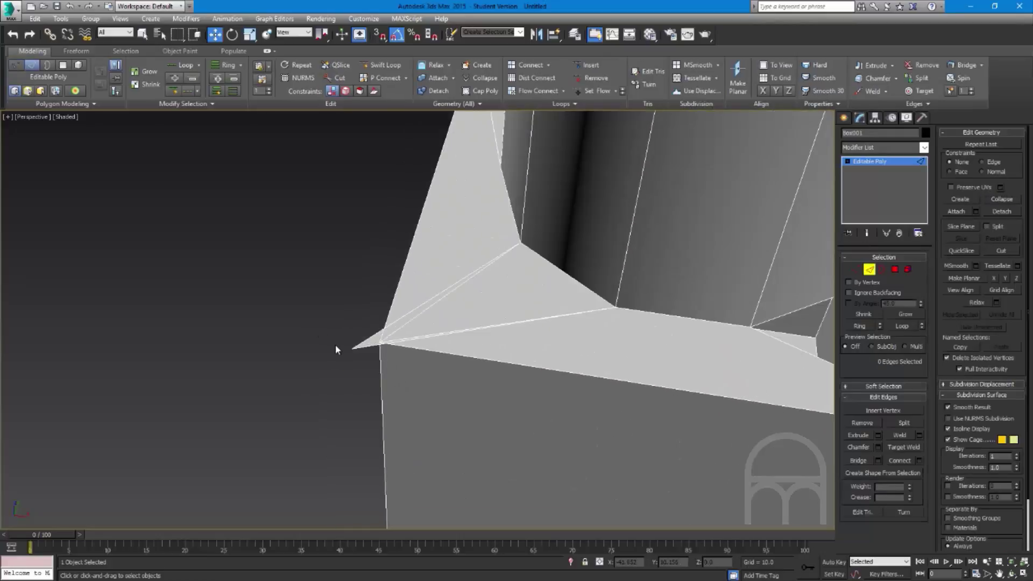
key(1)
click(352, 348)
mouse_move(389, 352)
alt+middle_down()
mouse_move(399, 328)
mouse_move(388, 333)
alt+middle_up()
Raise the collapsed vertex above the box corner and compare it with the box's own corner vertex
drag(352, 325, 350, 191)
alt+middle_drag(402, 188, 384, 264)
middle_drag(385, 264, 443, 314)
click(472, 405)
click(447, 312)
middle_drag(533, 327, 463, 303)
alt+middle_drag(463, 303, 498, 306)
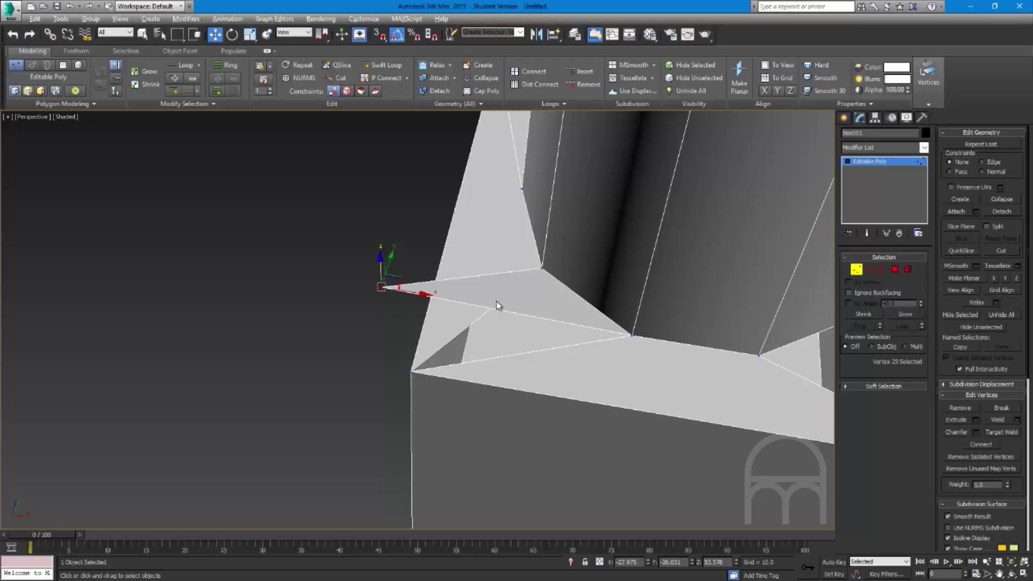
Turn on 3D snapping and enable the Vertex snap option in the grid and snap settings
click(379, 34)
right_click(380, 33)
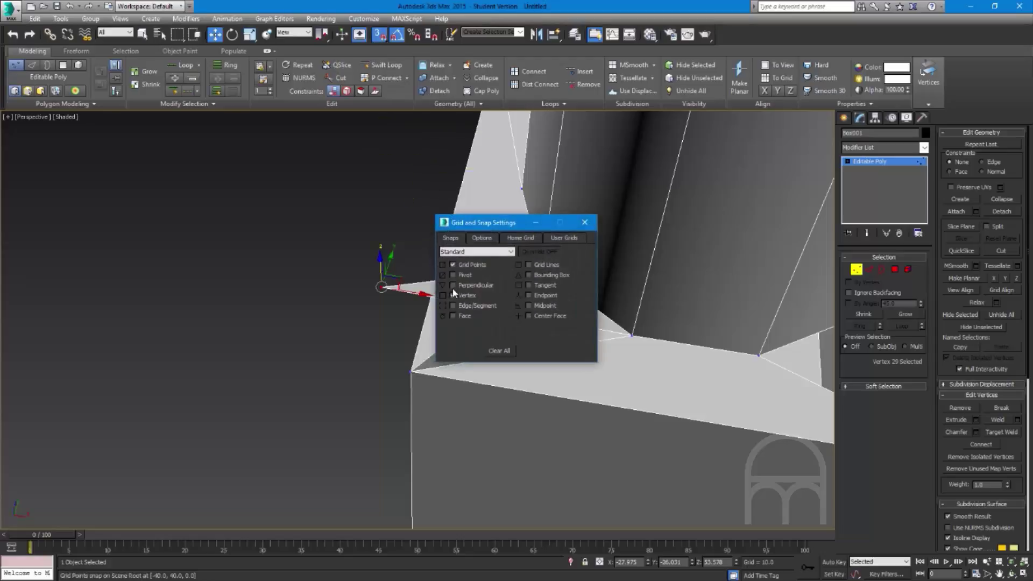
click(585, 222)
Check the Enable Axis Constraints snap option and snap the raised vertex onto the box's corner vertex
drag(381, 287, 410, 376)
key(ctrl+z)
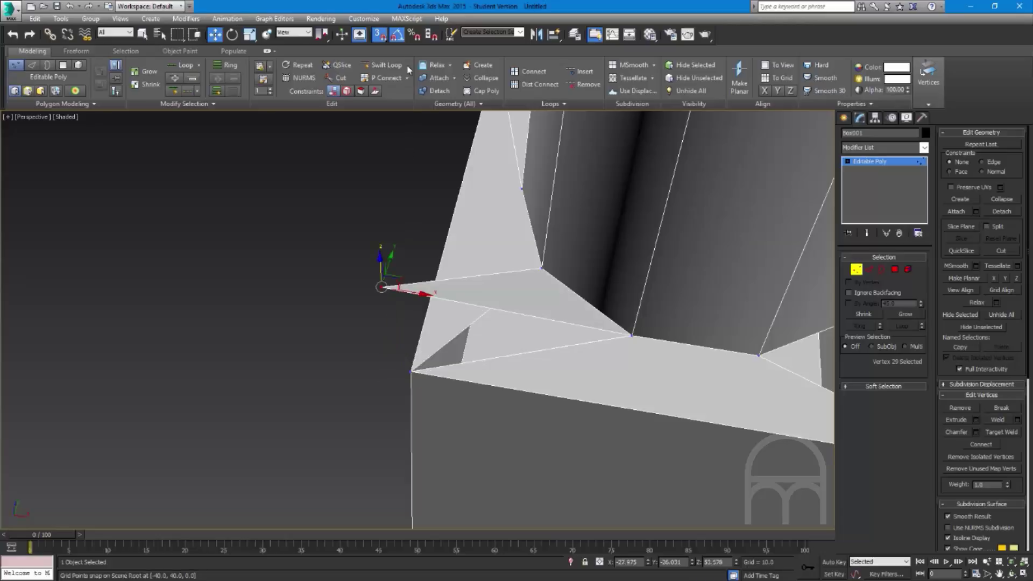
right_click(381, 36)
click(485, 239)
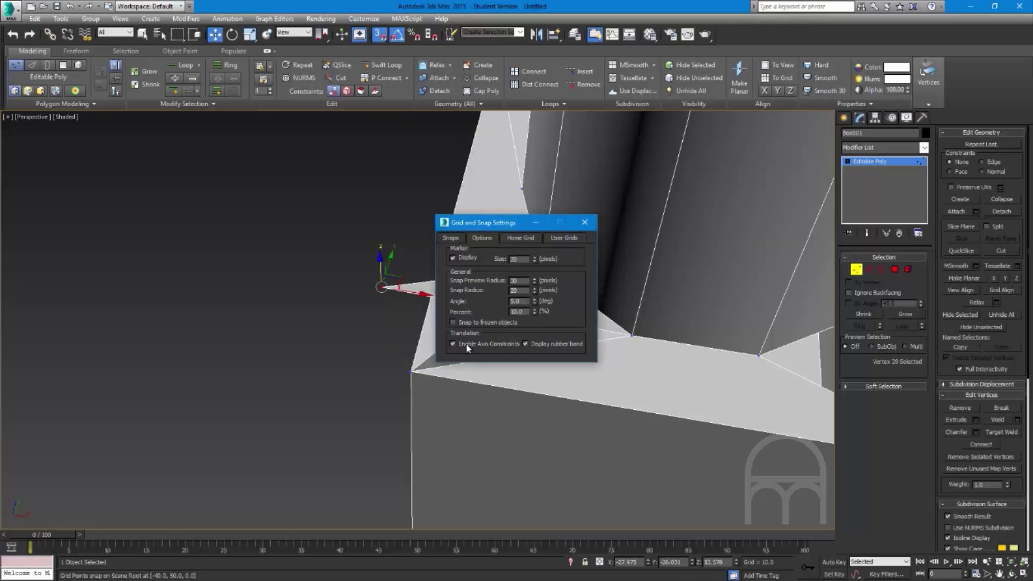
click(585, 223)
drag(382, 284, 411, 371)
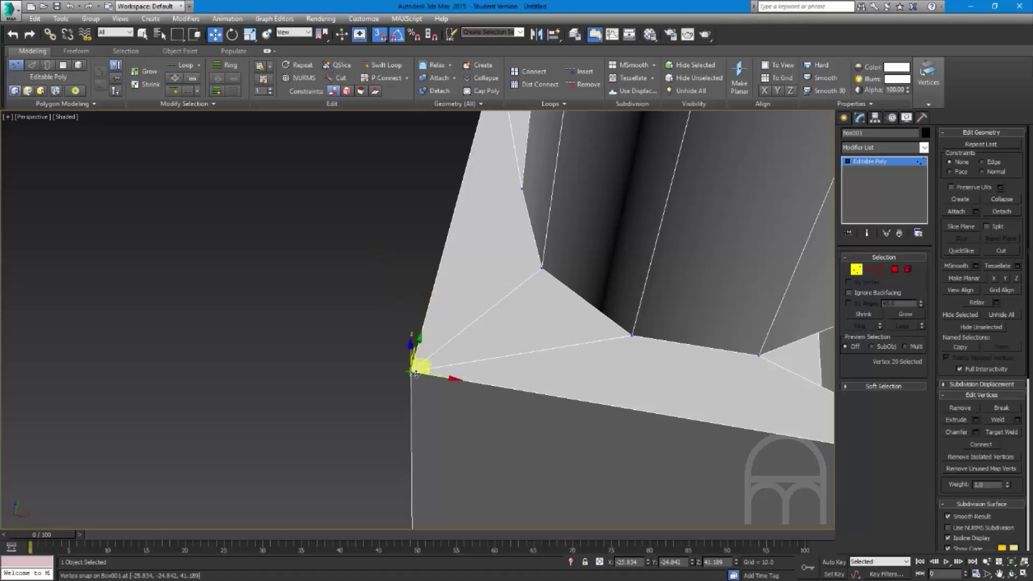
Deselect the snapped vertex and switch to Polygon level at the box corner
click(285, 337)
scroll(454, 369, up, 5)
key(4)
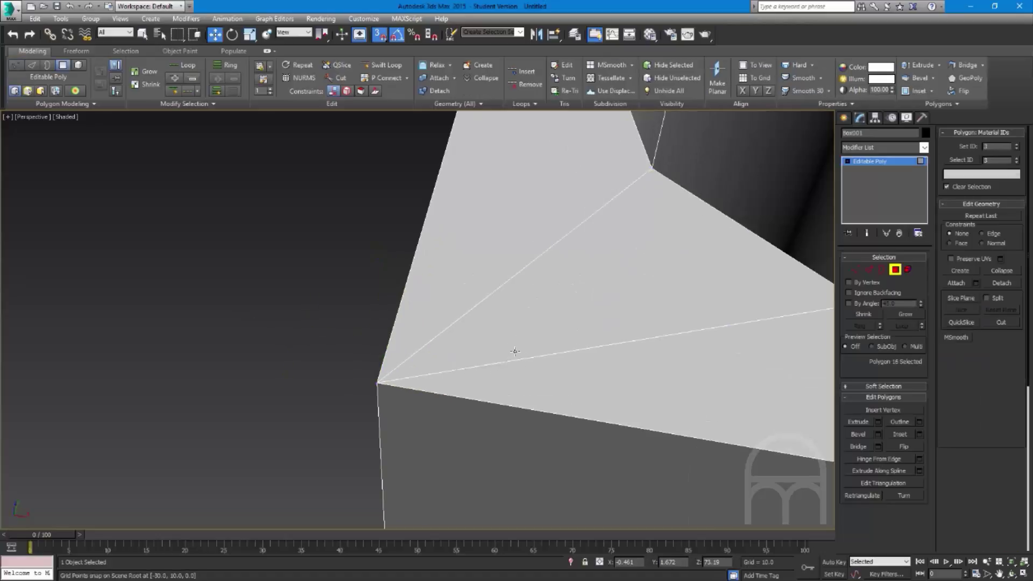
Select the triangular polygon at the box corner and turn off 3D snapping
click(482, 353)
alt+middle_drag(461, 353, 486, 348)
key(s)
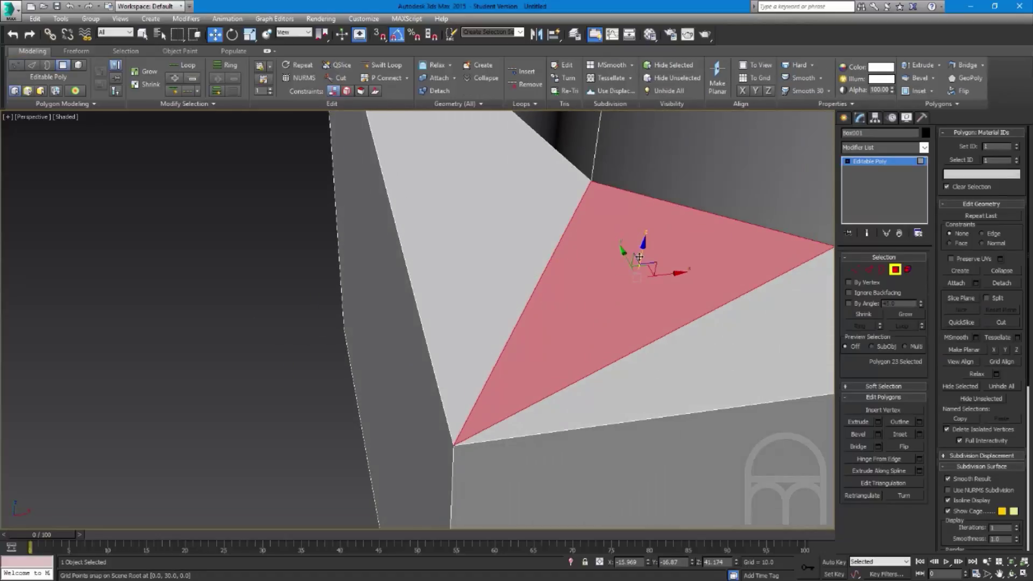
Raise the corner triangle polygon off the box and undo the move
drag(643, 253, 648, 199)
mouse_move(648, 199)
alt+middle_down()
mouse_move(622, 153)
mouse_move(653, 201)
alt+middle_up()
key(ctrl+z)
scroll(652, 201, down, 4)
alt+middle_drag(538, 223, 426, 352)
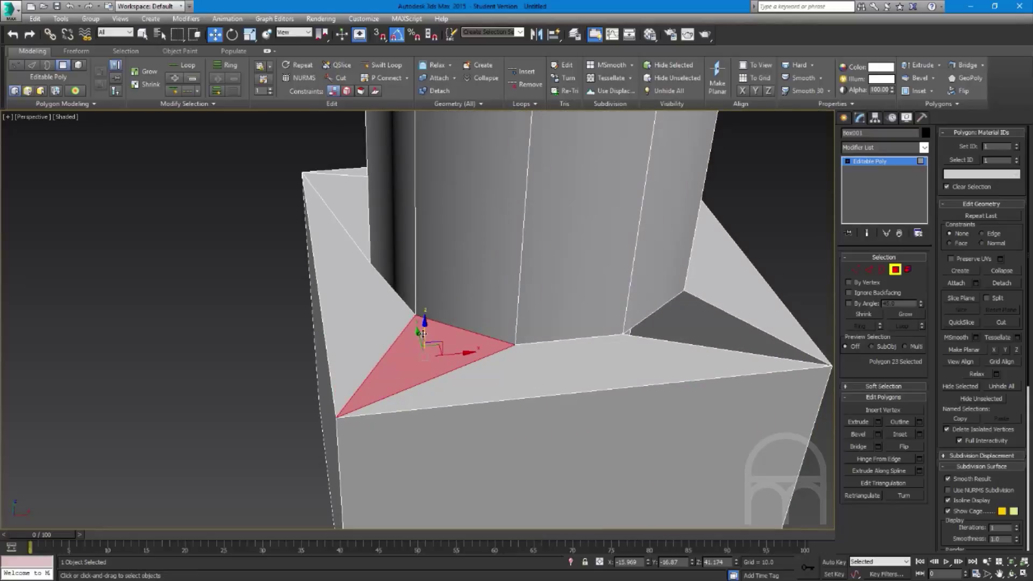
scroll(432, 344, down, 3)
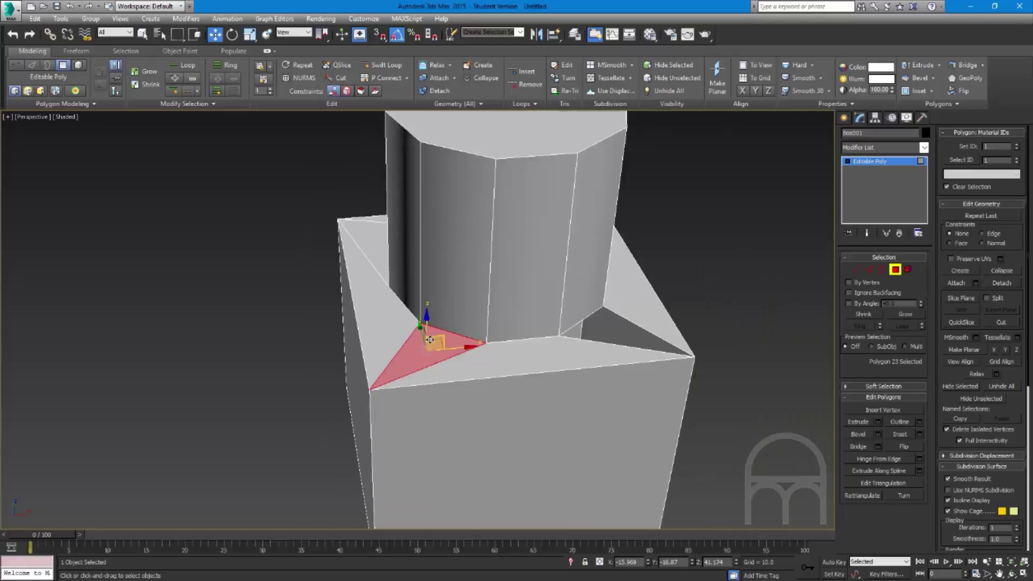
alt+middle_drag(432, 339, 429, 237)
scroll(429, 237, up, 3)
alt+middle_drag(417, 323, 382, 339)
Weld the two overlapping vertices at the box corner with a threshold of 0.1
key(1)
click(331, 413)
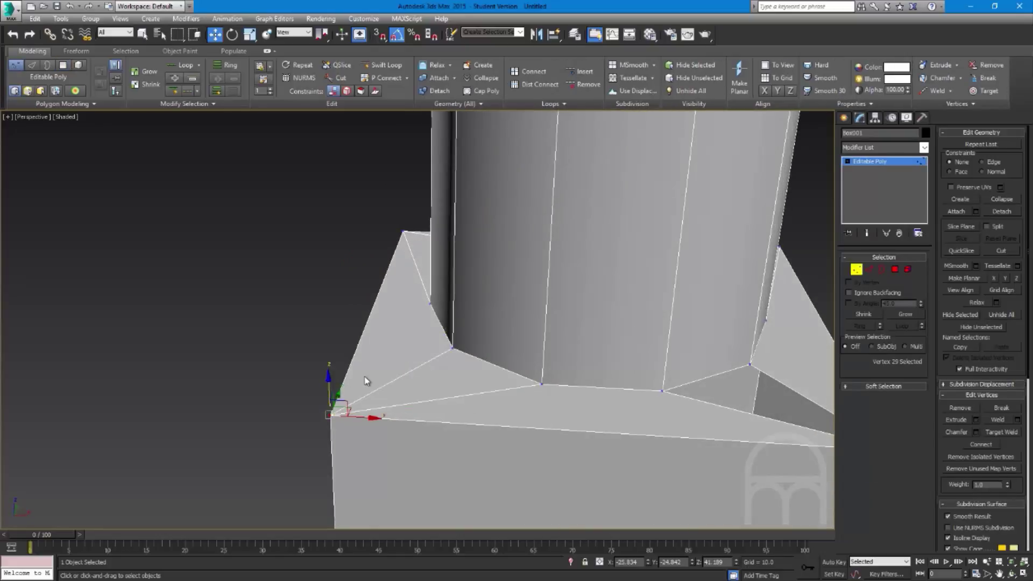
alt+middle_drag(365, 376, 346, 352)
drag(319, 428, 347, 391)
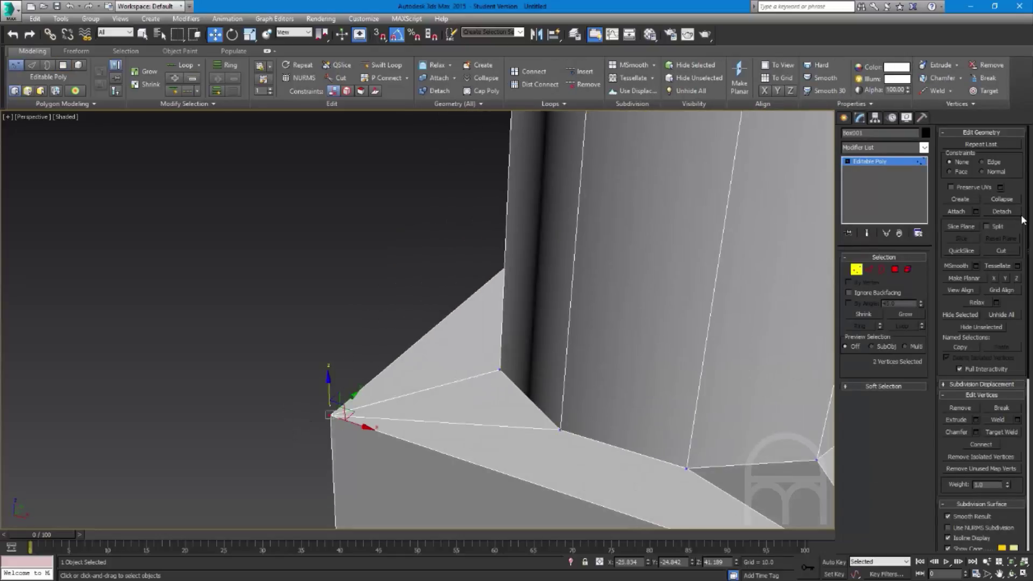
click(1017, 420)
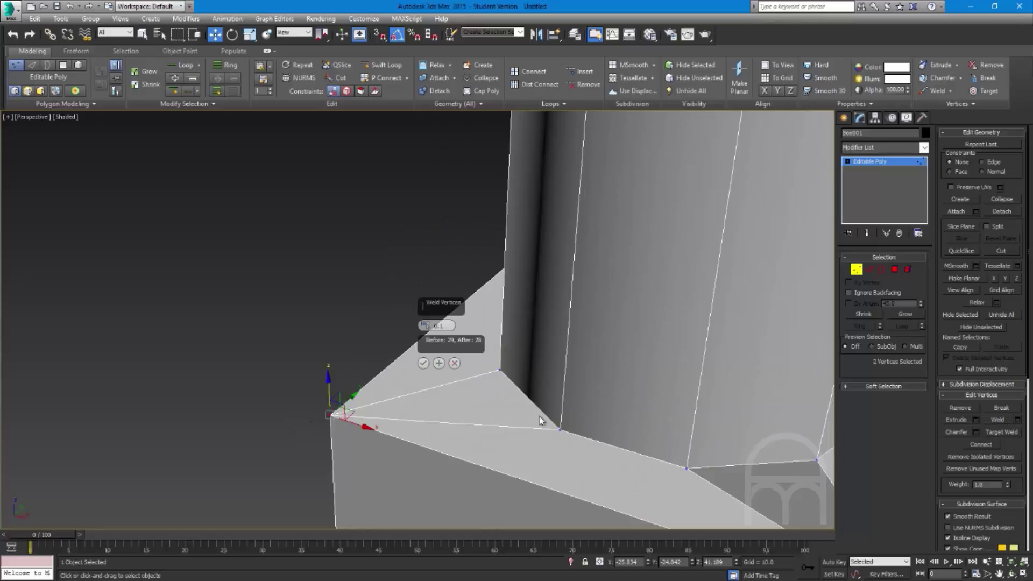
click(423, 363)
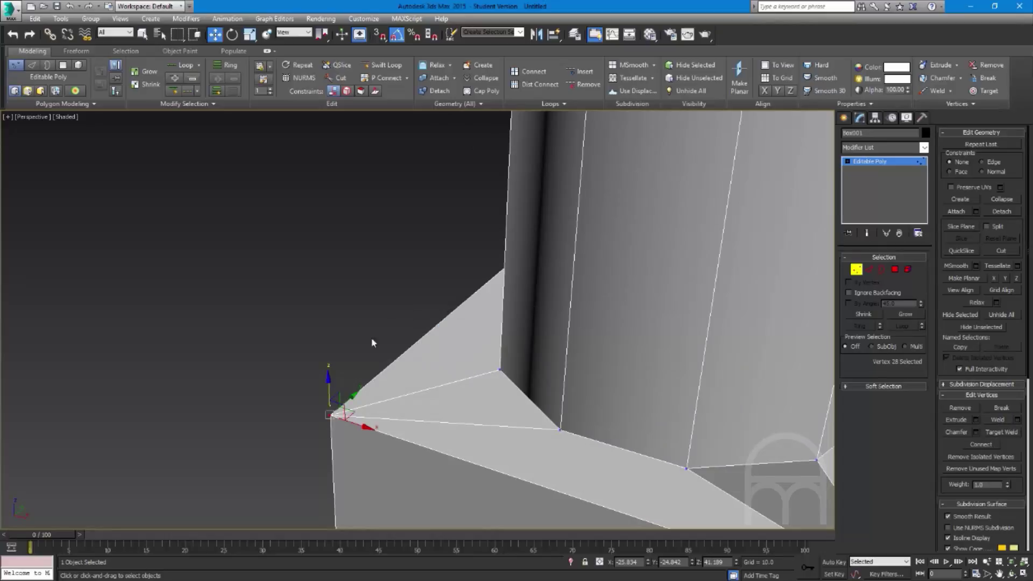
Move the welded corner vertex and an edge at the cylinder base to test the join, undoing each change
click(331, 414)
drag(328, 371, 345, 446)
key(ctrl+z)
key(2)
click(527, 397)
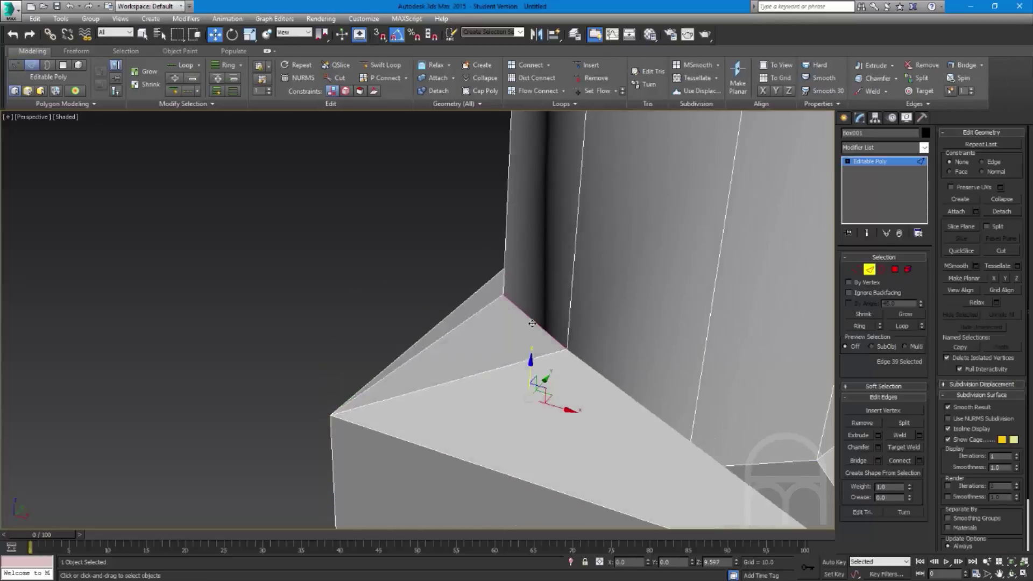
click(537, 309)
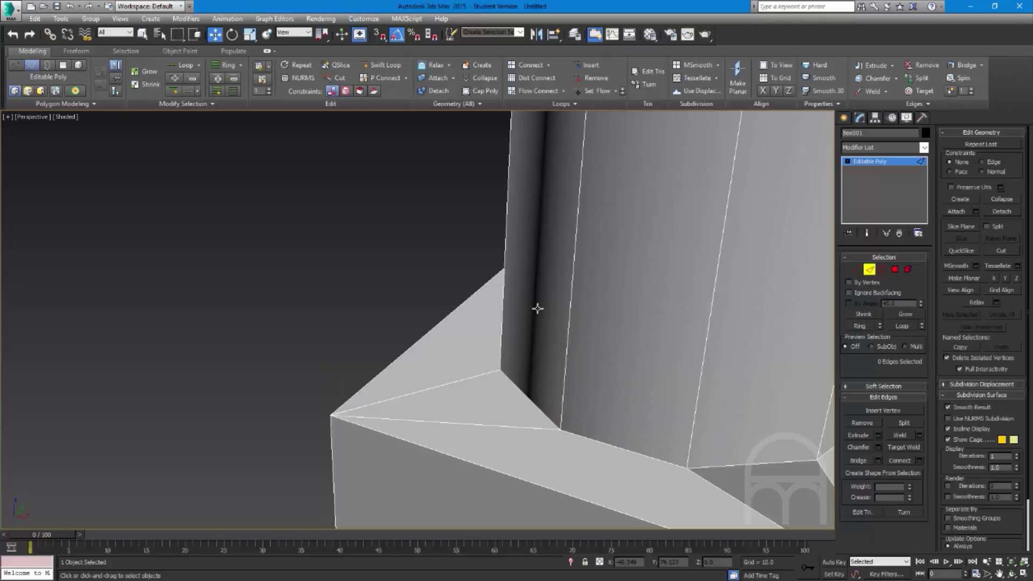
Raise the corner triangle's vertex about 4.26 units in Z above the box corner vertex
click(856, 269)
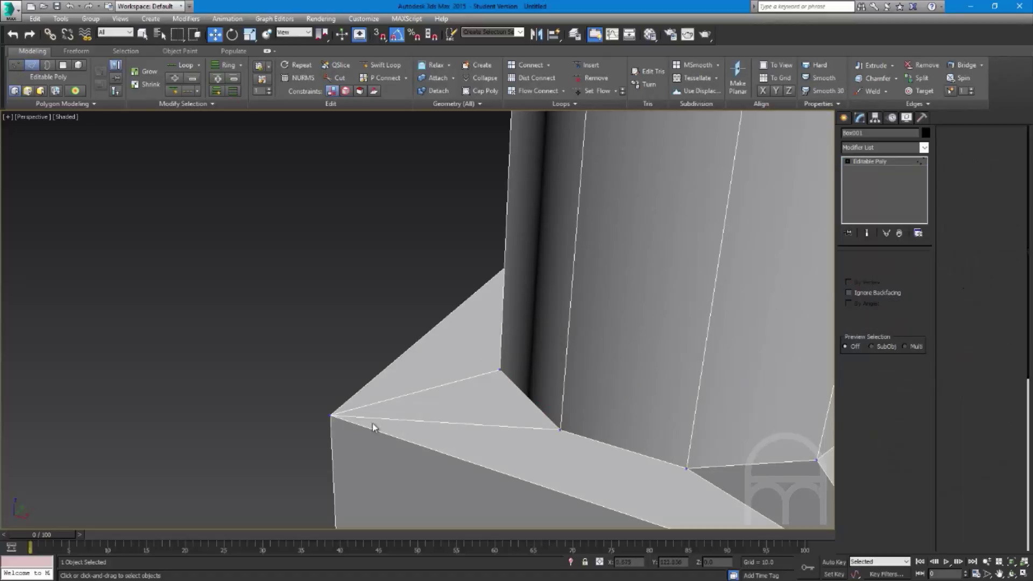
click(331, 414)
drag(330, 400, 331, 360)
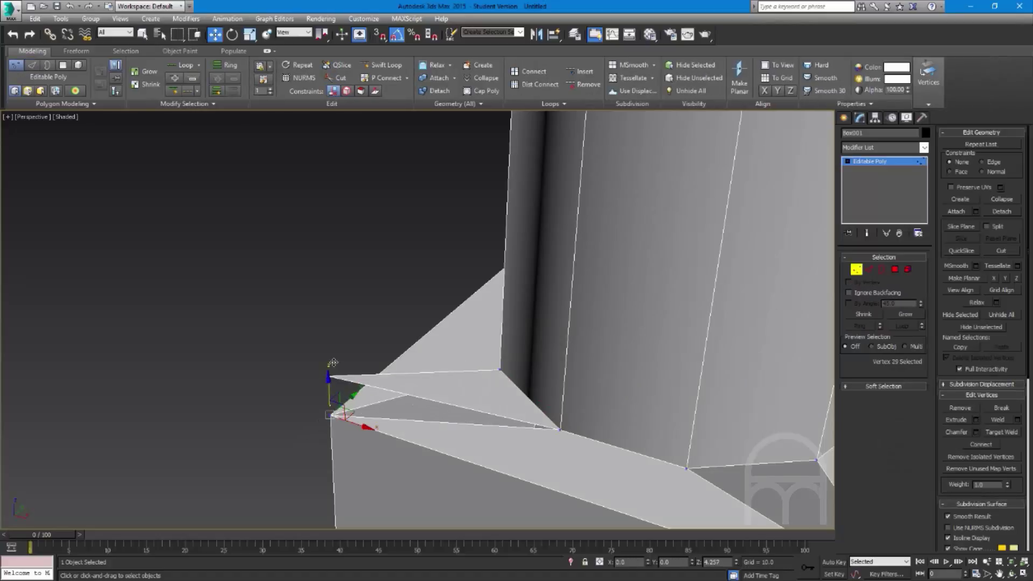
mouse_move(272, 386)
alt+middle_down()
mouse_move(320, 389)
mouse_move(267, 383)
alt+middle_up()
scroll(308, 393, up, 5)
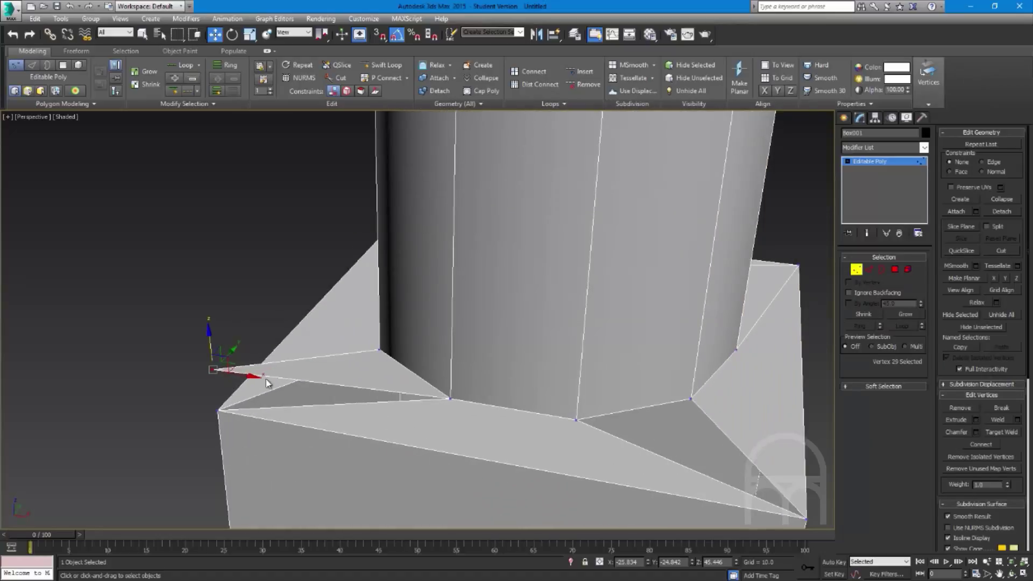
right_click(213, 371)
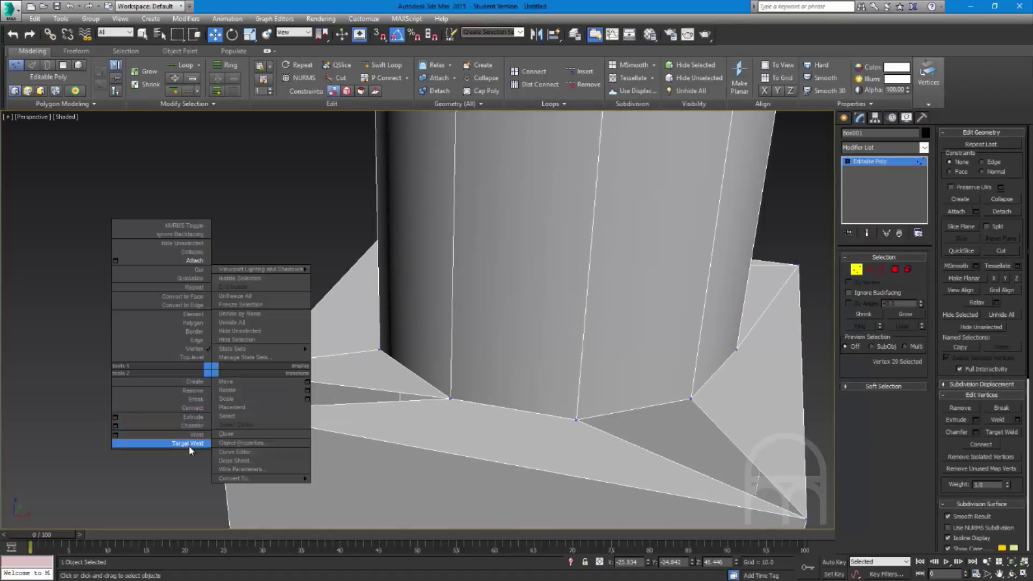
click(191, 441)
alt+middle_drag(261, 402, 268, 413)
right_click(211, 369)
right_click(209, 367)
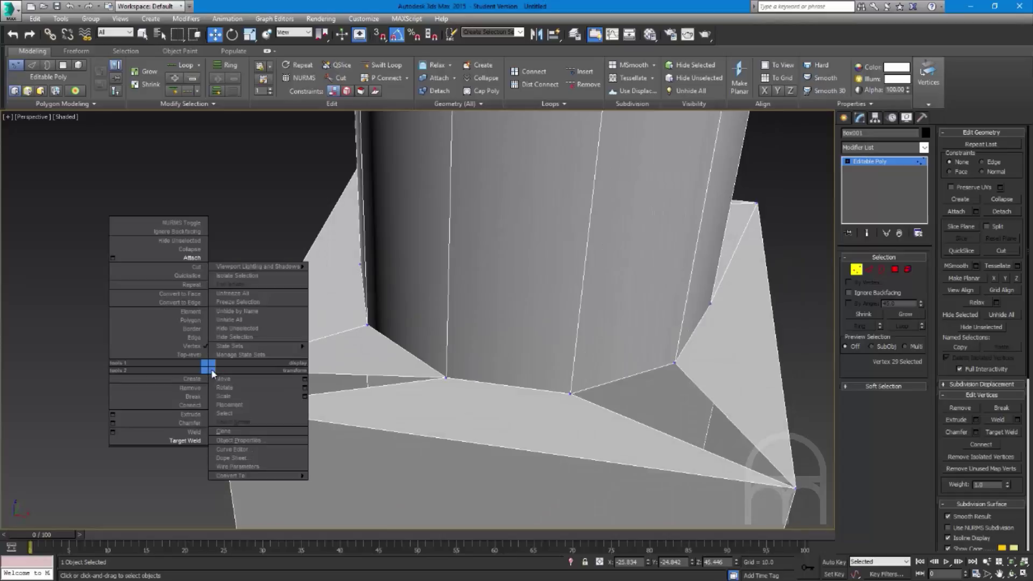
click(202, 441)
scroll(210, 415, down, 2)
scroll(218, 377, up, 5)
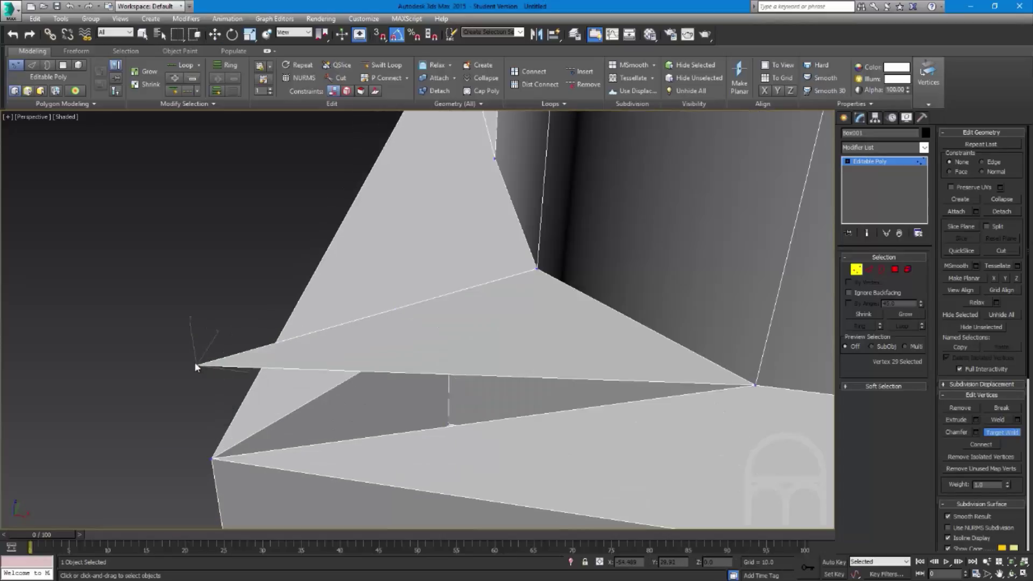
mouse_move(387, 367)
alt+middle_down()
mouse_move(420, 388)
mouse_move(450, 352)
alt+middle_up()
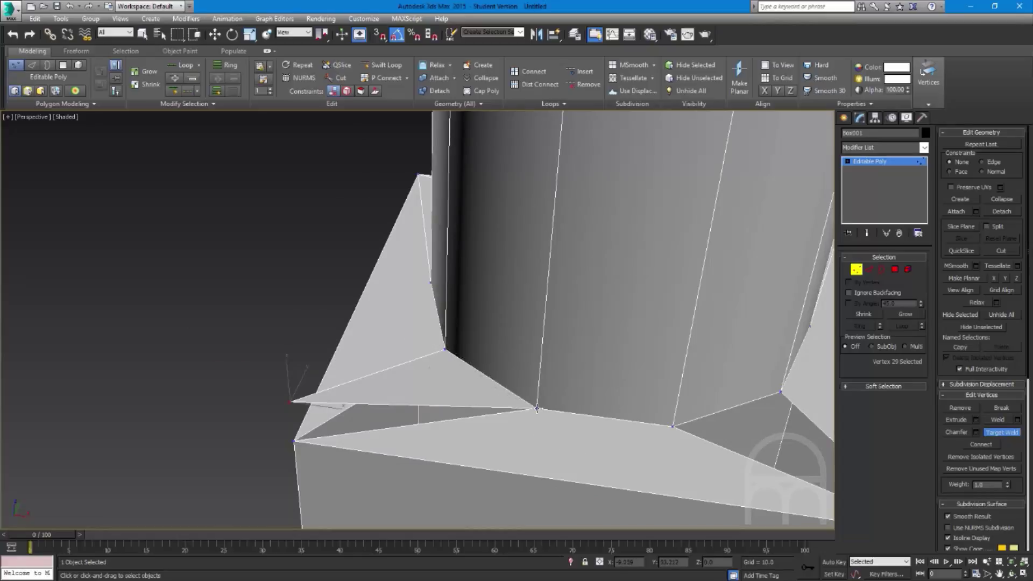
key(w)
click(392, 344)
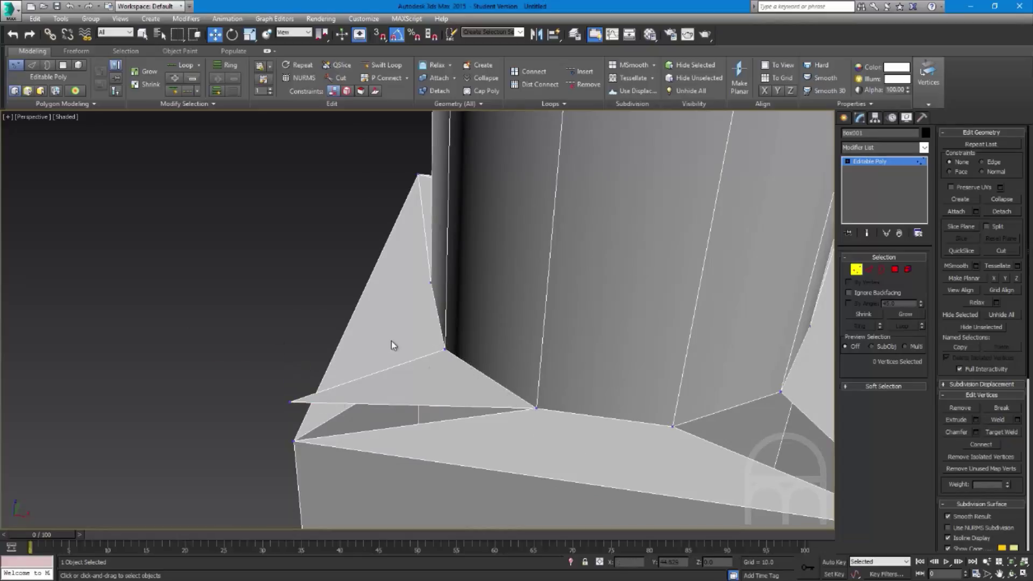
right_click(448, 354)
click(426, 427)
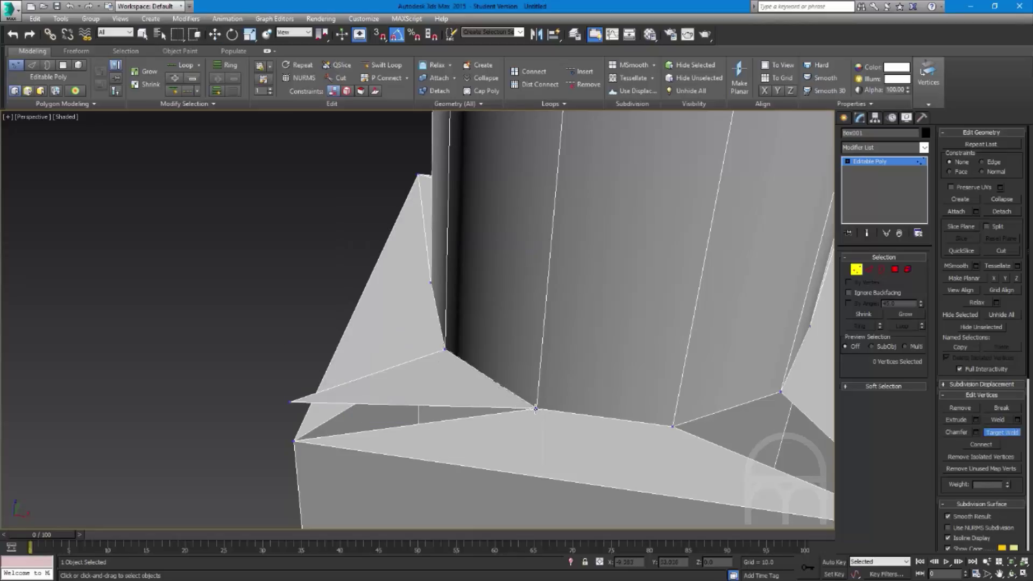
key(w)
Target Weld the raised vertex onto the box corner vertex and undo the weld
scroll(461, 411, down, 8)
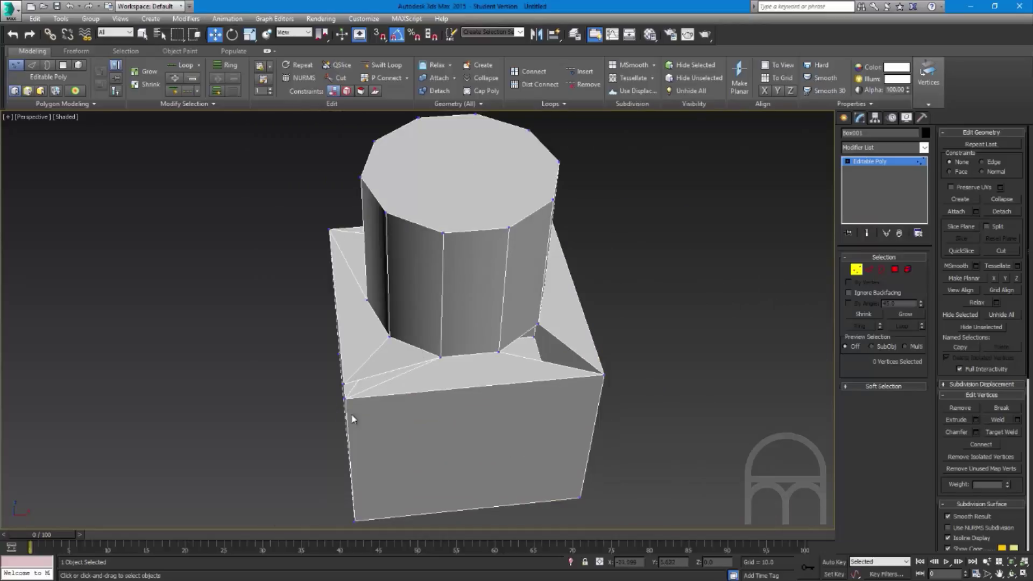
click(344, 397)
right_click(344, 397)
click(318, 469)
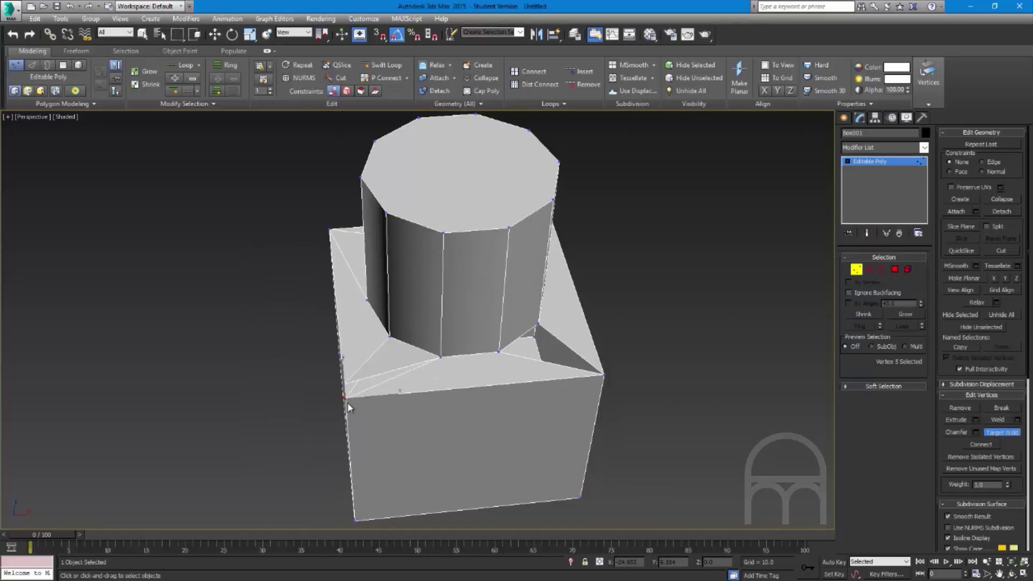
scroll(345, 383, up, 5)
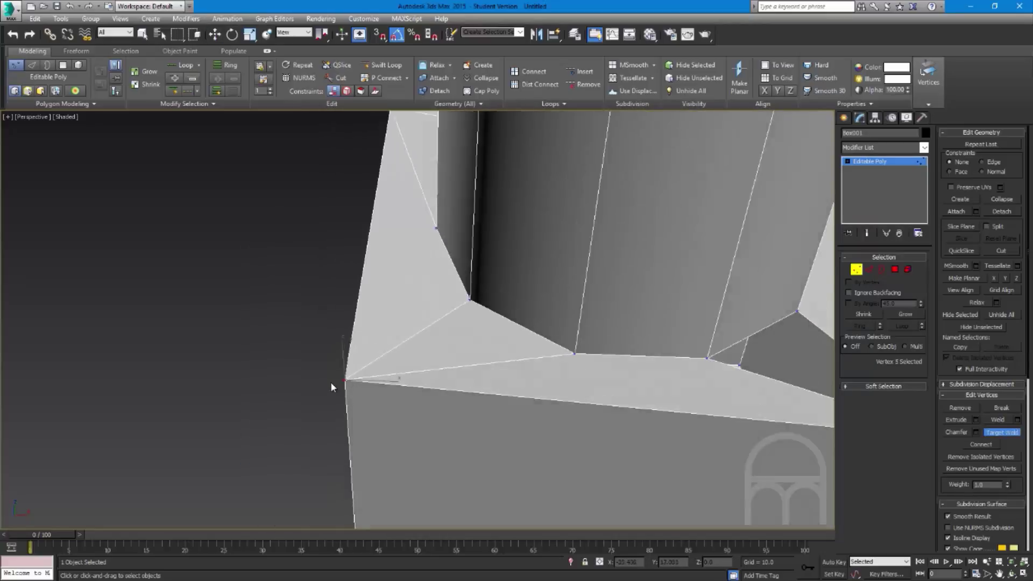
click(345, 380)
click(347, 417)
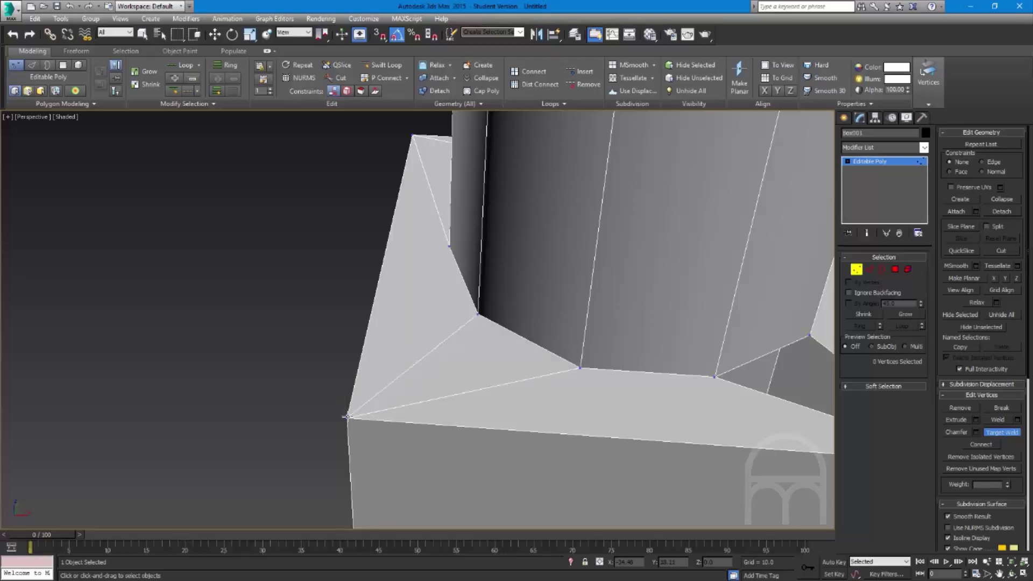
key(ctrl+z)
Target Weld the box corner vertex onto the raised vertex in the reverse direction, and undo it
click(348, 416)
click(346, 380)
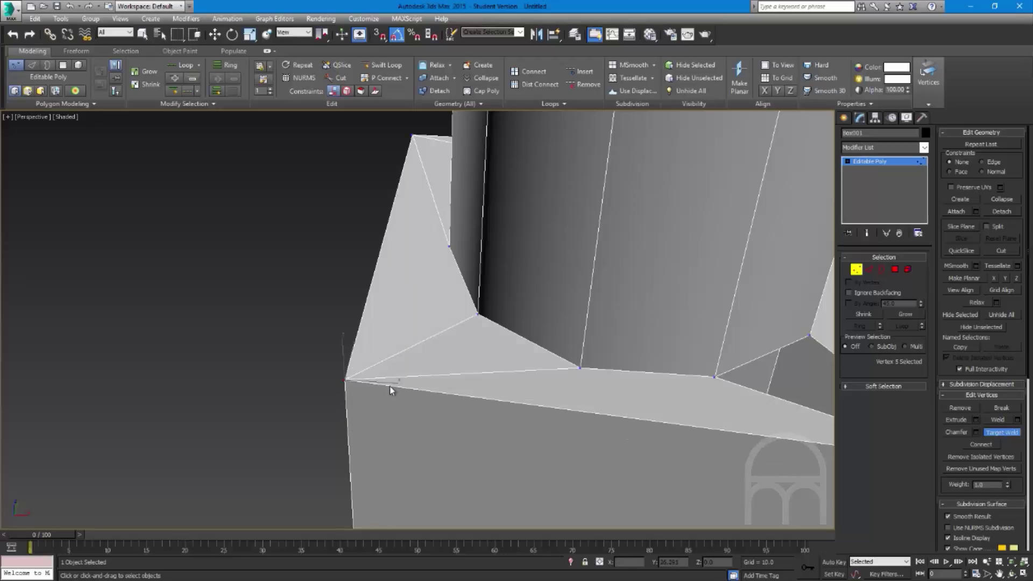
key(ctrl+z)
Try Target Weld from the box corner vertex to two vertices on the cylinder's top rim, undoing each attempt
scroll(559, 369, down, 6)
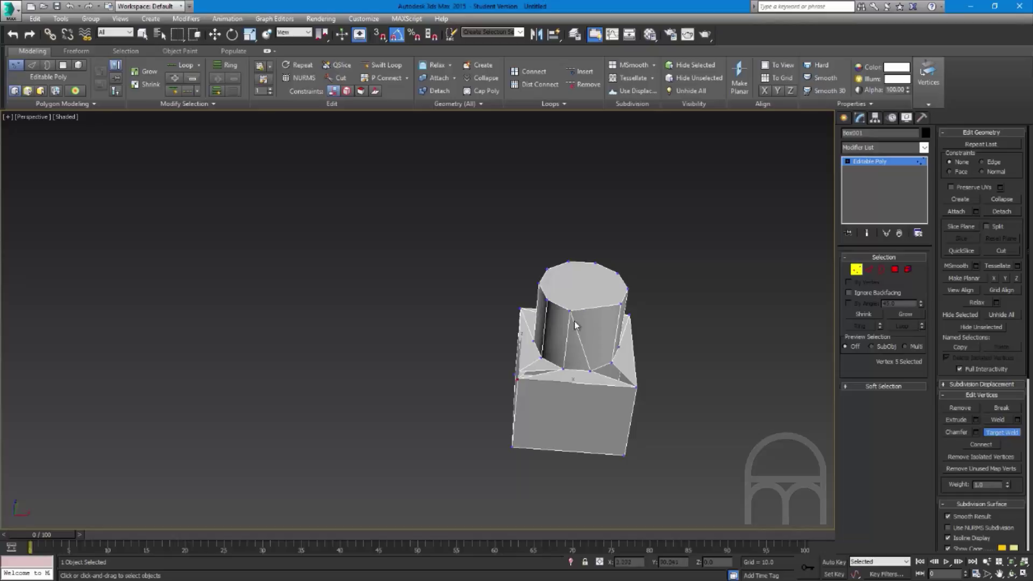
scroll(574, 321, up, 10)
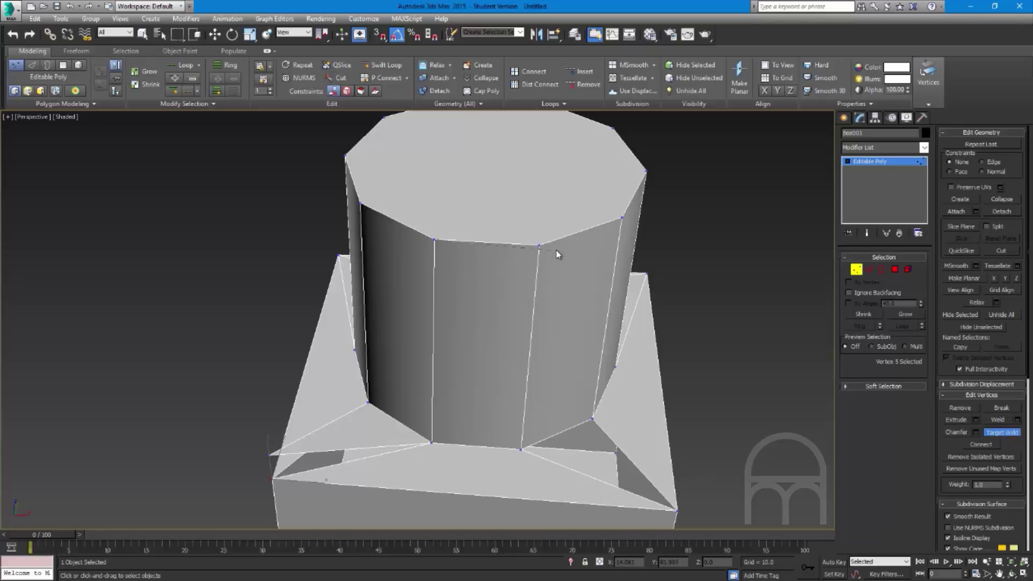
click(539, 246)
key(ctrl+z)
click(434, 237)
key(ctrl+z)
right_click(403, 414)
Select the raised triangle vertex, Target Weld it onto the box corner vertex, and return to the Move tool
alt+middle_drag(403, 414, 382, 409)
scroll(434, 484, up, 3)
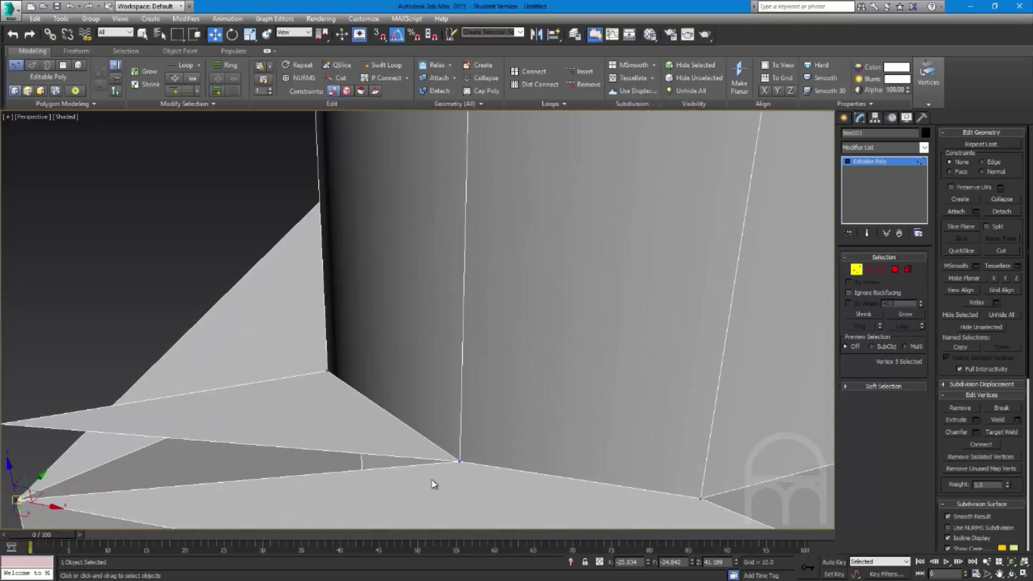
scroll(357, 473, down, 3)
middle_drag(356, 473, 434, 429)
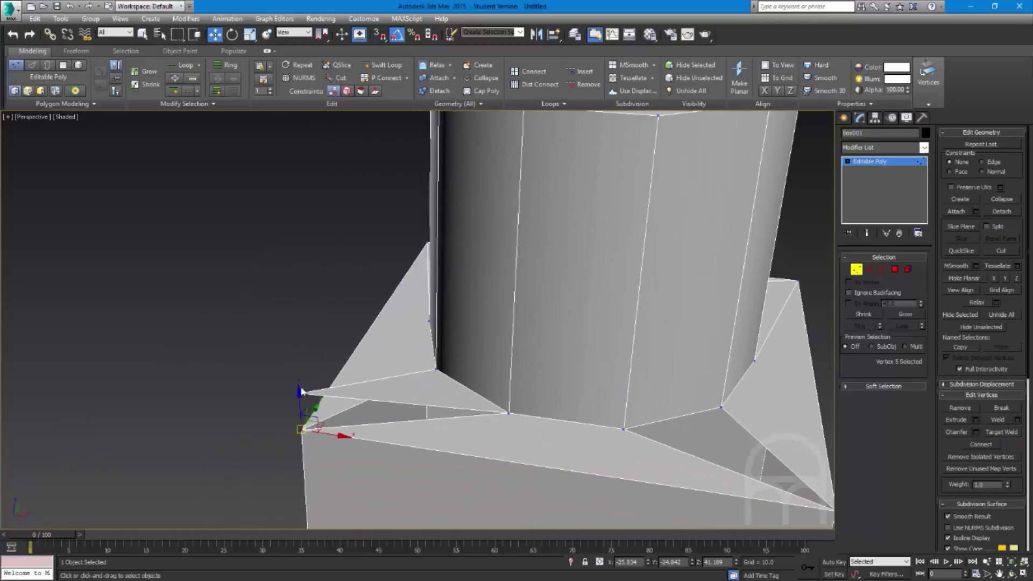
scroll(329, 398, up, 3)
click(283, 393)
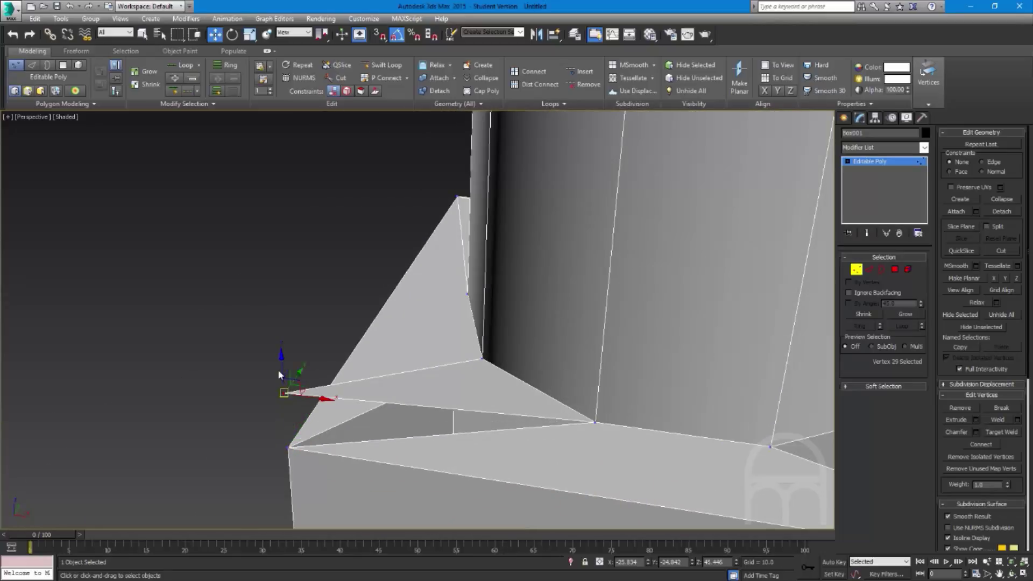
right_click(285, 393)
click(279, 464)
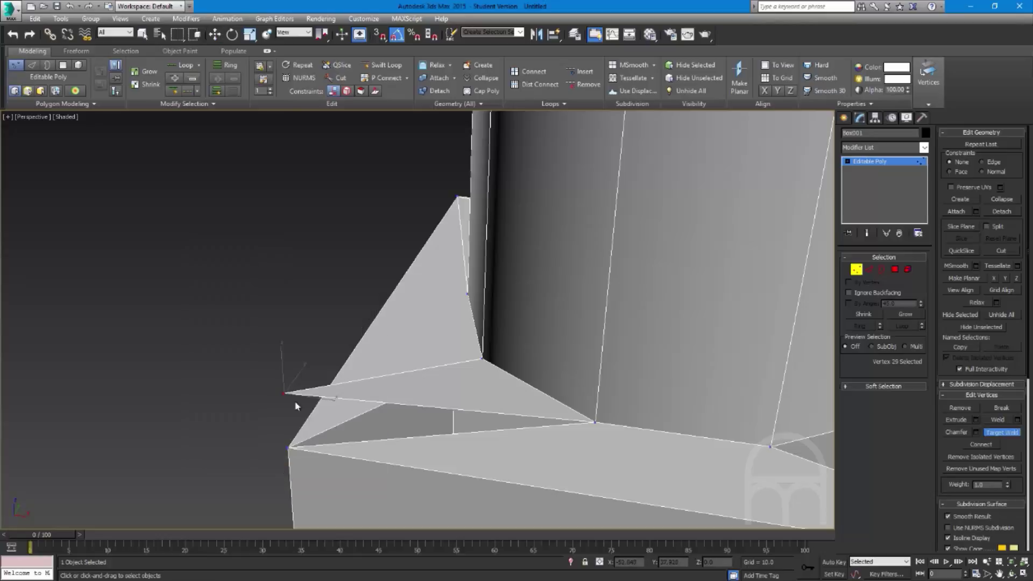
click(284, 393)
click(287, 448)
key(w)
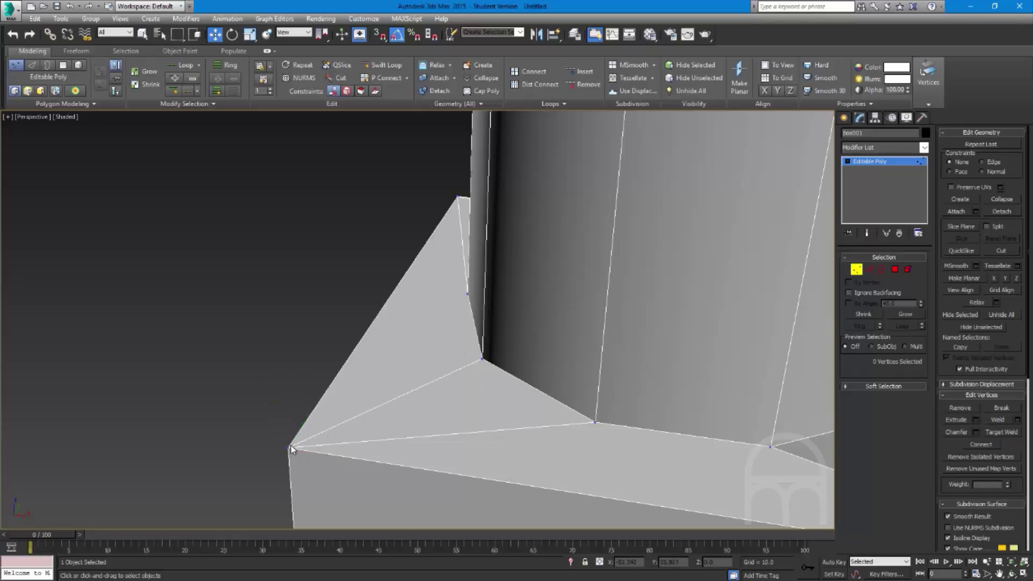
Move the welded corner vertex to test the join, and undo both the move and the Target Weld
drag(287, 425, 311, 363)
key(ctrl+z)
scroll(423, 363, down, 3)
alt+middle_drag(422, 364, 394, 391)
key(ctrl+z)
key(ctrl+z)
key(ctrl+z)
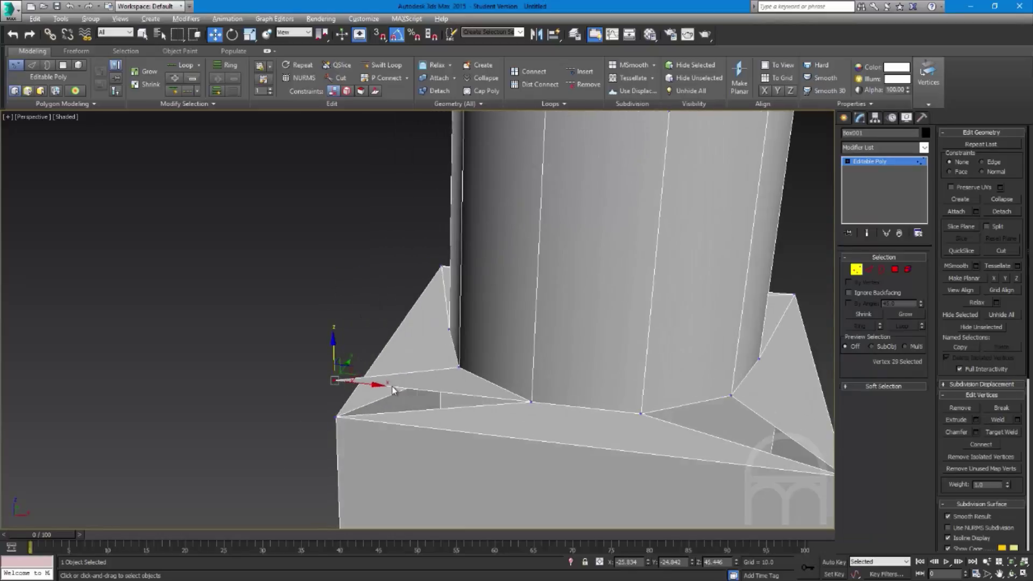
Add the box corner vertex to the selected raised vertex, collapse the pair, and inspect the corner in Front view
ctrl+click(336, 416)
click(1014, 202)
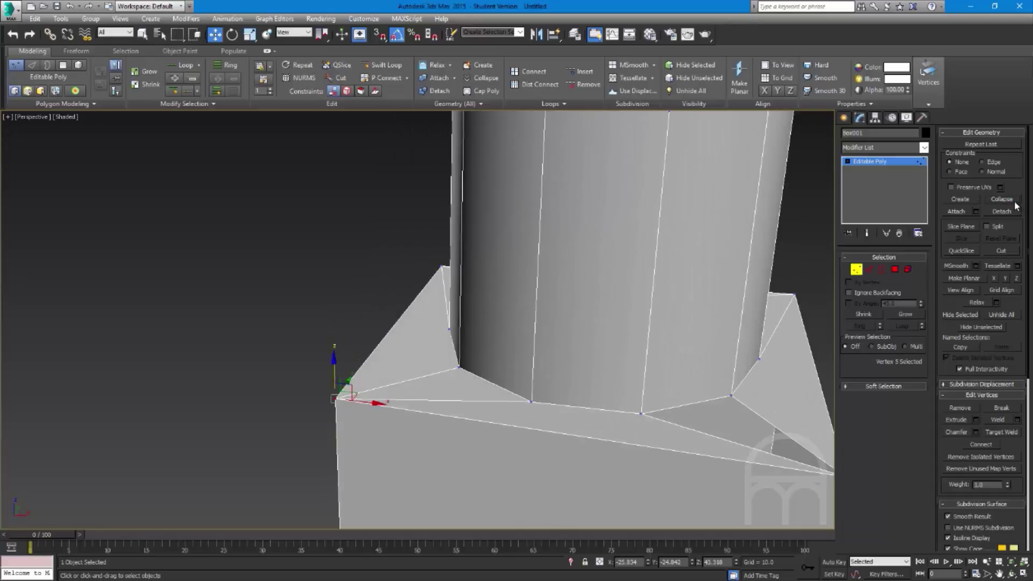
alt+middle_drag(560, 323, 565, 290)
key(f)
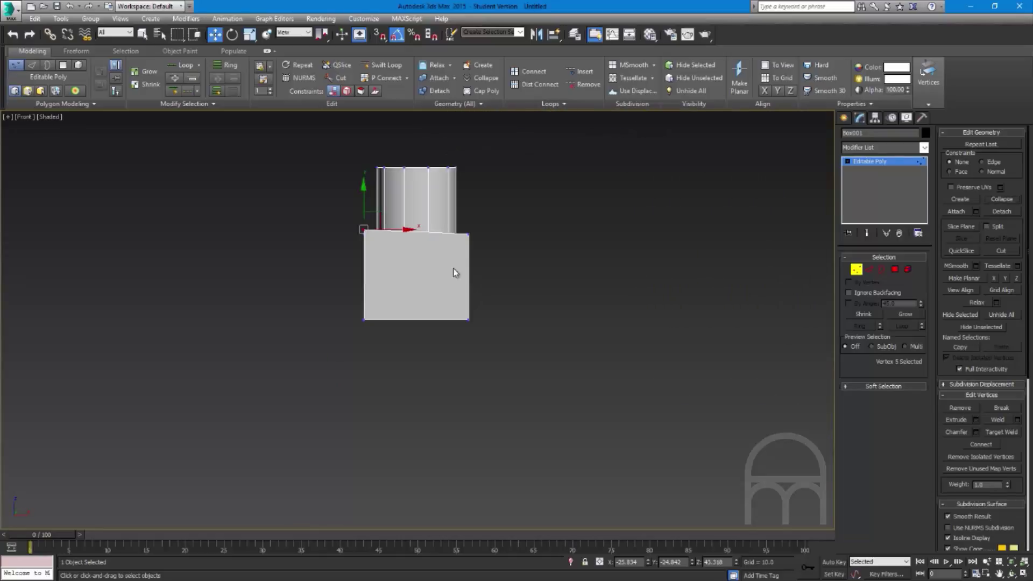
scroll(444, 214, up, 5)
Undo the collapse, collapse the two corner vertices again to compare the top edge, and undo it
key(ctrl+z)
click(1002, 201)
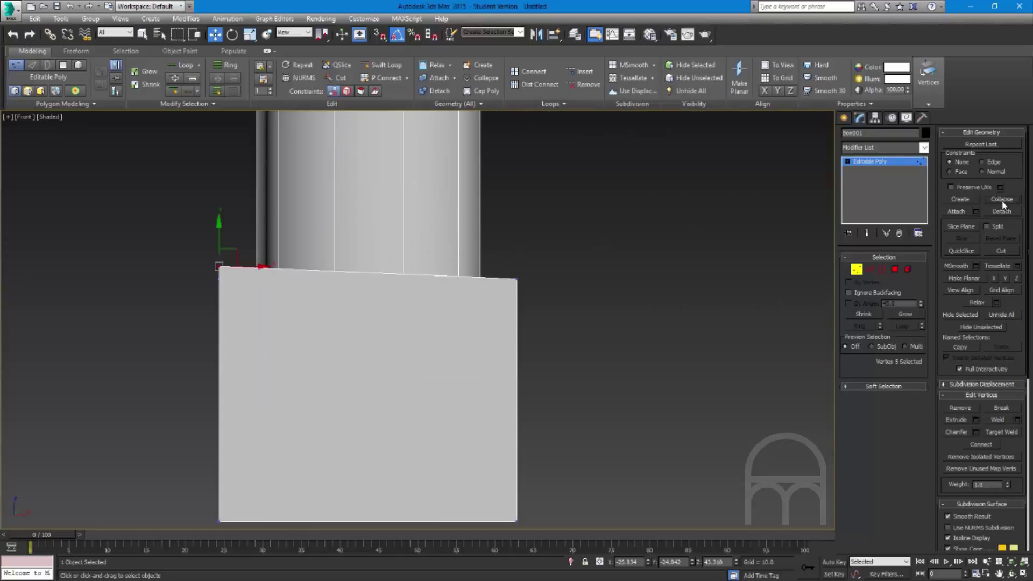
key(ctrl+z)
Target Weld the raised triangle vertex onto the box corner vertex and return to the Move tool
right_click(225, 252)
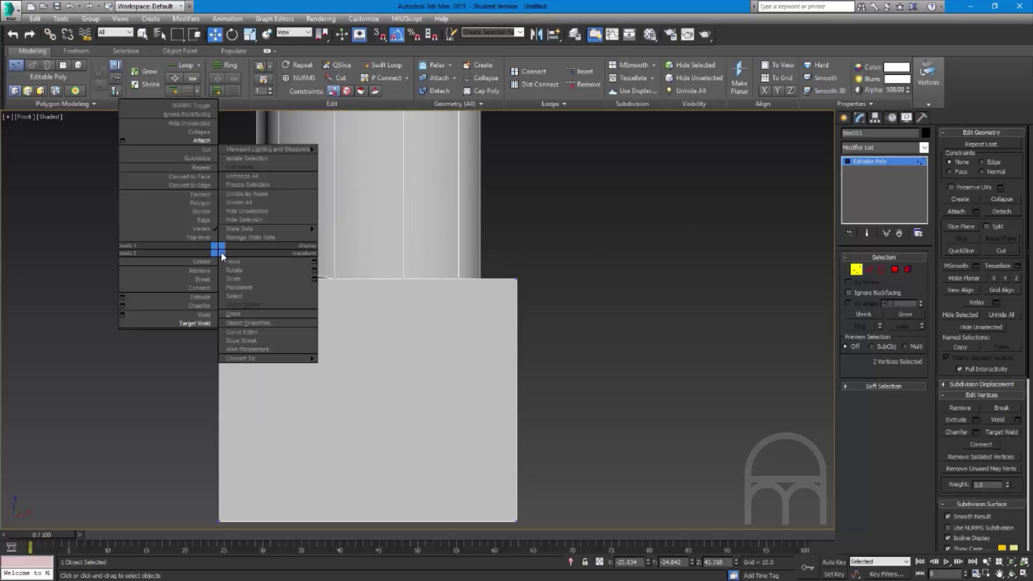
click(203, 324)
click(220, 278)
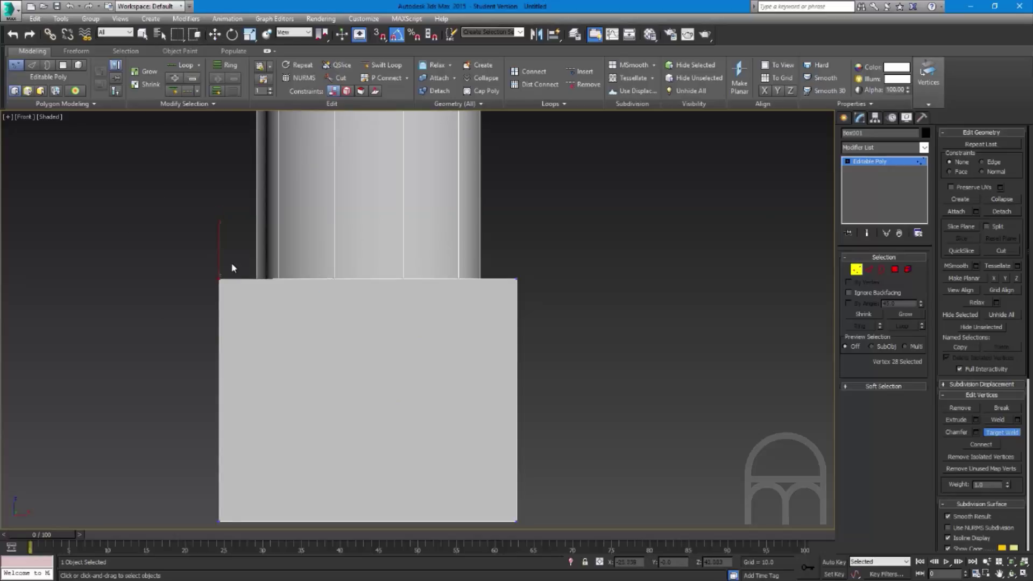
mouse_move(232, 266)
alt+middle_down()
mouse_move(187, 284)
mouse_move(223, 278)
alt+middle_up()
right_click(187, 283)
scroll(207, 280, down, 3)
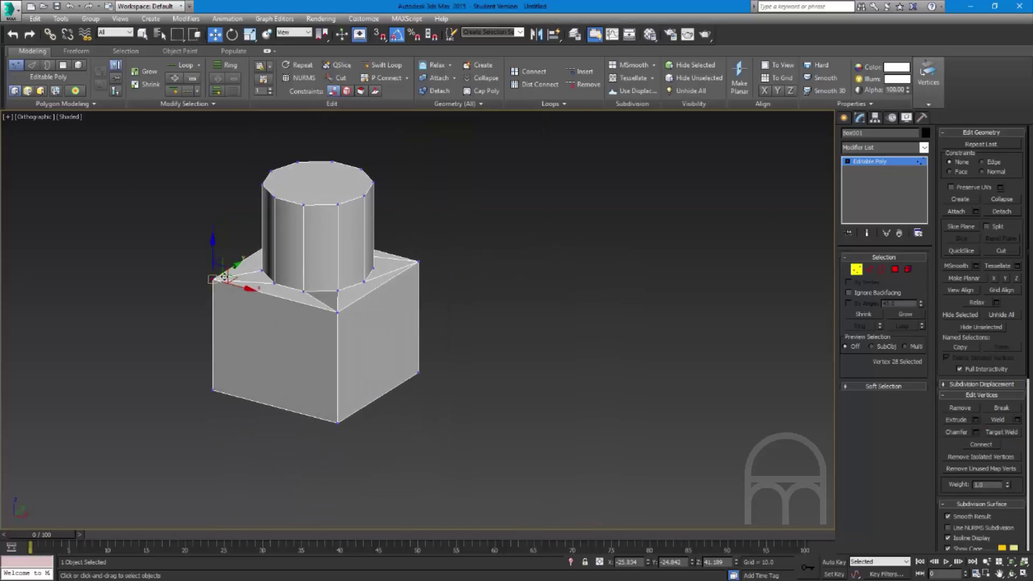
In Perspective view, extend a copy of the edge bordering the remaining corner gap and collapse the copied edge into one vertex
key(p)
key(z)
scroll(224, 276, down, 4)
middle_drag(420, 316, 318, 251)
scroll(448, 275, down, 3)
middle_drag(555, 274, 447, 274)
key(2)
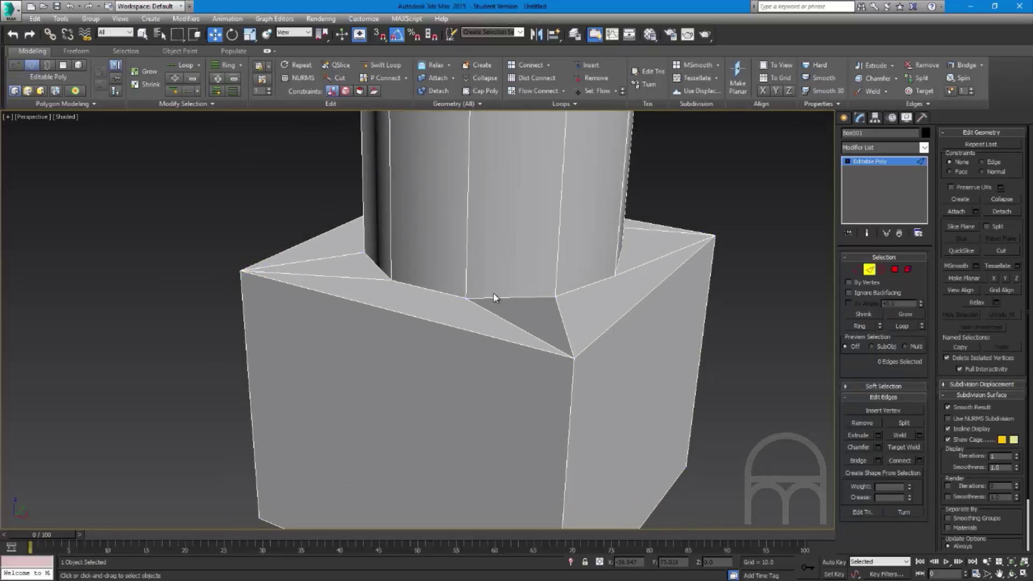
click(563, 319)
alt+middle_drag(563, 319, 576, 340)
shift+drag(589, 326, 488, 353)
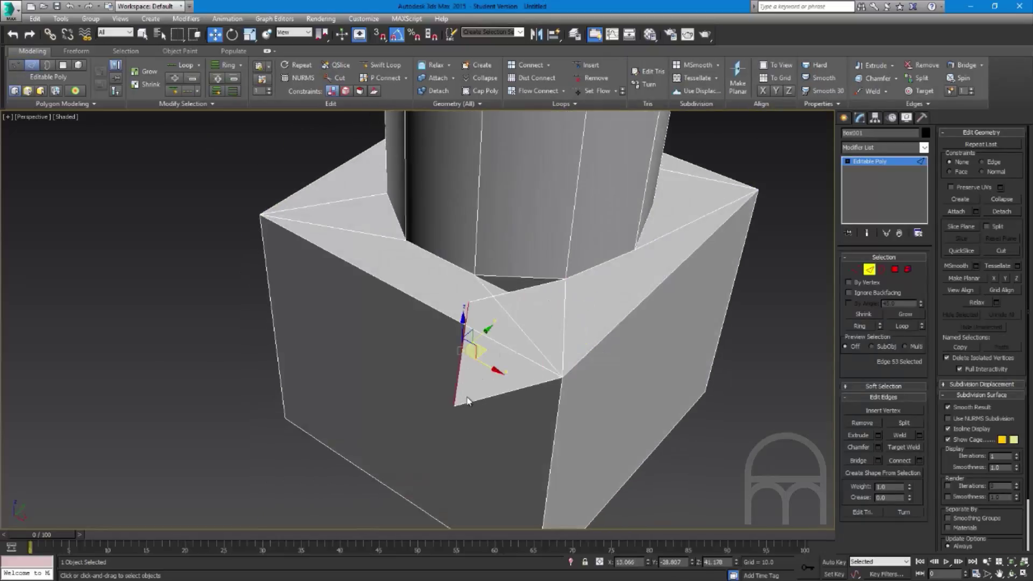
click(1001, 199)
Target Weld the collapsed vertex onto the open cylinder base vertex to close the gap, and check the corner
key(1)
click(464, 352)
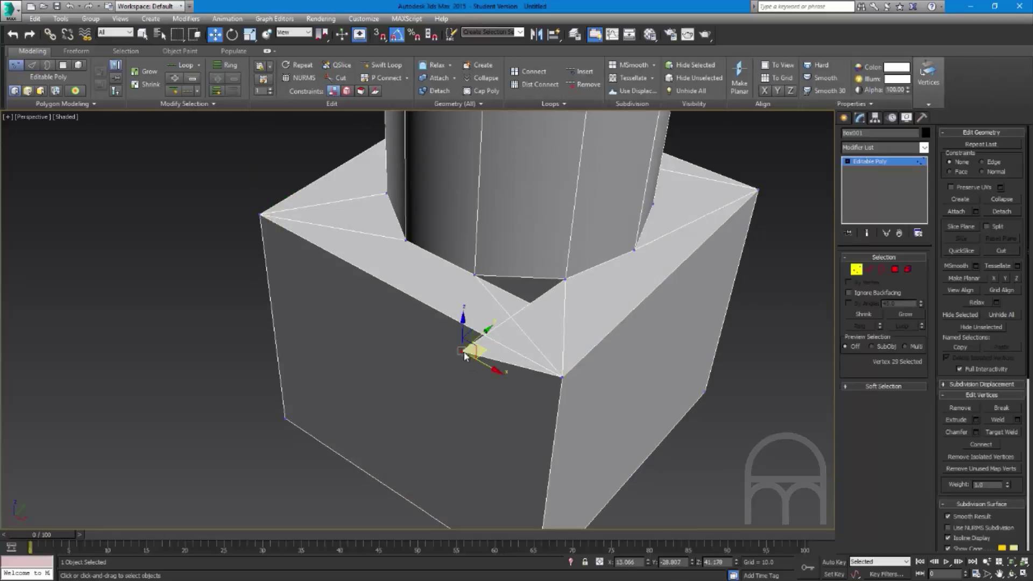
right_click(464, 352)
click(440, 423)
click(463, 353)
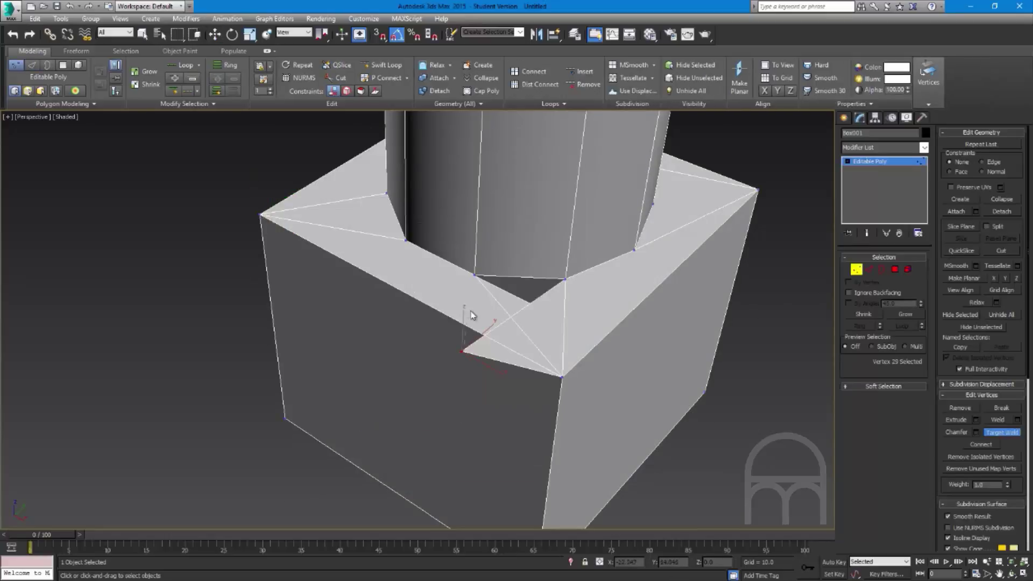
click(474, 275)
right_click(472, 405)
scroll(445, 381, down, 4)
alt+middle_drag(527, 389, 376, 362)
scroll(442, 365, up, 4)
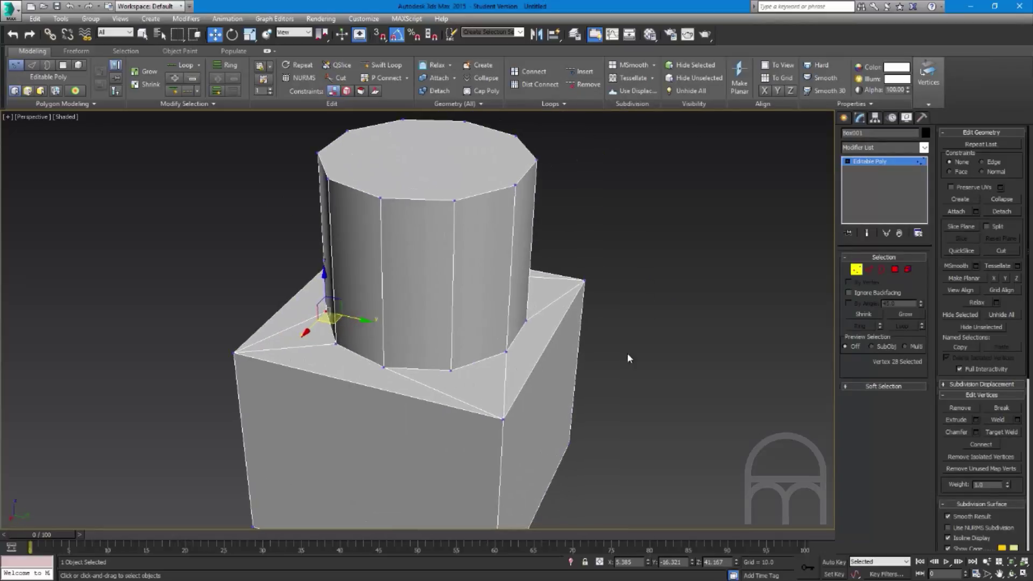
Clear the vertex selection and activate Turn for edges to examine the hidden triangulation of the cylinder, its cap and the box
right_click(762, 323)
click(597, 437)
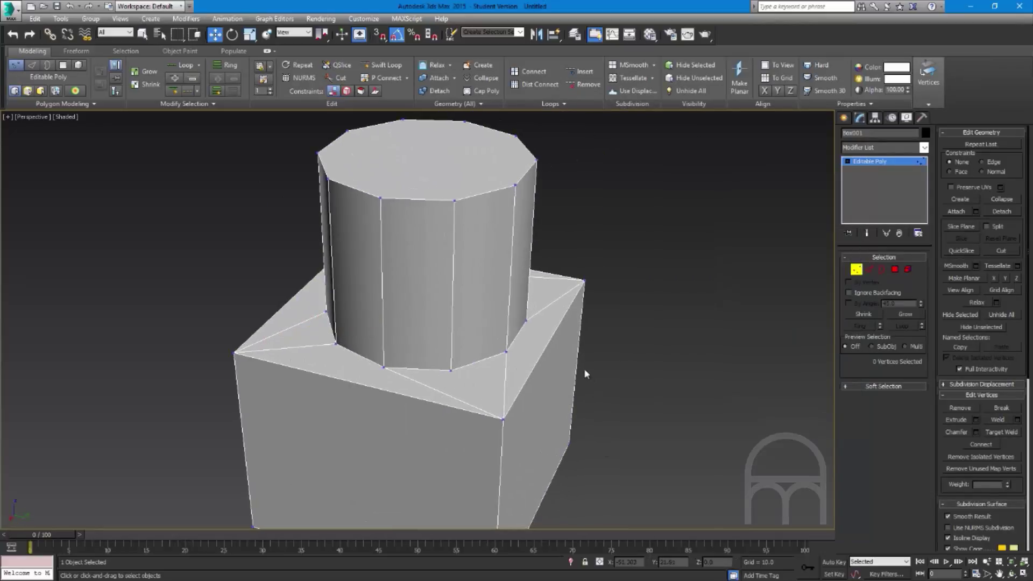
click(869, 269)
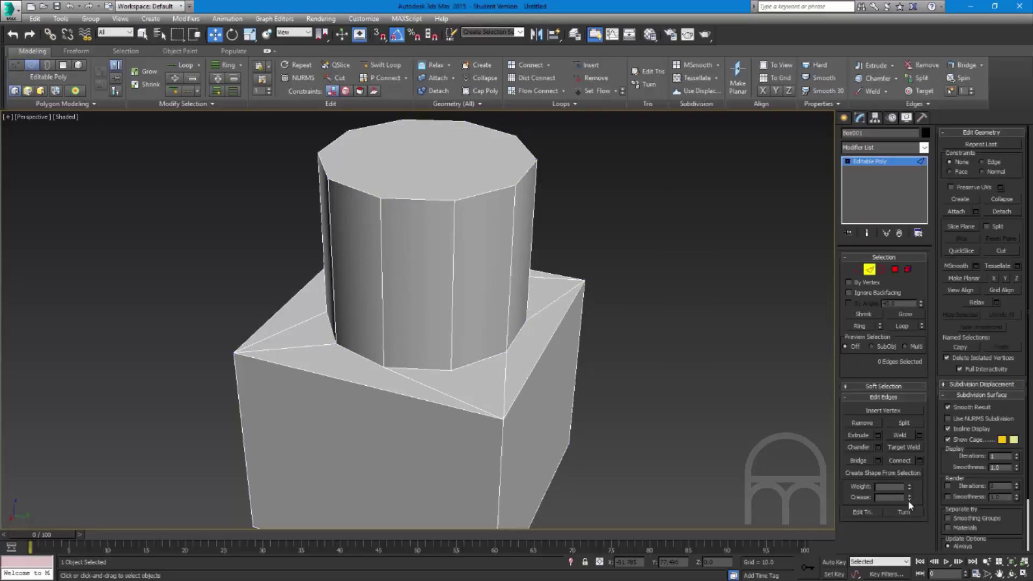
click(906, 512)
alt+middle_drag(660, 395, 598, 410)
alt+middle_drag(464, 389, 473, 233)
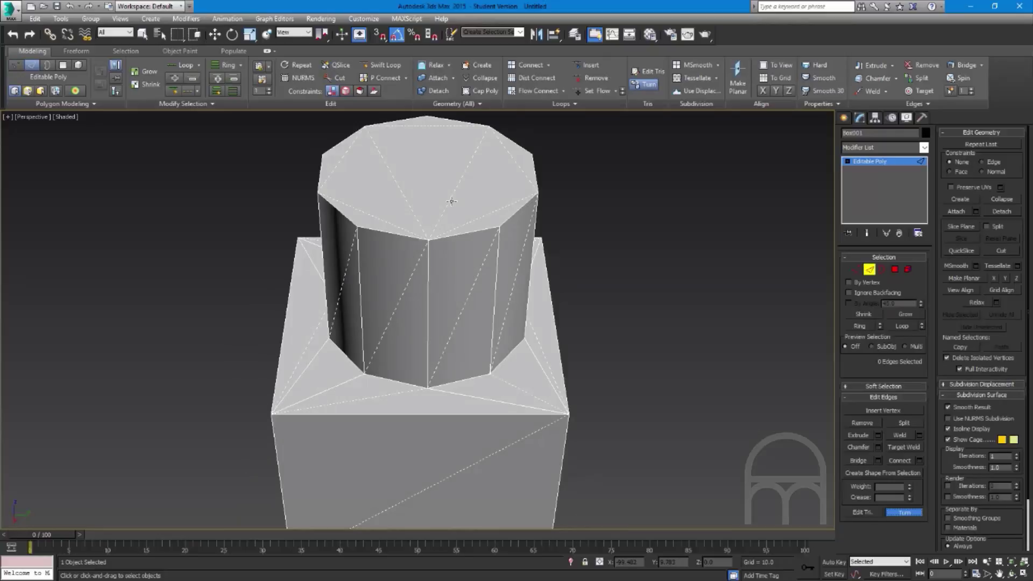
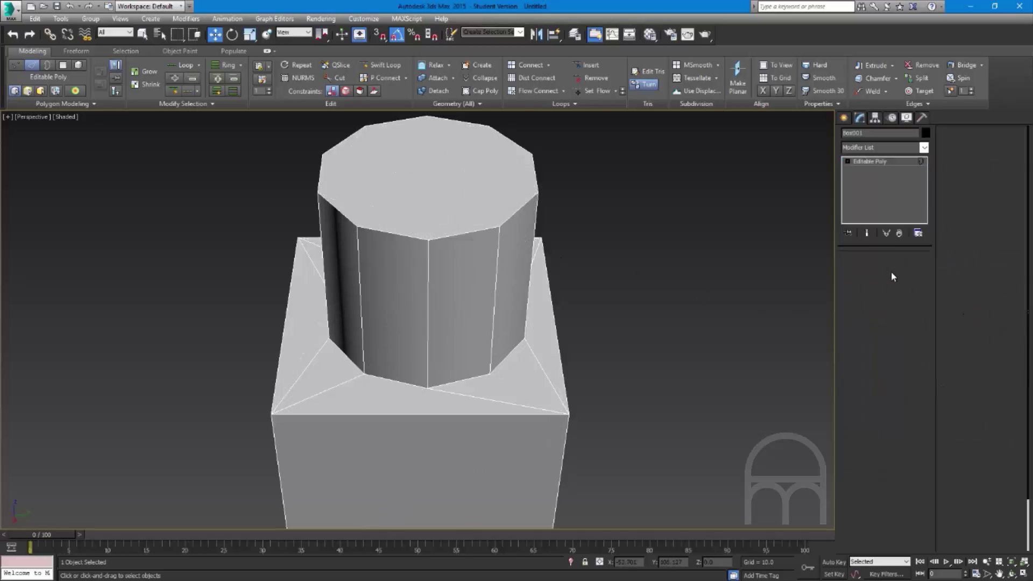
Delete the cylinder's top cap polygon
click(896, 269)
key(w)
click(442, 205)
key(Delete)
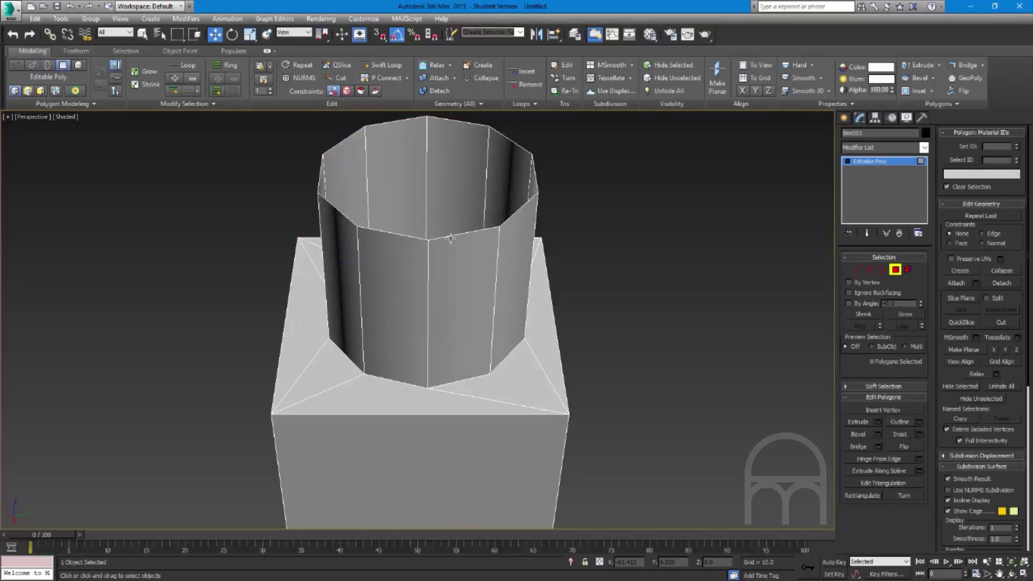
Try to close the cylinder's open top by bridging its rim edges, check the triangulation with Turn, and undo the bridge
key(2)
double_click(451, 237)
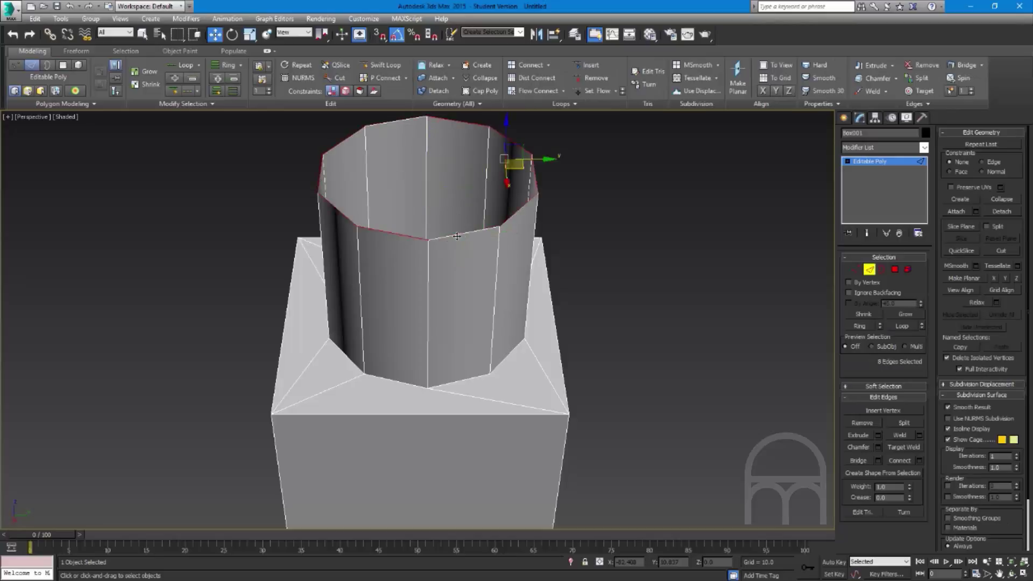
click(859, 460)
click(869, 269)
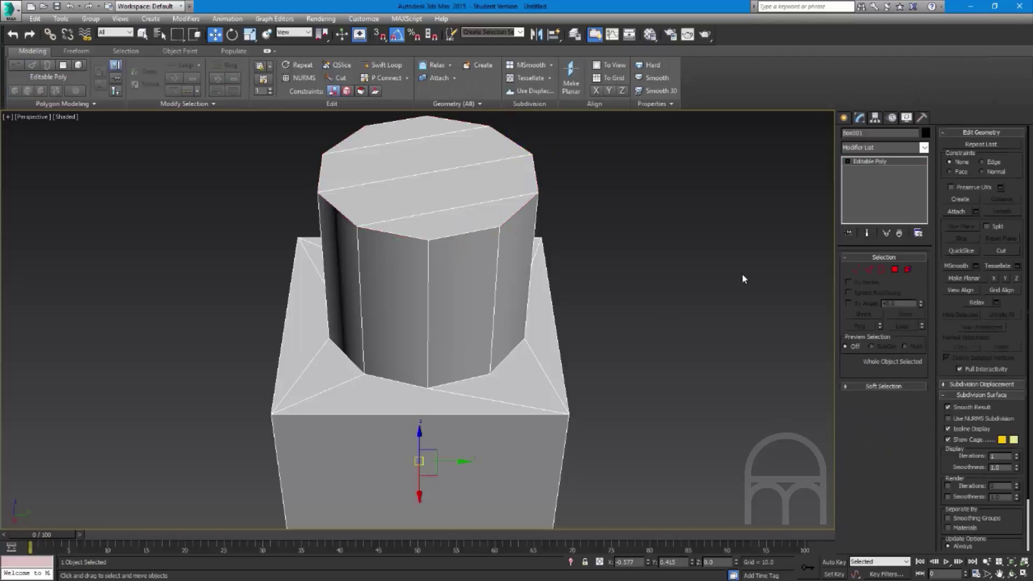
click(870, 270)
click(905, 512)
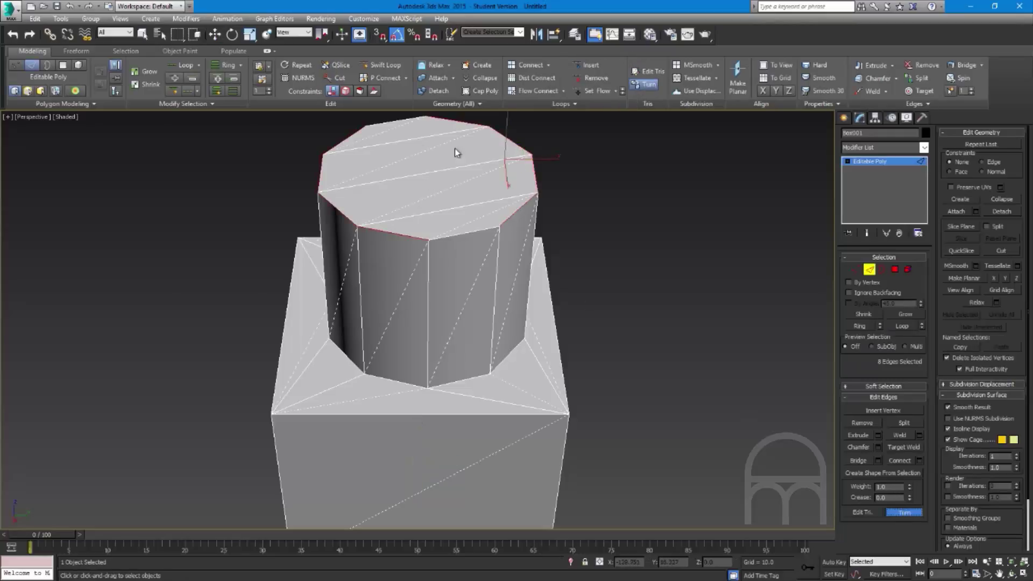
key(ctrl+z)
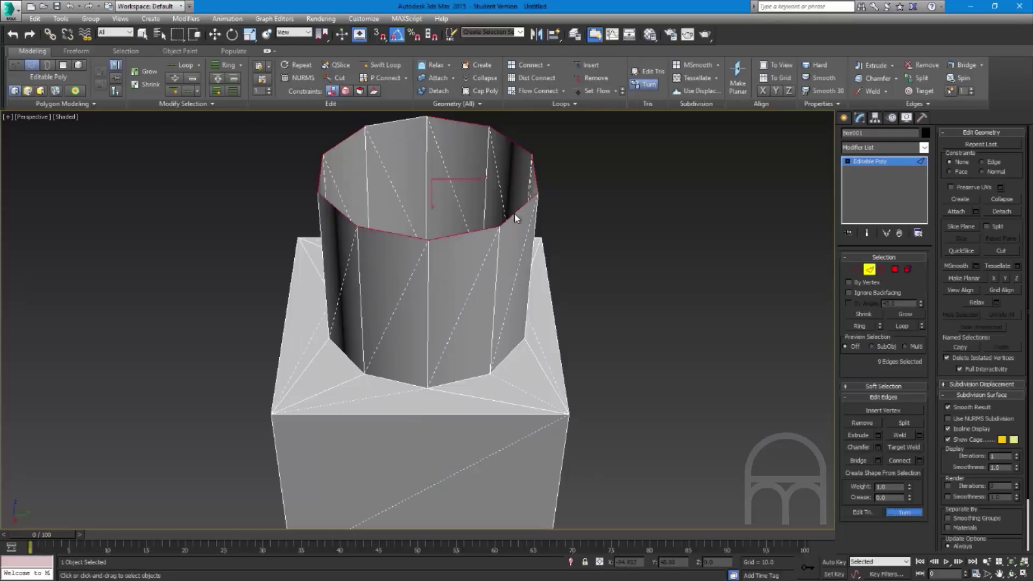
Select the cylinder's open rim loop, extend it inward with a scaled copy, and collapse the inner edges into one centre vertex
key(w)
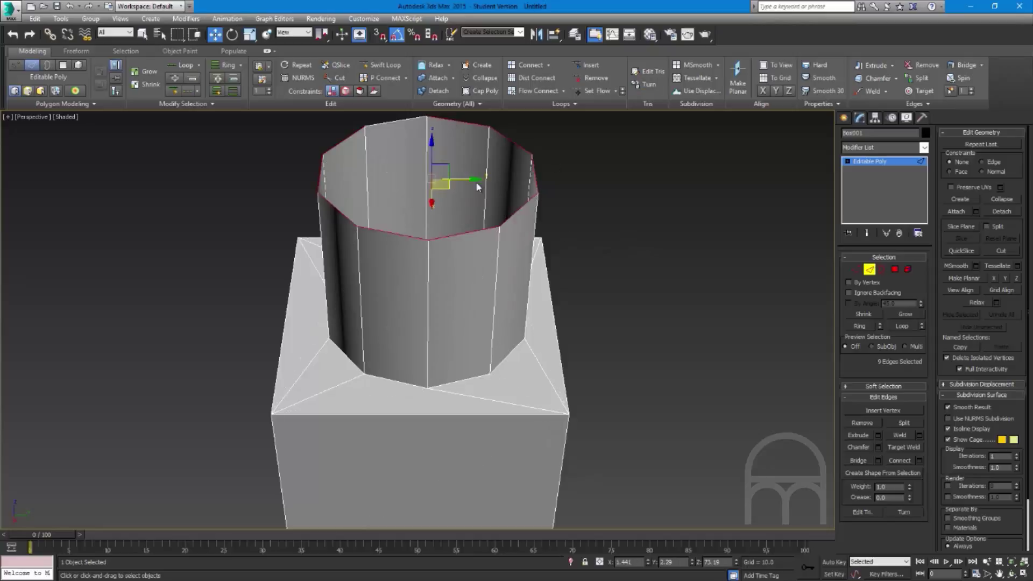
double_click(464, 123)
key(r)
shift+drag(436, 172, 441, 253)
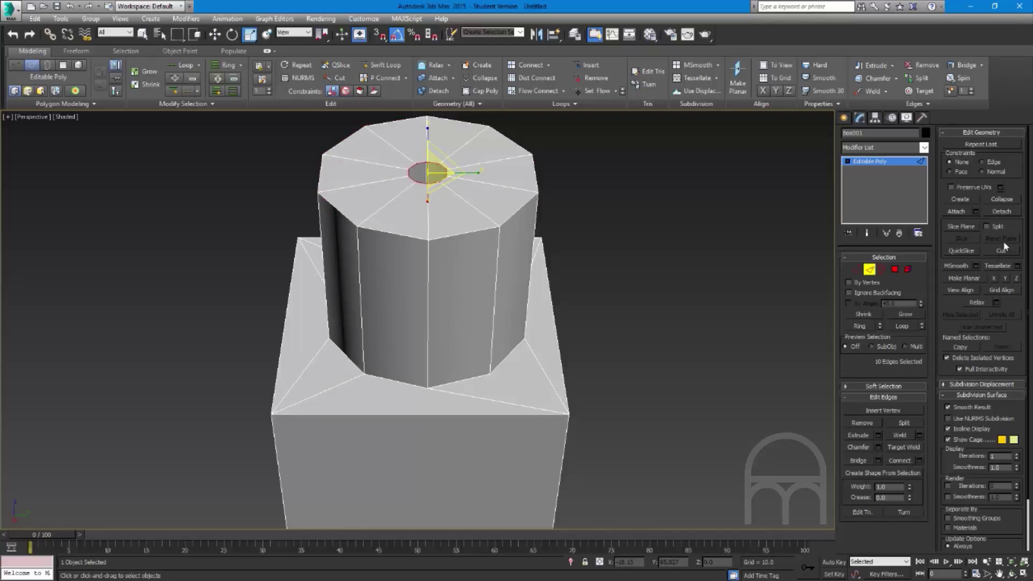
click(1002, 199)
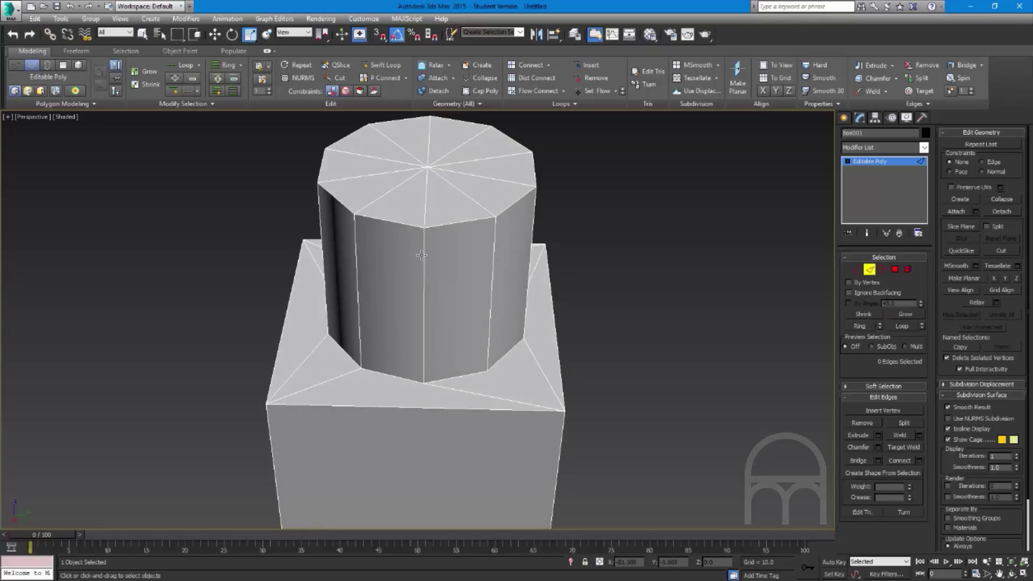
key(4)
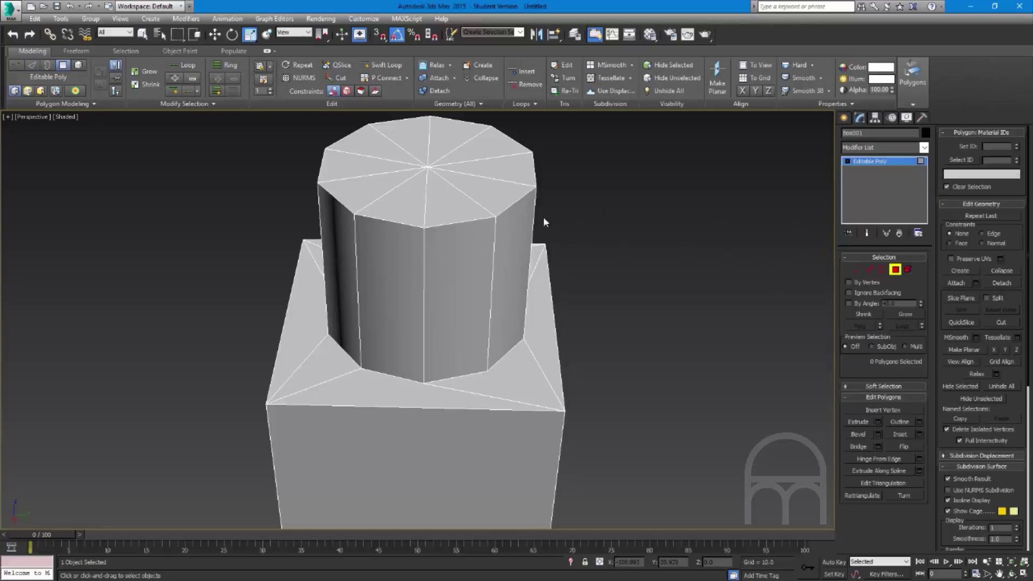
click(500, 190)
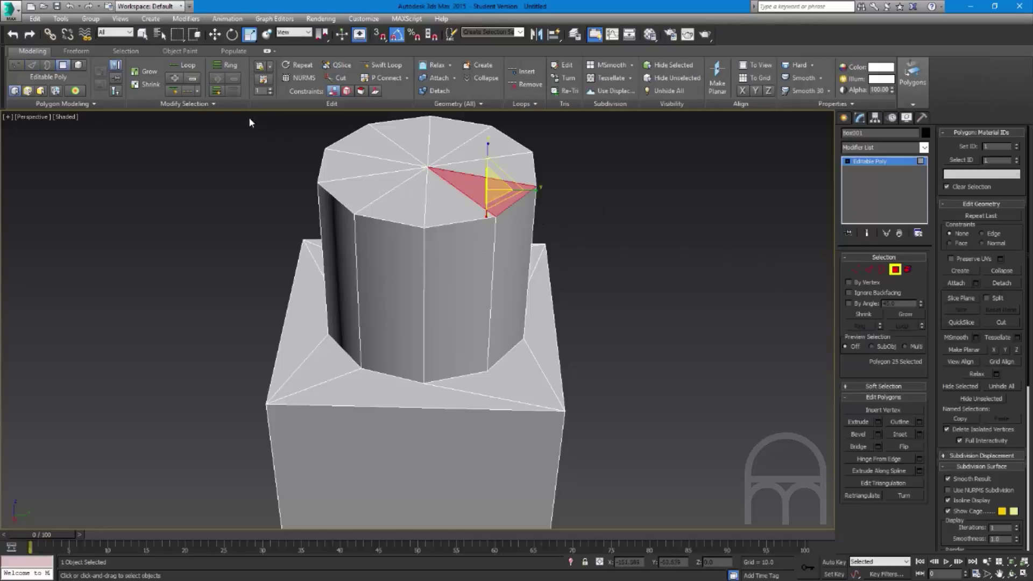
mouse_move(214, 104)
click(171, 131)
click(584, 188)
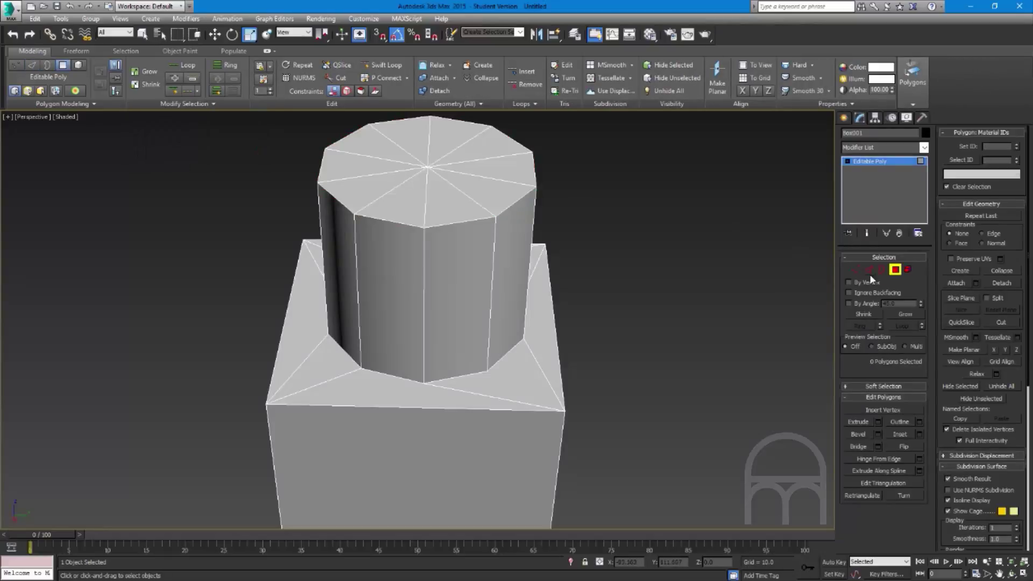
click(893, 271)
Select a cylinder base vertex and the diagonally opposite box corner vertex of the same top face, and connect them with an edge
alt+middle_drag(530, 218, 430, 374)
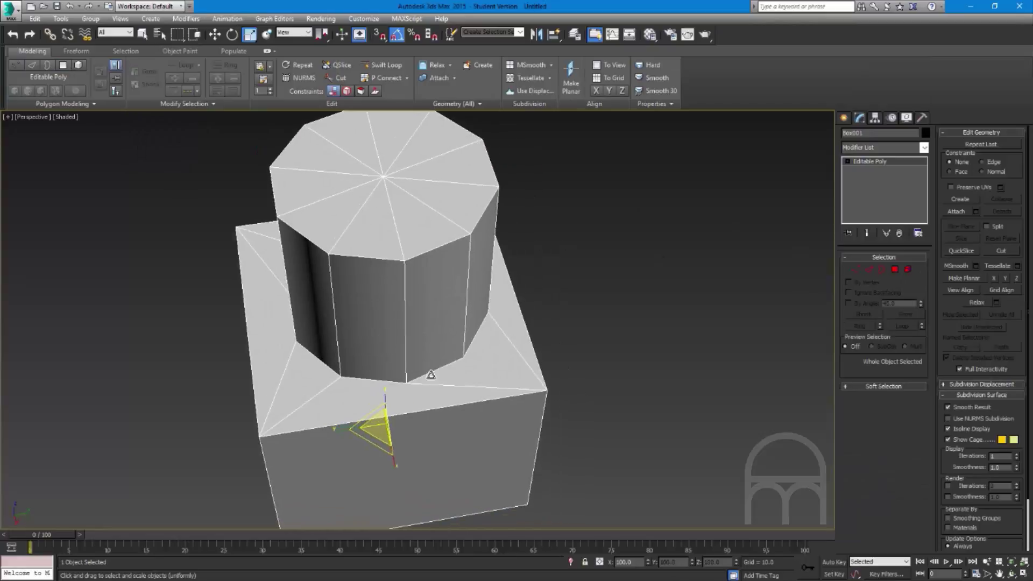
scroll(401, 399, up, 4)
key(1)
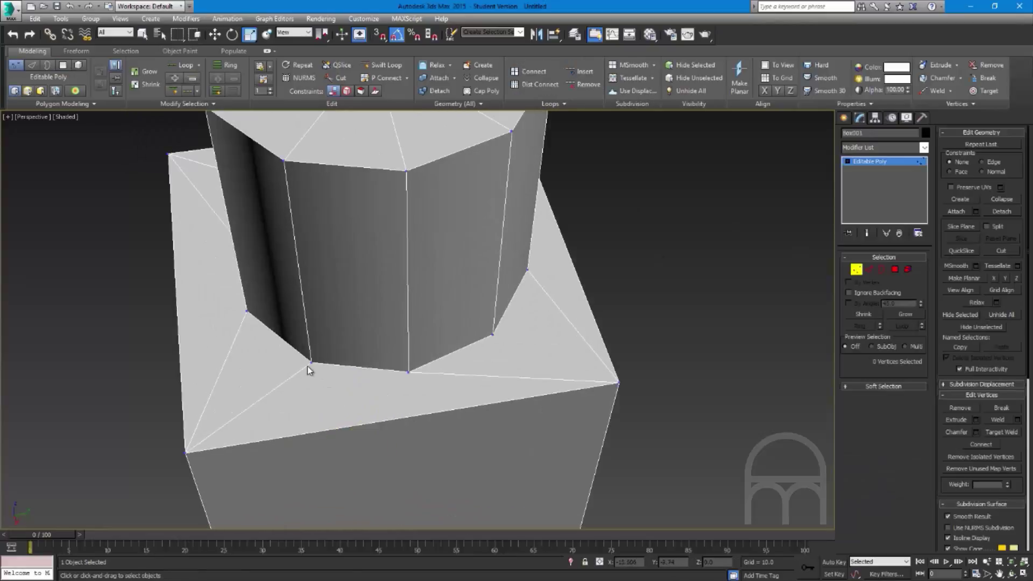
click(409, 372)
ctrl+click(186, 452)
alt+middle_drag(554, 385, 473, 363)
scroll(505, 396, down, 3)
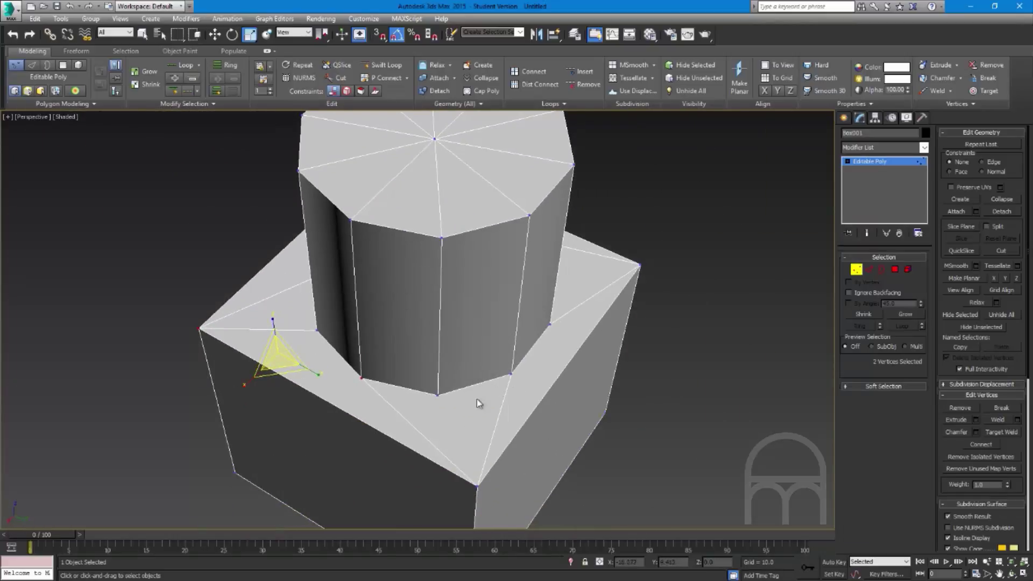
alt+middle_drag(477, 399, 517, 419)
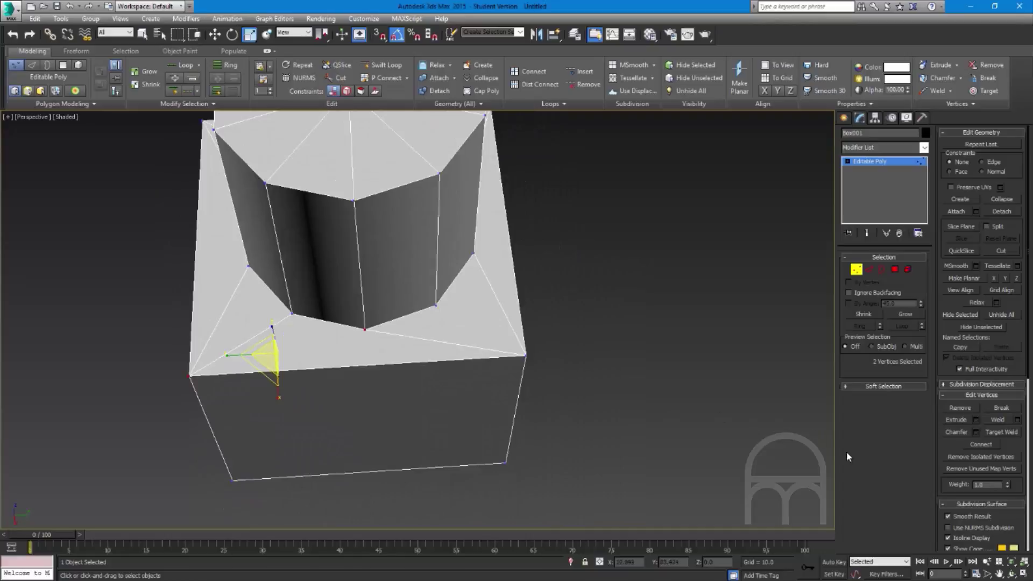
click(189, 375)
ctrl+click(365, 330)
click(980, 444)
drag(942, 322, 949, 322)
drag(959, 372, 863, 288)
Connect the next cylinder base vertex to its box corner vertex to split that top face
click(436, 307)
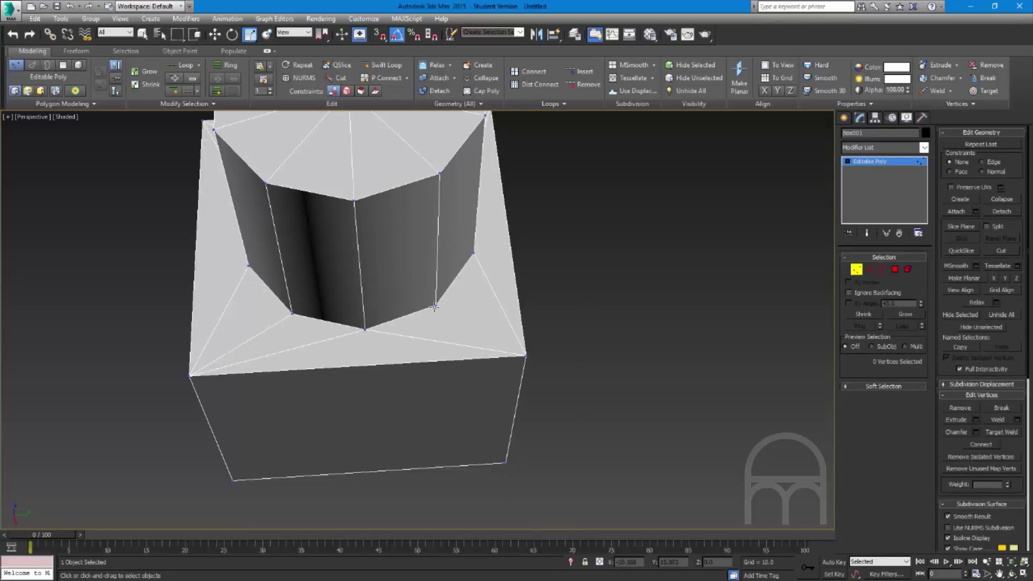
click(524, 419)
click(440, 309)
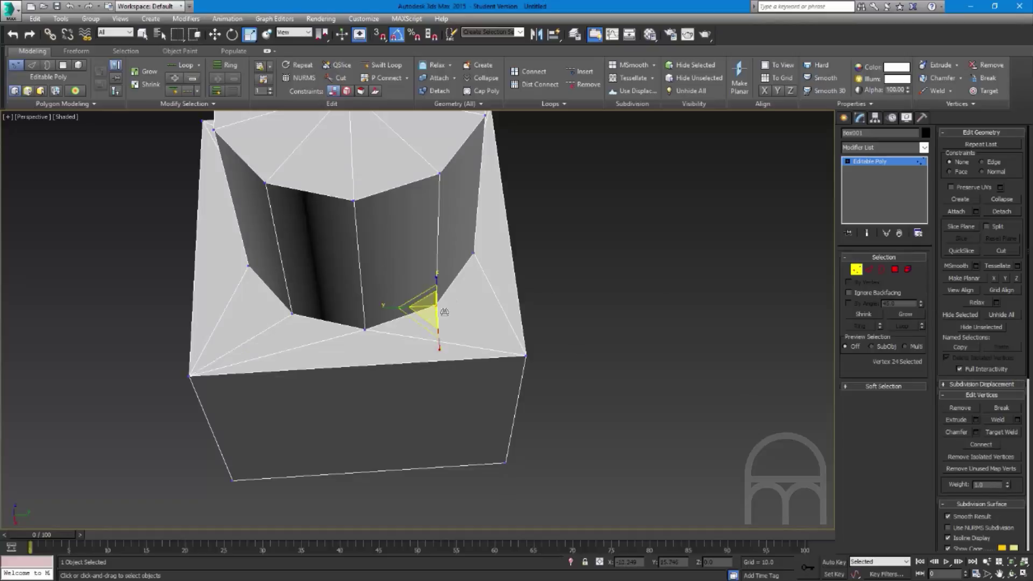
ctrl+click(526, 354)
click(979, 448)
Connect cylinder base vertices to their box corner vertices on the two remaining undivided top faces
alt+middle_drag(653, 345, 490, 324)
click(531, 308)
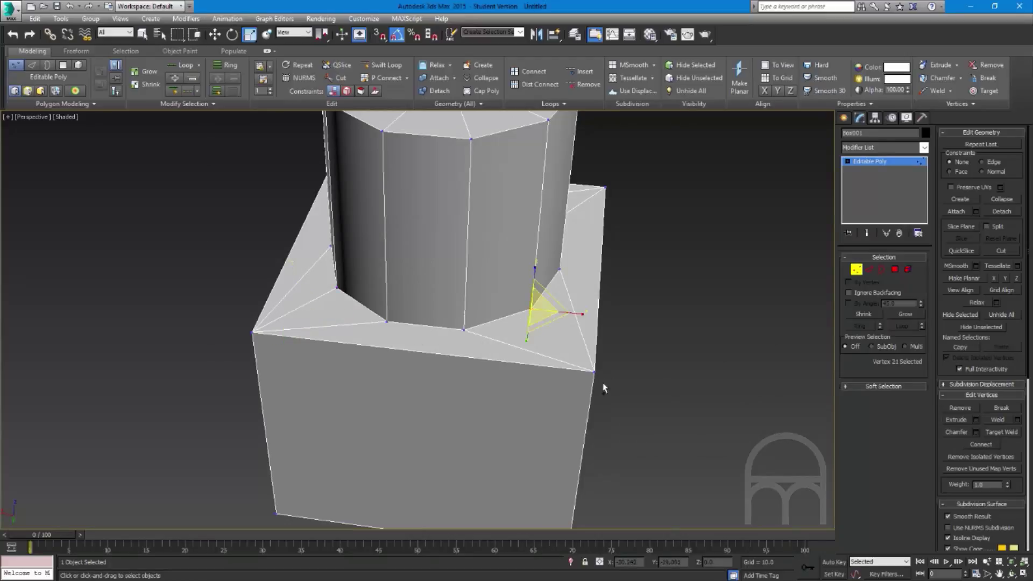
ctrl+click(594, 372)
click(980, 446)
alt+middle_drag(700, 376, 452, 293)
click(478, 294)
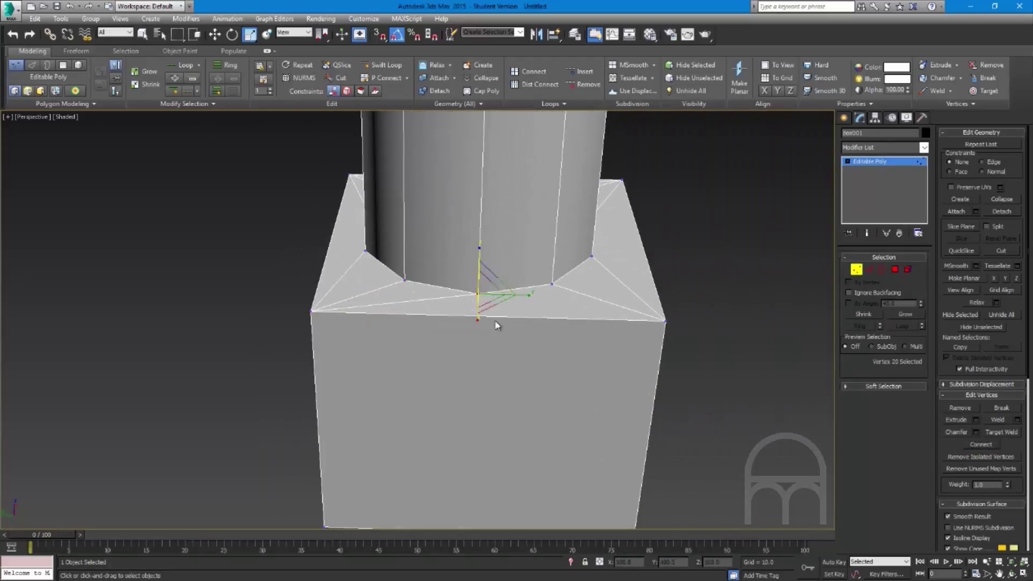
ctrl+click(666, 321)
click(995, 445)
Examine the split triangular faces around the cylinder base by selecting them, and activate Turn for edges to view the triangulation
alt+middle_drag(672, 355, 392, 328)
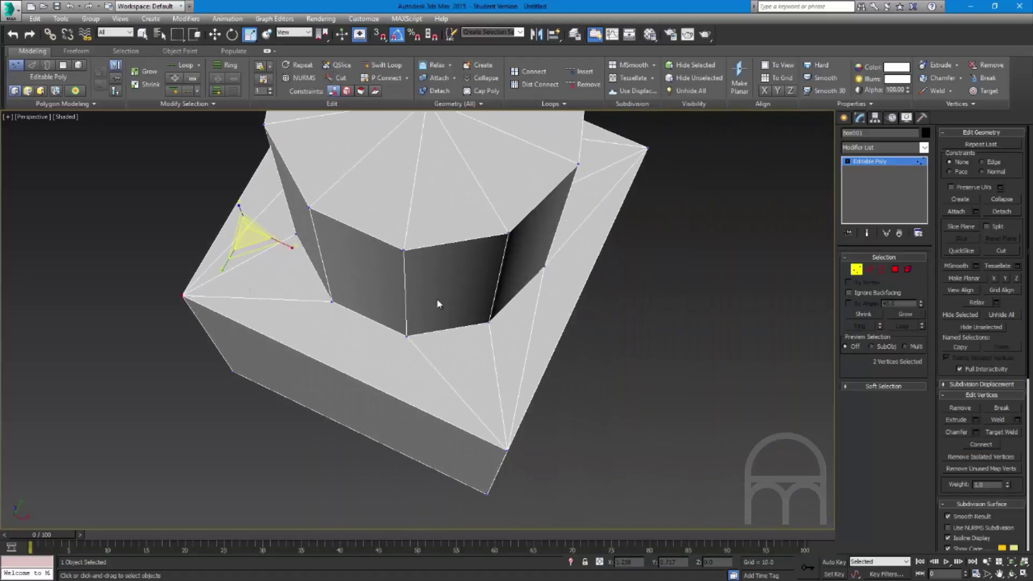
alt+middle_drag(439, 305, 377, 281)
key(2)
click(413, 483)
click(461, 464)
click(500, 426)
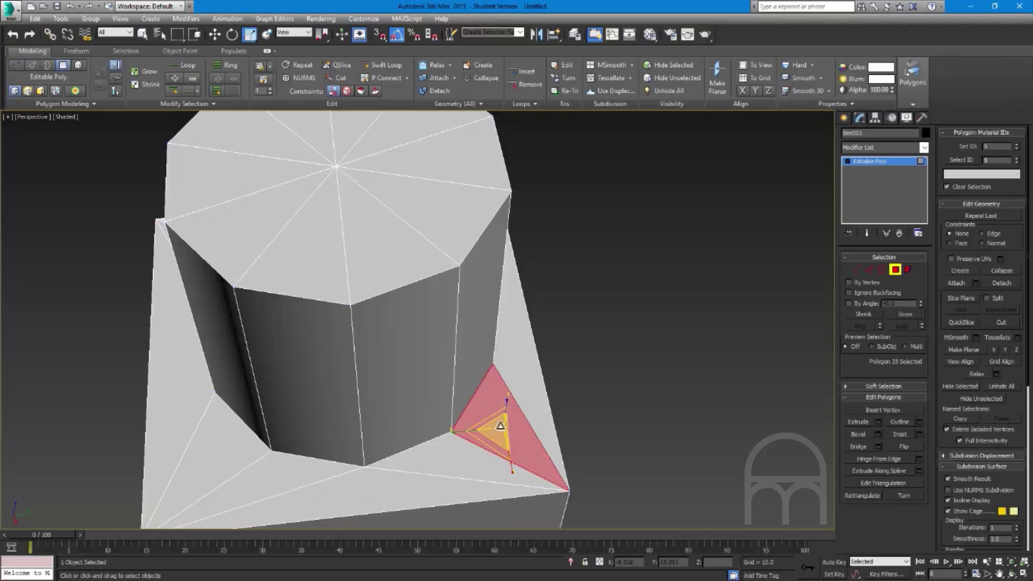
click(526, 392)
alt+middle_drag(533, 404, 482, 380)
click(869, 269)
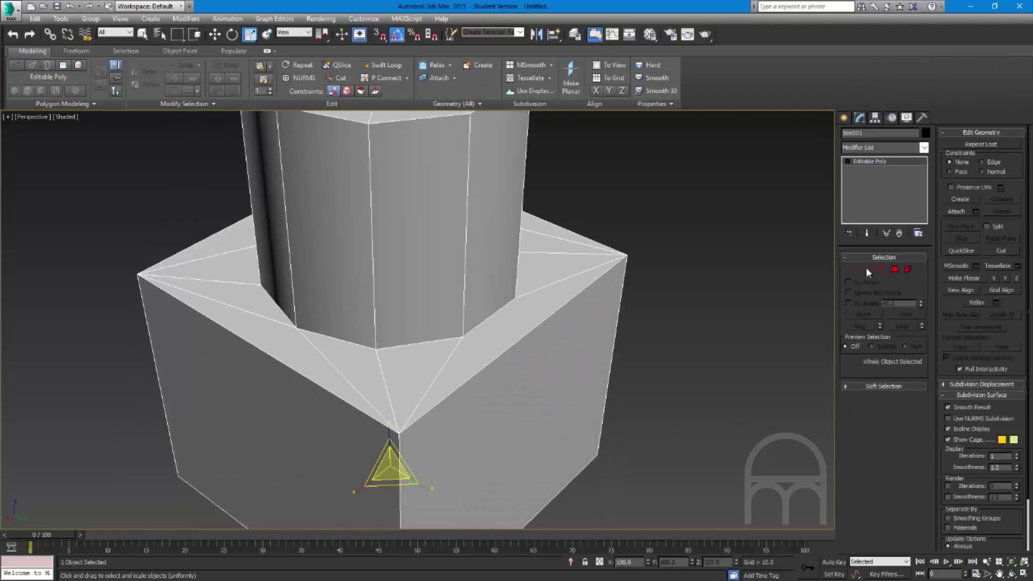
click(904, 512)
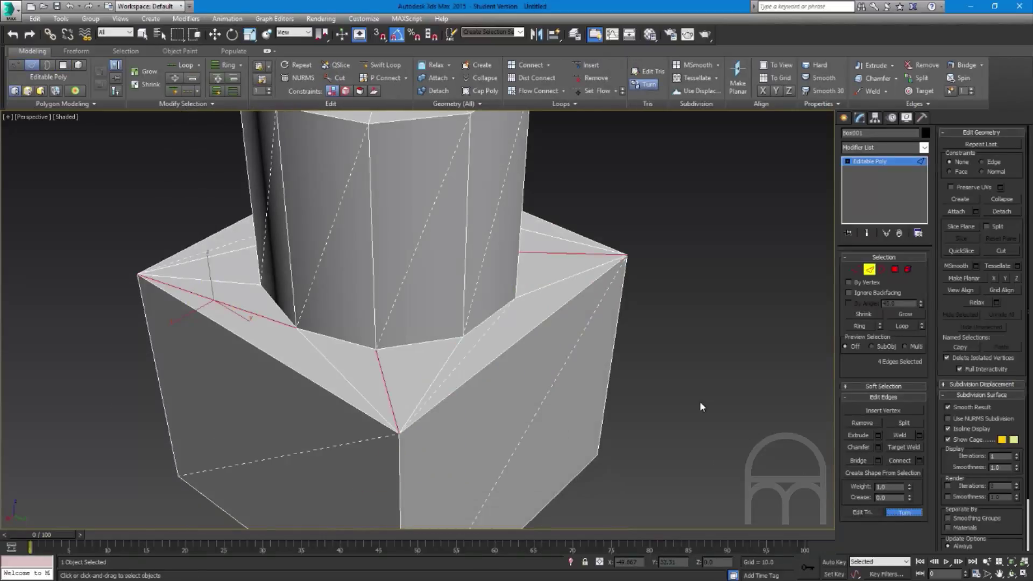
Leave edge editing and examine the connecting edges between the cylinder base and the box corners
alt+middle_drag(699, 401, 666, 421)
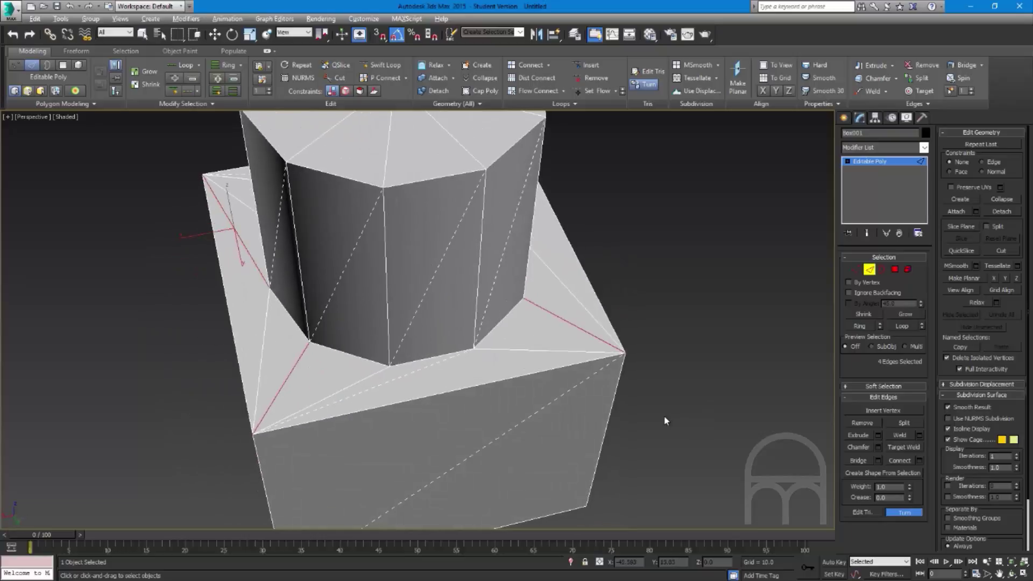
click(874, 269)
scroll(549, 345, down, 5)
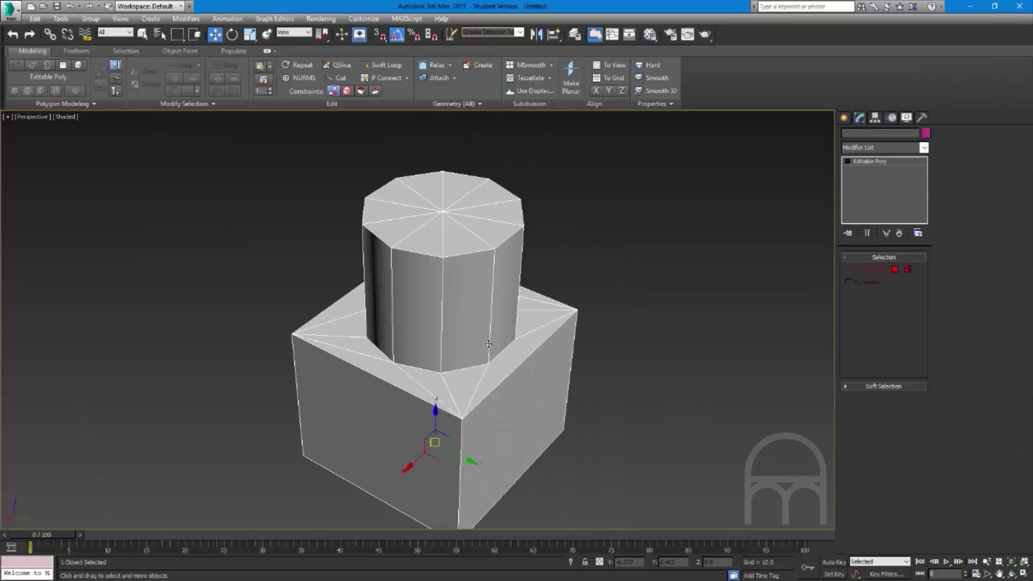
scroll(489, 344, up, 4)
alt+middle_drag(489, 344, 557, 367)
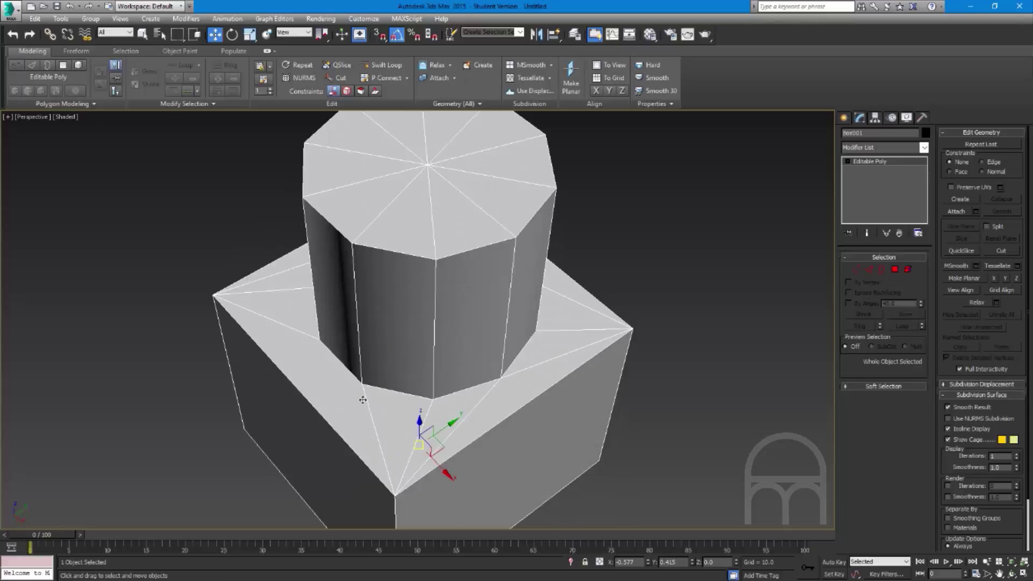
alt+middle_drag(363, 400, 496, 358)
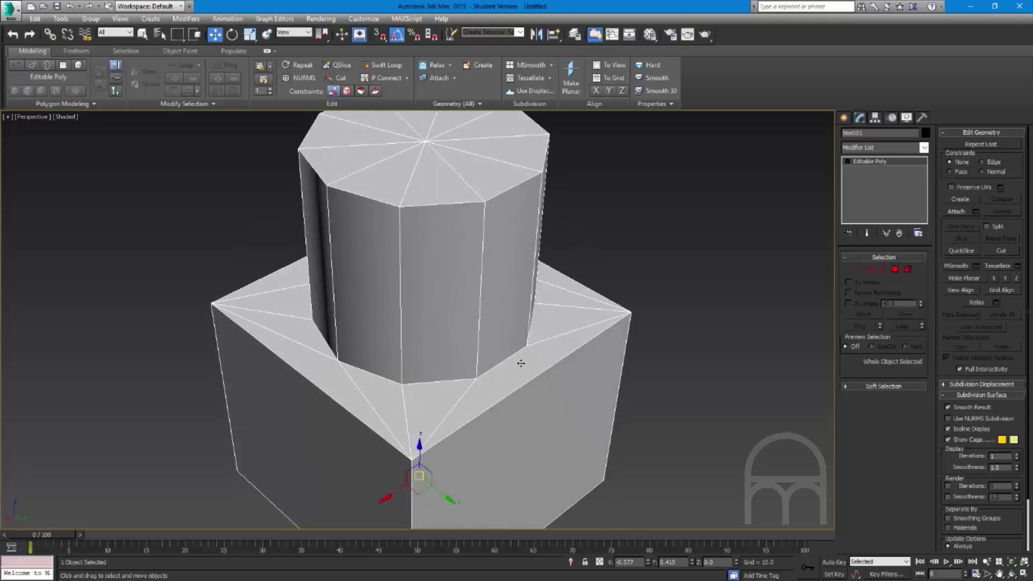
Inspect the vertices around the cylinder base and the box's top corners at vertex level
key(1)
alt+middle_drag(553, 339, 442, 393)
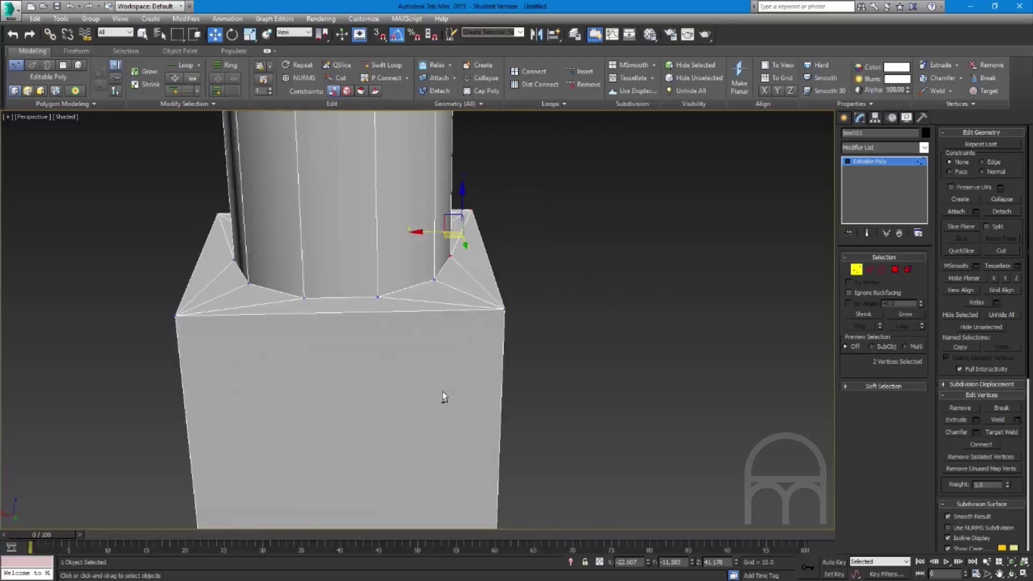
alt+middle_drag(436, 312, 407, 342)
middle_drag(463, 303, 506, 380)
scroll(505, 380, down, 3)
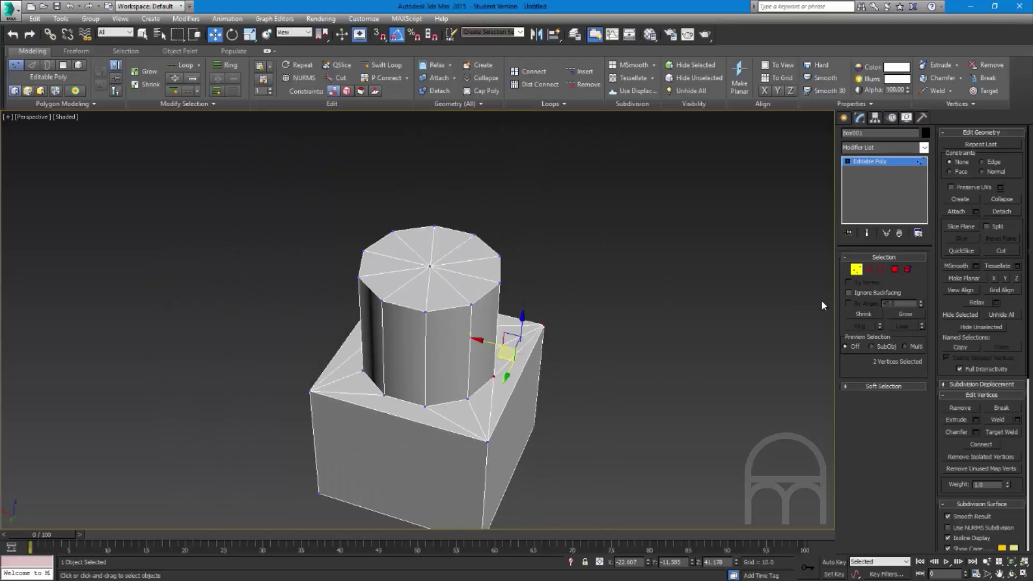
Return to the whole object, try to move it upward along Z, and undo the move
click(853, 274)
click(710, 356)
click(451, 428)
alt+middle_drag(449, 429, 424, 412)
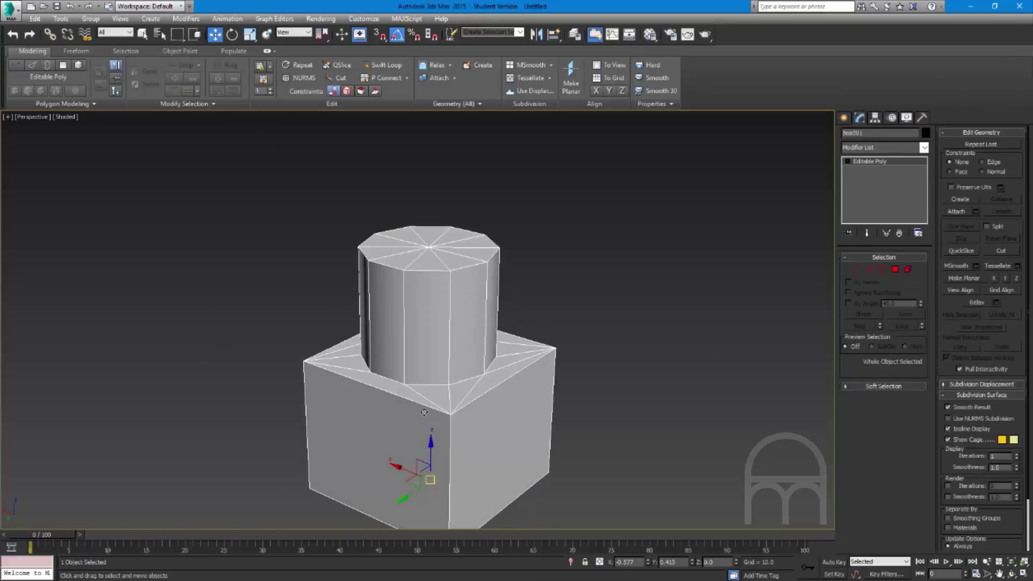
drag(430, 459, 430, 397)
key(ctrl+z)
Add the triangular top faces around the cylinder base to a polygon selection one by one
key(4)
click(458, 387)
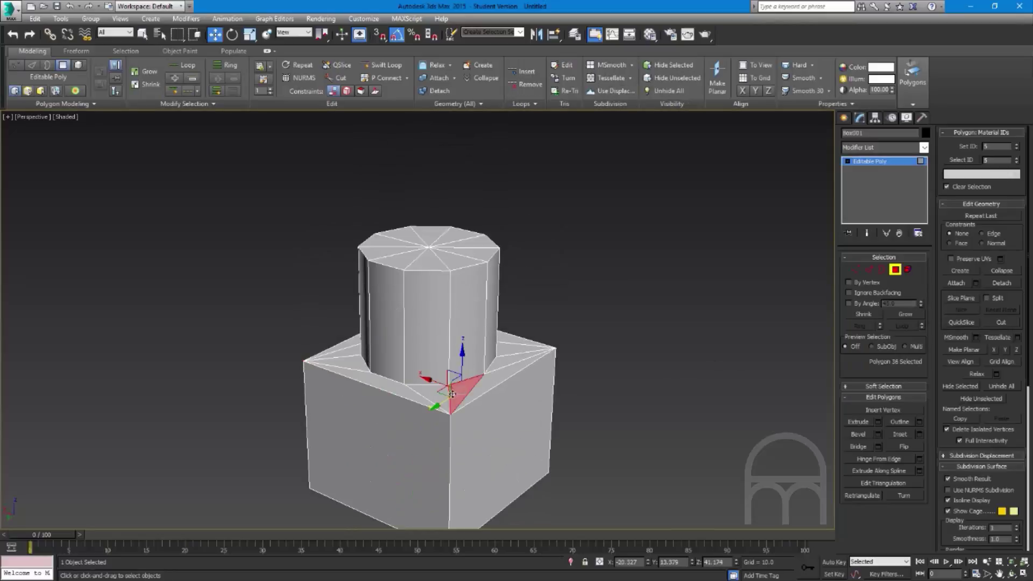
mouse_move(441, 391)
alt+middle_down()
mouse_move(452, 404)
mouse_move(475, 375)
mouse_move(457, 405)
alt+middle_up()
ctrl+click(480, 387)
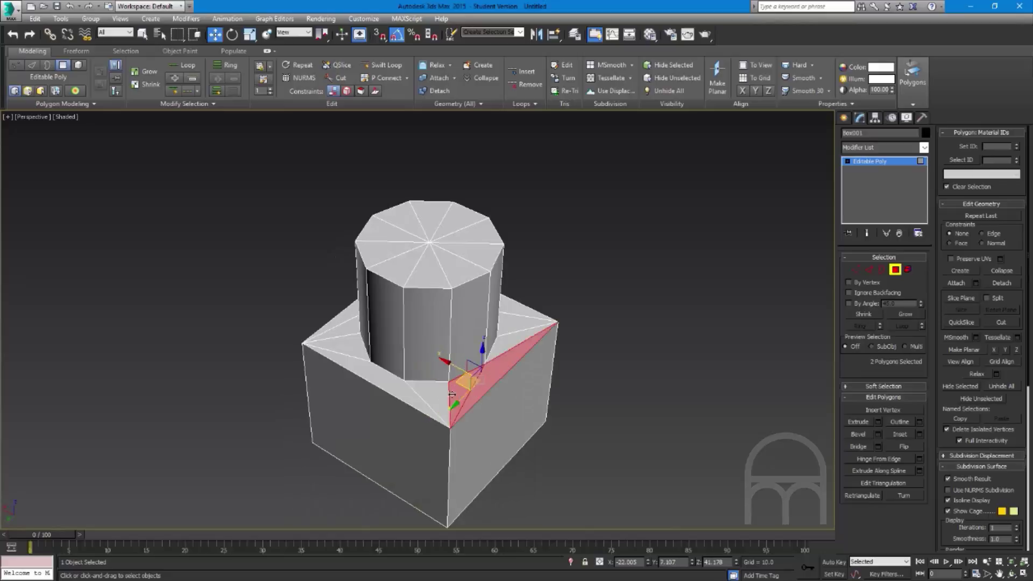
ctrl+click(438, 396)
ctrl+click(414, 397)
ctrl+click(353, 343)
ctrl+click(351, 329)
ctrl+click(349, 318)
alt+middle_drag(538, 360, 673, 363)
ctrl+click(507, 388)
ctrl+click(522, 372)
ctrl+click(528, 349)
Invert the polygon selection and add the cylinder's upper faces, invert it back, and clear the selection
key(ctrl+i)
ctrl+drag(596, 149, 291, 208)
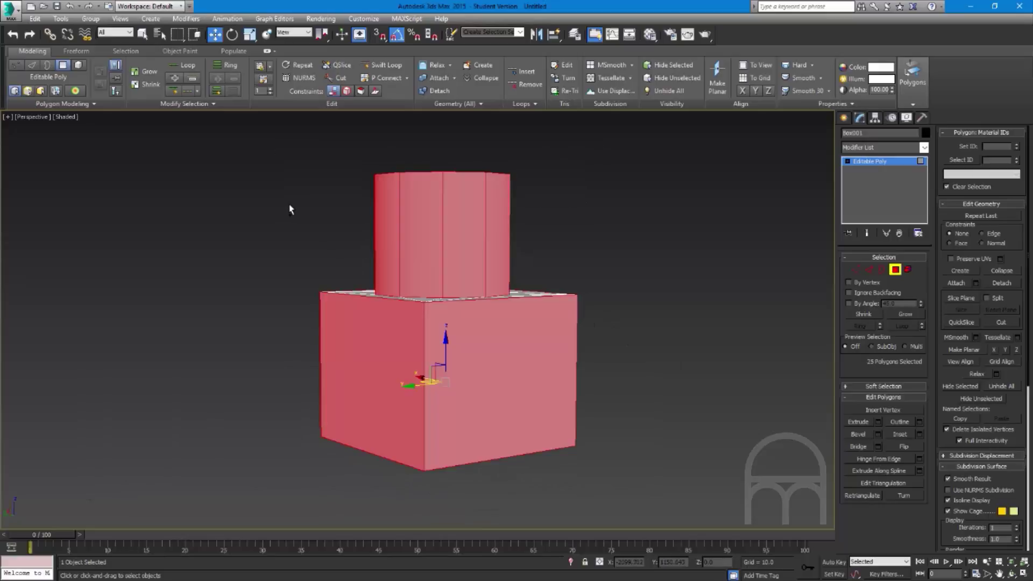
alt+middle_drag(563, 266, 562, 305)
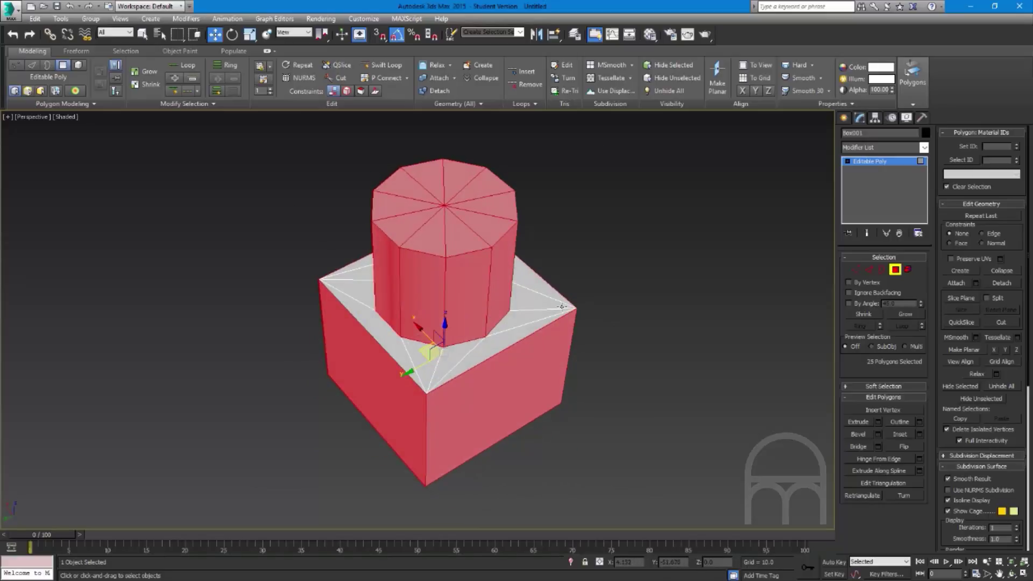
key(ctrl+i)
click(659, 298)
Select all triangular faces around the cylinder base individually, working around the box's top, and check the selection from the side
scroll(431, 322, up, 4)
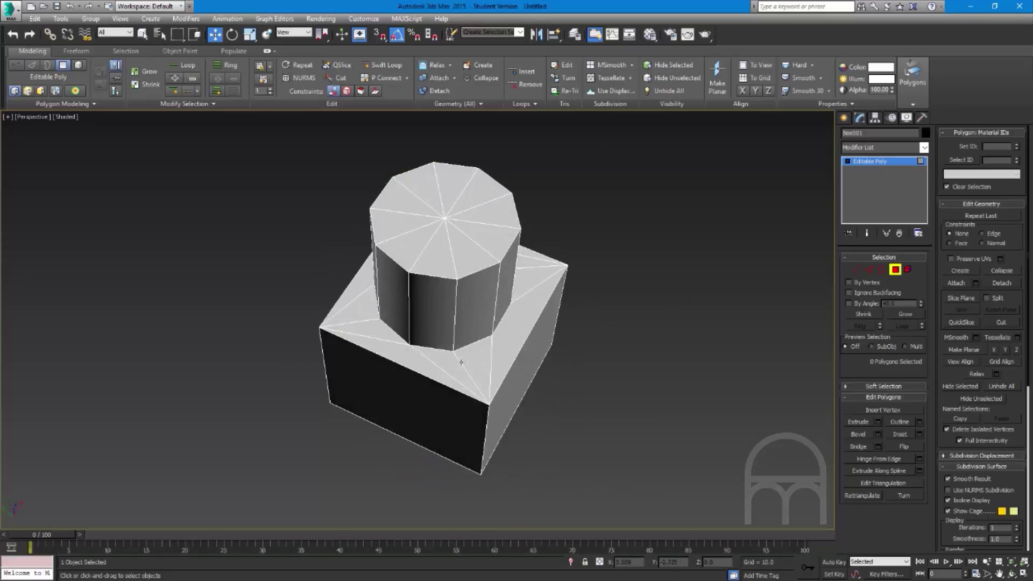
click(412, 360)
ctrl+click(455, 362)
ctrl+click(498, 350)
ctrl+click(544, 325)
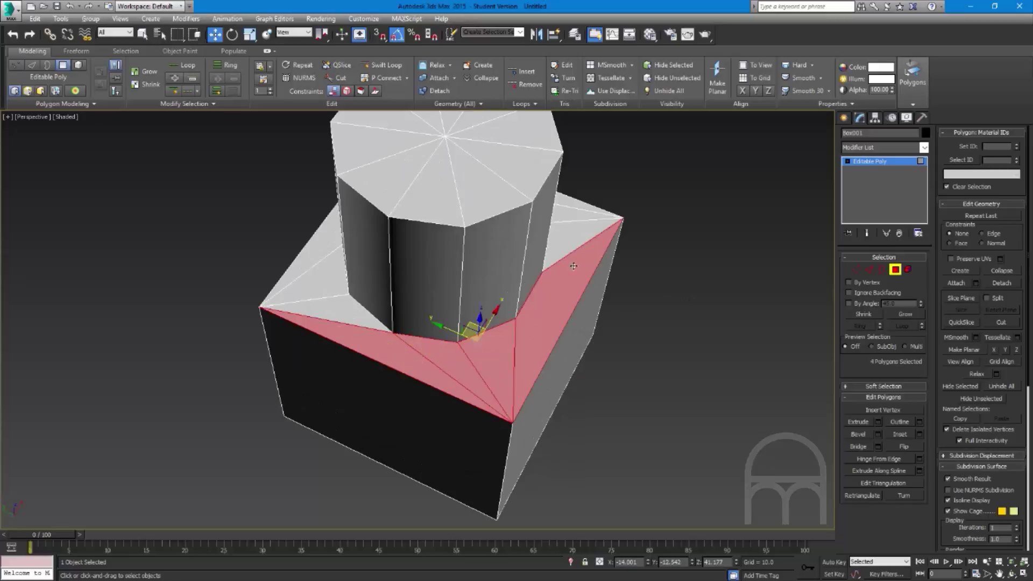
alt+middle_drag(640, 336, 561, 397)
ctrl+click(626, 406)
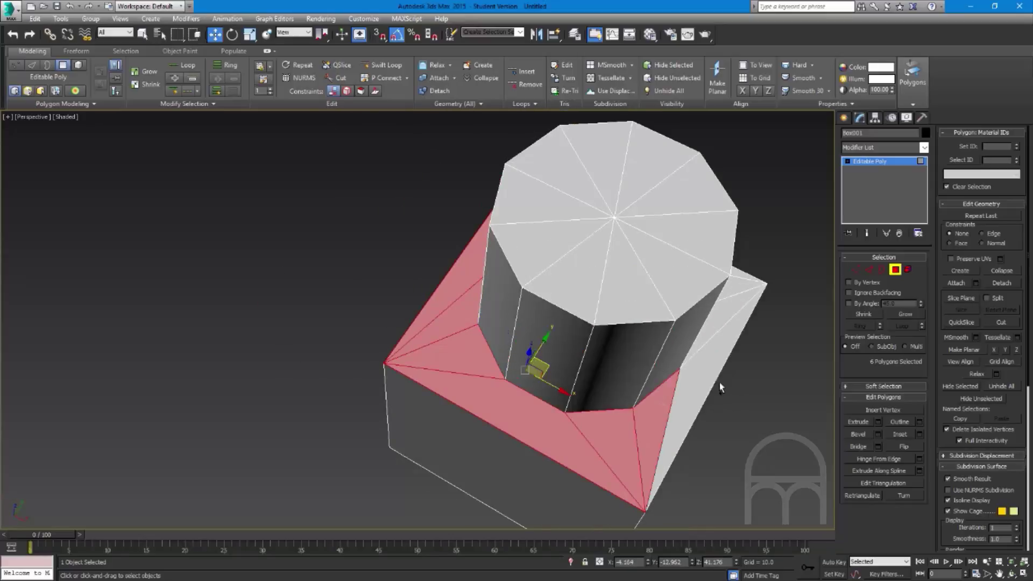
ctrl+click(720, 319)
alt+middle_drag(720, 318, 630, 317)
ctrl+click(716, 442)
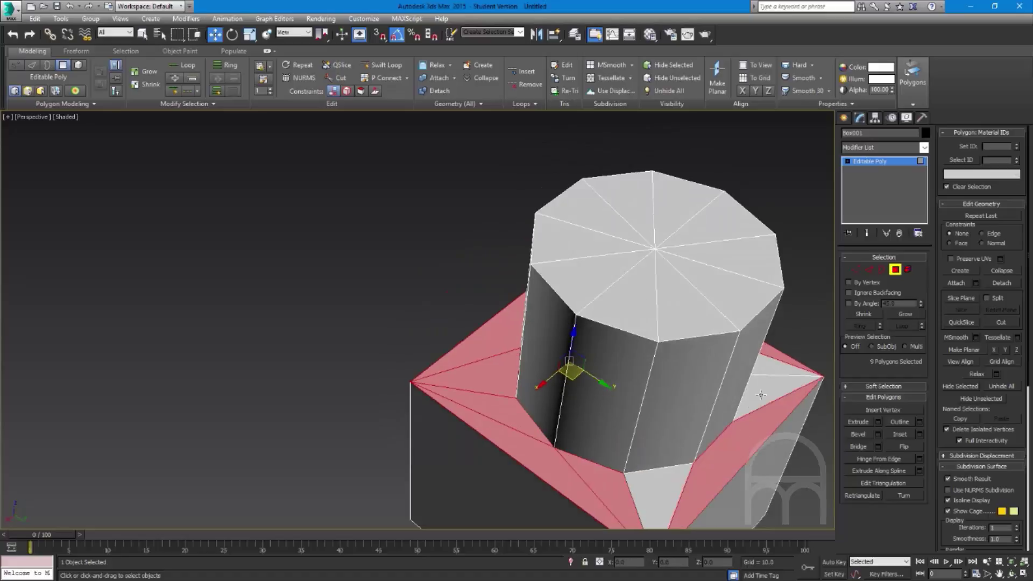
ctrl+drag(767, 371, 767, 385)
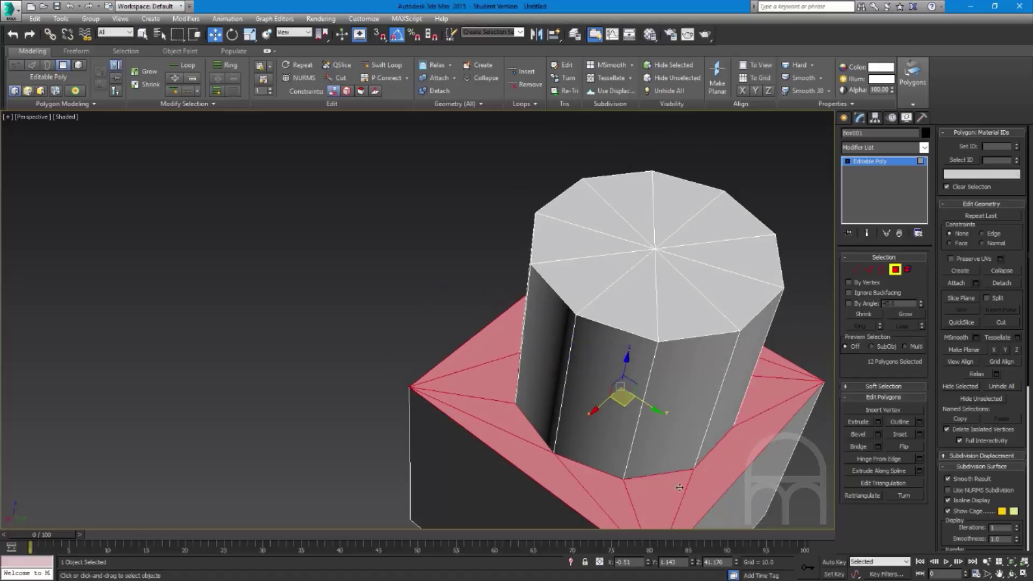
middle_drag(680, 488, 543, 348)
alt+middle_drag(519, 308, 503, 272)
scroll(452, 266, down, 5)
middle_drag(557, 291, 524, 317)
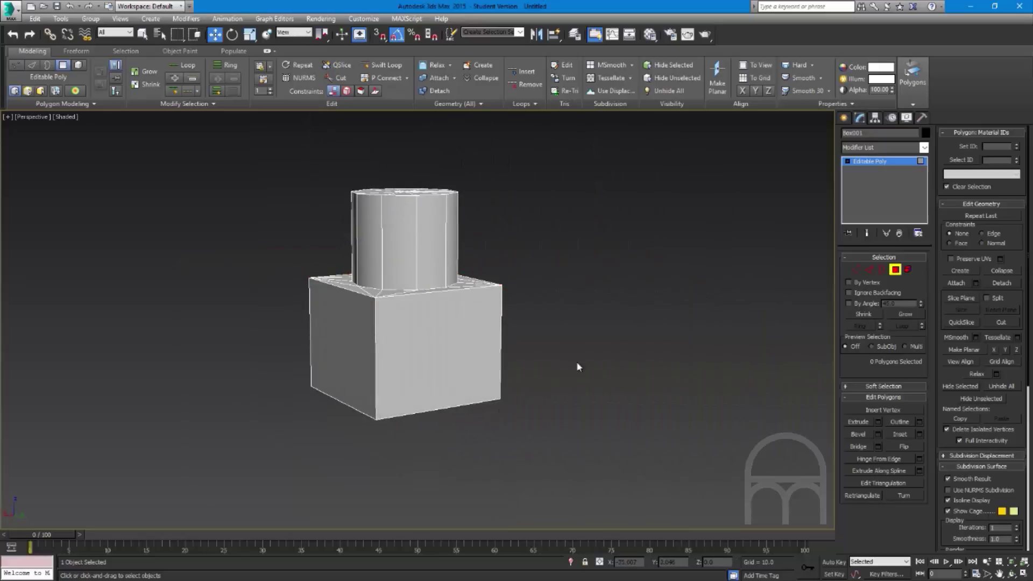
Select the box's body faces plus the cylinder's faces, and invert the selection to get the top faces around the cylinder base
drag(577, 366, 353, 382)
ctrl+drag(268, 214, 268, 215)
key(ctrl+i)
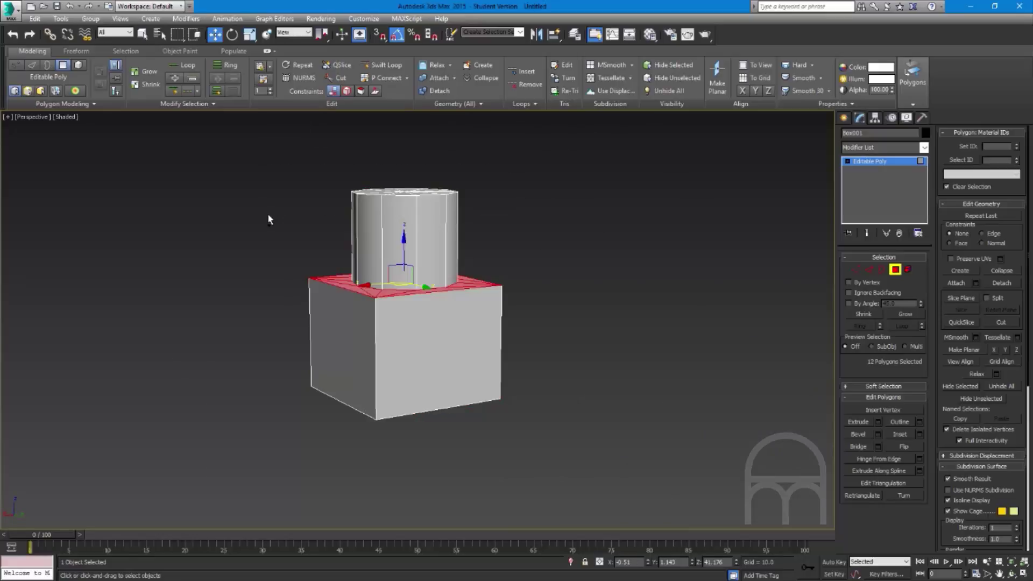
alt+middle_drag(334, 237, 641, 279)
scroll(428, 296, up, 5)
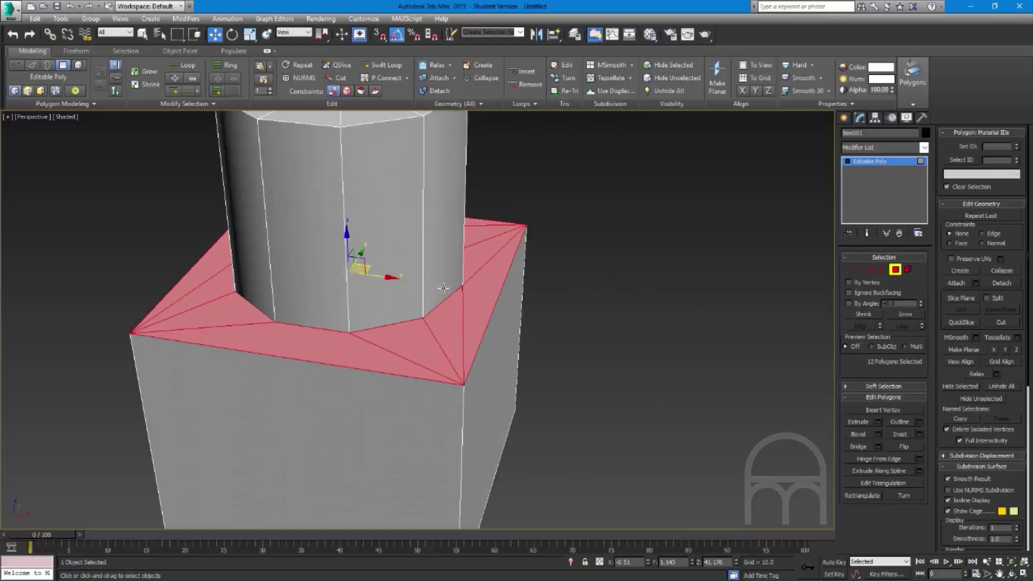
scroll(425, 296, down, 2)
Select the cylinder base vertices and the box's four top corner vertices together
alt+middle_drag(419, 293, 459, 208)
drag(459, 208, 448, 342)
right_click(448, 342)
mouse_move(505, 319)
alt+middle_down()
mouse_move(544, 311)
mouse_move(499, 312)
alt+middle_up()
key(1)
drag(195, 363, 194, 361)
alt+middle_drag(388, 344, 391, 374)
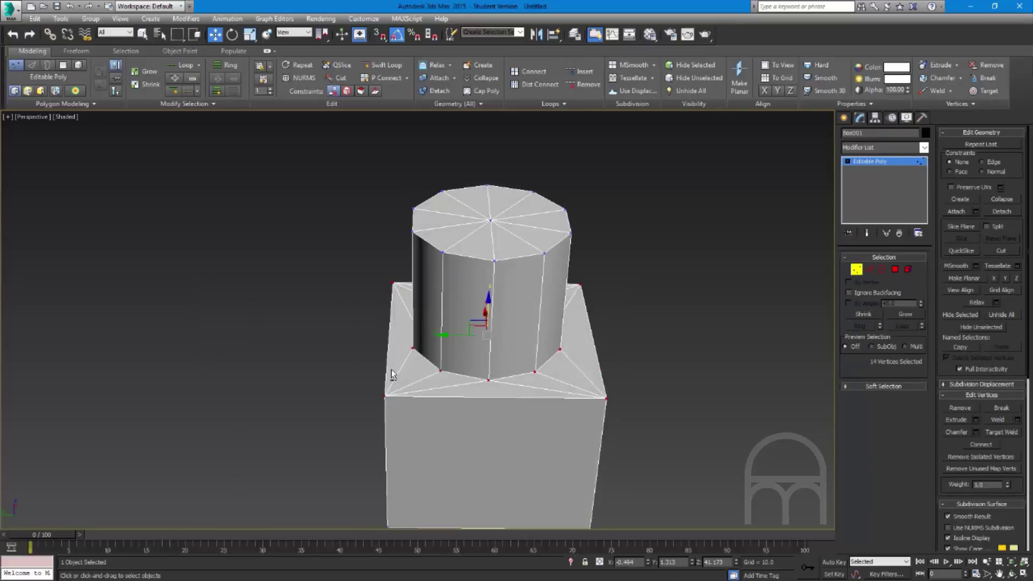
Convert the vertex selection to polygons and deselect the box's body and cylinder side faces, keeping only the top faces around the base
click(895, 270)
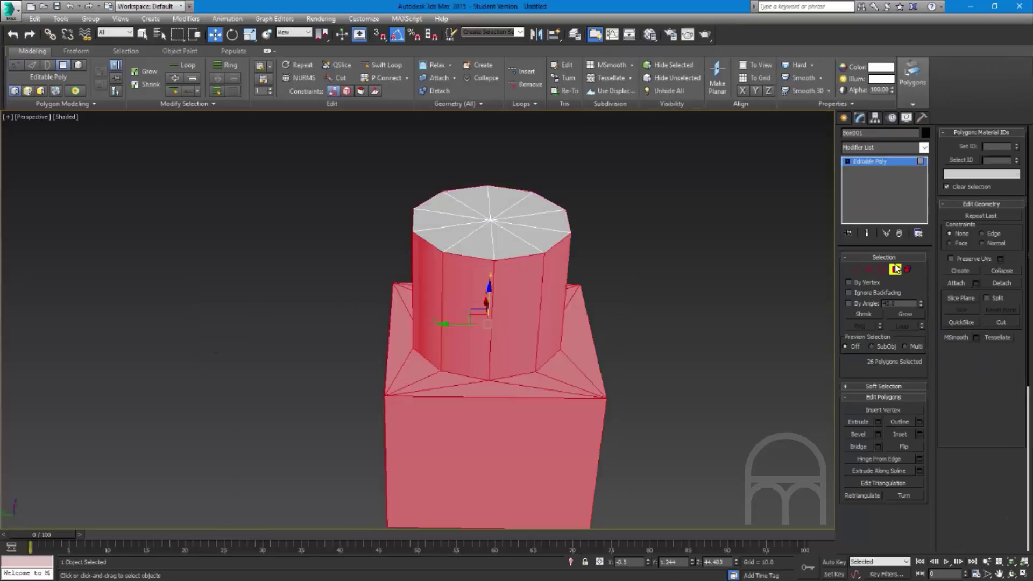
alt+middle_drag(630, 398, 602, 196)
alt+drag(660, 507, 176, 543)
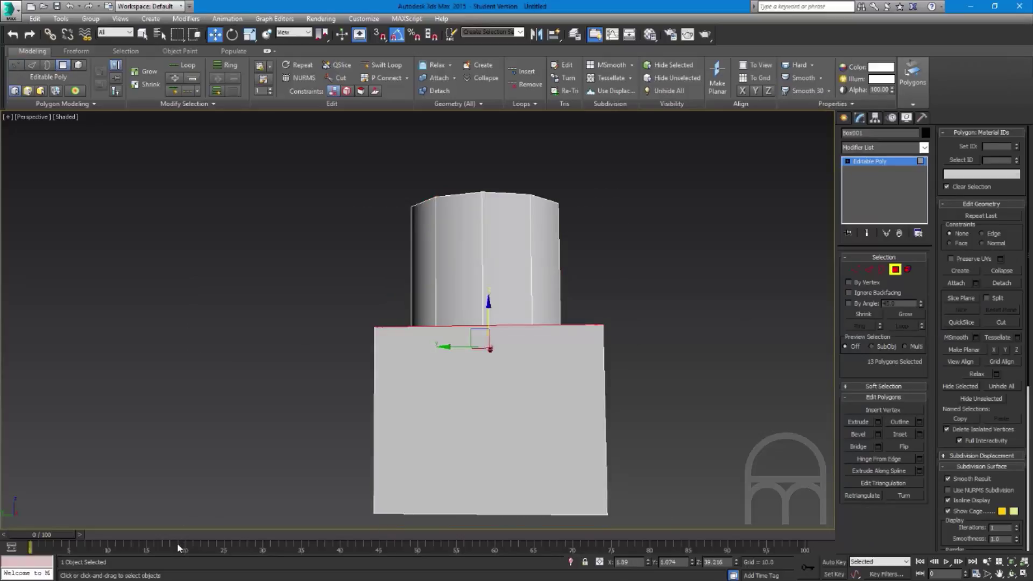
alt+middle_drag(494, 371, 520, 451)
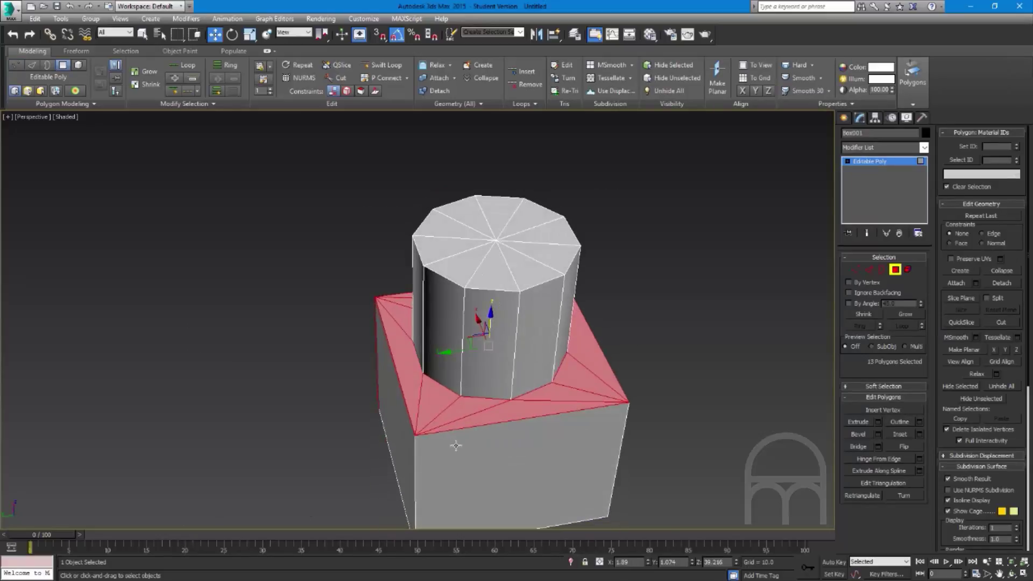
alt+middle_drag(337, 423, 389, 294)
alt+click(525, 446)
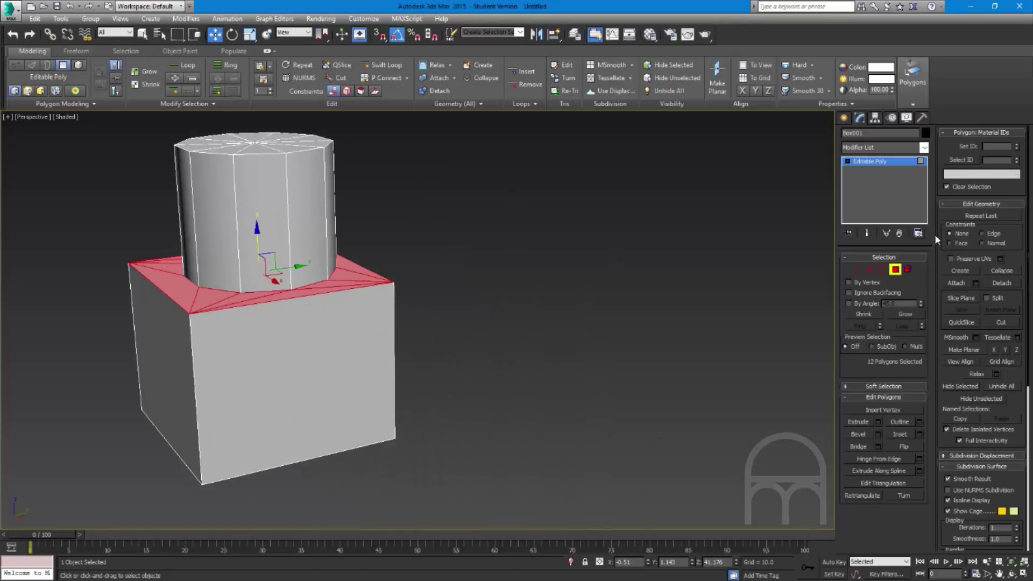
Leave polygon editing and examine the whole joined model from several angles
click(894, 270)
alt+middle_drag(519, 350, 388, 362)
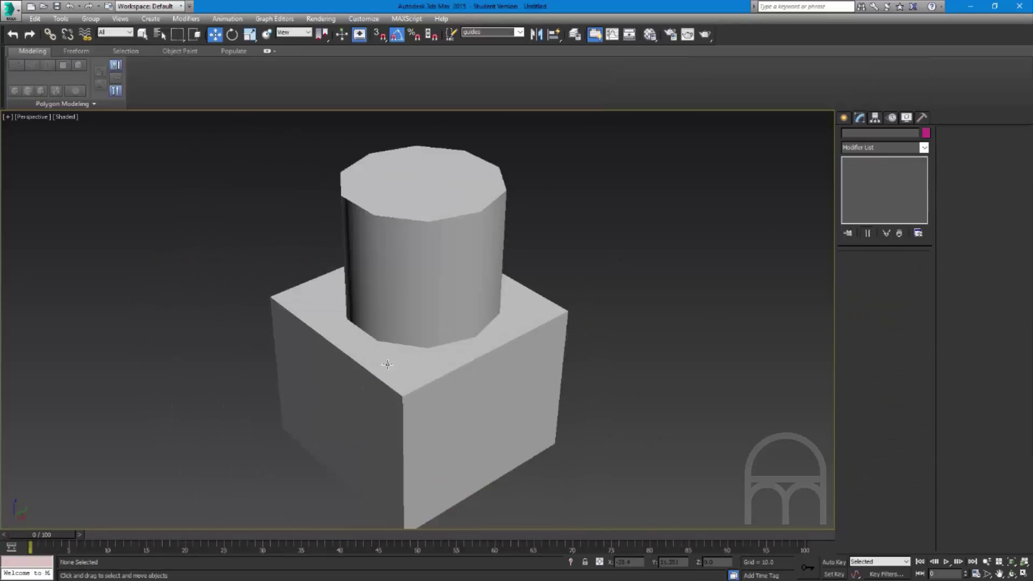
alt+middle_drag(343, 312, 261, 326)
scroll(397, 329, up, 3)
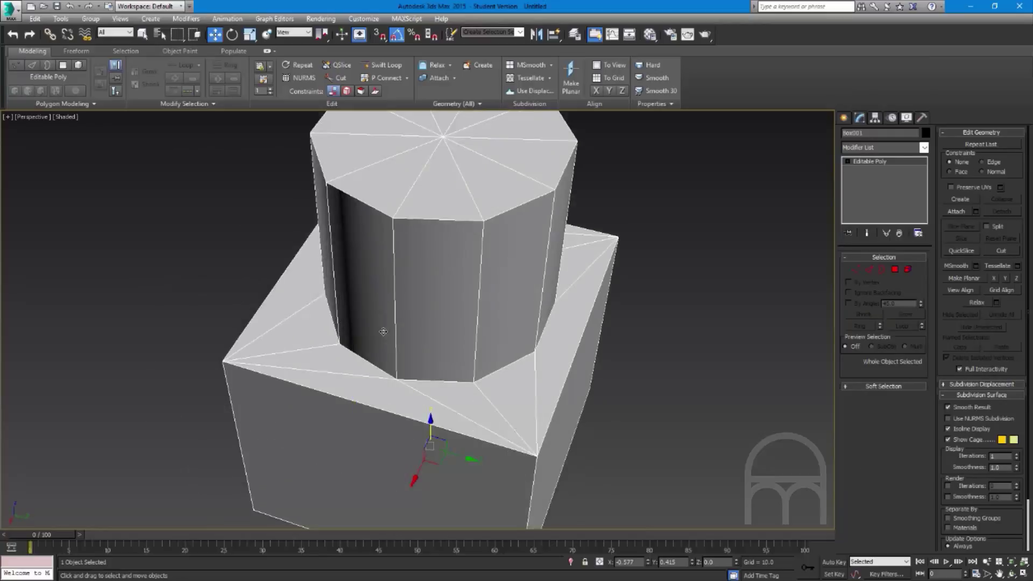
alt+middle_drag(382, 330, 352, 326)
scroll(359, 366, down, 6)
scroll(392, 361, up, 3)
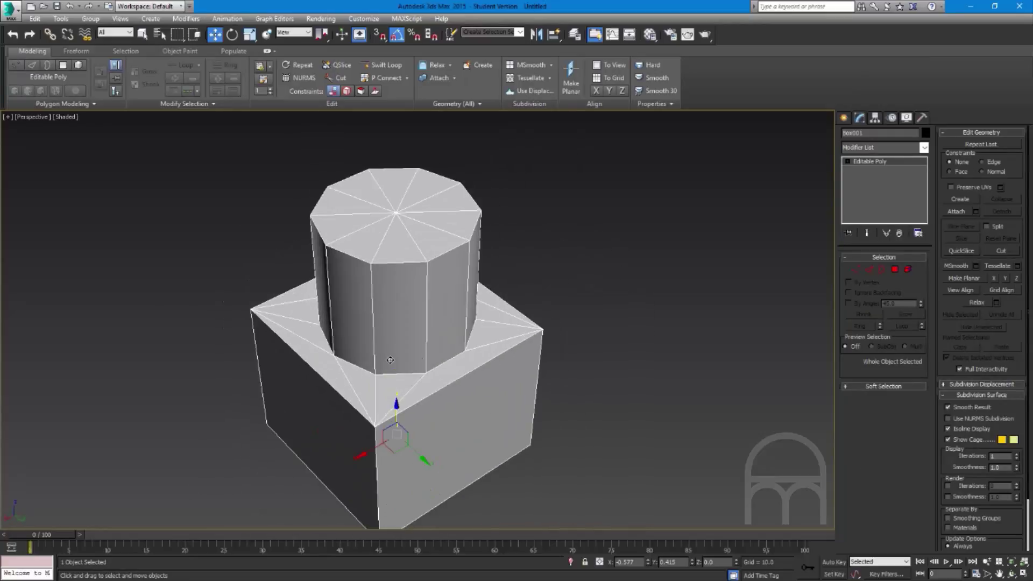
scroll(517, 351, up, 3)
Deselect and reselect the joined object to compare its plain shading with its displayed edges
click(653, 304)
click(467, 350)
scroll(355, 344, down, 3)
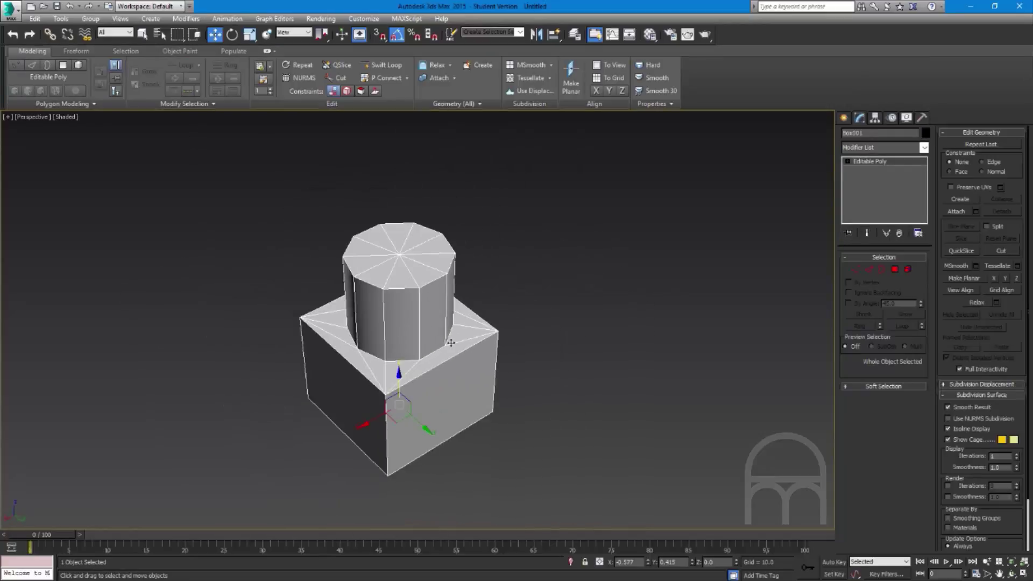
alt+middle_drag(355, 345, 394, 337)
scroll(349, 340, up, 5)
scroll(349, 340, down, 3)
click(616, 303)
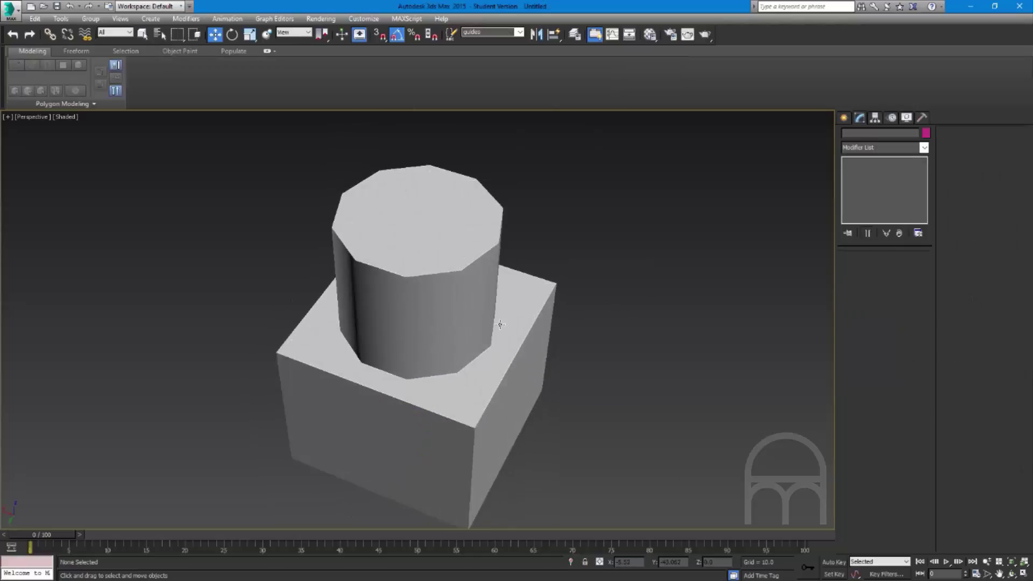
click(500, 325)
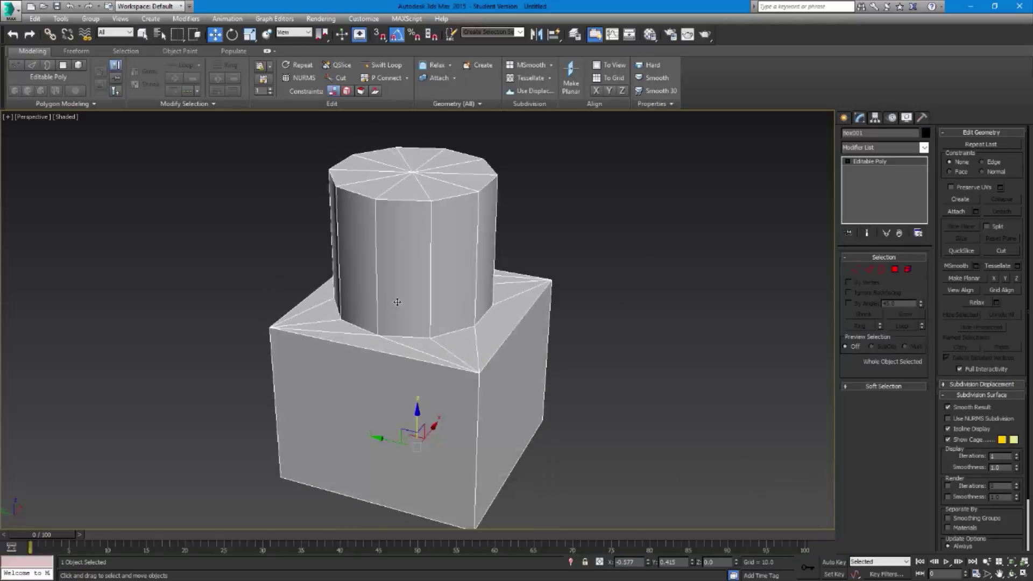